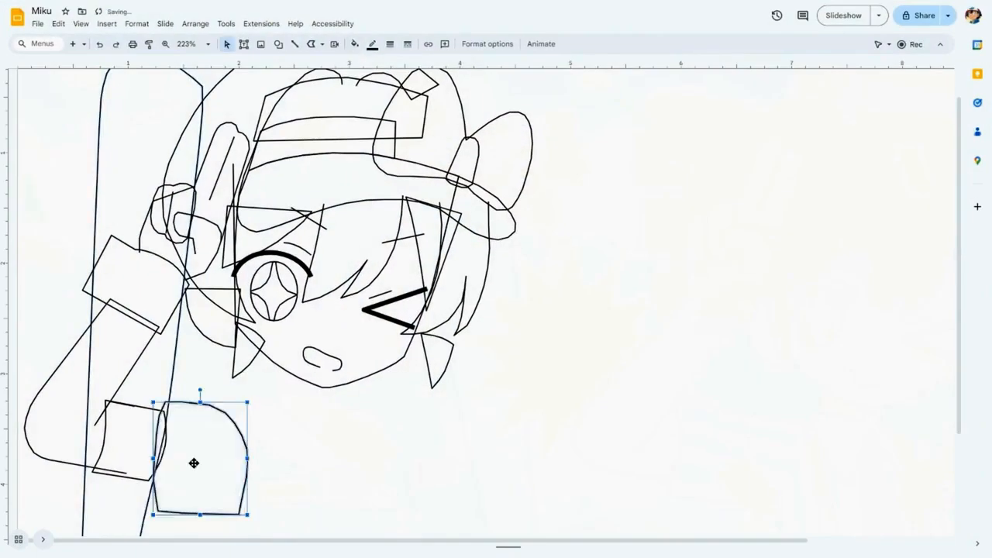
Draw a polyline outline for the character's jacket body, starting from the edge of the puffed sleeve below the head.
{"action": "left_click", "coordinate": [342, 169]}
{"action": "left_click", "coordinate": [526, 318]}
{"action": "left_click", "coordinate": [496, 471]}
{"action": "left_click", "coordinate": [312, 475]}
{"action": "left_click", "coordinate": [171, 367]}
{"action": "left_click_drag", "start_coordinate": [219, 544], "coordinate": [174, 544]}
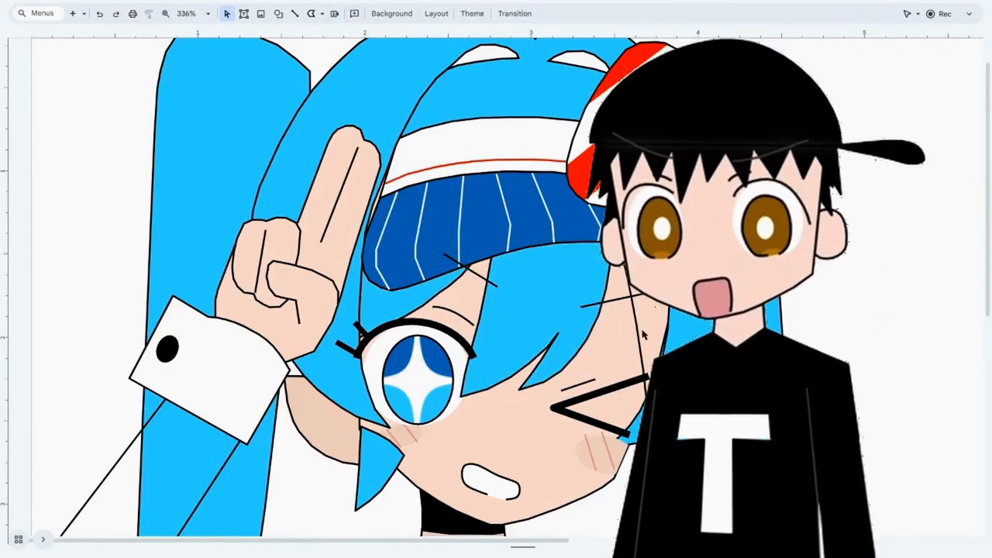
{"action": "left_click", "coordinate": [642, 365]}
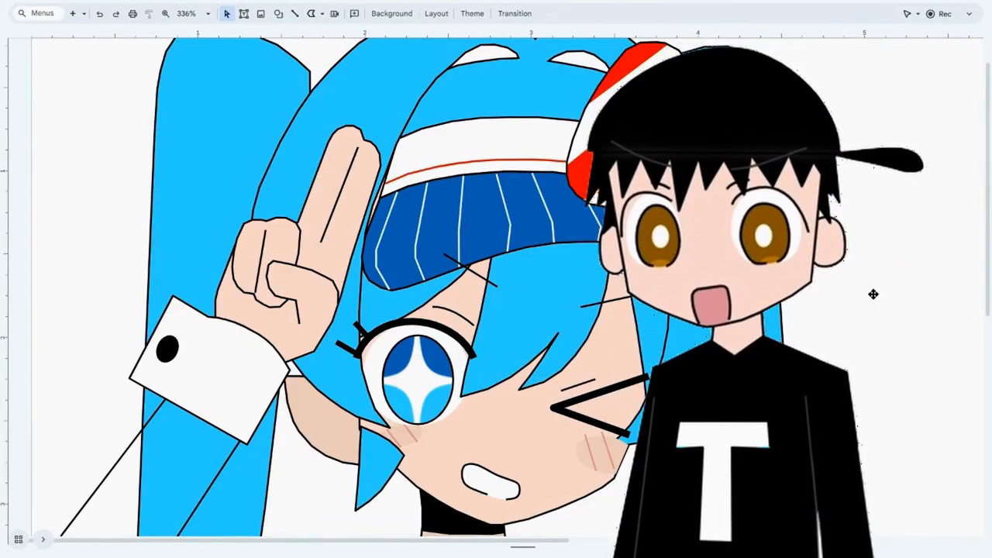
Try to reshape the blush patch below the winking eye by editing its points.
{"action": "scroll", "coordinate": [509, 377], "scroll_direction": "down", "scroll_amount": 1}
{"action": "scroll", "coordinate": [509, 378], "scroll_direction": "up", "scroll_amount": 4}
{"action": "left_click_drag", "start_coordinate": [383, 544], "coordinate": [460, 545]}
{"action": "double_click", "coordinate": [442, 399]}
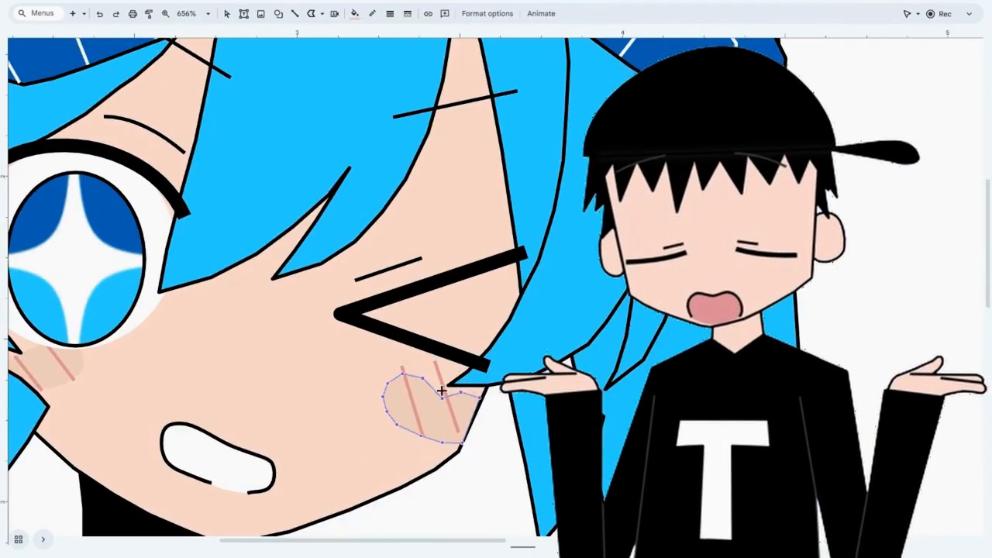
{"action": "scroll", "coordinate": [478, 400], "scroll_direction": "left", "scroll_amount": 2}
{"action": "key", "text": "Escape"}
{"action": "scroll", "coordinate": [478, 400], "scroll_direction": "up", "scroll_amount": 2}
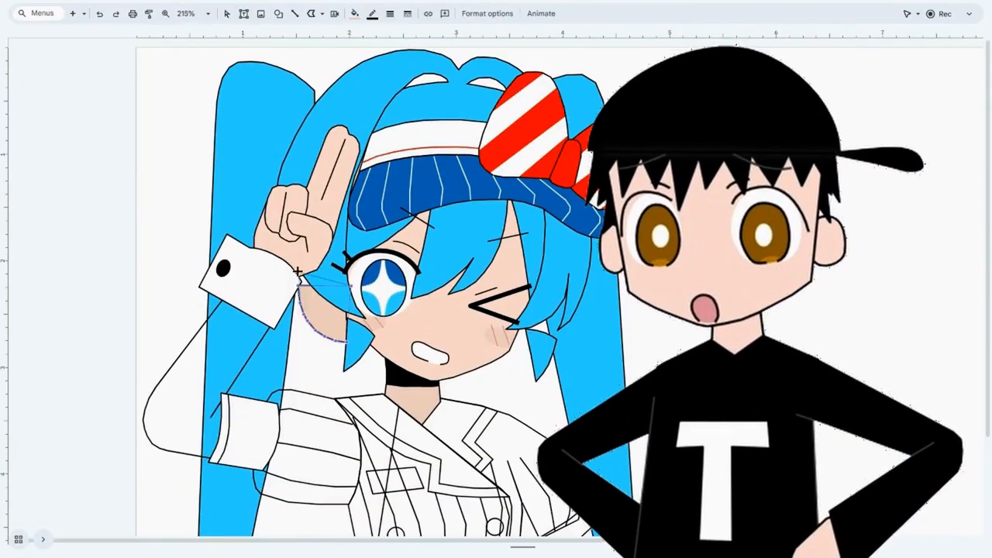
{"action": "left_click", "coordinate": [100, 14]}
Try to reshape the skin-coloured ear beside the raised hand by editing its points.
{"action": "double_click", "coordinate": [319, 314]}
{"action": "left_click", "coordinate": [301, 341]}
{"action": "double_click", "coordinate": [319, 314]}
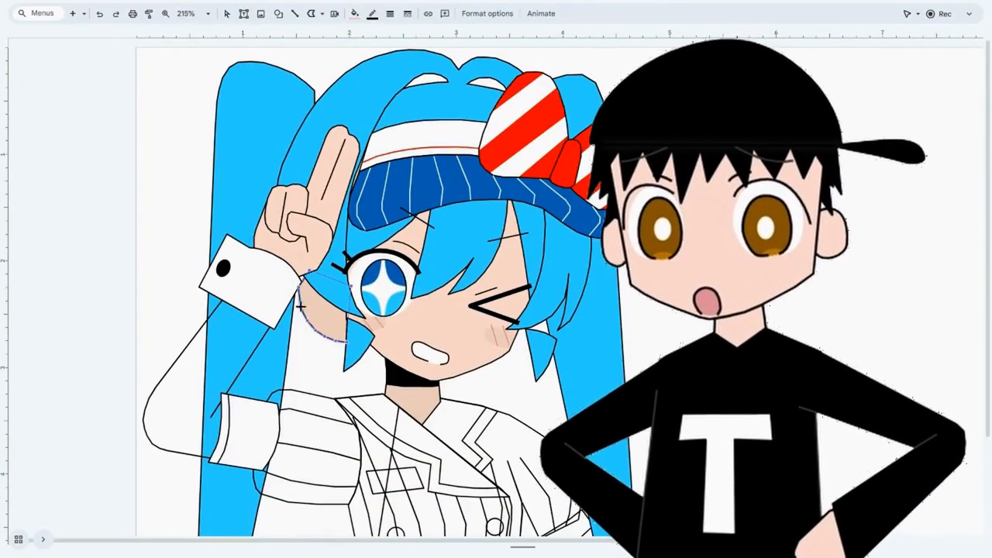
{"action": "left_click", "coordinate": [100, 14]}
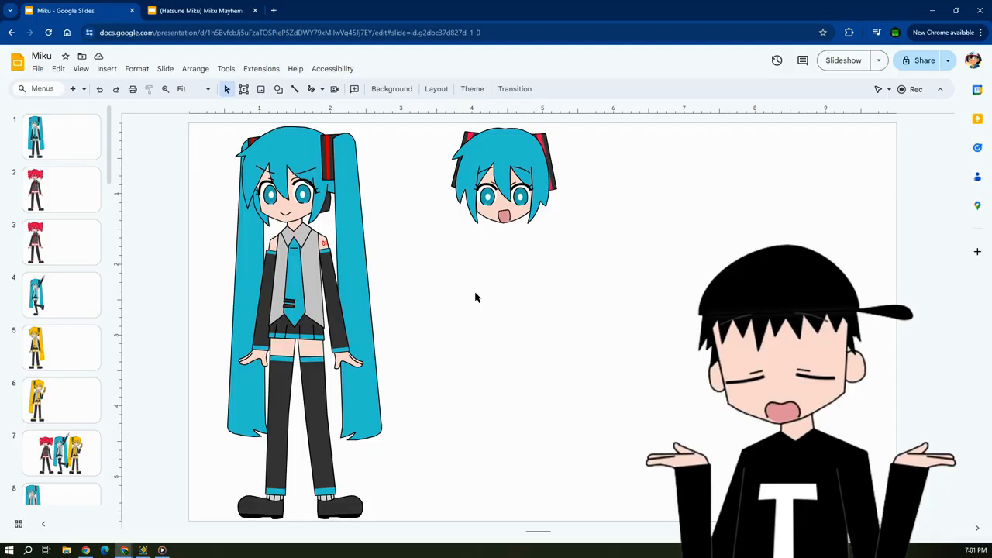
Browse the deck from the separate Miku head on slide 37 past slide 19's character to slide 1.
{"action": "left_click_drag", "start_coordinate": [431, 123], "coordinate": [656, 293]}
{"action": "left_click", "coordinate": [656, 294]}
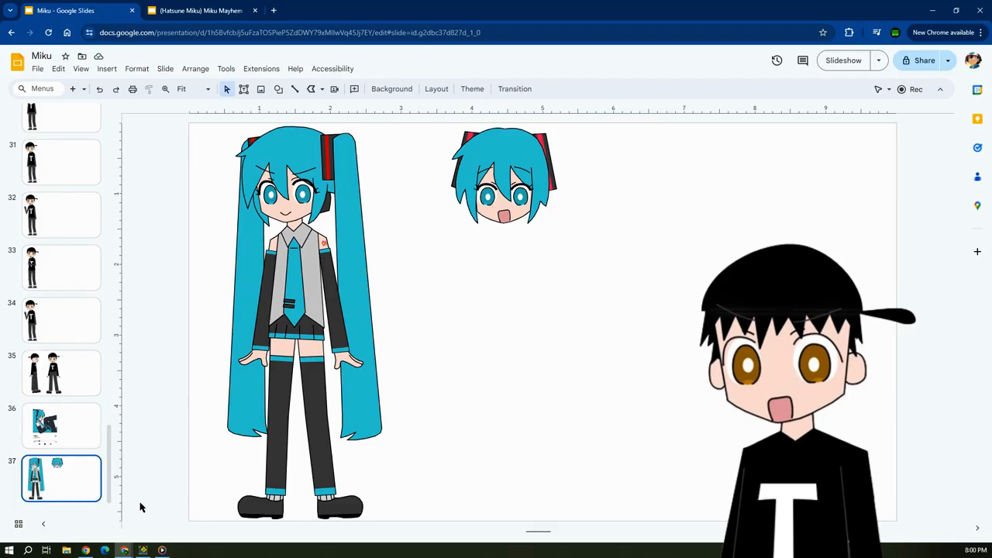
{"action": "left_click_drag", "start_coordinate": [108, 450], "coordinate": [119, 277]}
{"action": "left_click", "coordinate": [77, 365]}
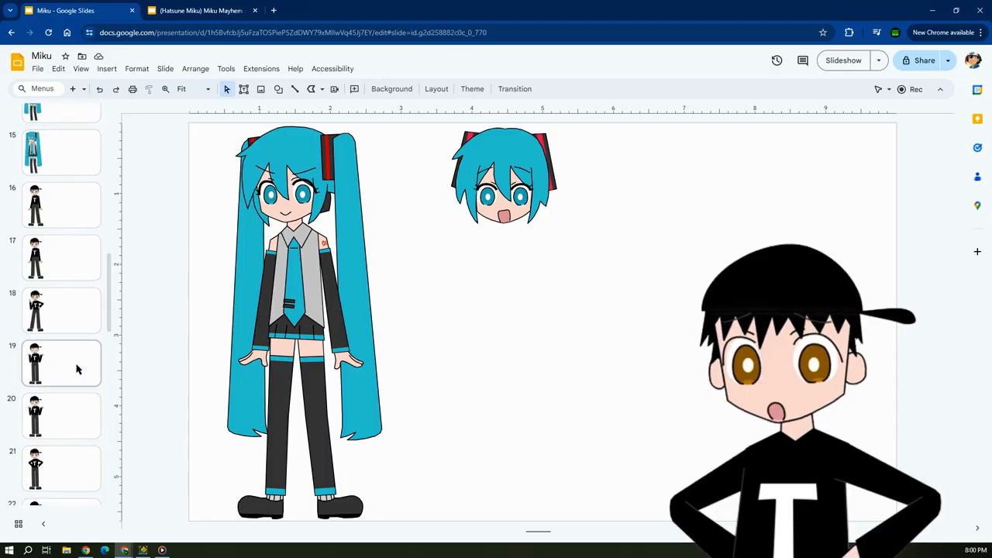
{"action": "left_click_drag", "start_coordinate": [108, 320], "coordinate": [101, 142]}
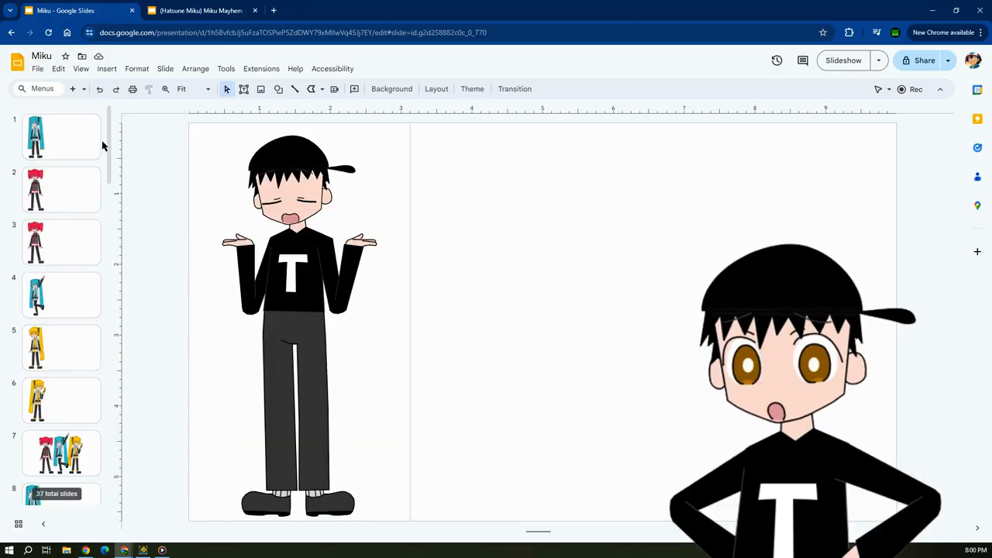
{"action": "left_click", "coordinate": [91, 148]}
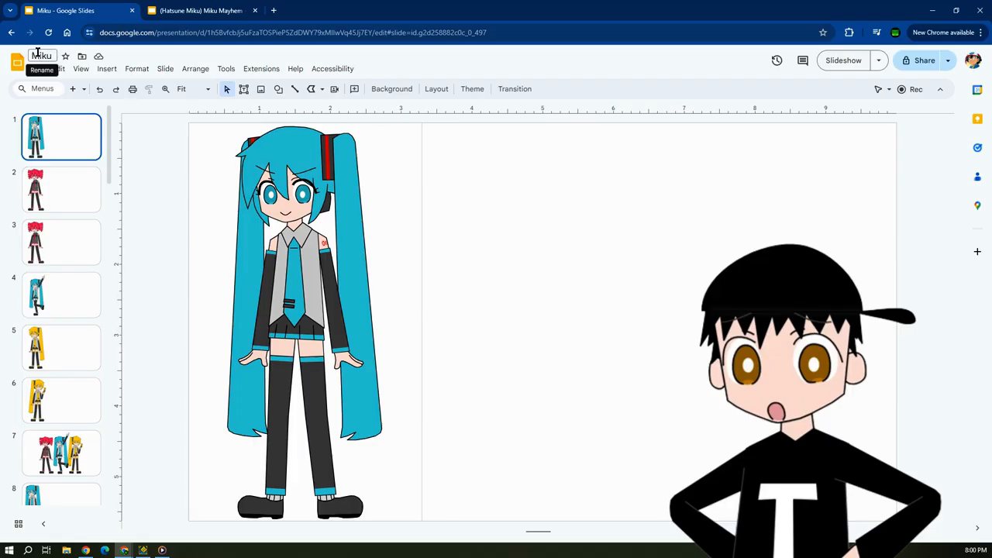
Examine the full Miku figure on slide 1, including a close-up of her face.
{"action": "left_click_drag", "start_coordinate": [360, 534], "coordinate": [391, 520]}
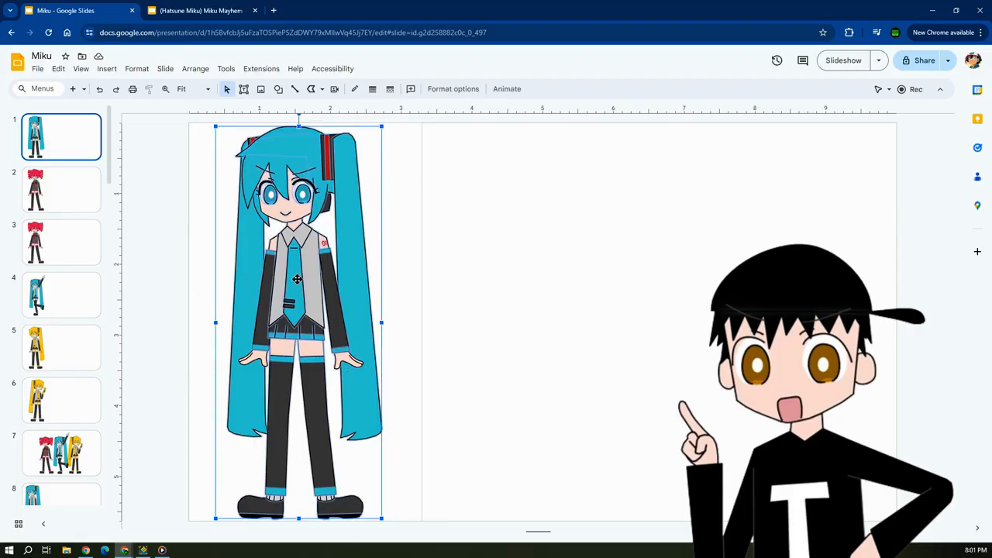
{"action": "left_click", "coordinate": [197, 234]}
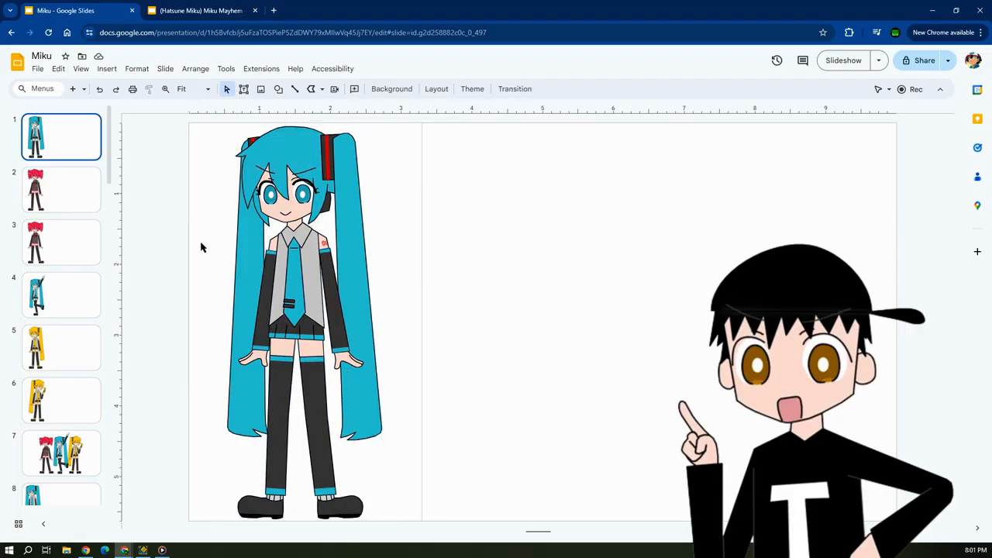
{"action": "scroll", "coordinate": [200, 246], "scroll_direction": "up", "scroll_amount": 10, "text": "ctrl"}
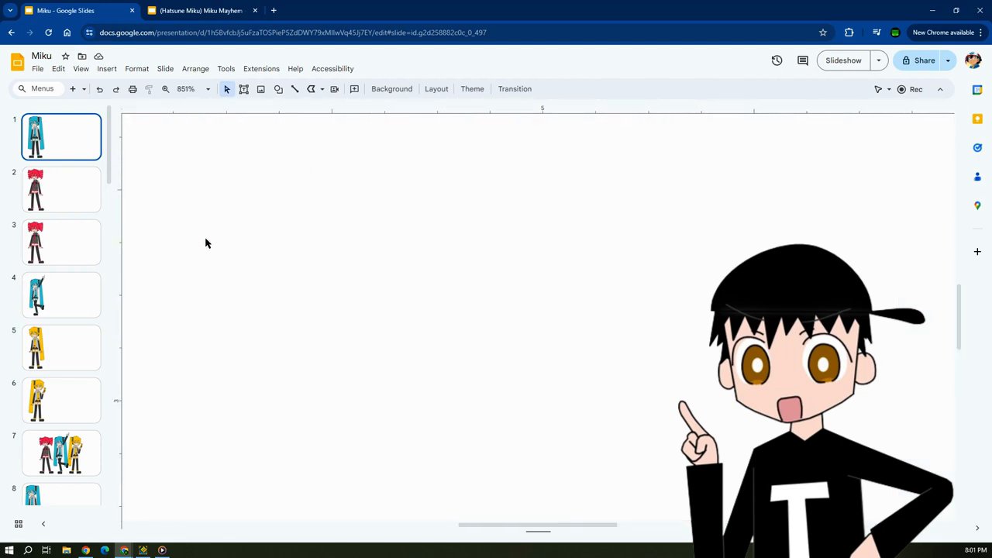
{"action": "scroll", "coordinate": [228, 239], "scroll_direction": "up", "scroll_amount": 3}
{"action": "left_click_drag", "start_coordinate": [480, 525], "coordinate": [222, 508]}
{"action": "scroll", "coordinate": [369, 328], "scroll_direction": "up", "scroll_amount": 3}
{"action": "scroll", "coordinate": [370, 327], "scroll_direction": "up", "scroll_amount": 4}
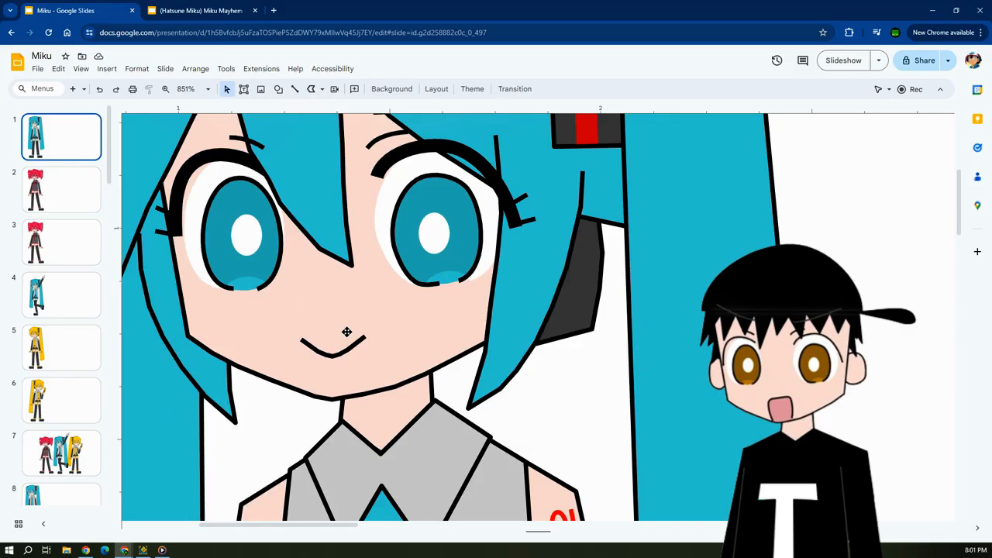
Examine the linework of Miku's eyes and eyebrows at 1600% zoom, and return to the fitted slide view.
{"action": "scroll", "coordinate": [346, 332], "scroll_direction": "up", "scroll_amount": 3, "text": "ctrl"}
{"action": "scroll", "coordinate": [365, 398], "scroll_direction": "up", "scroll_amount": 3}
{"action": "mouse_move", "coordinate": [296, 528]}
{"action": "left_mouse_down"}
{"action": "mouse_move", "coordinate": [238, 528]}
{"action": "mouse_move", "coordinate": [284, 527]}
{"action": "left_mouse_up"}
{"action": "scroll", "coordinate": [467, 373], "scroll_direction": "down", "scroll_amount": 3}
{"action": "scroll", "coordinate": [466, 373], "scroll_direction": "up", "scroll_amount": 4}
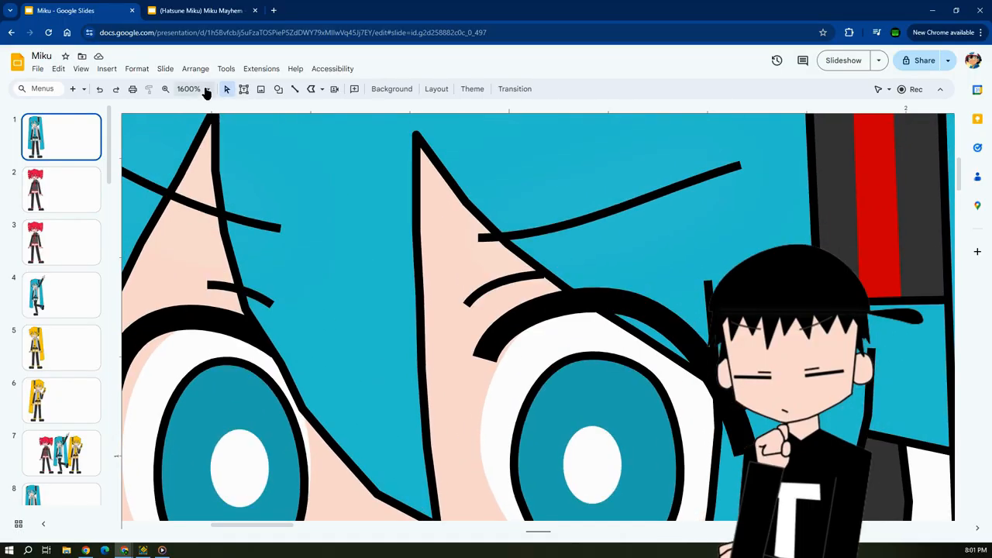
{"action": "left_click", "coordinate": [207, 91]}
{"action": "left_click", "coordinate": [190, 112]}
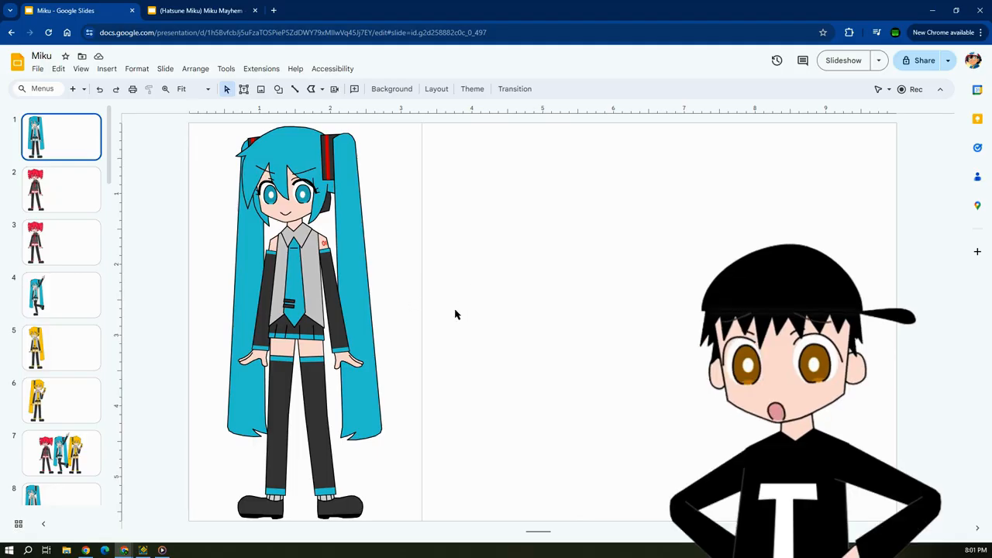
Review the full Miku figure, the red-haired character on slide 2 and the yellow-haired character on slide 5.
{"action": "left_click_drag", "start_coordinate": [218, 119], "coordinate": [380, 522]}
{"action": "left_click", "coordinate": [575, 379]}
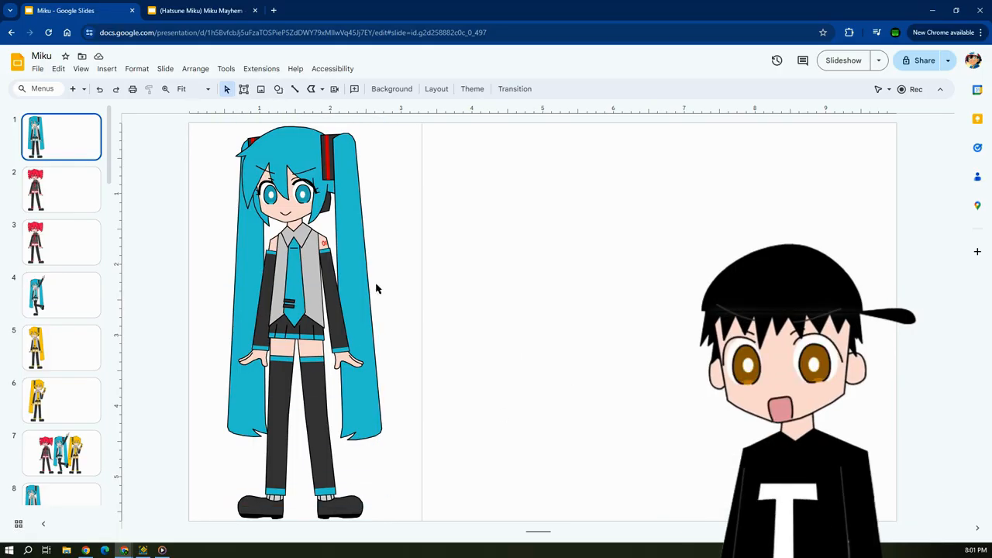
{"action": "left_click", "coordinate": [54, 186]}
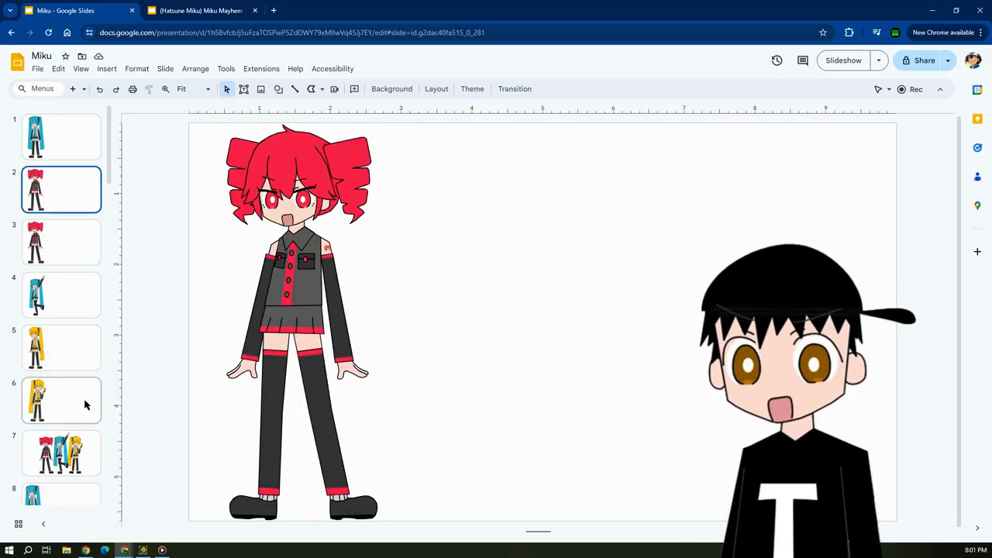
{"action": "left_click", "coordinate": [69, 361]}
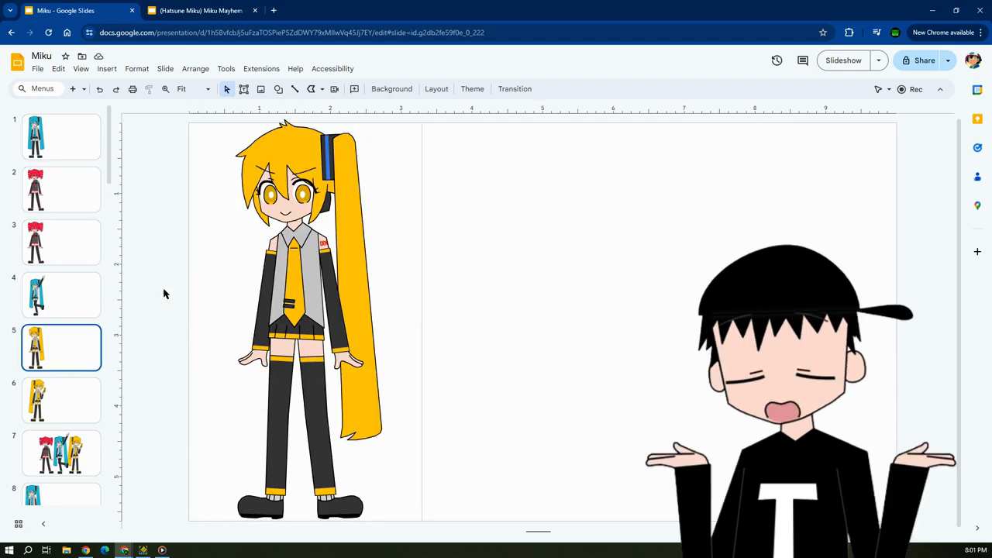
{"action": "left_click_drag", "start_coordinate": [109, 114], "coordinate": [97, 4]}
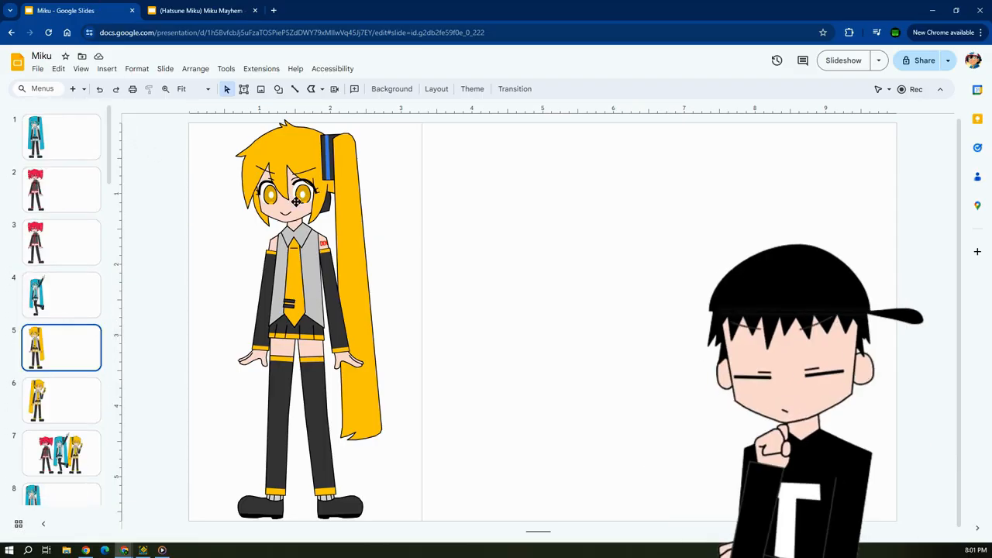
Compare Miku on slide 1 with the yellow-haired character on slide 5 by alternating between the two slides.
{"action": "left_click", "coordinate": [66, 131]}
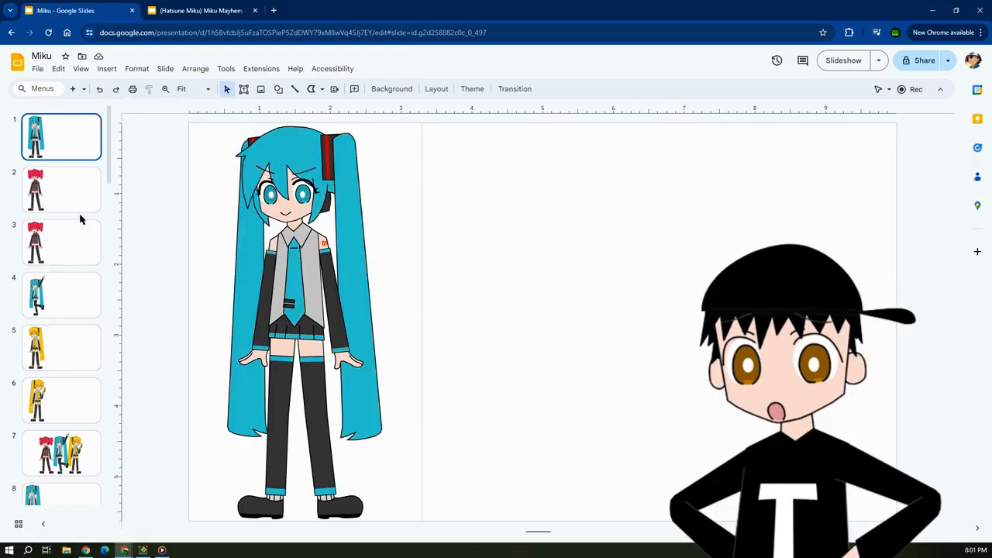
{"action": "left_click", "coordinate": [76, 352]}
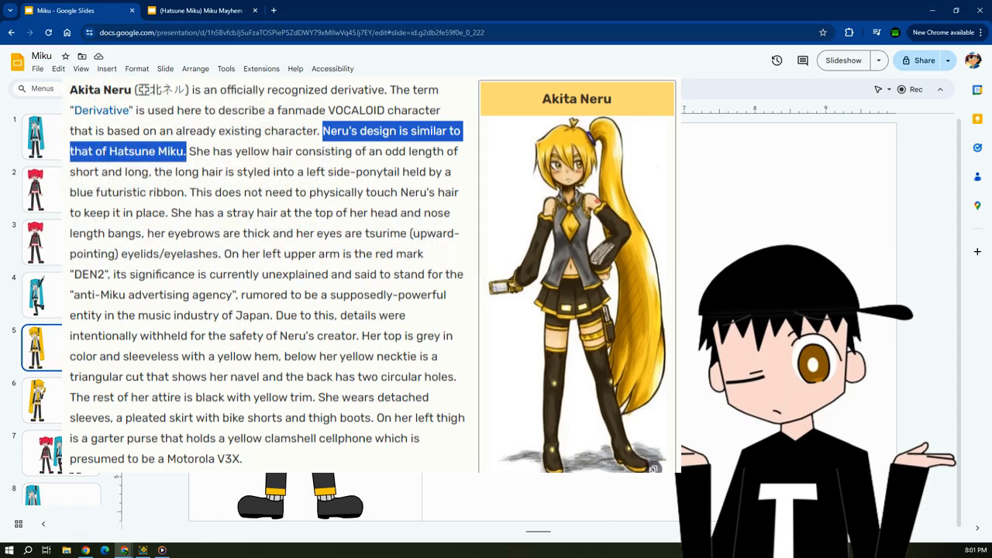
{"action": "left_click", "coordinate": [84, 143]}
{"action": "left_click", "coordinate": [88, 335]}
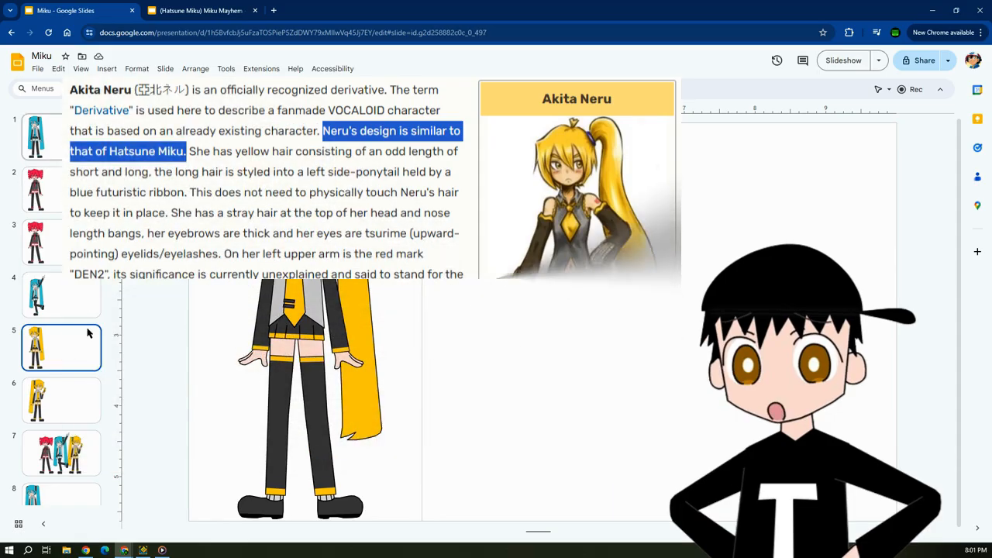
{"action": "left_click", "coordinate": [84, 142]}
{"action": "left_click", "coordinate": [88, 356]}
Open slide 7 and look over the group drawing of the three characters.
{"action": "scroll", "coordinate": [101, 372], "scroll_direction": "down", "scroll_amount": 2}
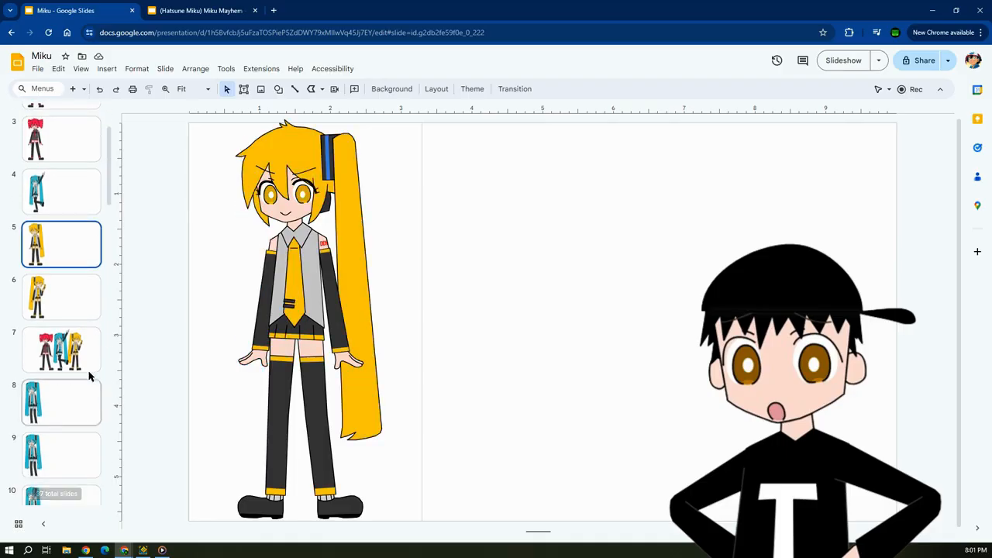
{"action": "left_click", "coordinate": [76, 356]}
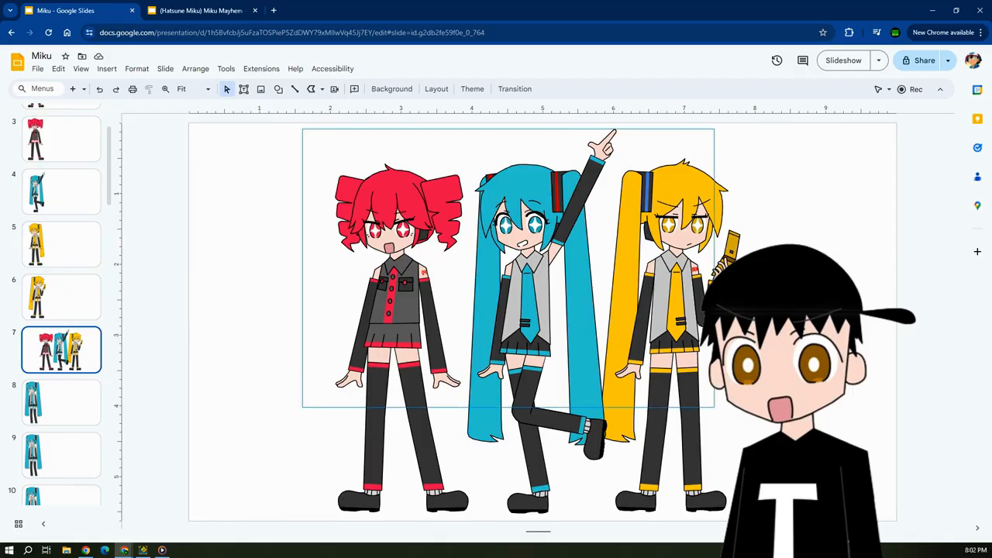
{"action": "left_click_drag", "start_coordinate": [762, 493], "coordinate": [766, 516]}
{"action": "left_click", "coordinate": [766, 516]}
Revisit the individual characters on slides 1, 2 and 5, ending with the group drawing on slide 7.
{"action": "scroll", "coordinate": [66, 233], "scroll_direction": "up", "scroll_amount": 3}
{"action": "left_click", "coordinate": [70, 147]}
{"action": "left_click", "coordinate": [67, 193]}
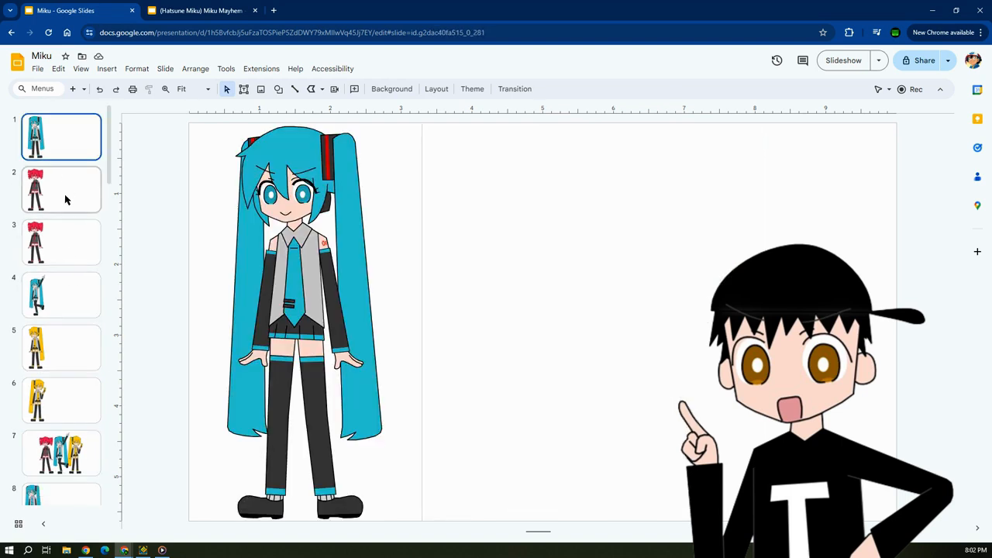
{"action": "left_click", "coordinate": [91, 362]}
{"action": "left_click", "coordinate": [93, 438]}
{"action": "left_click_drag", "start_coordinate": [276, 138], "coordinate": [784, 521]}
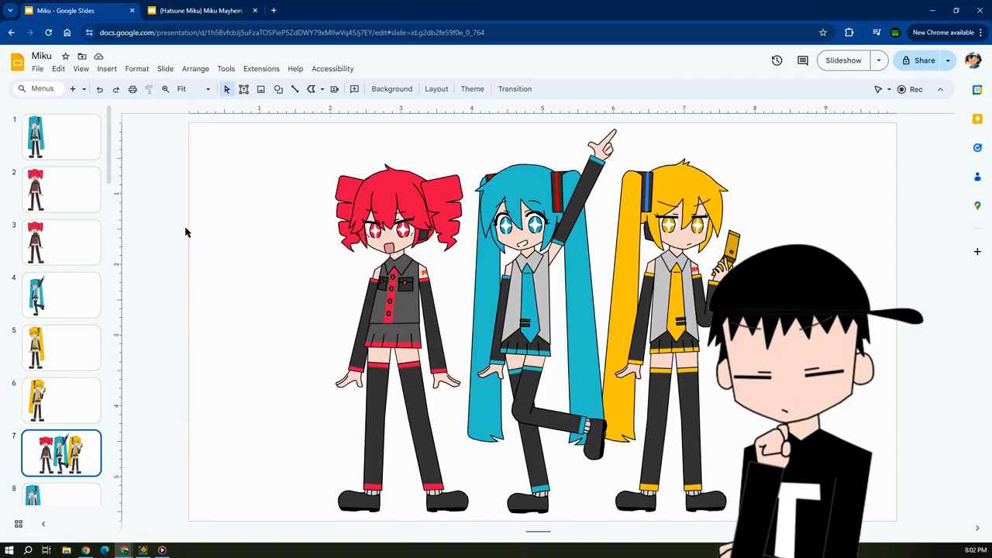
Switch to the "(Hatsune Miku) Miku Mayhem - Book 1" presentation and show its cover full screen with the filmstrip and menus hidden.
{"action": "left_click", "coordinate": [165, 4]}
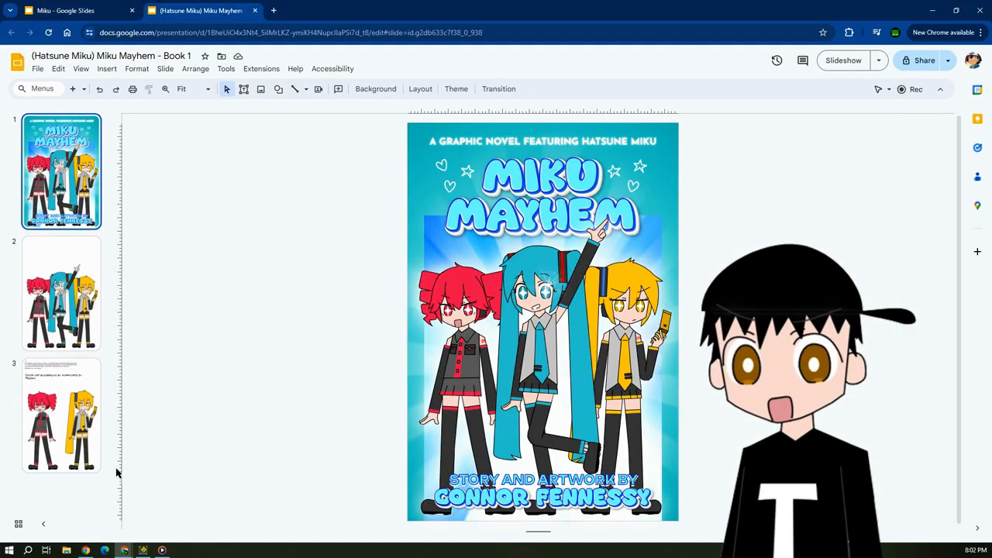
{"action": "left_click", "coordinate": [42, 524]}
{"action": "left_click", "coordinate": [939, 90]}
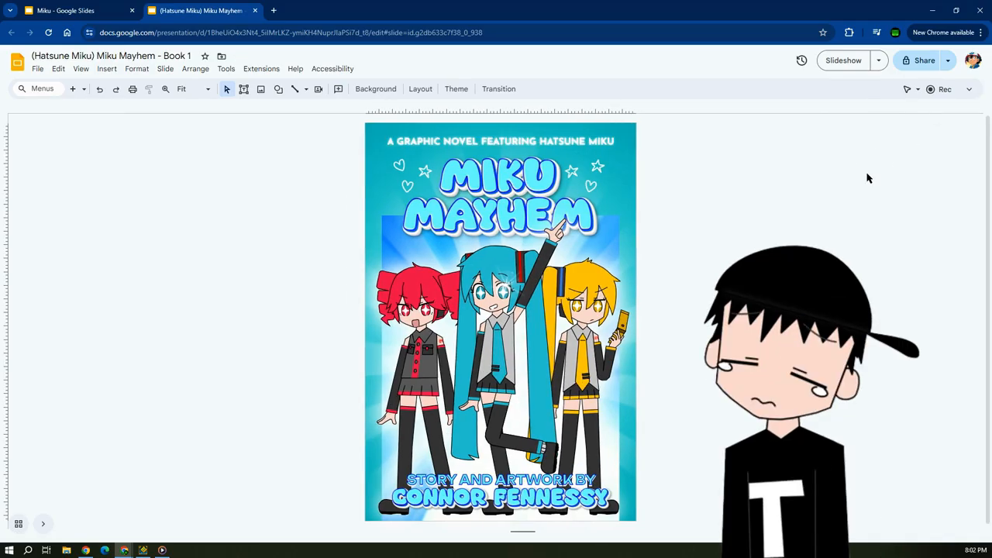
{"action": "key", "text": "F11"}
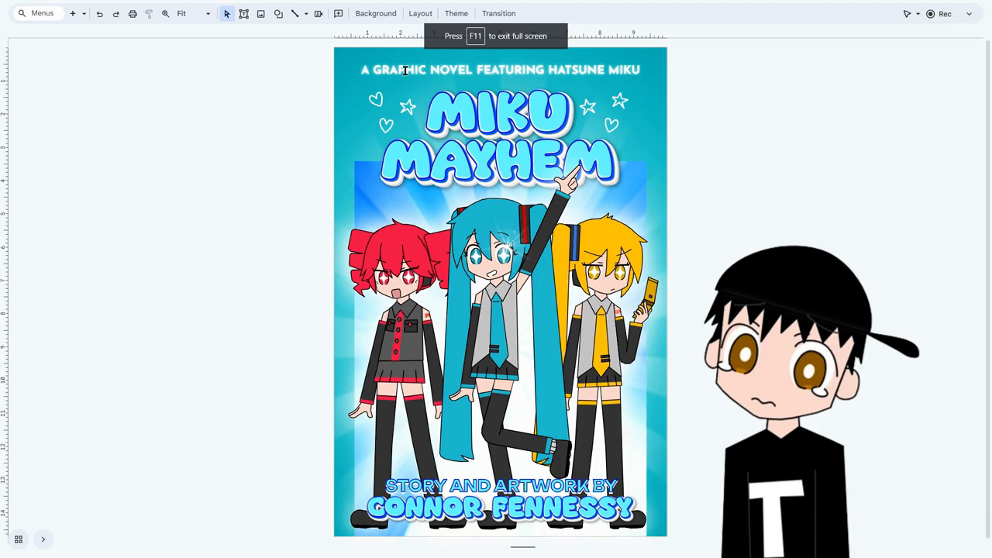
Examine the book cover's subtitle text, Miku Mayhem title image and story and artwork credit.
{"action": "left_click", "coordinate": [471, 71]}
{"action": "left_click", "coordinate": [845, 133]}
{"action": "left_click", "coordinate": [491, 122]}
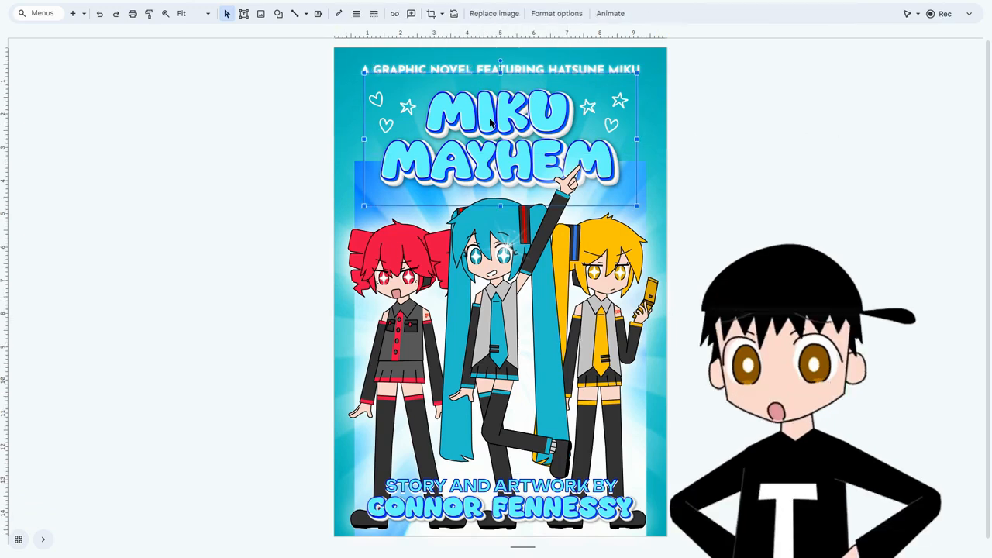
{"action": "left_click", "coordinate": [714, 141]}
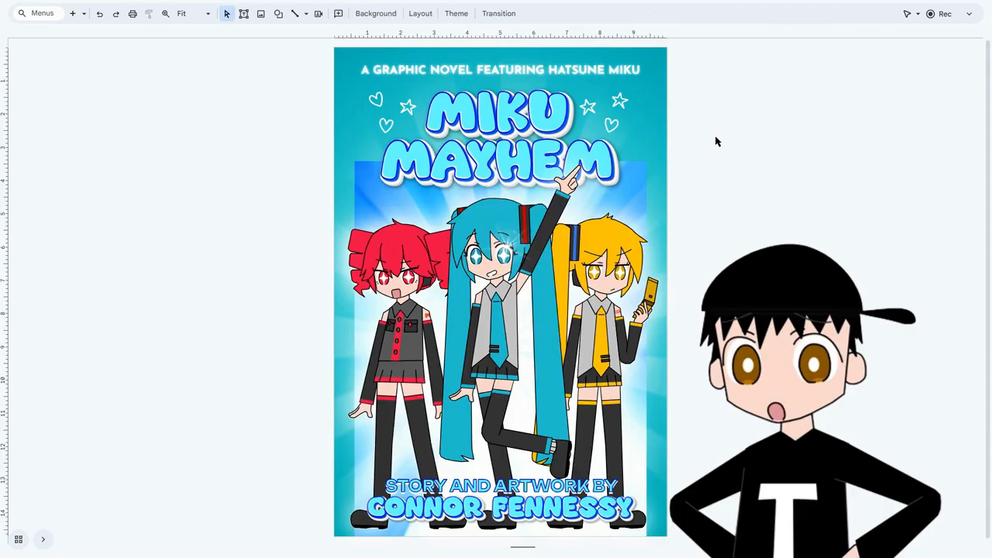
{"action": "left_click", "coordinate": [463, 136]}
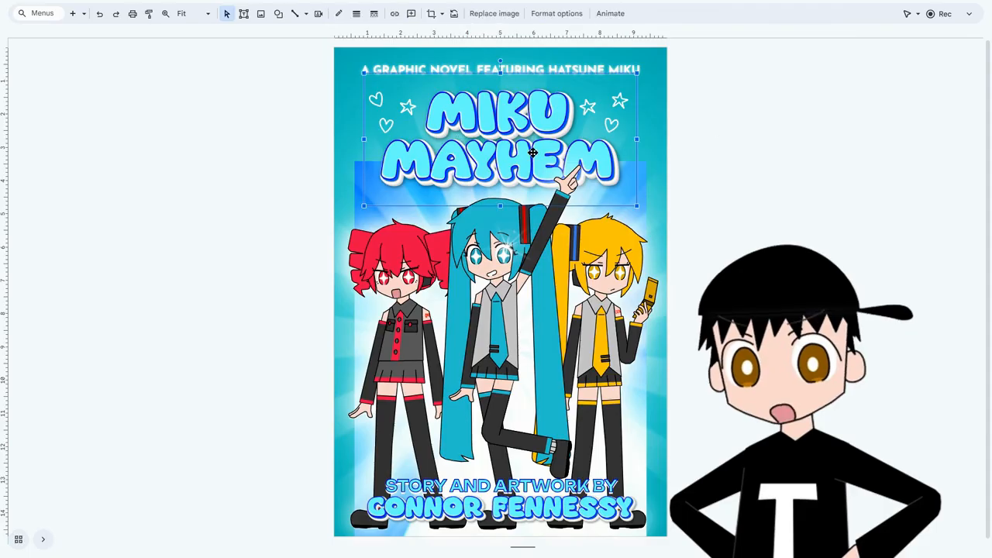
{"action": "left_click", "coordinate": [764, 167]}
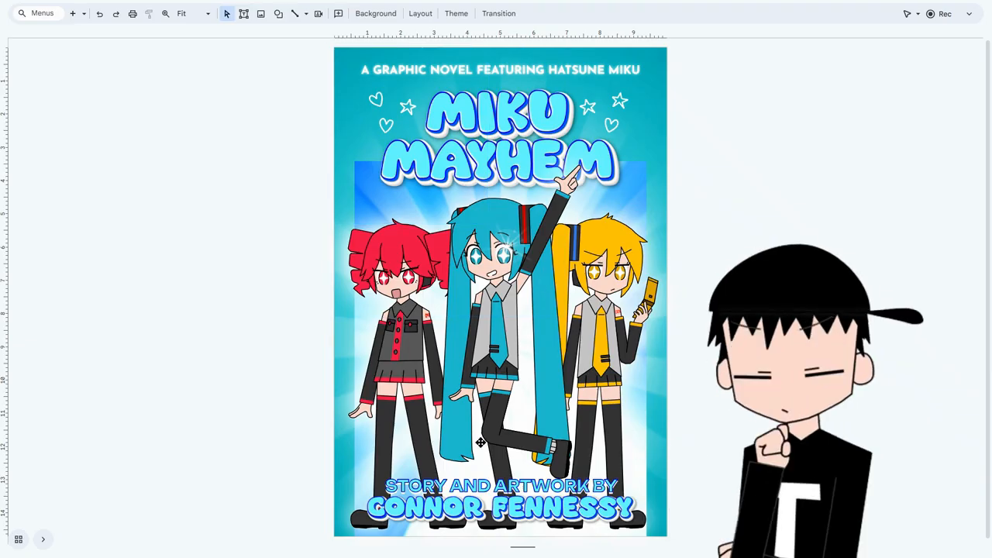
{"action": "left_click", "coordinate": [507, 490]}
{"action": "left_click", "coordinate": [722, 461]}
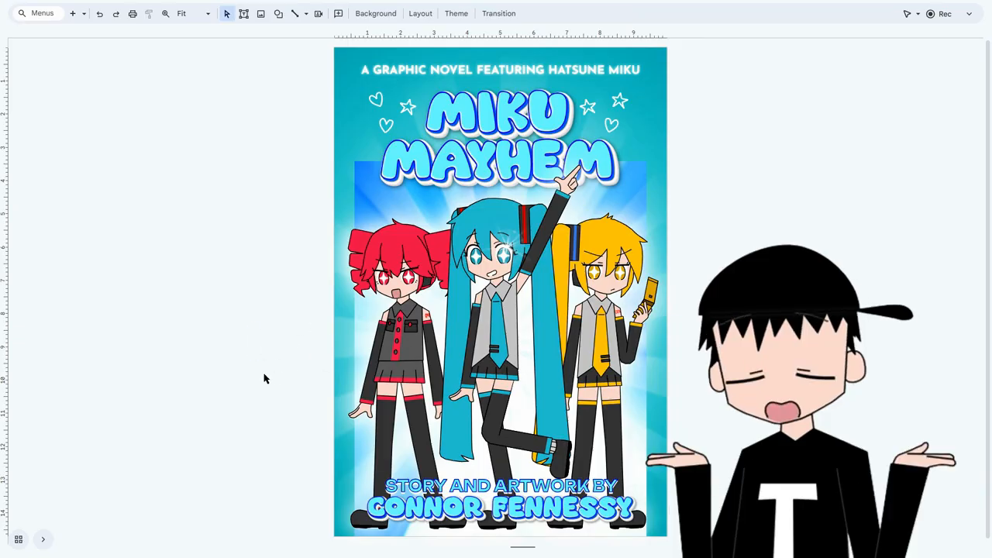
Bring back the menus and filmstrip around the book cover and leave full-screen mode.
{"action": "left_click", "coordinate": [968, 13]}
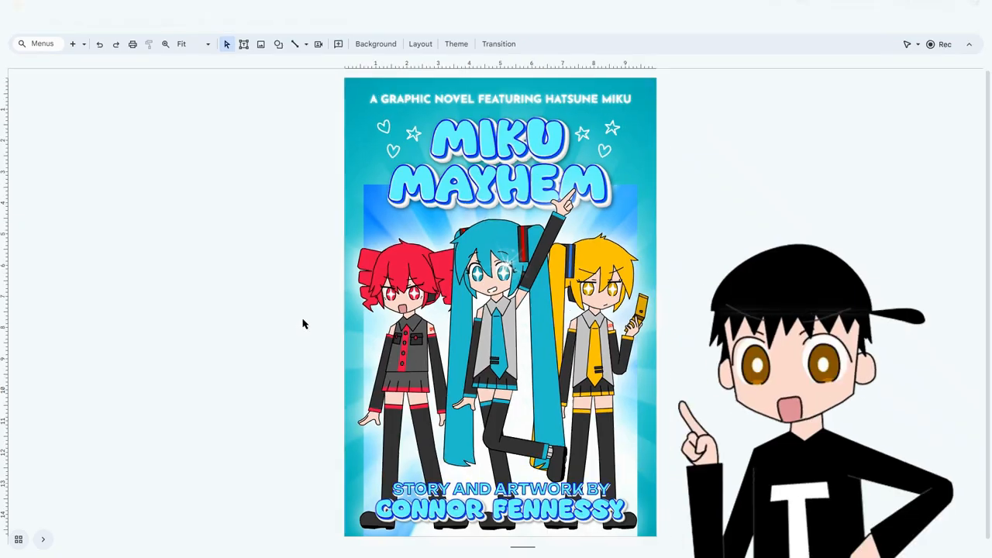
{"action": "left_click", "coordinate": [48, 540]}
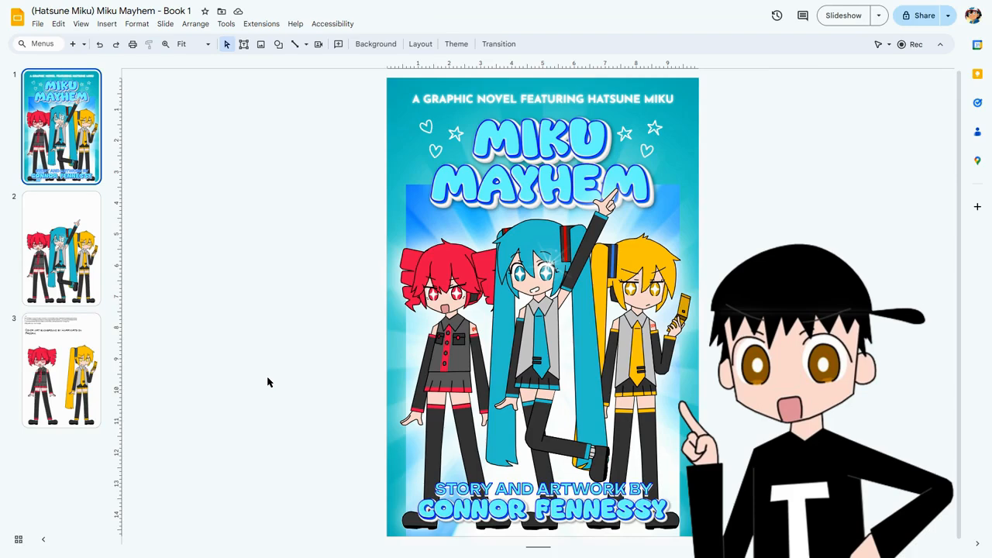
{"action": "key", "text": "F11"}
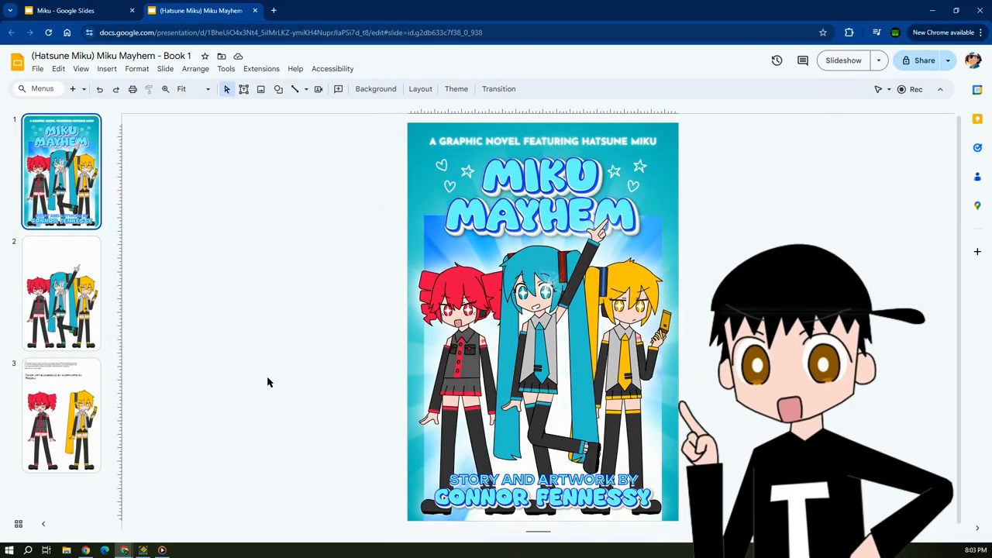
Switch to the Miku presentation and open slide 37 at the end of the deck.
{"action": "left_click", "coordinate": [97, 8]}
{"action": "left_click_drag", "start_coordinate": [109, 159], "coordinate": [122, 512]}
{"action": "left_click", "coordinate": [65, 202]}
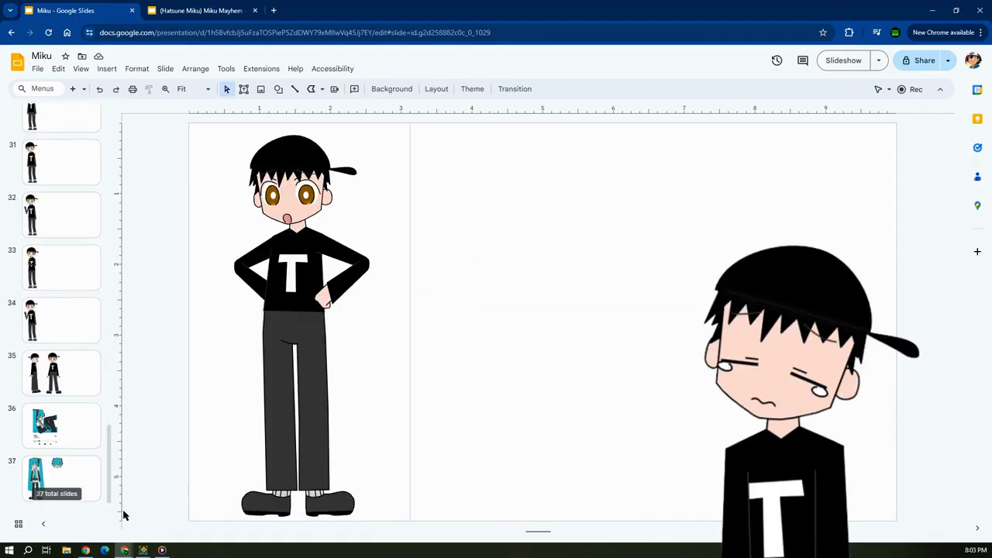
{"action": "left_click", "coordinate": [75, 477]}
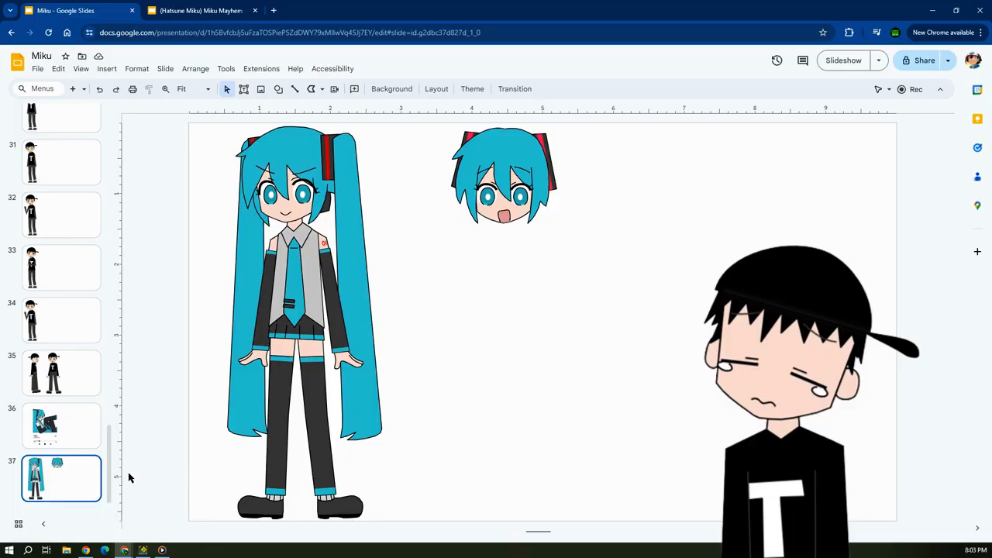
Look through the deck's slide thumbnails and view the Miku music-player drawing on slide 36.
{"action": "left_click_drag", "start_coordinate": [112, 453], "coordinate": [106, 300]}
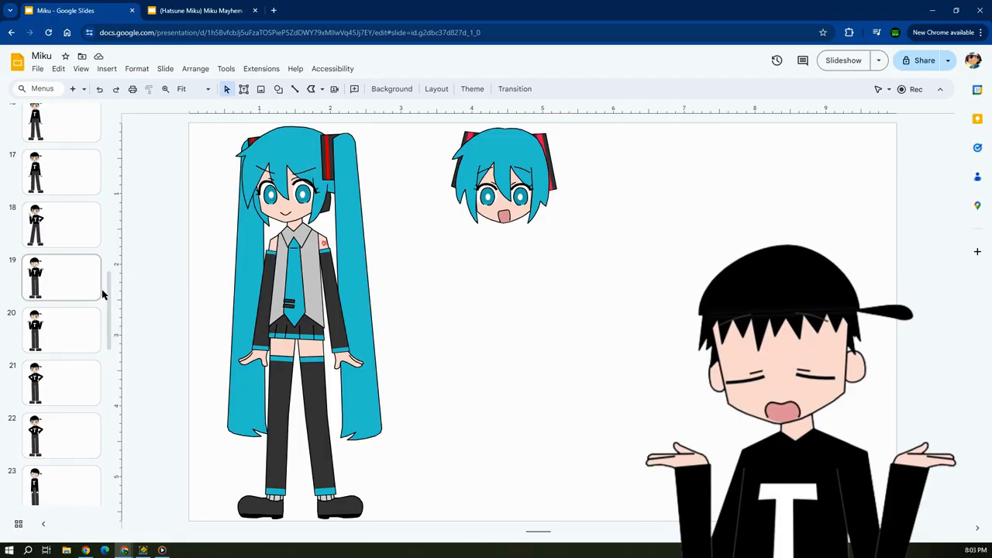
{"action": "left_click_drag", "start_coordinate": [110, 290], "coordinate": [126, 118]}
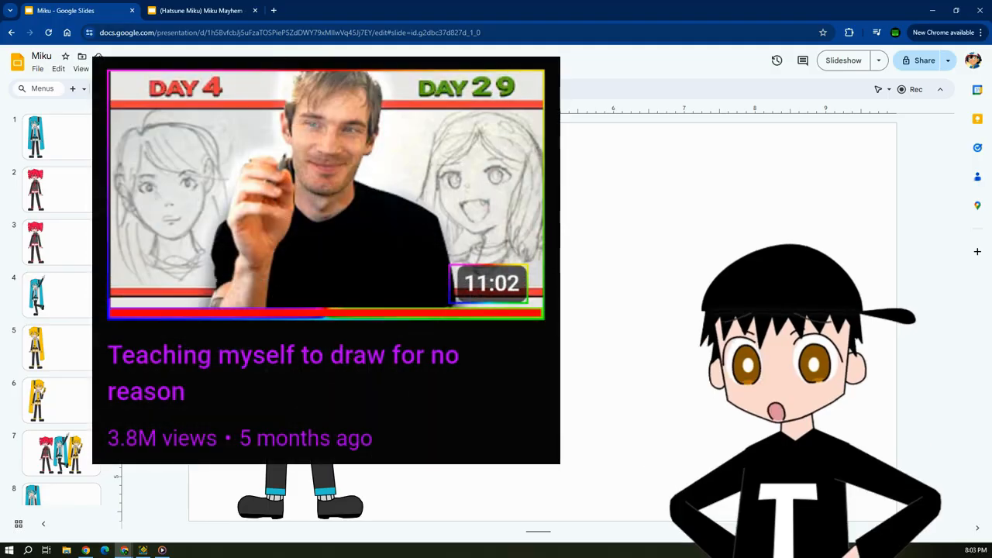
{"action": "left_click_drag", "start_coordinate": [110, 142], "coordinate": [116, 476]}
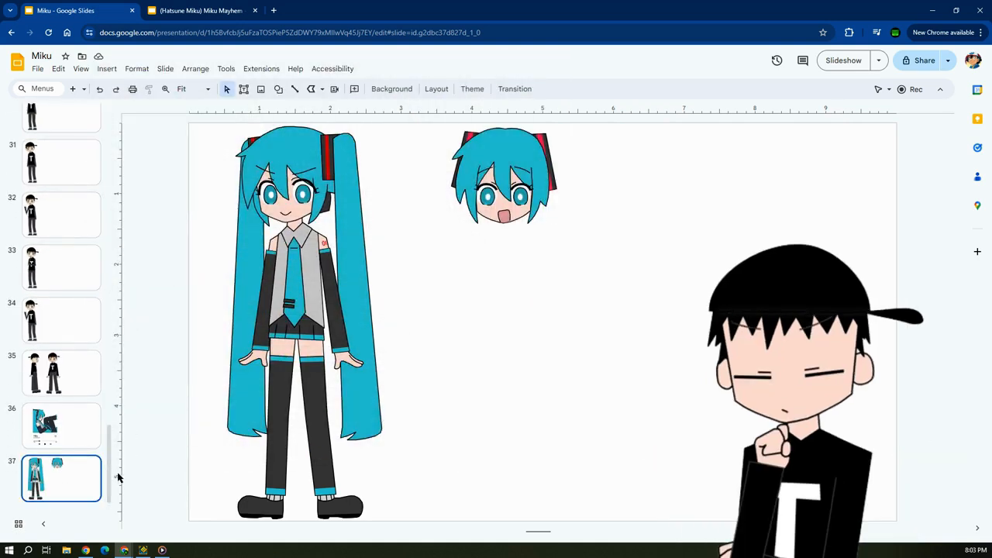
{"action": "left_click", "coordinate": [78, 433]}
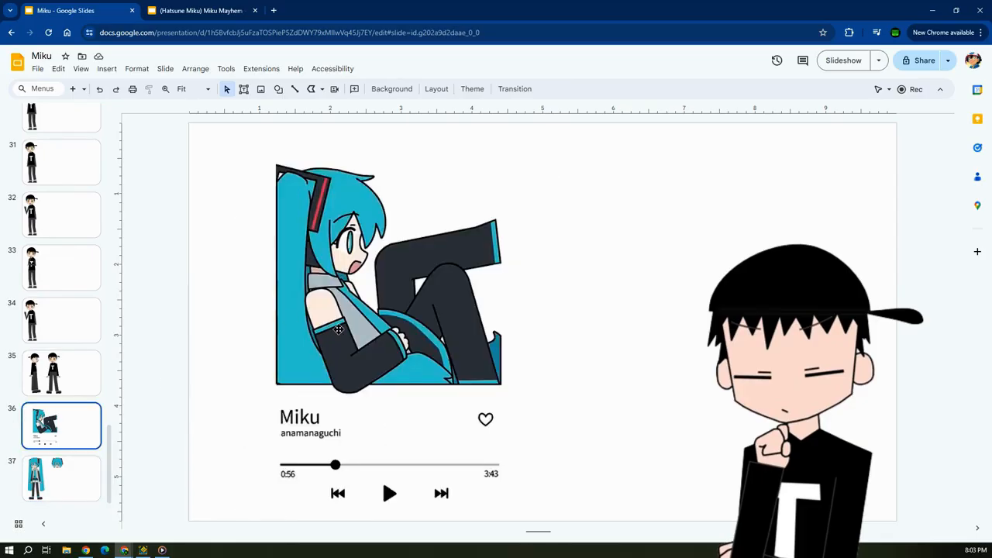
{"action": "left_click", "coordinate": [338, 329]}
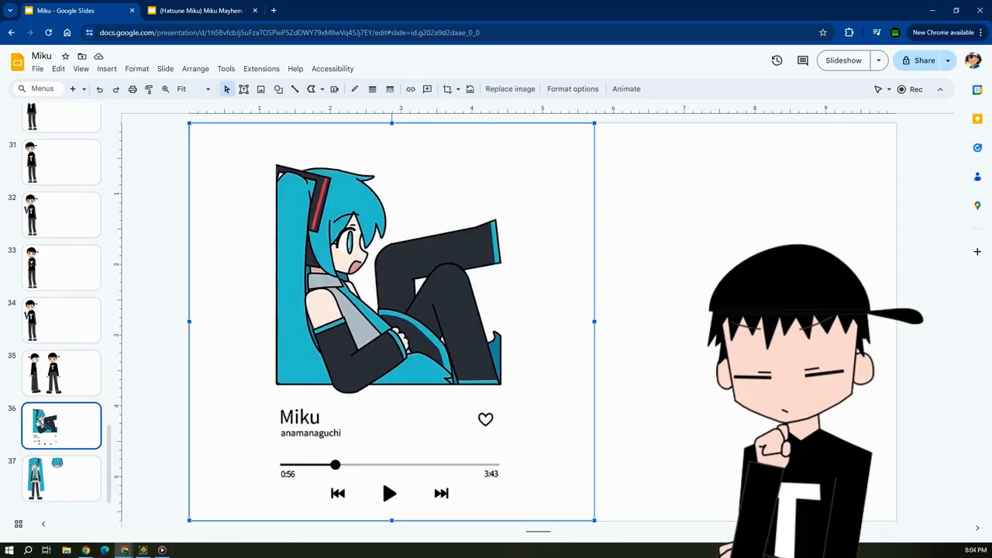
{"action": "left_click", "coordinate": [619, 393]}
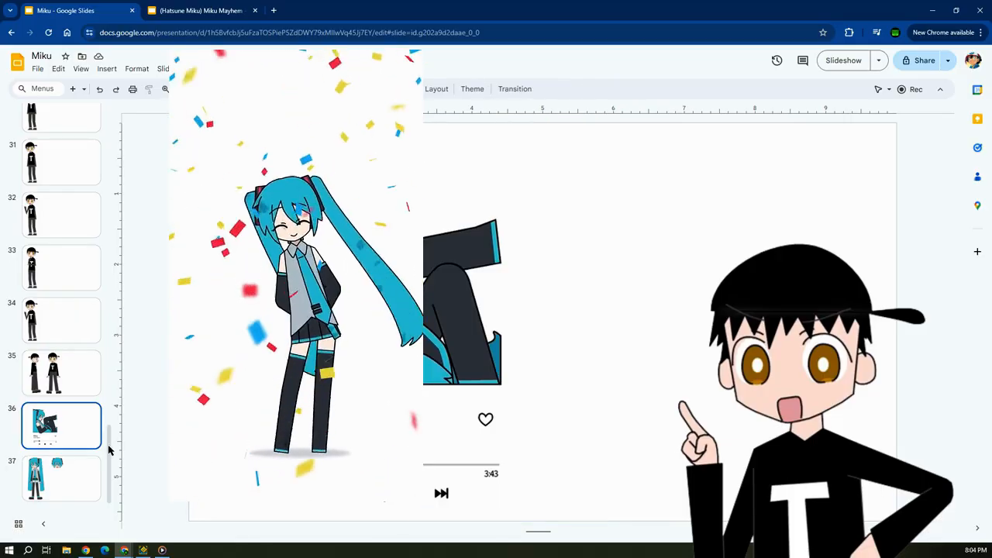
Show the Miku drawing on slide 1, then return to slide 37.
{"action": "scroll", "coordinate": [80, 140], "scroll_direction": "up", "scroll_amount": 20}
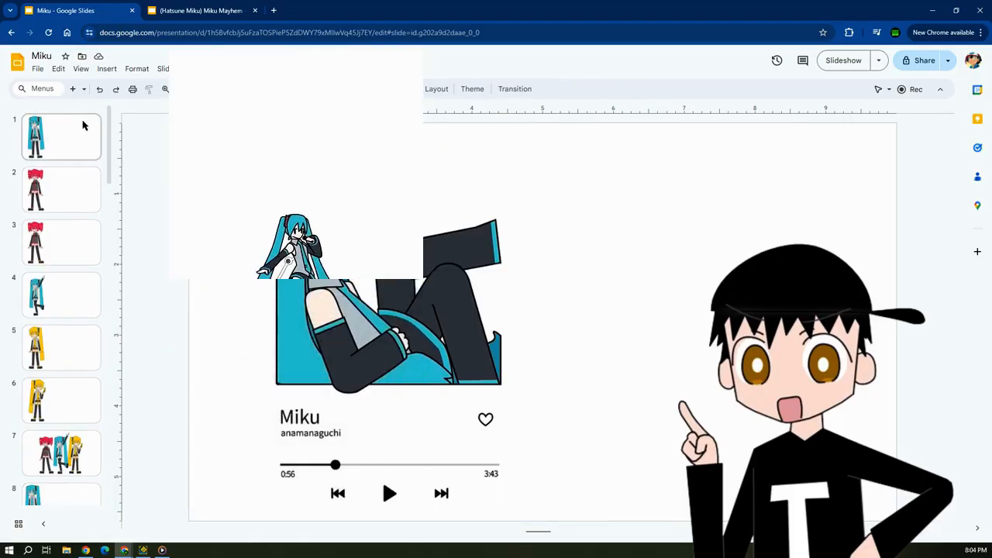
{"action": "left_click", "coordinate": [83, 126]}
{"action": "left_click_drag", "start_coordinate": [110, 148], "coordinate": [149, 514]}
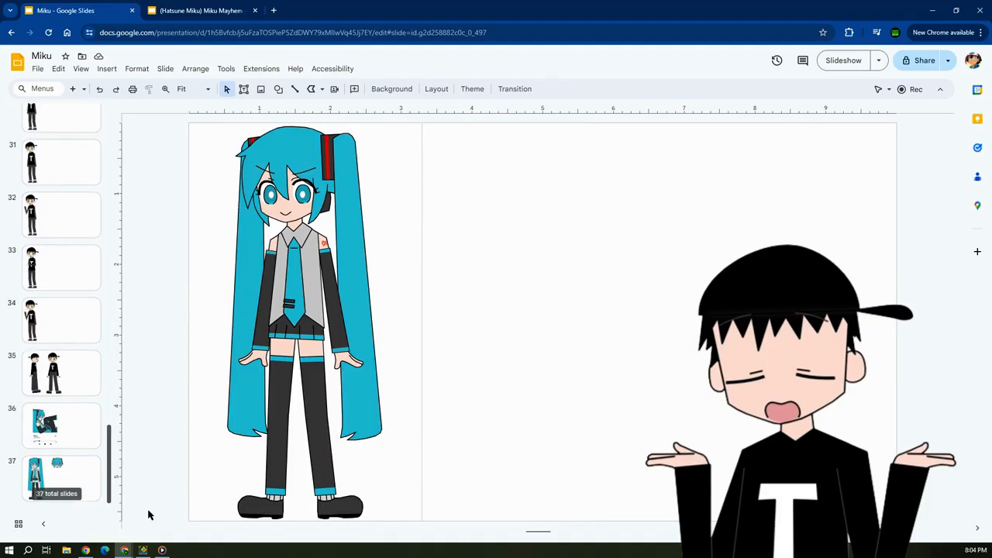
{"action": "left_click", "coordinate": [57, 482]}
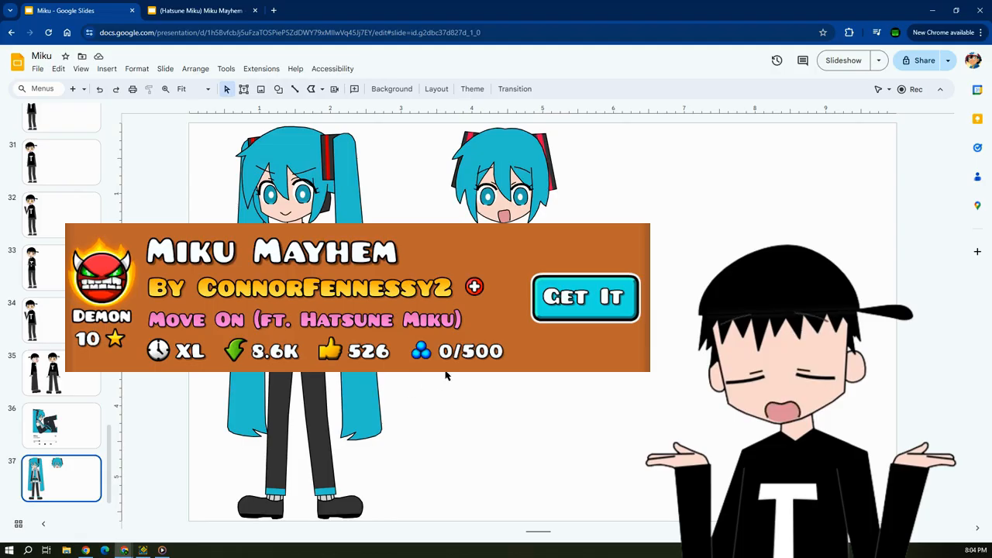
Show the "oo ee oo" Miku animation in Media Player and return to the presentation.
{"action": "left_click", "coordinate": [162, 550]}
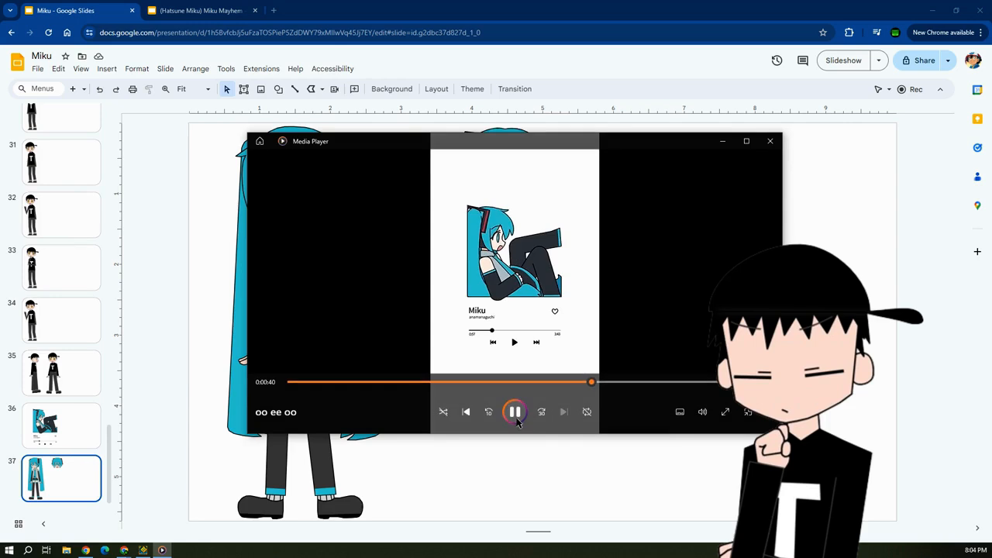
{"action": "left_click", "coordinate": [560, 508]}
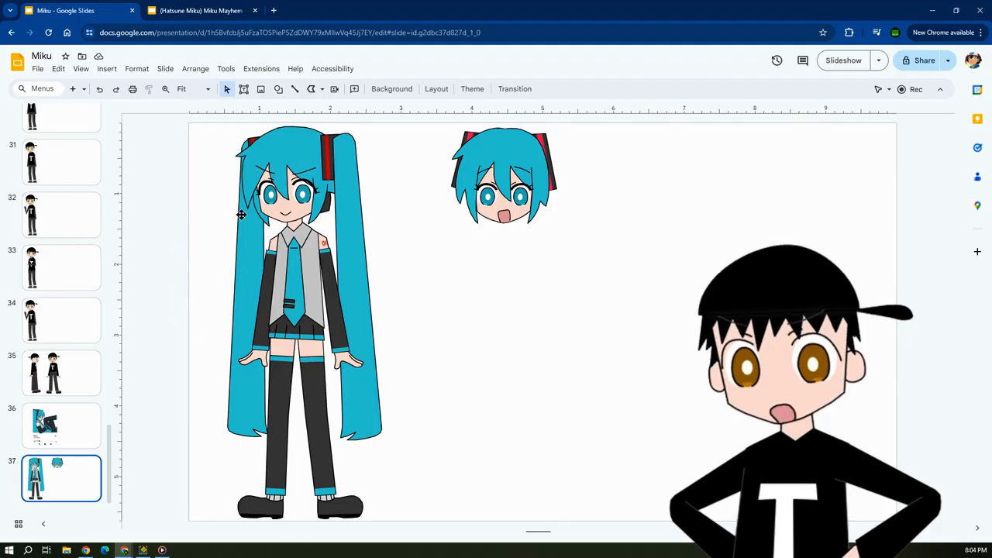
Examine the lines and shapes of Miku's face and hair on slide 37 close up, then fit the slide to view.
{"action": "scroll", "coordinate": [241, 215], "scroll_direction": "up", "scroll_amount": 5}
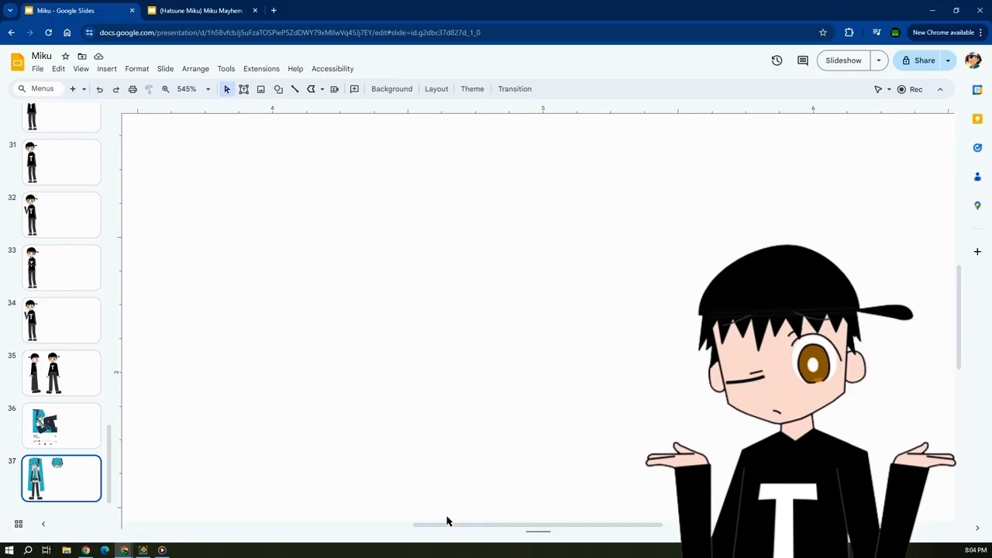
{"action": "left_click_drag", "start_coordinate": [446, 521], "coordinate": [284, 527]}
{"action": "scroll", "coordinate": [337, 398], "scroll_direction": "up", "scroll_amount": 10}
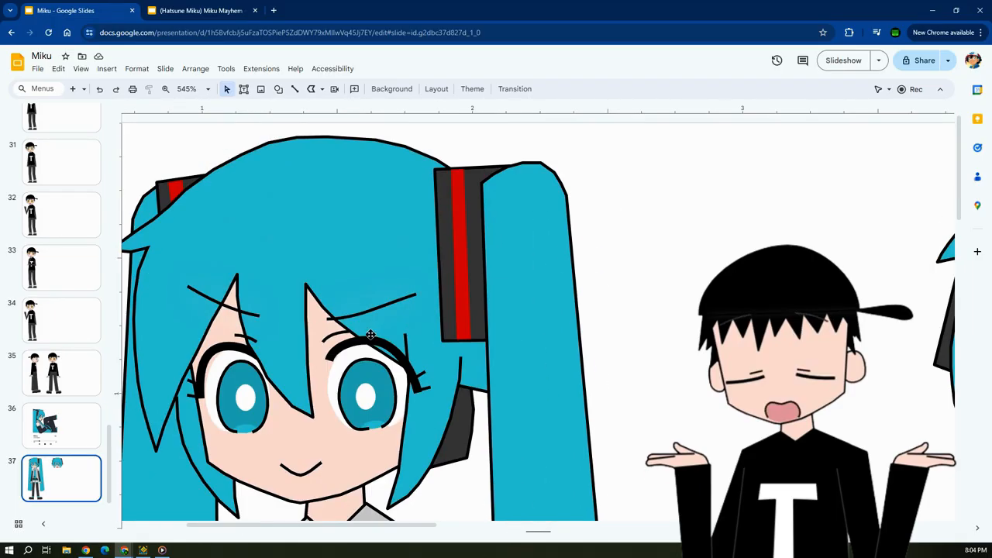
{"action": "scroll", "coordinate": [371, 335], "scroll_direction": "down", "scroll_amount": 1}
{"action": "left_click_drag", "start_coordinate": [337, 524], "coordinate": [312, 525]}
{"action": "left_click", "coordinate": [207, 88]}
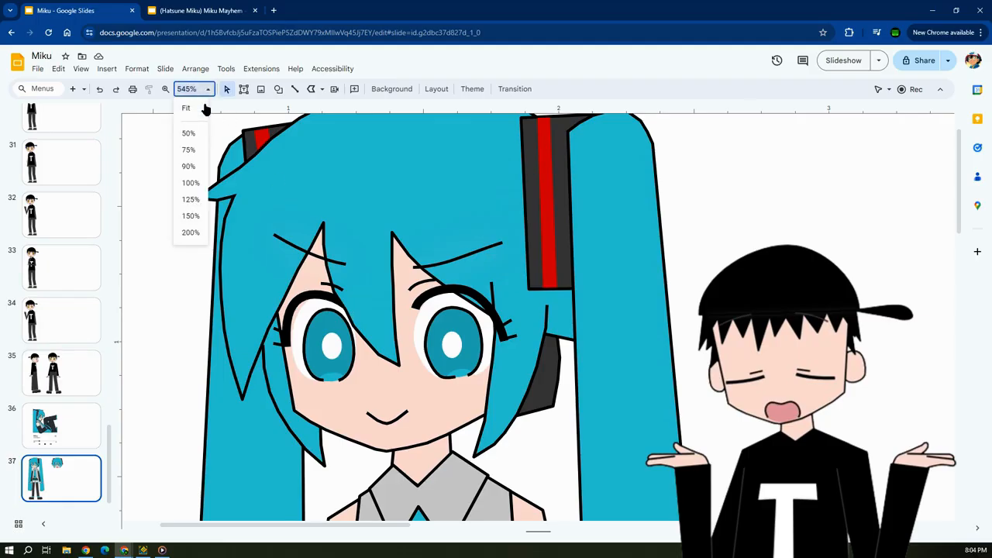
{"action": "left_click", "coordinate": [204, 104]}
Flip the entire full-body Miku drawing on slide 37 horizontally.
{"action": "left_click_drag", "start_coordinate": [210, 124], "coordinate": [395, 527]}
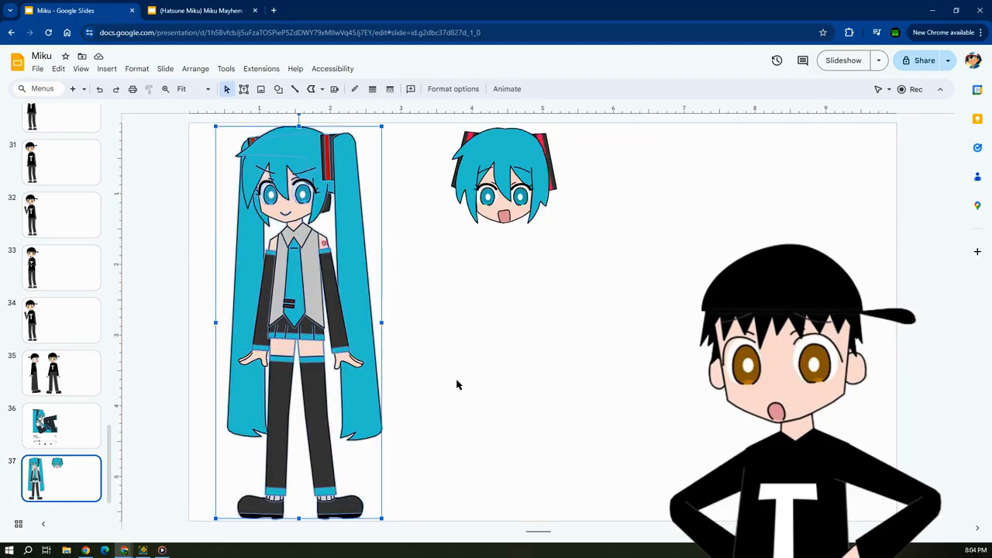
{"action": "left_click", "coordinate": [453, 90]}
{"action": "left_click", "coordinate": [886, 296]}
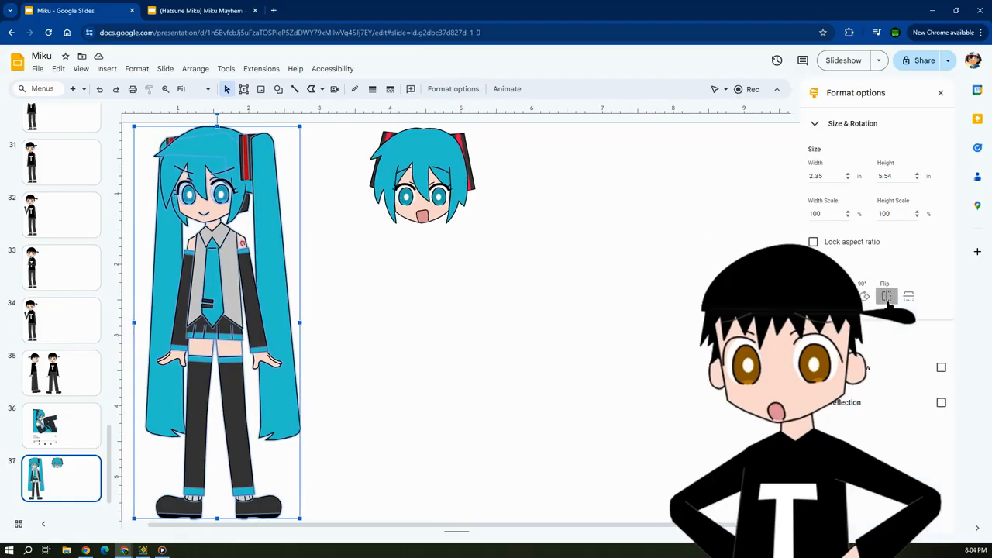
{"action": "left_click", "coordinate": [361, 320]}
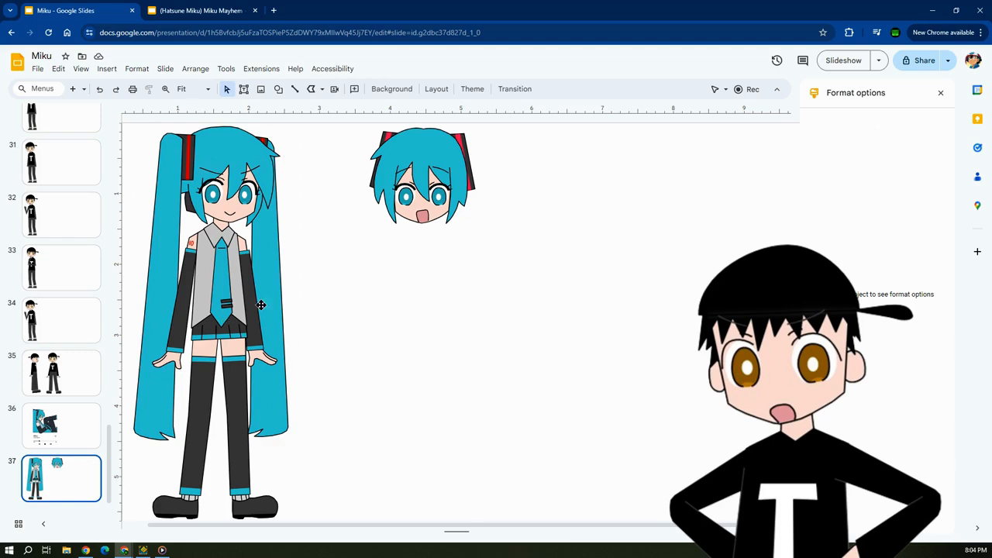
Compare both orientations of the Miku drawing by undoing and redoing the flip, finish with it undone, and close the format options.
{"action": "left_click", "coordinate": [102, 90]}
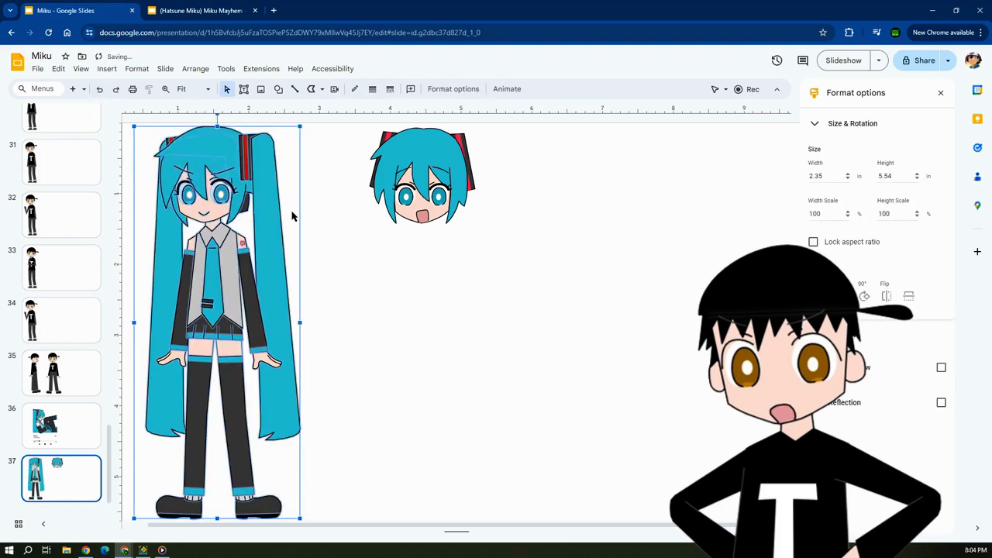
{"action": "left_click", "coordinate": [115, 89]}
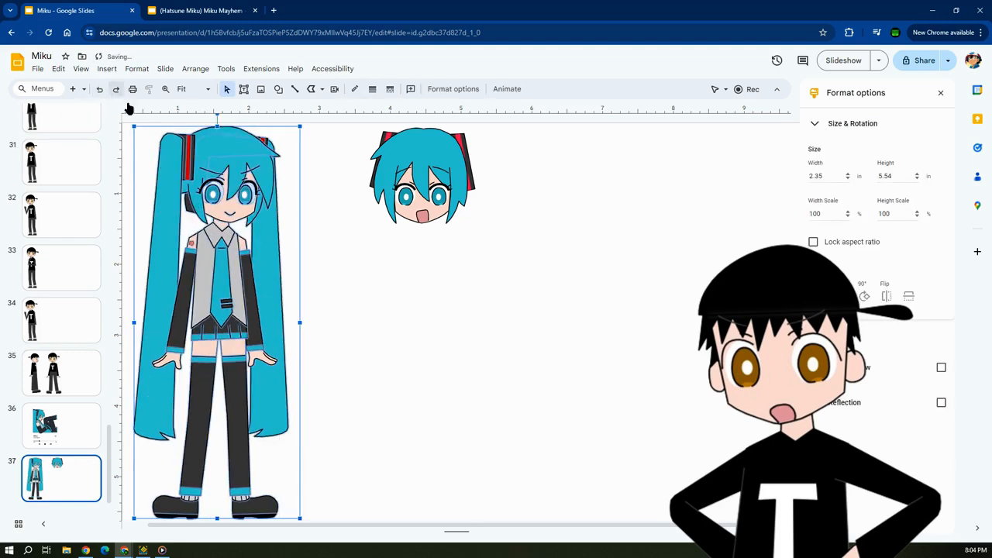
{"action": "left_click", "coordinate": [351, 314]}
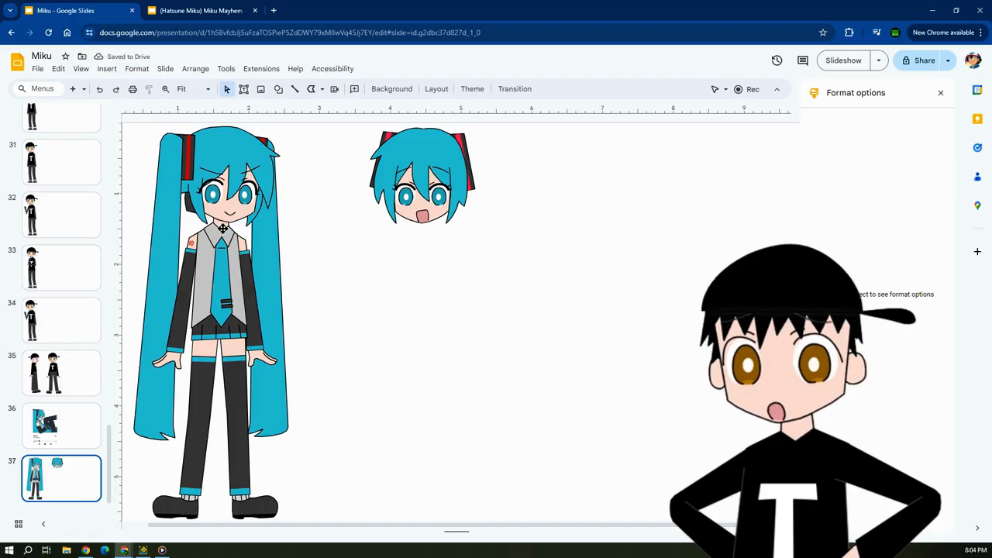
{"action": "left_click", "coordinate": [102, 89]}
{"action": "left_click", "coordinate": [427, 281]}
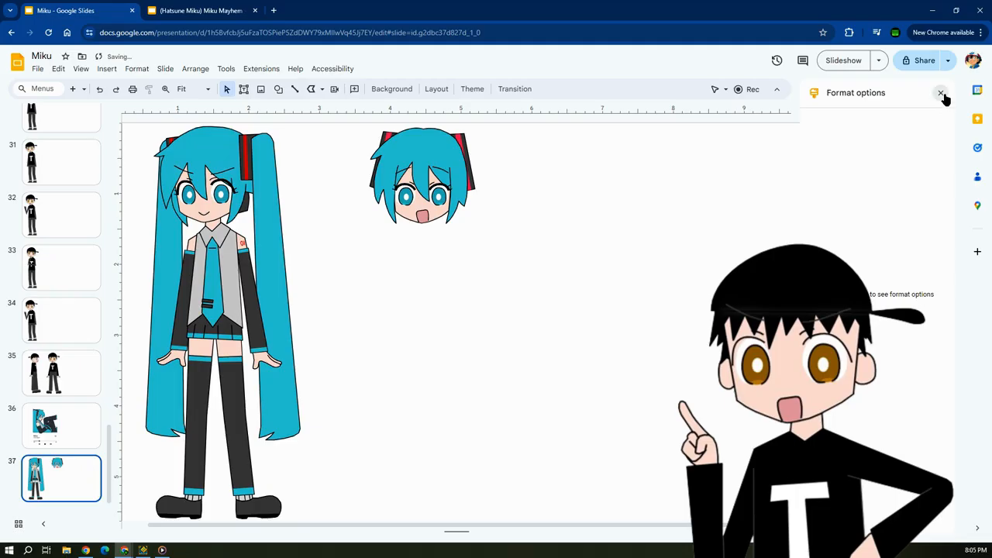
{"action": "left_click", "coordinate": [941, 94]}
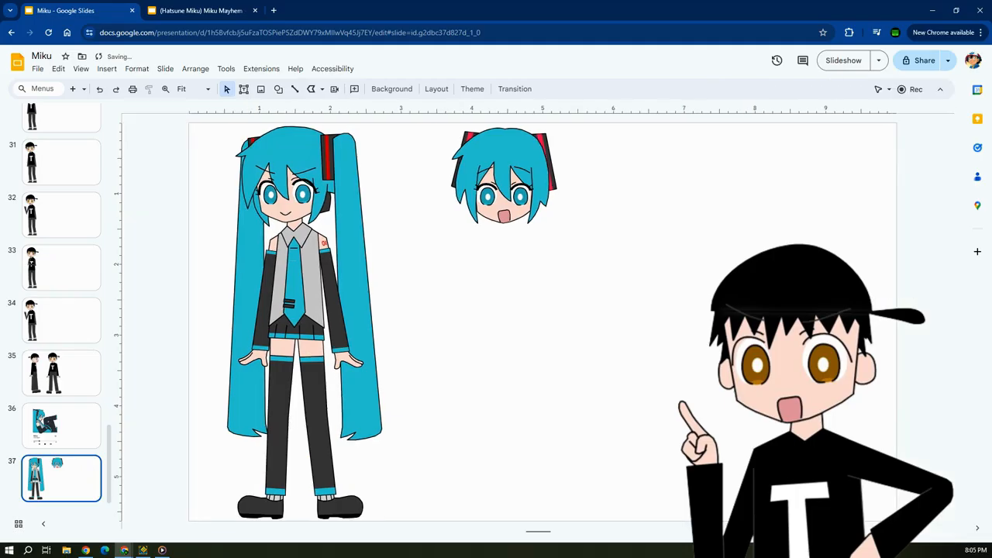
Draw a closed triangle with the Polyline tool from Miku's collar across her body, about 2.8 in wide and tall.
{"action": "left_click", "coordinate": [312, 90]}
{"action": "left_click", "coordinate": [294, 226]}
{"action": "left_click", "coordinate": [488, 276]}
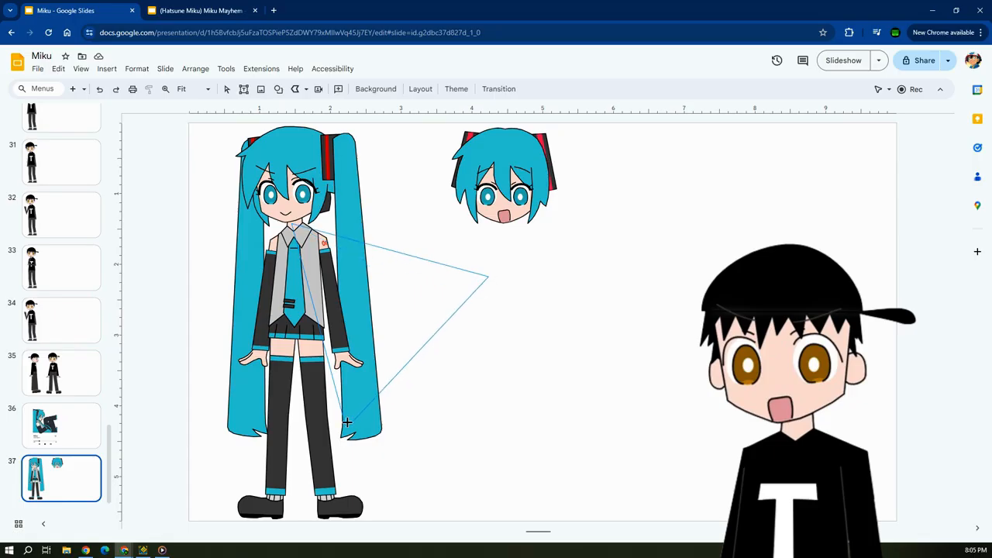
{"action": "left_click", "coordinate": [345, 424]}
Draw a second closed Polyline triangle in the empty area beside the first, about 2.8 in wide and 3.2 in tall.
{"action": "left_click", "coordinate": [312, 91]}
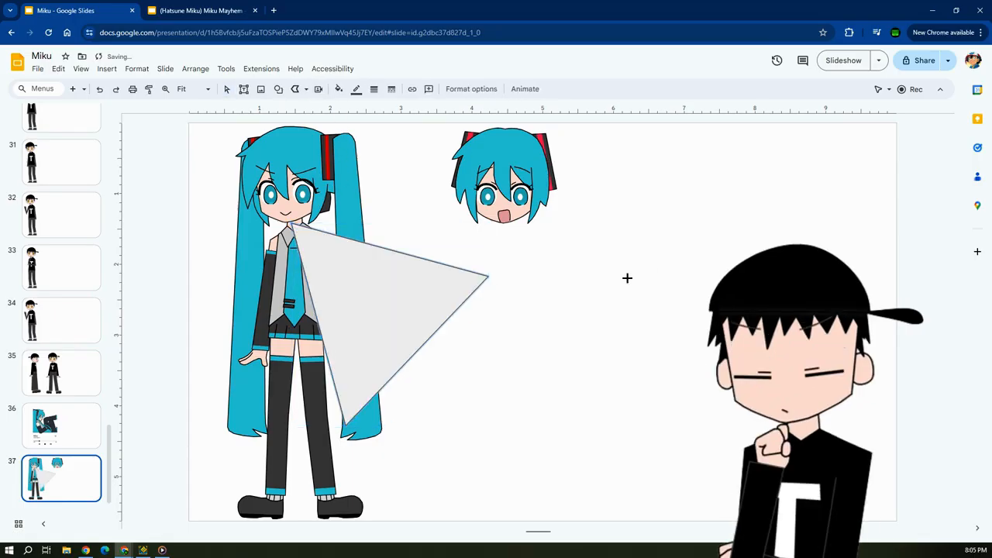
{"action": "left_click", "coordinate": [519, 275]}
{"action": "left_click", "coordinate": [719, 215]}
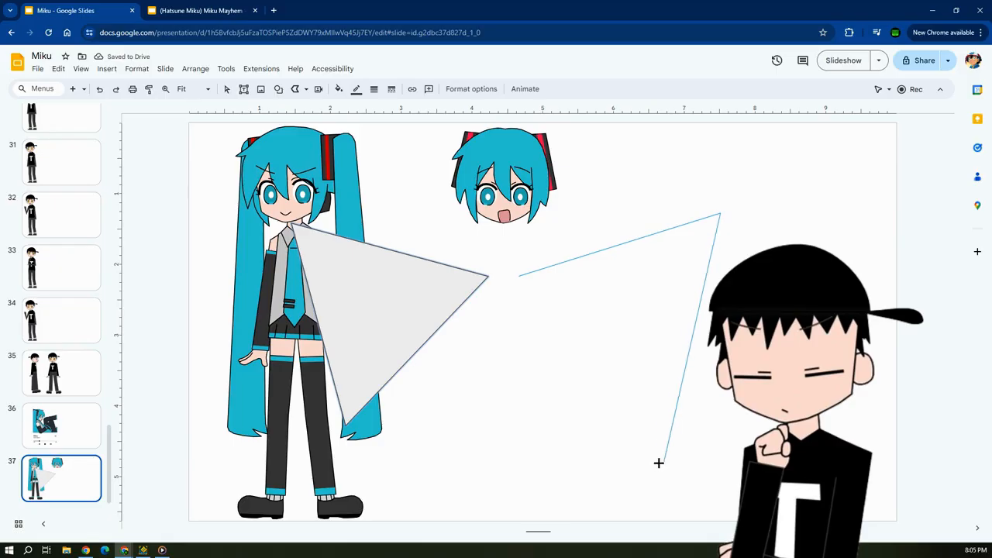
{"action": "left_click", "coordinate": [673, 439]}
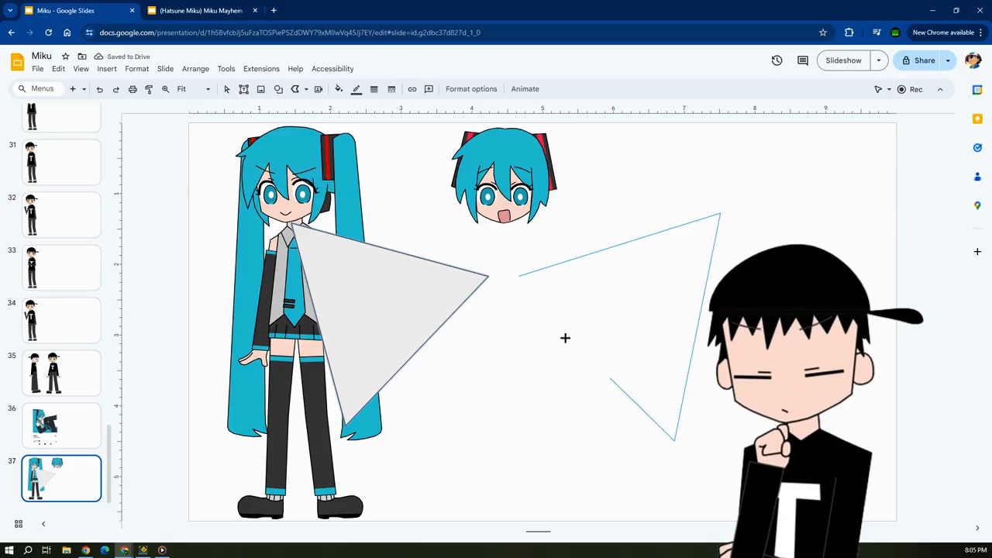
{"action": "left_click", "coordinate": [521, 276]}
Widen the second triangle slightly outward to about 3 in.
{"action": "left_click", "coordinate": [456, 319]}
{"action": "left_click", "coordinate": [636, 308]}
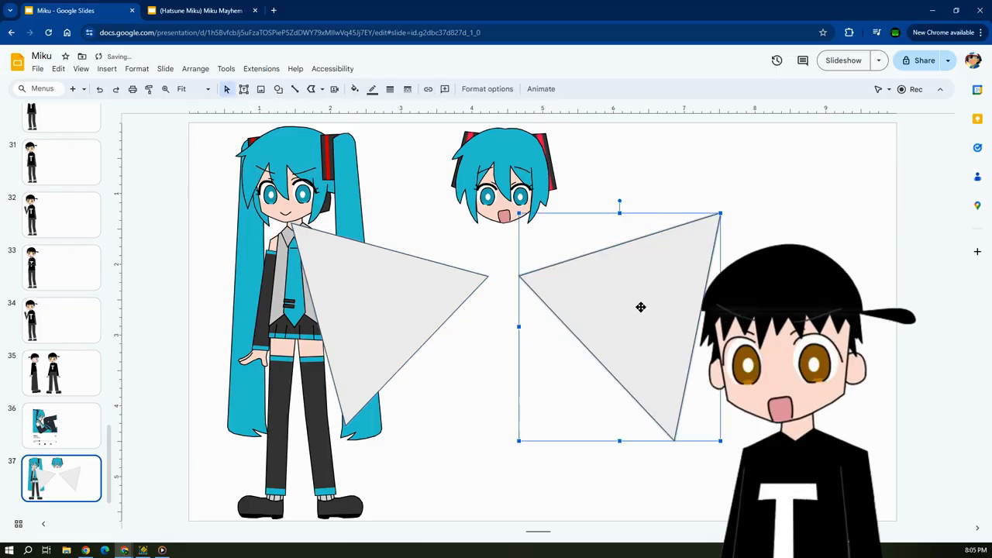
{"action": "left_click_drag", "start_coordinate": [720, 326], "coordinate": [732, 326]}
{"action": "left_click", "coordinate": [767, 326]}
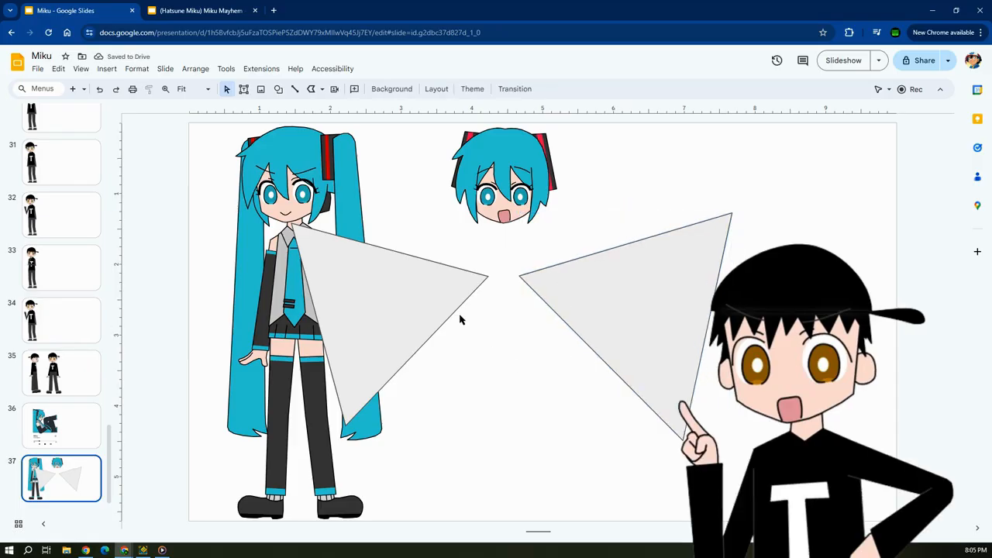
Select both triangles together and flip them horizontally as a pair.
{"action": "left_click", "coordinate": [432, 307]}
{"action": "left_click", "coordinate": [581, 298], "text": "shift"}
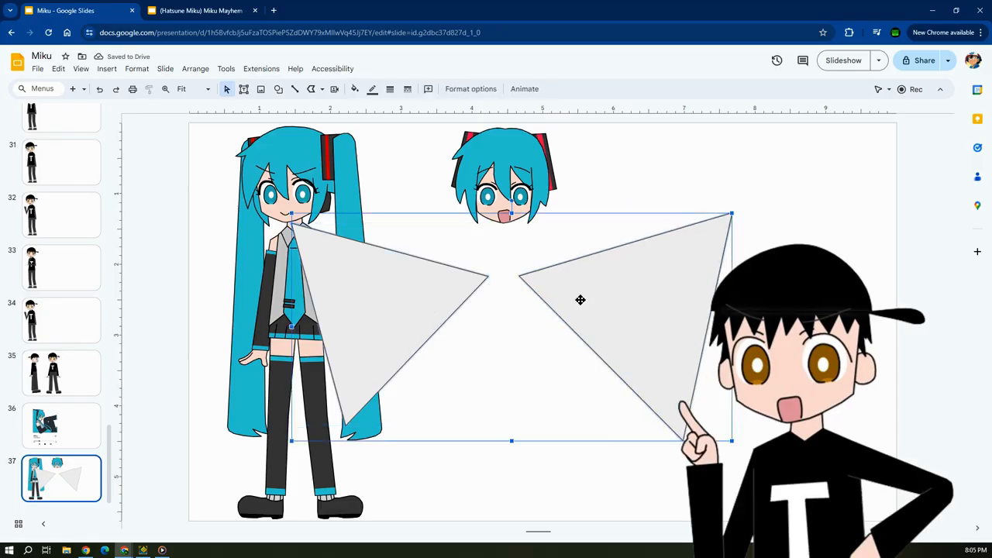
{"action": "left_click", "coordinate": [471, 88]}
{"action": "left_click", "coordinate": [885, 296]}
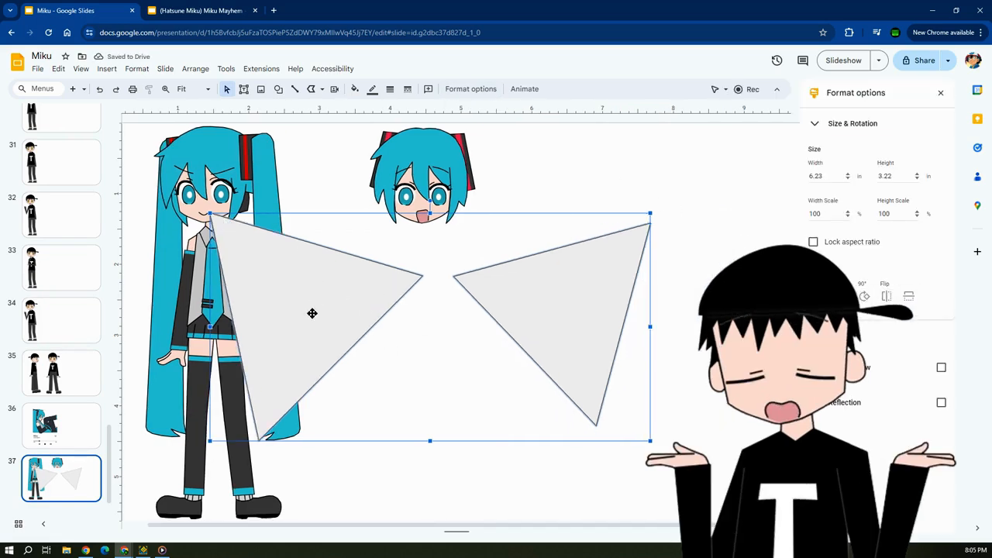
Undo and redo the triangles' horizontal flip to compare both states, and delete both triangles.
{"action": "left_click", "coordinate": [99, 89]}
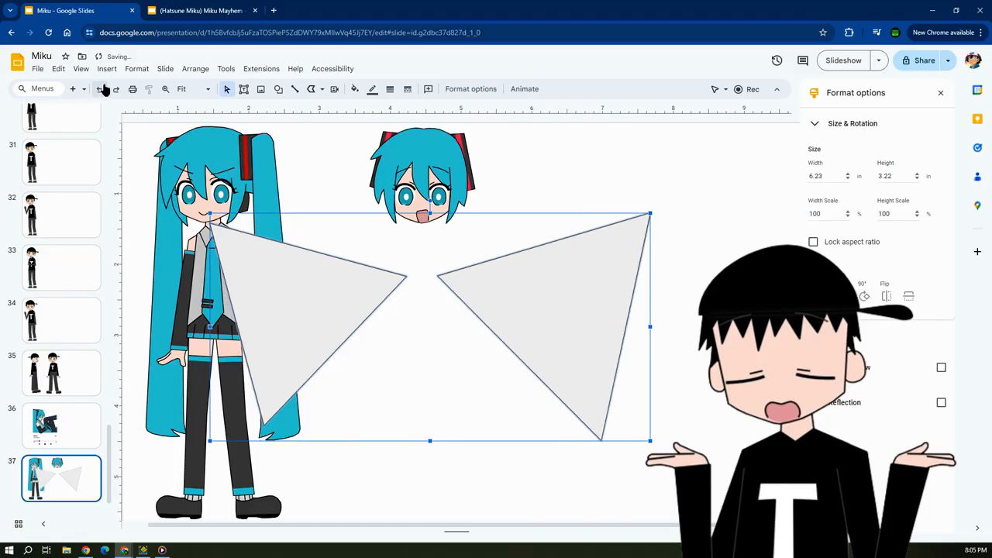
{"action": "left_click", "coordinate": [117, 90]}
{"action": "left_click", "coordinate": [100, 89]}
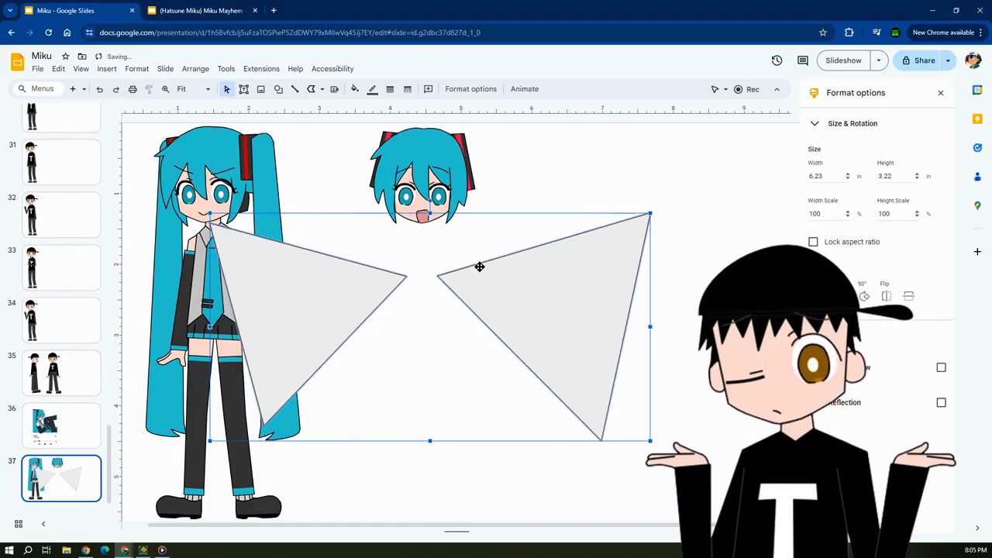
{"action": "left_click", "coordinate": [115, 89]}
{"action": "left_click", "coordinate": [99, 89]}
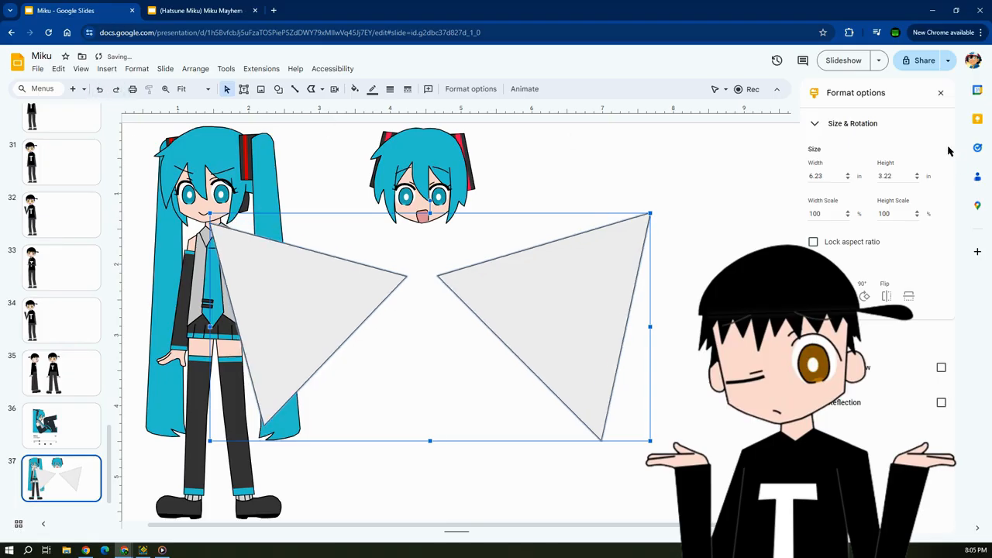
{"action": "left_click", "coordinate": [940, 93]}
{"action": "key", "text": "Delete"}
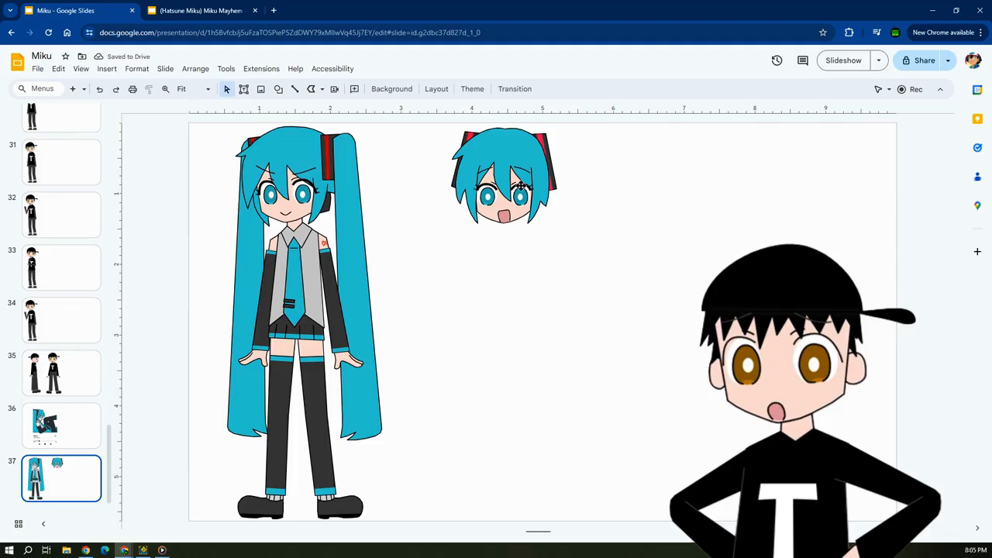
Flip all shapes of the separate Miku head horizontally, and undo the flip.
{"action": "scroll", "coordinate": [518, 245], "scroll_direction": "up", "scroll_amount": 5, "text": "ctrl"}
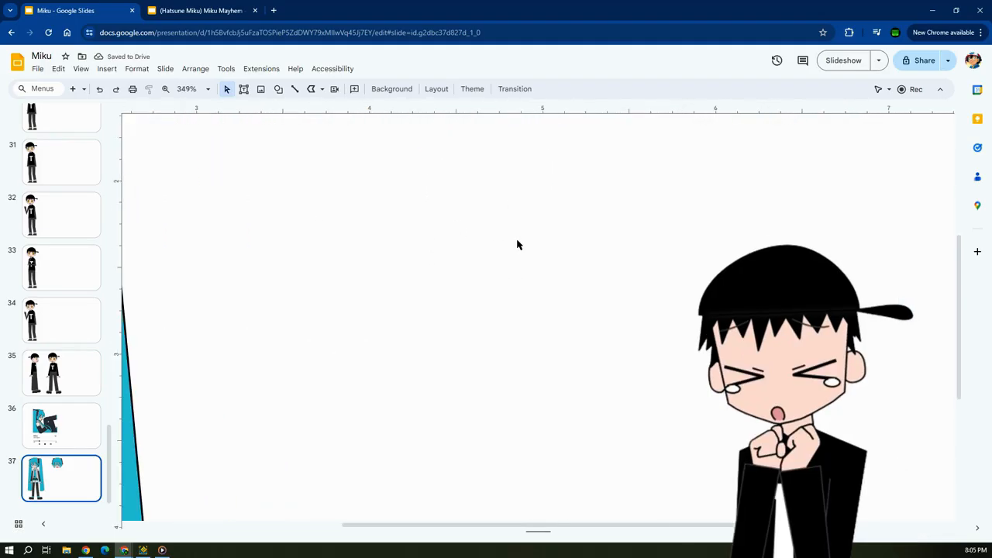
{"action": "left_click_drag", "start_coordinate": [302, 126], "coordinate": [660, 401]}
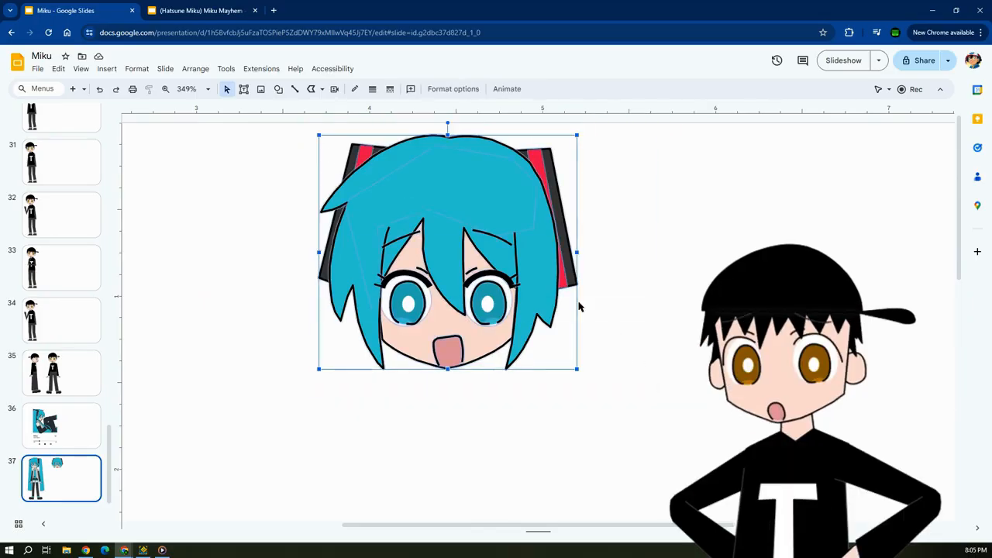
{"action": "left_click", "coordinate": [465, 91]}
{"action": "left_click", "coordinate": [887, 297]}
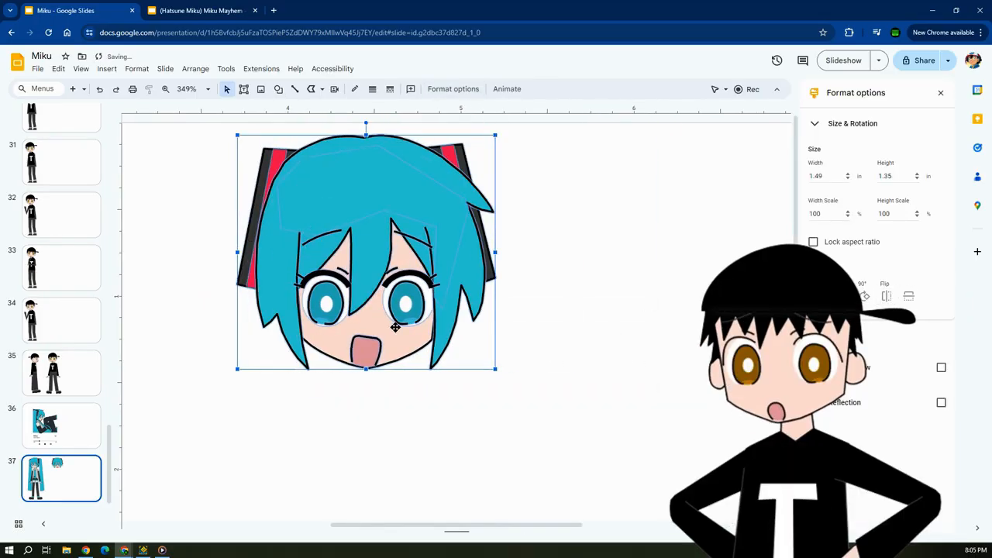
{"action": "left_click", "coordinate": [558, 314]}
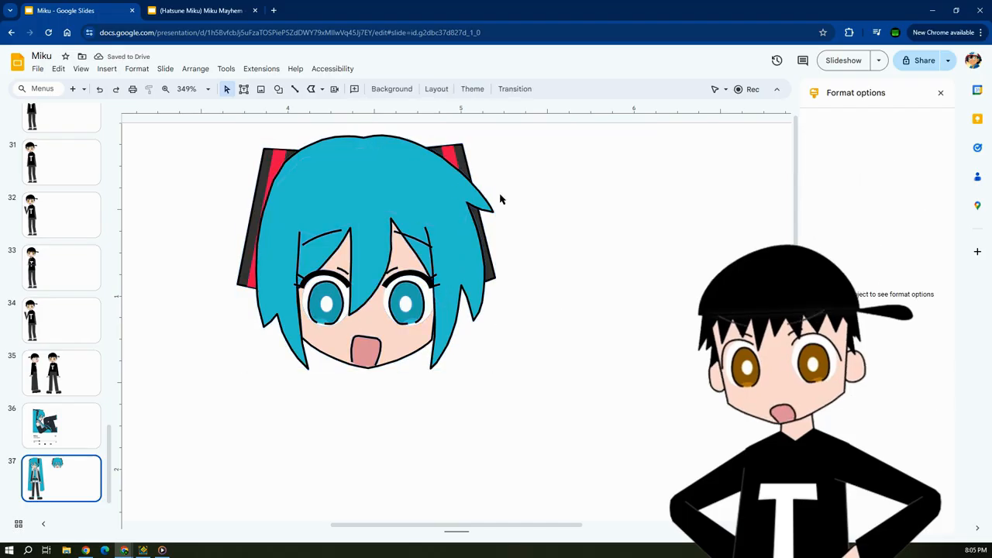
{"action": "left_click", "coordinate": [612, 195]}
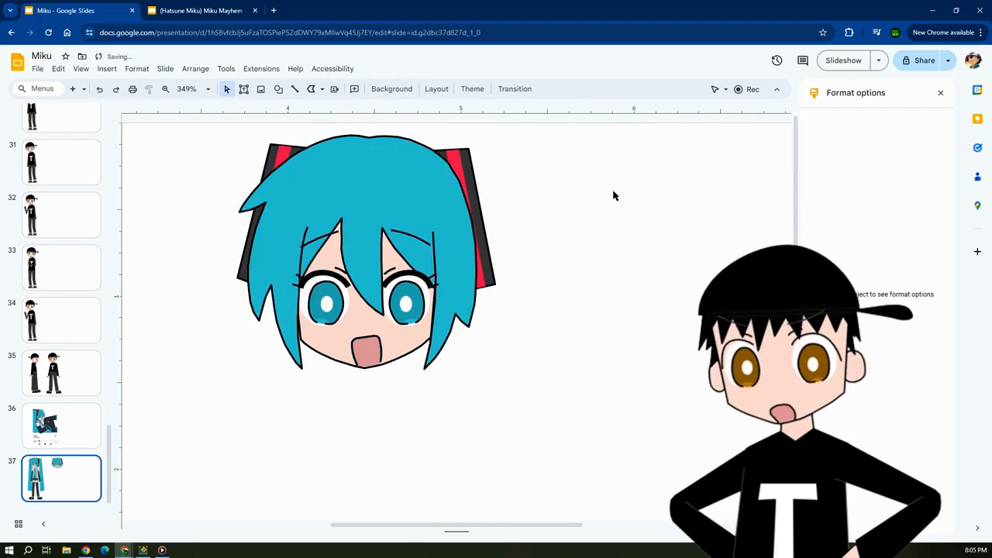
{"action": "left_click", "coordinate": [939, 93]}
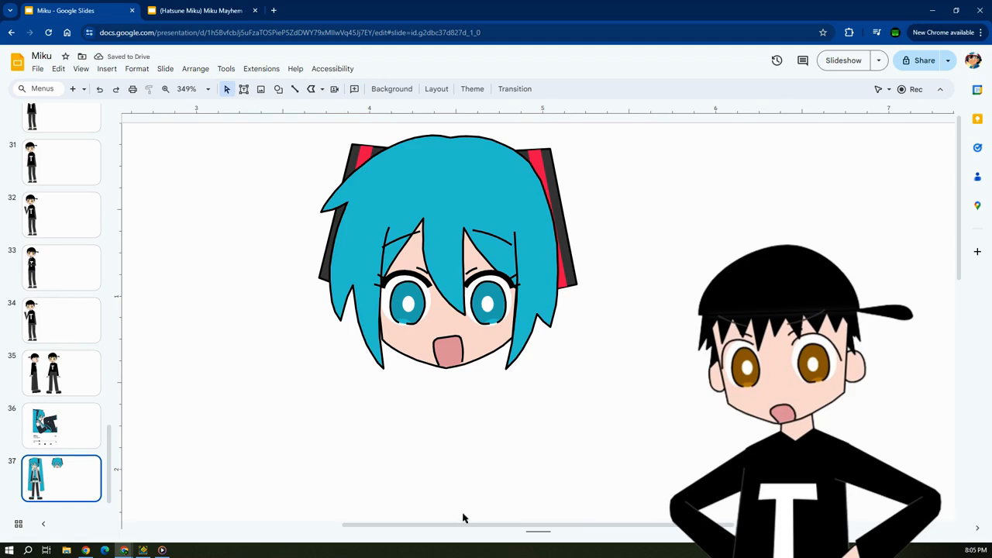
Examine the full Miku figure close up, covering the face, legs, hair outline and headphone piece.
{"action": "scroll", "coordinate": [449, 527], "scroll_direction": "left", "scroll_amount": 3}
{"action": "scroll", "coordinate": [401, 310], "scroll_direction": "left", "scroll_amount": 5}
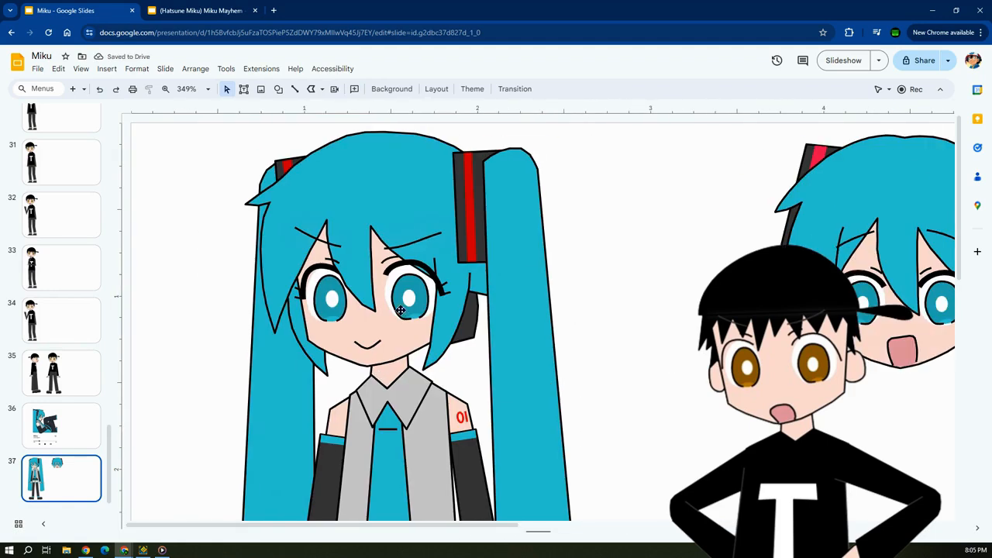
{"action": "scroll", "coordinate": [361, 278], "scroll_direction": "down", "scroll_amount": 7}
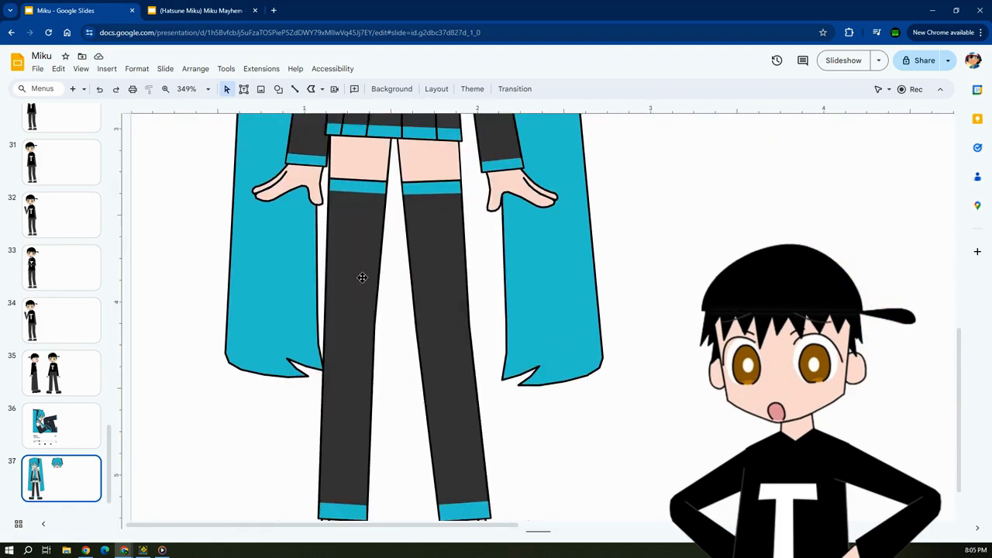
{"action": "scroll", "coordinate": [359, 277], "scroll_direction": "up", "scroll_amount": 8}
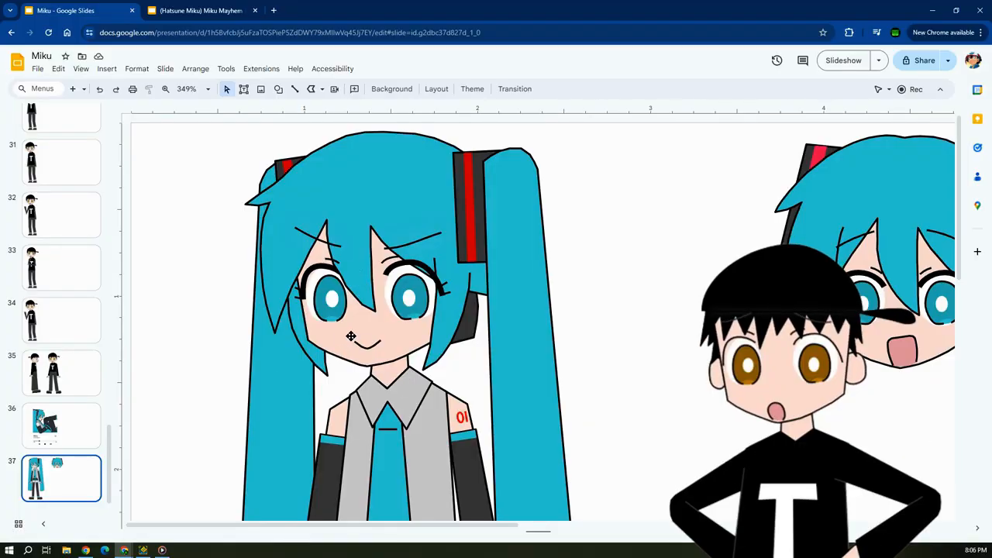
{"action": "scroll", "coordinate": [351, 336], "scroll_direction": "up", "scroll_amount": 5}
{"action": "left_click_drag", "start_coordinate": [361, 532], "coordinate": [314, 528]}
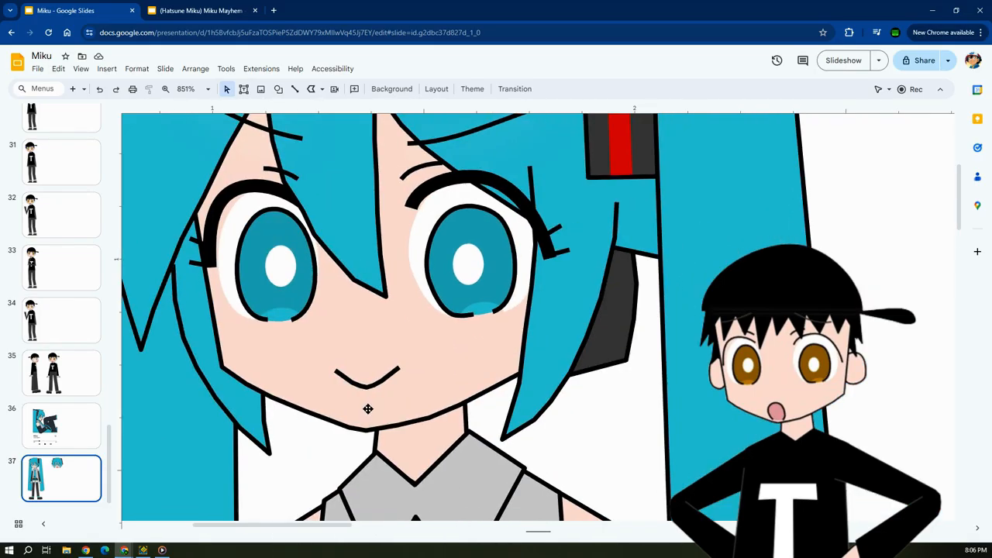
{"action": "scroll", "coordinate": [368, 409], "scroll_direction": "down", "scroll_amount": 2}
{"action": "scroll", "coordinate": [368, 405], "scroll_direction": "up", "scroll_amount": 5}
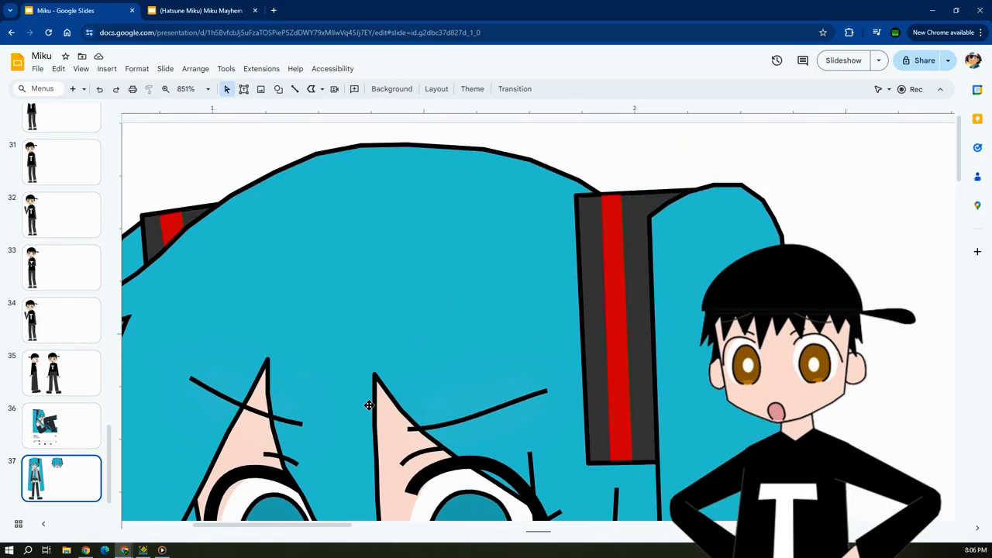
{"action": "left_click_drag", "start_coordinate": [312, 523], "coordinate": [369, 524]}
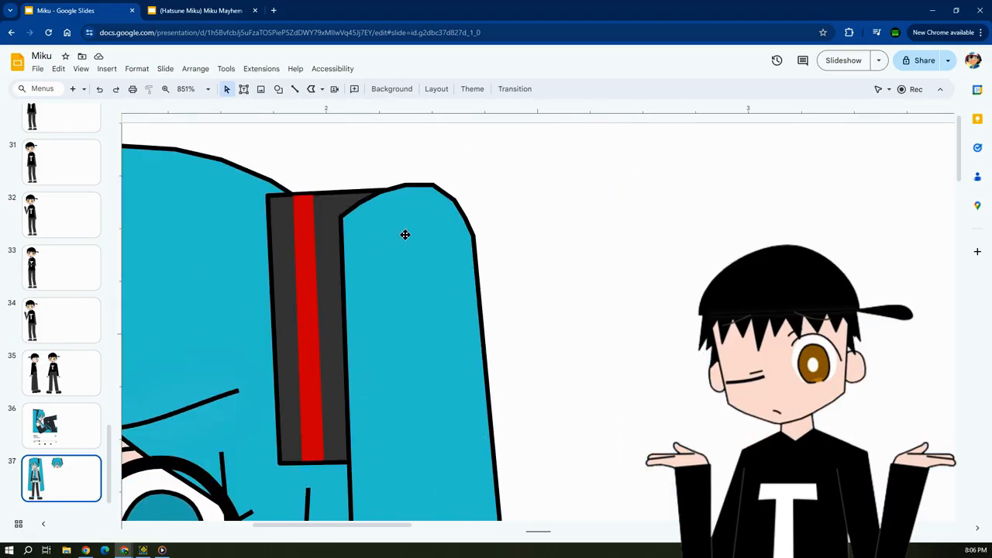
Show the polyline edit points around the rounded top of Miku's twintail beside the large headphone piece.
{"action": "scroll", "coordinate": [404, 234], "scroll_direction": "up", "scroll_amount": 3, "text": "ctrl"}
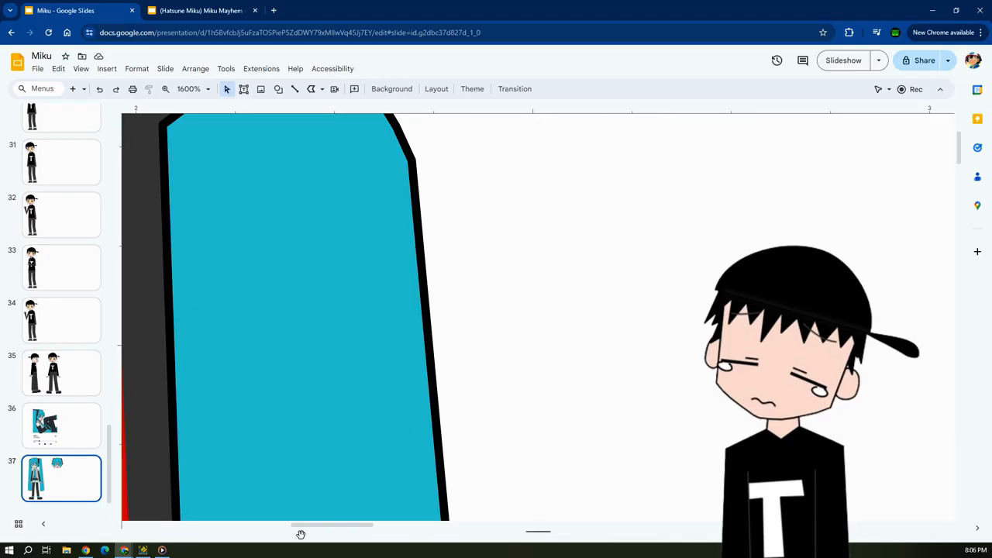
{"action": "left_click_drag", "start_coordinate": [314, 528], "coordinate": [307, 526]}
{"action": "scroll", "coordinate": [350, 410], "scroll_direction": "up", "scroll_amount": 2}
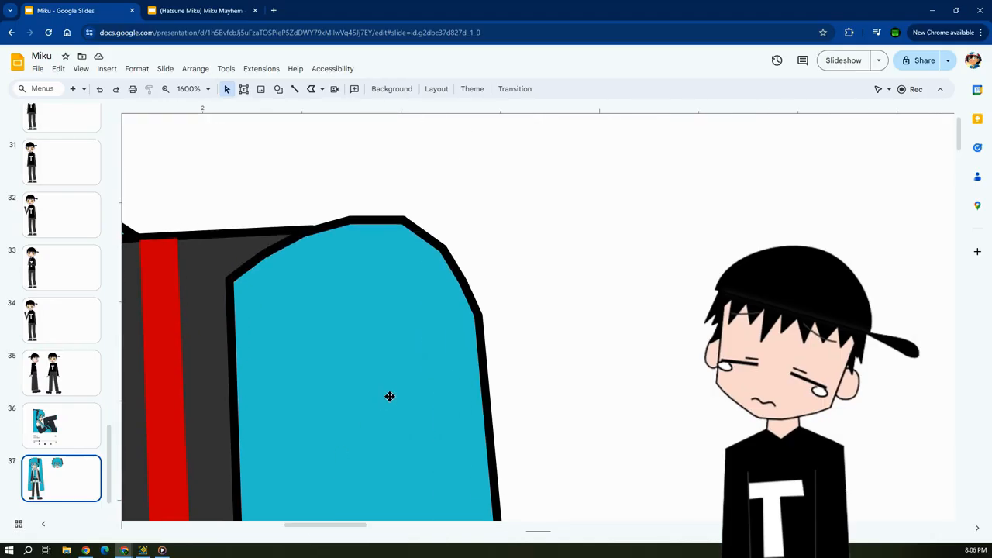
{"action": "left_click", "coordinate": [365, 353]}
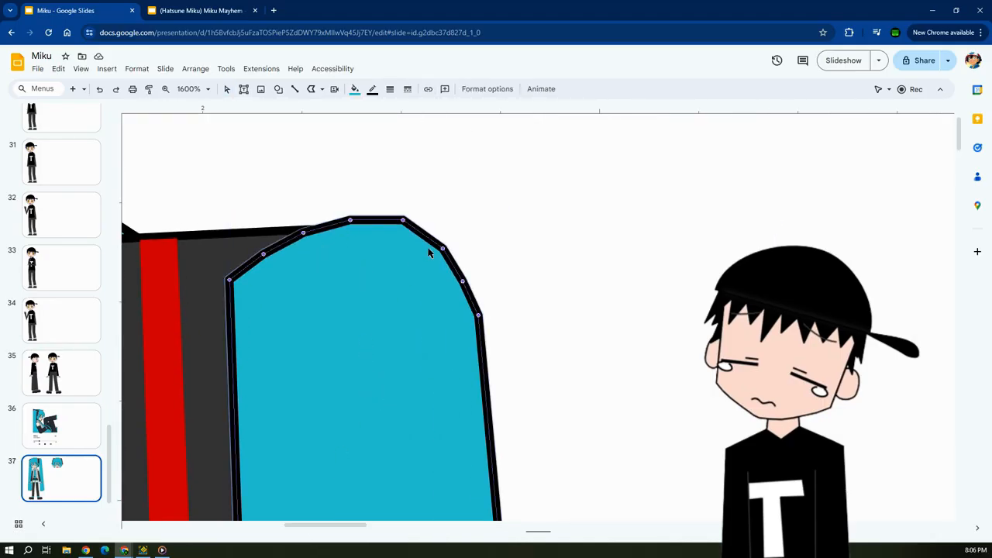
{"action": "left_click", "coordinate": [321, 273]}
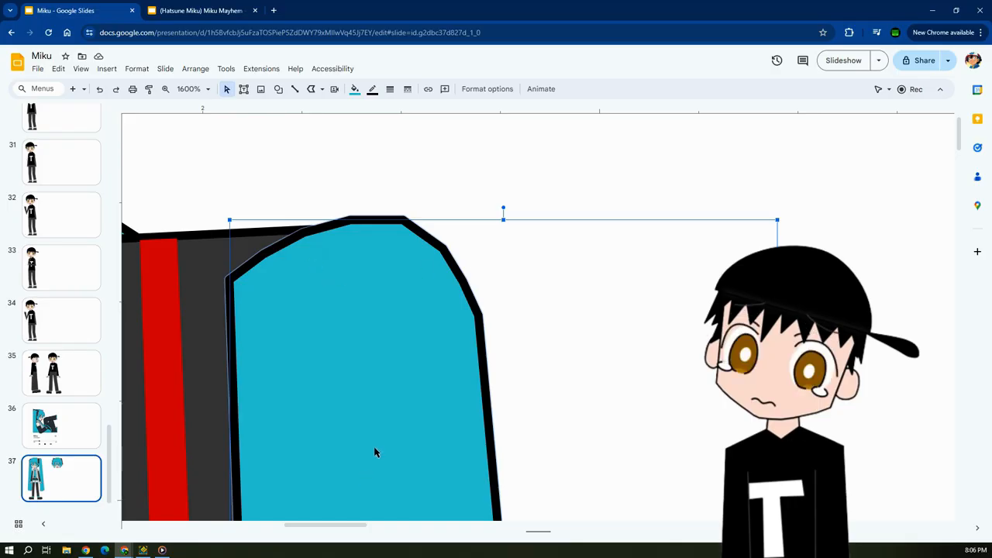
Show the polyline edit points along the top outline of Miku's main hair shape.
{"action": "left_click_drag", "start_coordinate": [332, 527], "coordinate": [249, 527]}
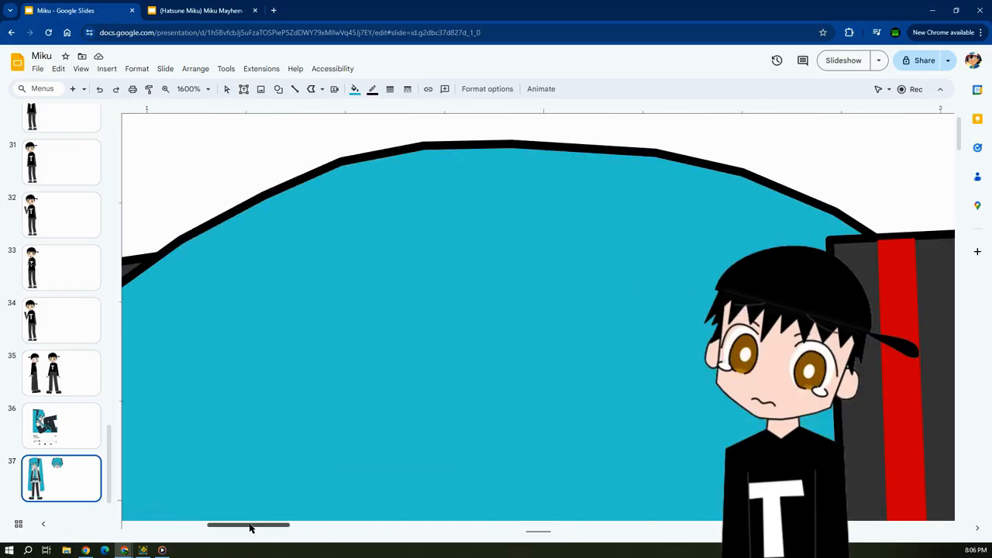
{"action": "double_click", "coordinate": [392, 280]}
{"action": "double_click", "coordinate": [414, 202]}
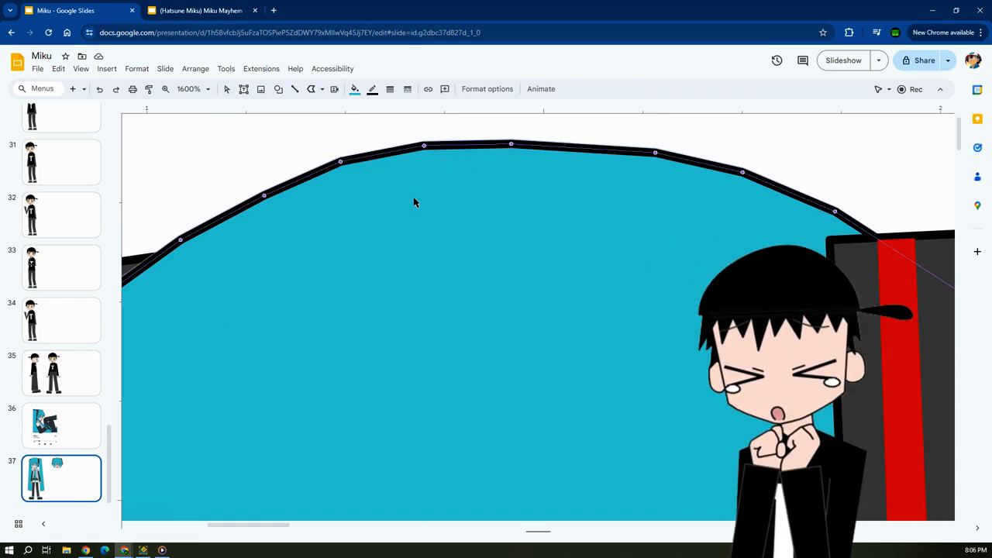
{"action": "scroll", "coordinate": [413, 203], "scroll_direction": "down", "scroll_amount": 3, "text": "ctrl"}
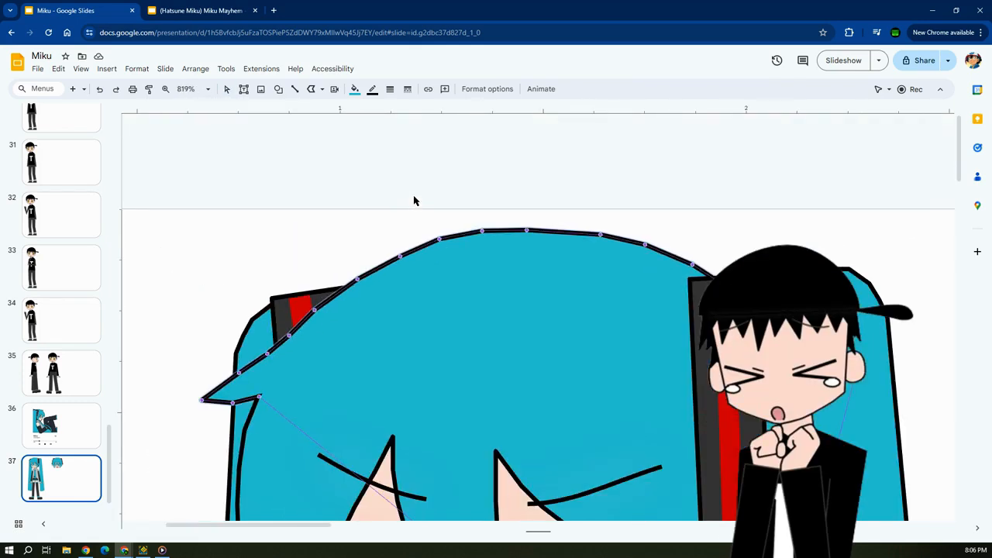
{"action": "left_click", "coordinate": [413, 201]}
Draw a closed six-point Polyline shape in the hair's blue, about 0.45 in wide, over the upper-left edge of Miku's hair.
{"action": "left_click", "coordinate": [312, 90]}
{"action": "left_click", "coordinate": [283, 152]}
{"action": "left_click", "coordinate": [223, 257]}
{"action": "left_click", "coordinate": [312, 325]}
{"action": "left_click", "coordinate": [404, 292]}
{"action": "left_click", "coordinate": [357, 196]}
{"action": "left_click", "coordinate": [331, 167]}
{"action": "left_click", "coordinate": [284, 152]}
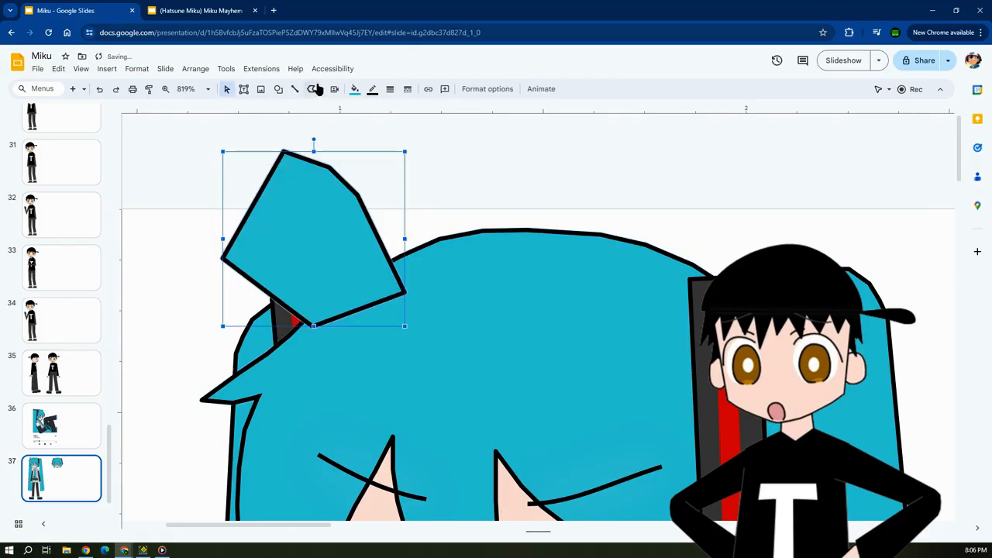
{"action": "key", "text": "Escape"}
Draw a smaller four-point polyline inside the blue six-point shape, and delete this inner outline.
{"action": "left_click", "coordinate": [306, 90]}
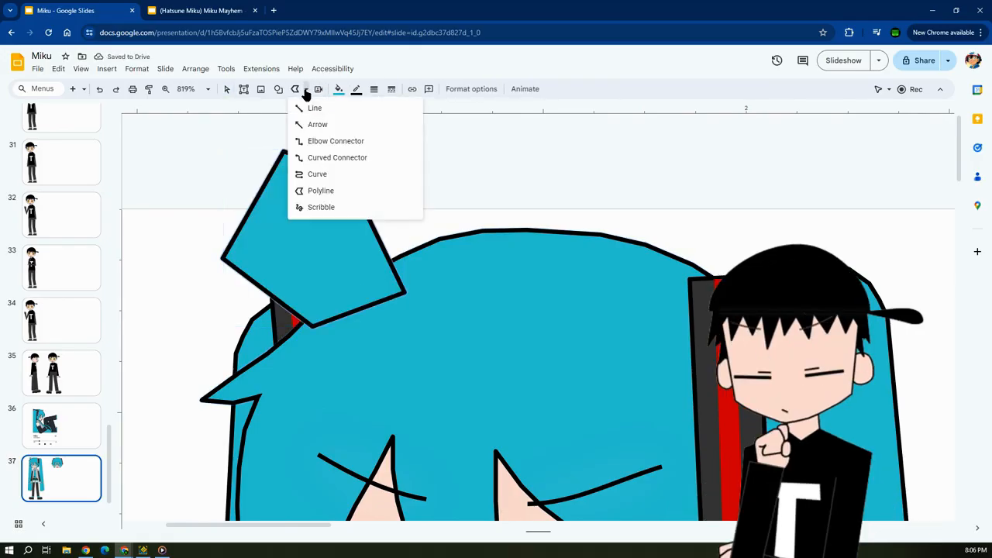
{"action": "left_click", "coordinate": [308, 192]}
{"action": "left_click", "coordinate": [355, 304]}
{"action": "left_click", "coordinate": [268, 266]}
{"action": "left_click", "coordinate": [273, 209]}
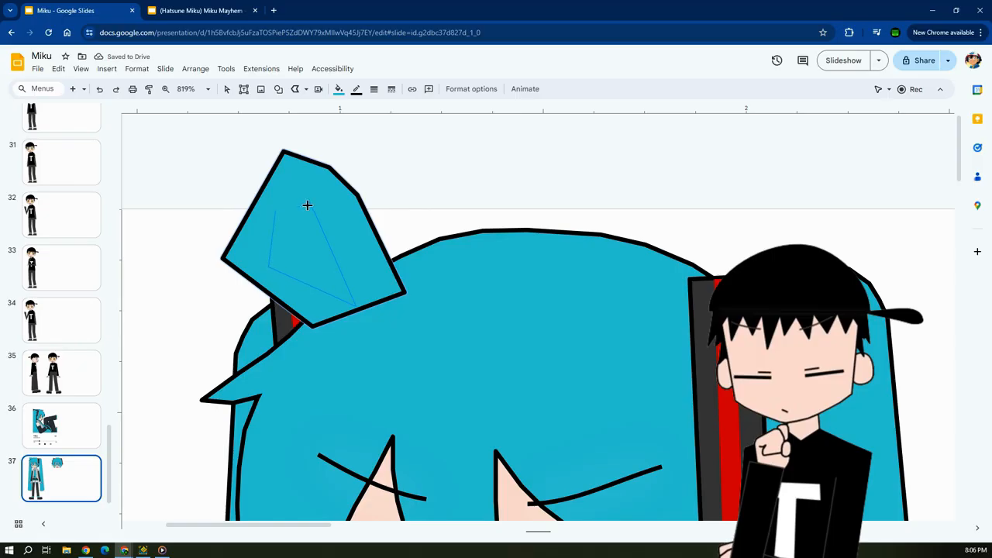
{"action": "left_click", "coordinate": [310, 203]}
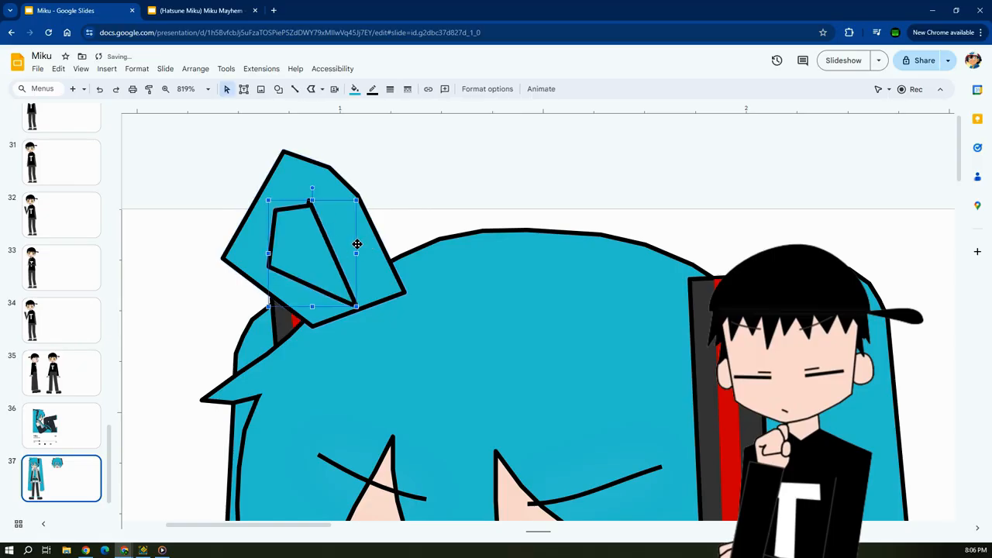
{"action": "key", "text": "Delete"}
Move an upper edit point of the blue six-point shape inward to form a deep notch, and delete the shape.
{"action": "left_click", "coordinate": [354, 211]}
{"action": "double_click", "coordinate": [329, 171]}
{"action": "left_click_drag", "start_coordinate": [328, 168], "coordinate": [306, 233]}
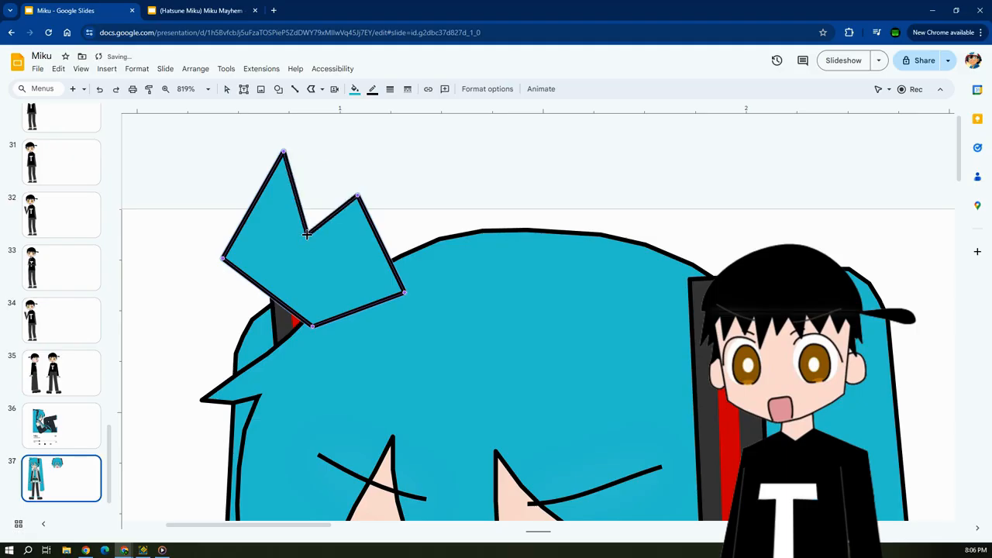
{"action": "left_click", "coordinate": [360, 199]}
{"action": "key", "text": "Delete"}
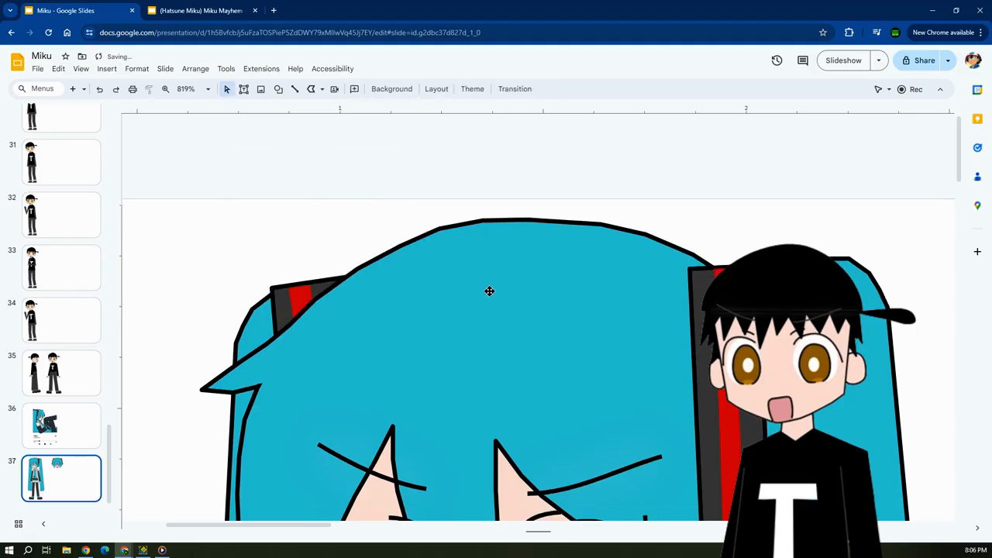
Paste a copy of Miku's main hair shape, move it up and to the right, and delete the copy.
{"action": "scroll", "coordinate": [490, 290], "scroll_direction": "up", "scroll_amount": 3}
{"action": "left_click", "coordinate": [478, 178]}
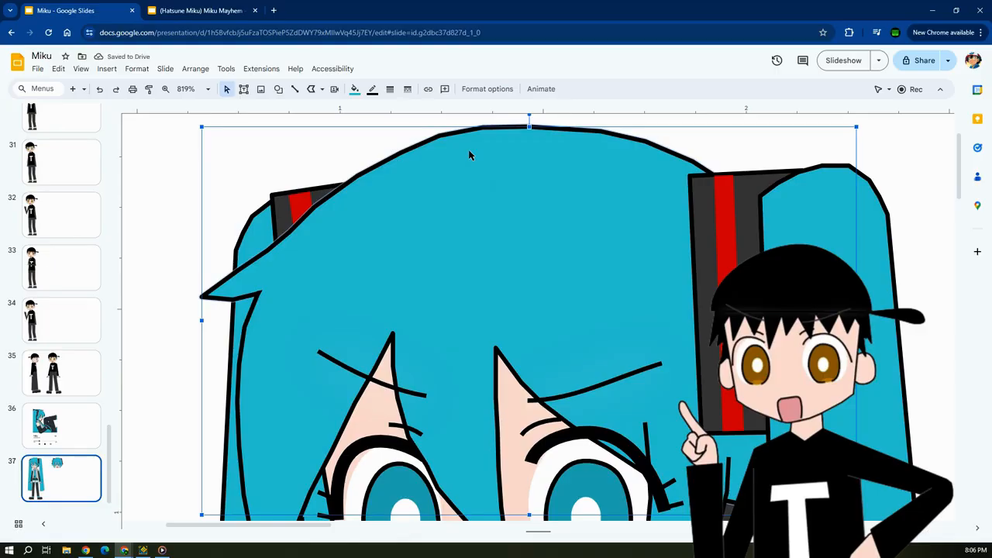
{"action": "key", "text": "ctrl+v"}
{"action": "scroll", "coordinate": [569, 259], "scroll_direction": "up", "scroll_amount": 5}
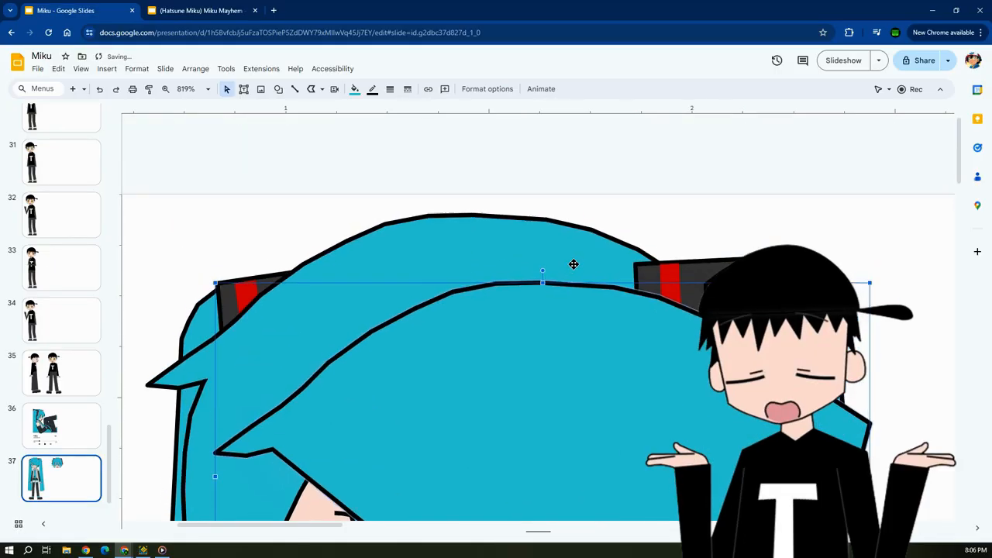
{"action": "left_click_drag", "start_coordinate": [651, 266], "coordinate": [752, 149]}
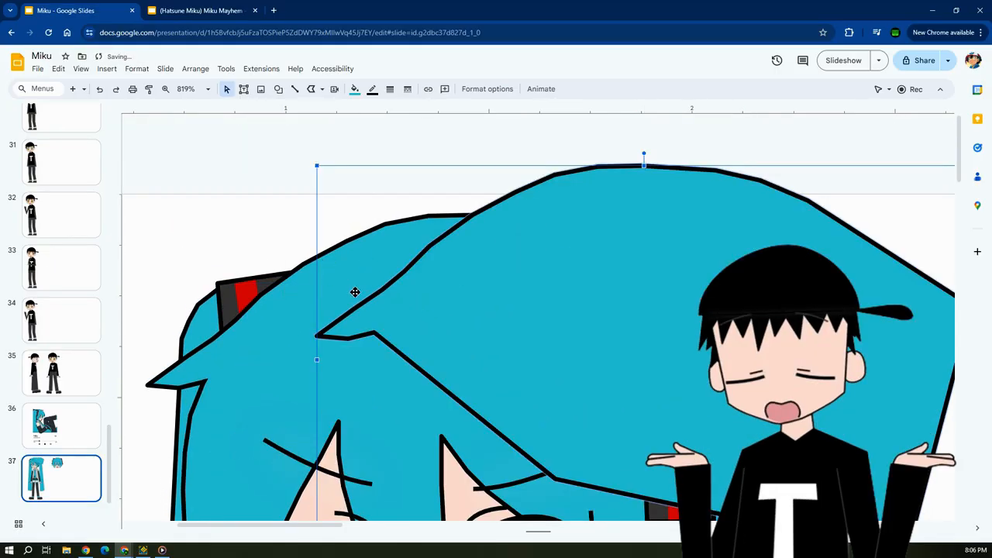
{"action": "key", "text": "Delete"}
{"action": "scroll", "coordinate": [460, 317], "scroll_direction": "down", "scroll_amount": 3}
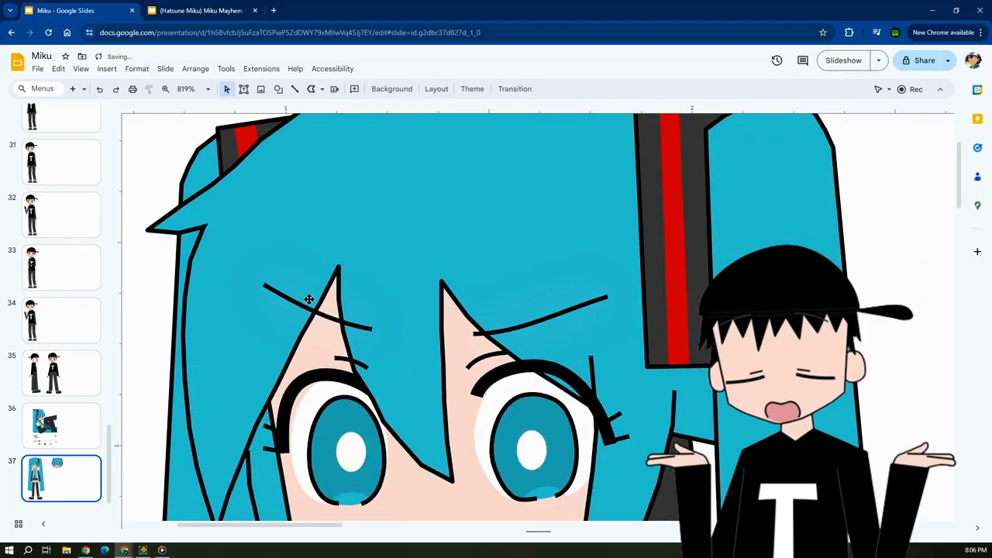
{"action": "scroll", "coordinate": [308, 299], "scroll_direction": "up", "scroll_amount": 4}
{"action": "left_click", "coordinate": [414, 228]}
{"action": "scroll", "coordinate": [411, 178], "scroll_direction": "down", "scroll_amount": 1}
{"action": "left_click", "coordinate": [329, 89]}
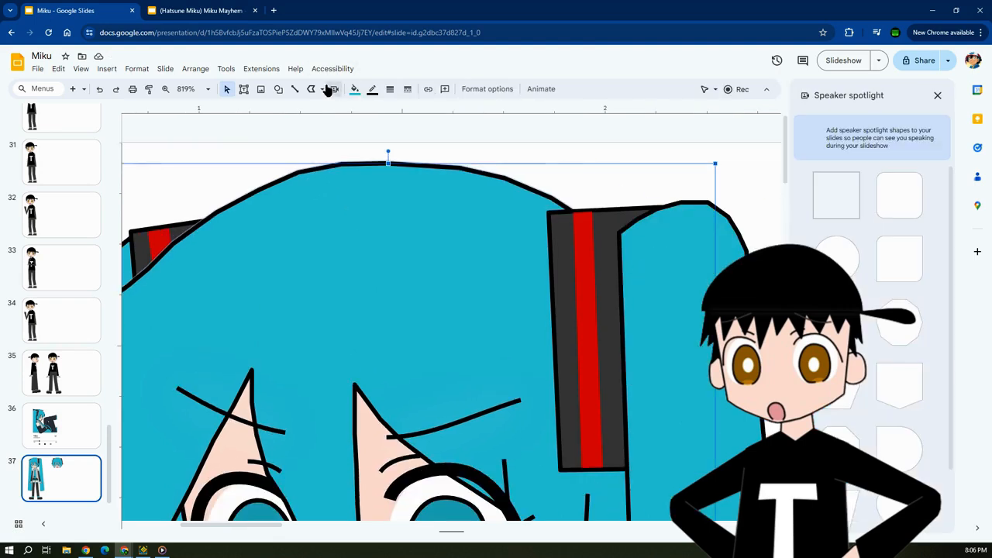
{"action": "left_click", "coordinate": [937, 94]}
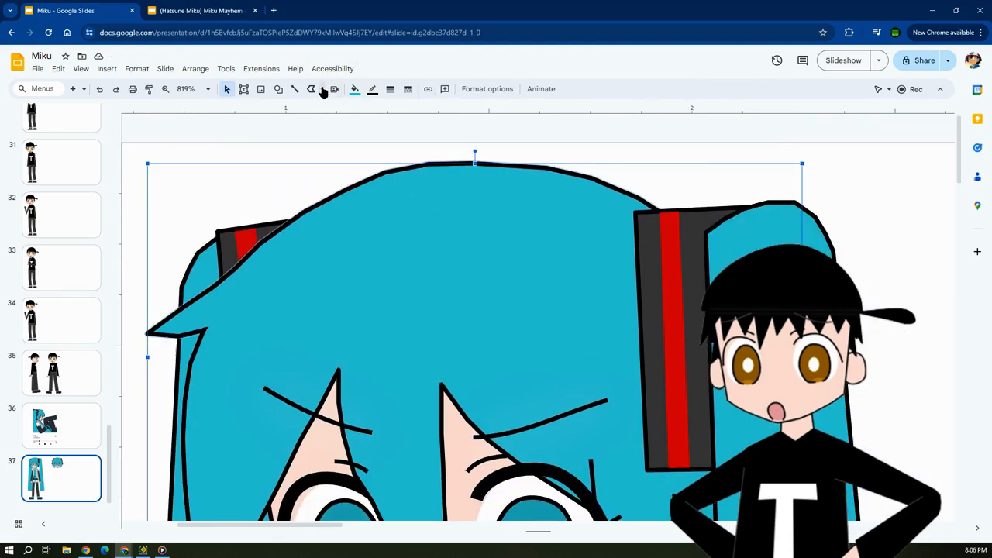
Draw a short Scribble line in the empty area between the full Miku figure and the second head, and undo it.
{"action": "left_click", "coordinate": [312, 89]}
{"action": "left_click", "coordinate": [361, 209]}
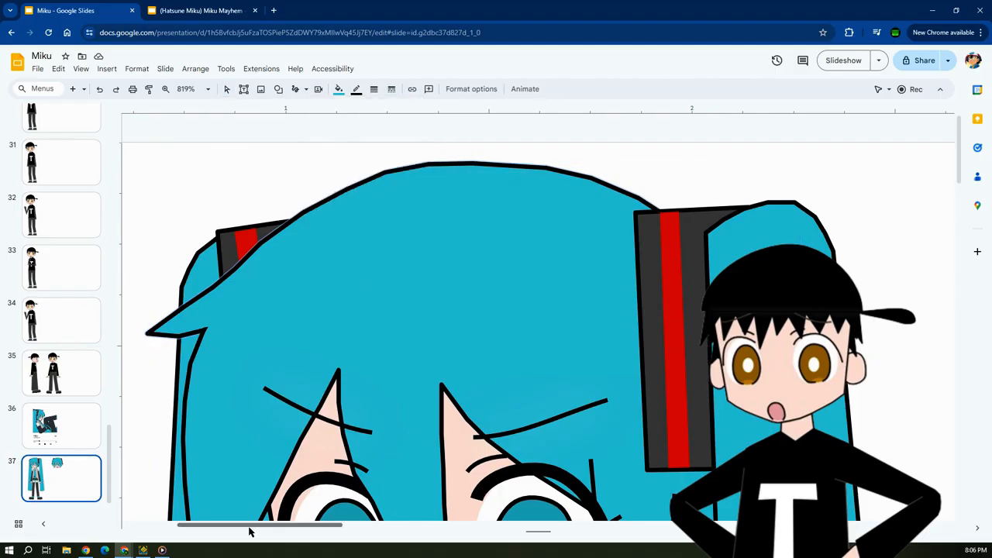
{"action": "left_click_drag", "start_coordinate": [251, 530], "coordinate": [404, 527]}
{"action": "mouse_move", "coordinate": [334, 281]}
{"action": "left_mouse_down"}
{"action": "mouse_move", "coordinate": [487, 411]}
{"action": "mouse_move", "coordinate": [335, 283]}
{"action": "left_mouse_up"}
{"action": "left_click", "coordinate": [481, 280]}
{"action": "key", "text": "ctrl+z"}
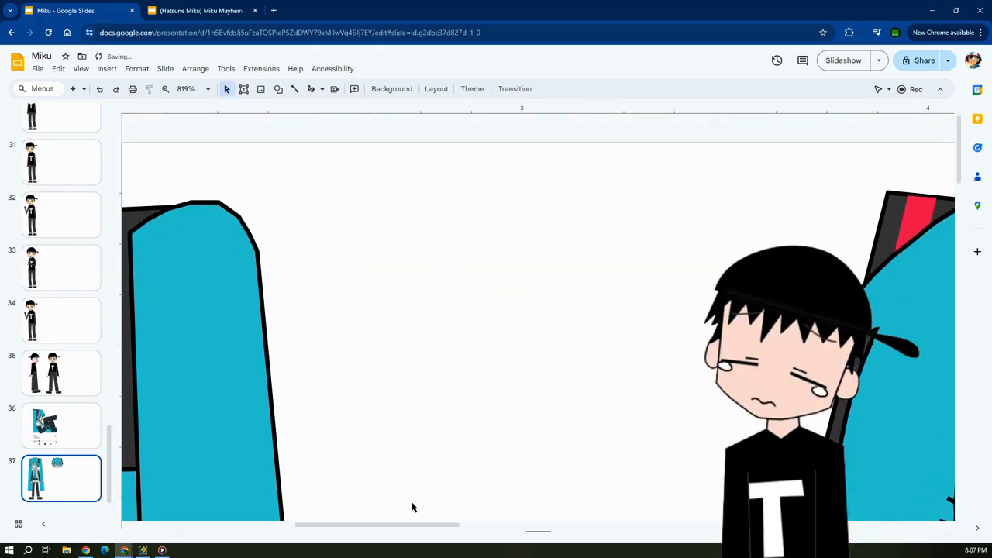
Switch the browser to full screen with the Scribble tool ready over the empty area between the two Miku drawings.
{"action": "left_click_drag", "start_coordinate": [389, 525], "coordinate": [277, 524]}
{"action": "scroll", "coordinate": [514, 320], "scroll_direction": "down", "scroll_amount": 3}
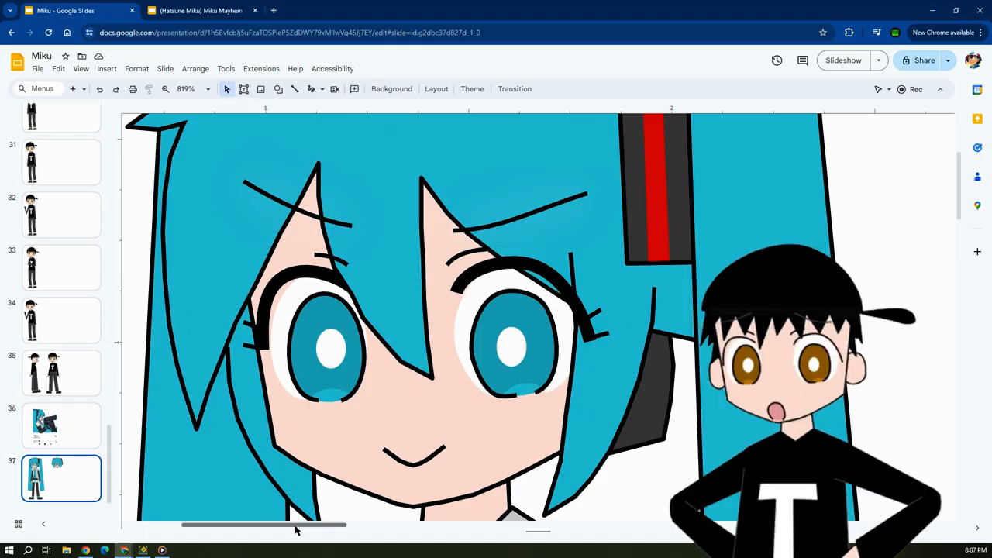
{"action": "left_click_drag", "start_coordinate": [296, 525], "coordinate": [415, 517]}
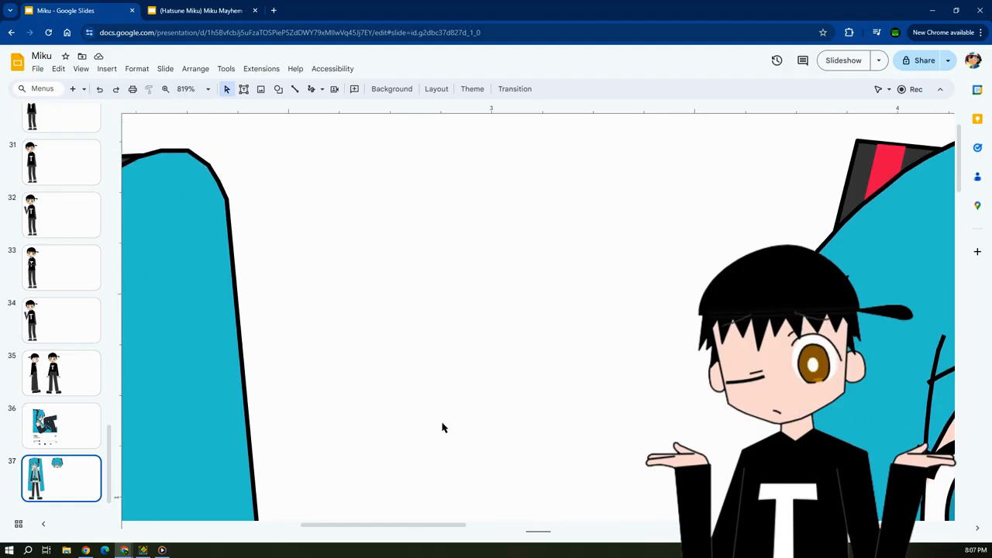
{"action": "scroll", "coordinate": [442, 424], "scroll_direction": "up", "scroll_amount": 2}
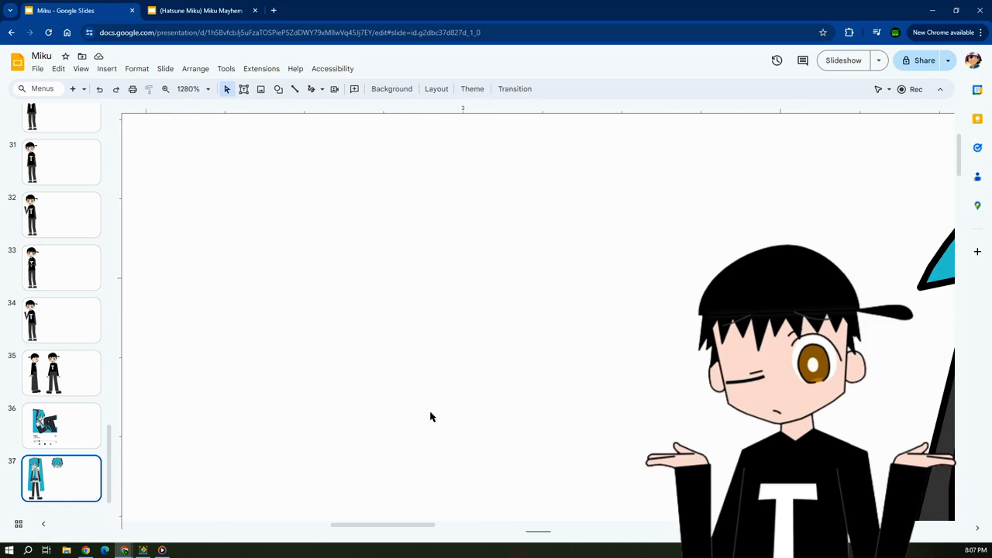
{"action": "left_click", "coordinate": [309, 91]}
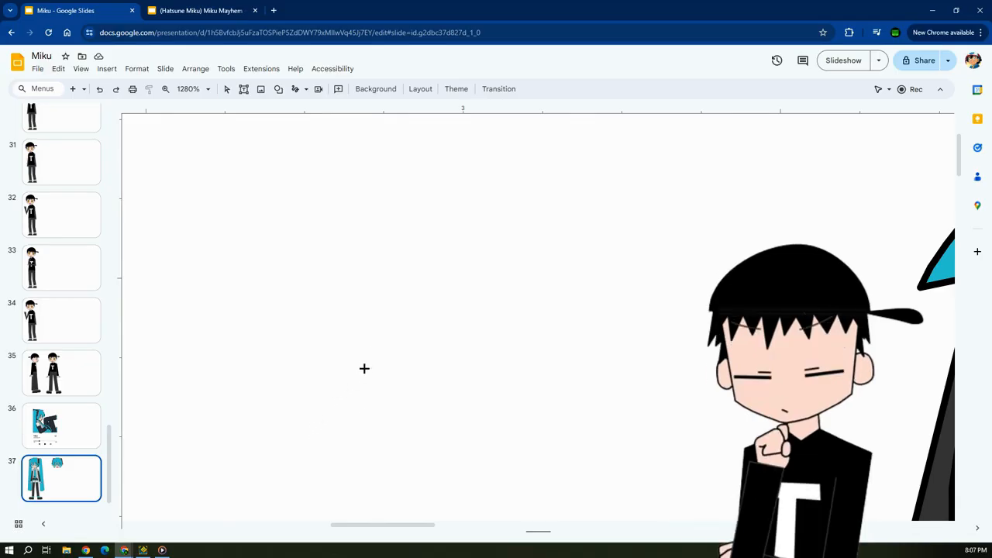
{"action": "key", "text": "F11"}
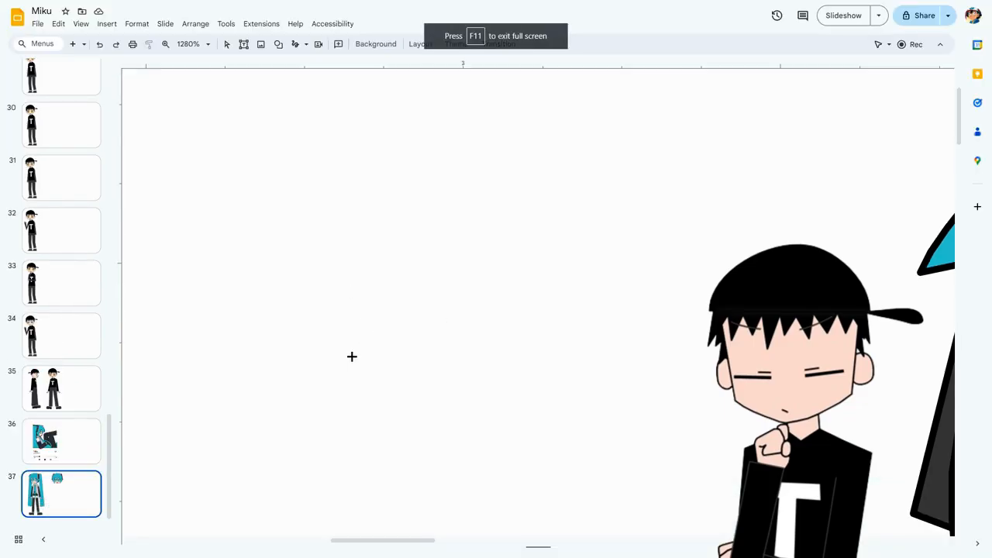
Scribble a triangular loop about 0.23 in wide in the empty area, shift it slightly down and right, and delete it.
{"action": "mouse_move", "coordinate": [352, 355]}
{"action": "left_mouse_down"}
{"action": "mouse_move", "coordinate": [374, 241]}
{"action": "mouse_move", "coordinate": [390, 225]}
{"action": "mouse_move", "coordinate": [500, 313]}
{"action": "mouse_move", "coordinate": [355, 355]}
{"action": "left_mouse_up"}
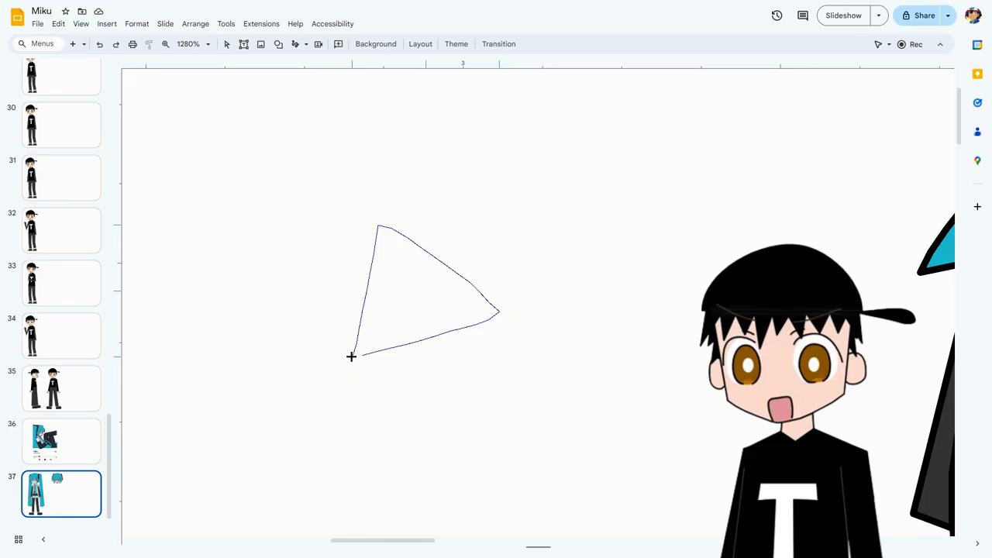
{"action": "left_click_drag", "start_coordinate": [351, 356], "coordinate": [351, 356]}
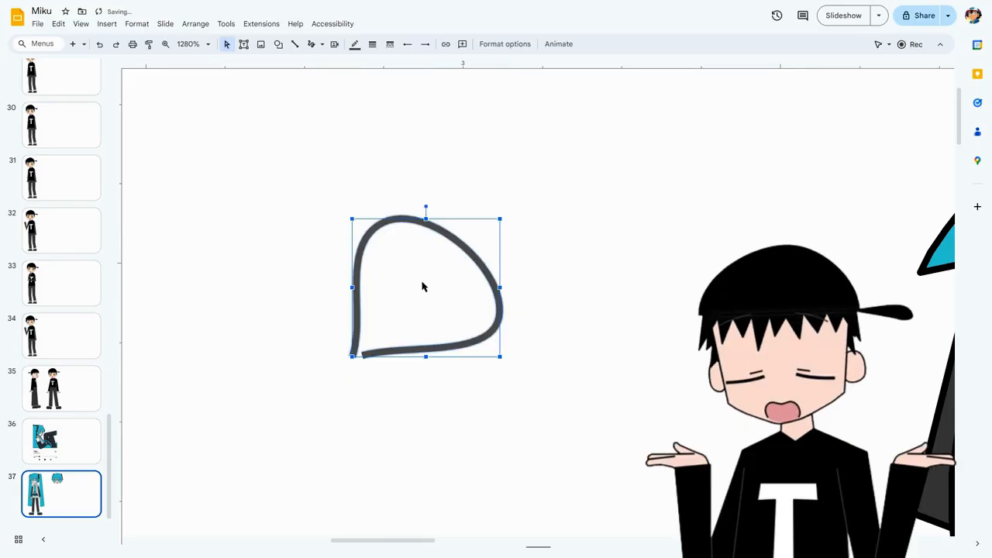
{"action": "mouse_move", "coordinate": [460, 250]}
{"action": "left_mouse_down"}
{"action": "mouse_move", "coordinate": [469, 266]}
{"action": "mouse_move", "coordinate": [446, 252]}
{"action": "left_mouse_up"}
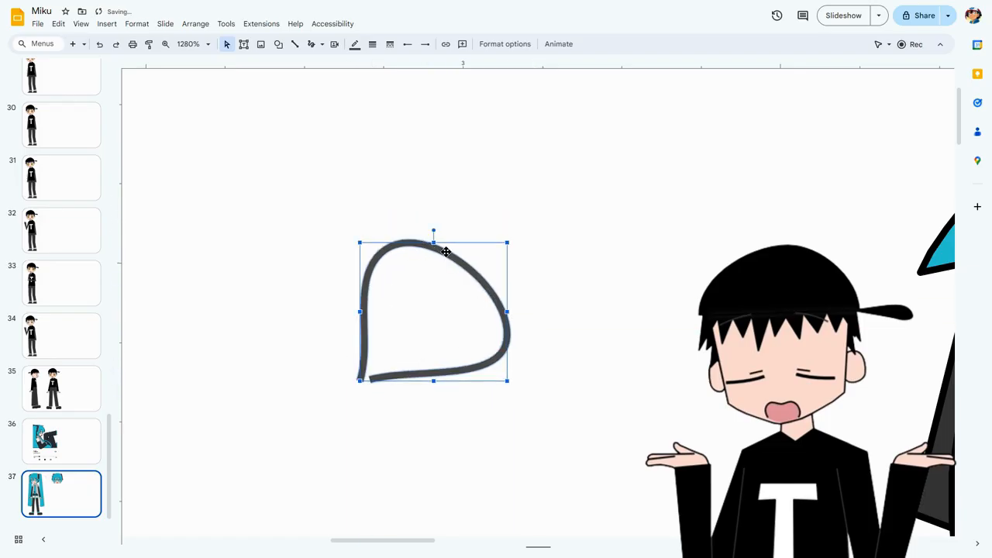
{"action": "key", "text": "Delete"}
Scribble a larger, roughly circular loop about 0.44 in wide in the empty area, and delete it.
{"action": "left_click", "coordinate": [300, 43]}
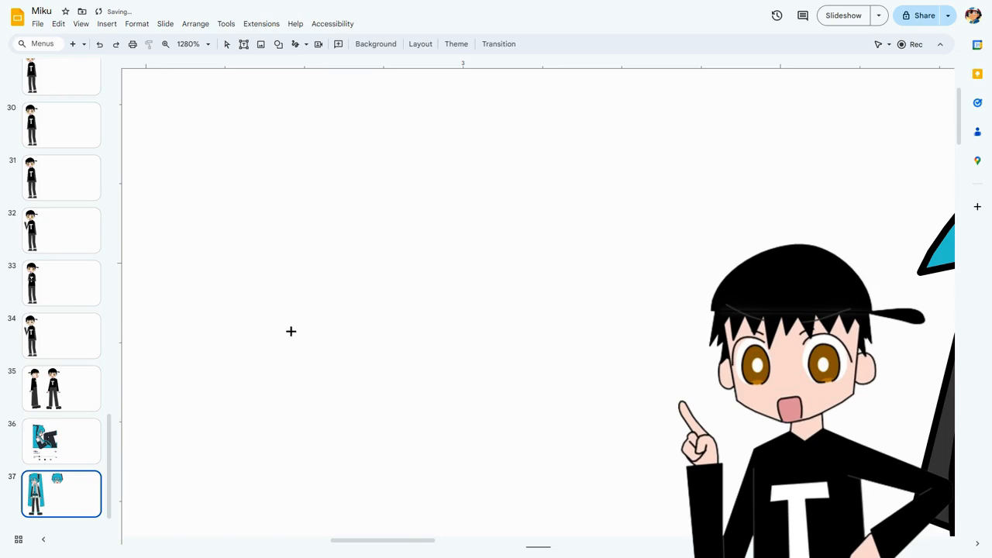
{"action": "mouse_move", "coordinate": [291, 345]}
{"action": "left_mouse_down"}
{"action": "mouse_move", "coordinate": [292, 256]}
{"action": "mouse_move", "coordinate": [355, 178]}
{"action": "mouse_move", "coordinate": [385, 164]}
{"action": "mouse_move", "coordinate": [485, 160]}
{"action": "mouse_move", "coordinate": [565, 250]}
{"action": "mouse_move", "coordinate": [566, 269]}
{"action": "left_mouse_up"}
{"action": "mouse_move", "coordinate": [567, 309]}
{"action": "left_mouse_down"}
{"action": "mouse_move", "coordinate": [565, 350]}
{"action": "mouse_move", "coordinate": [478, 436]}
{"action": "mouse_move", "coordinate": [380, 437]}
{"action": "mouse_move", "coordinate": [292, 347]}
{"action": "left_mouse_up"}
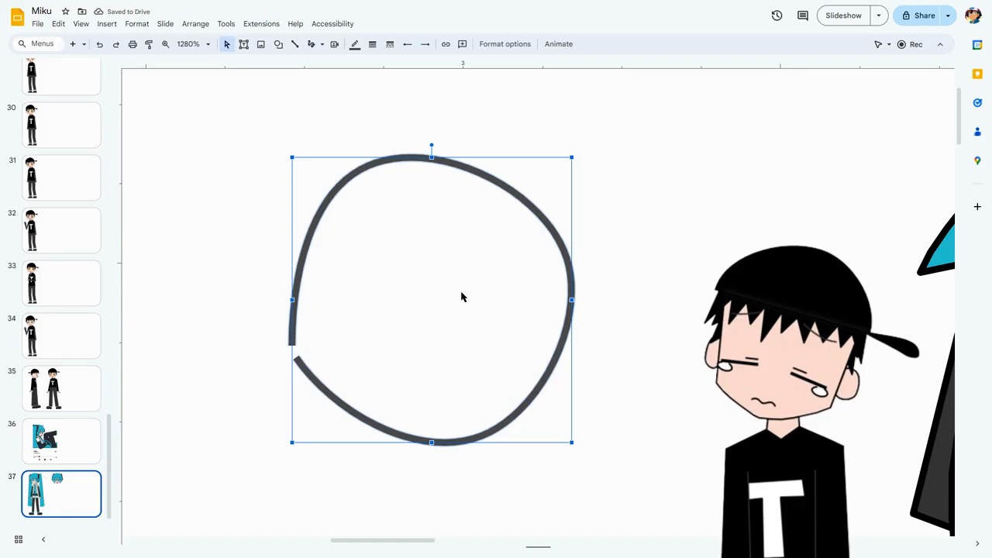
{"action": "key", "text": "Delete"}
Scribble a tall oval loop about 0.47 in wide and 0.56 in high in the empty area, and delete it.
{"action": "left_click", "coordinate": [309, 44]}
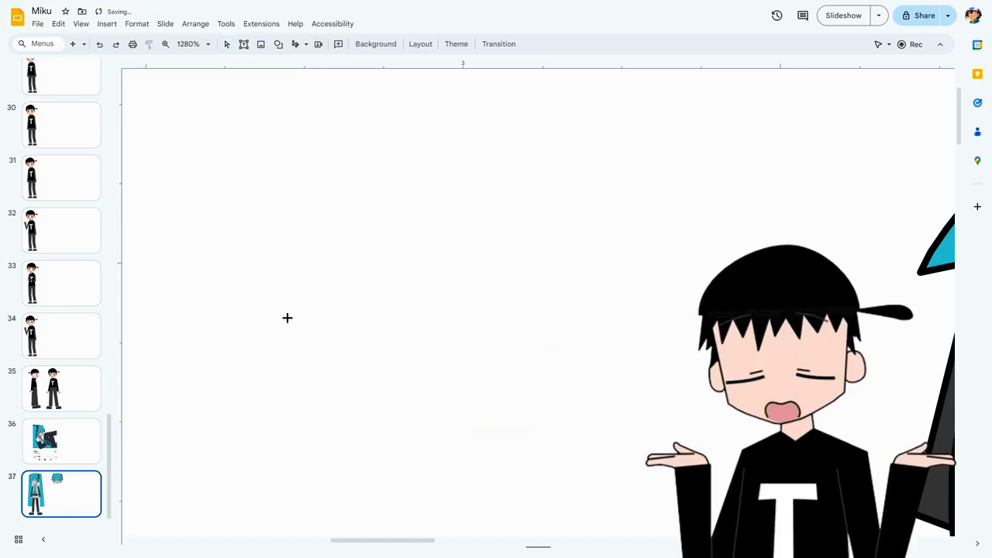
{"action": "mouse_move", "coordinate": [271, 249]}
{"action": "left_mouse_down"}
{"action": "mouse_move", "coordinate": [375, 195]}
{"action": "mouse_move", "coordinate": [530, 255]}
{"action": "mouse_move", "coordinate": [566, 296]}
{"action": "mouse_move", "coordinate": [534, 447]}
{"action": "mouse_move", "coordinate": [357, 514]}
{"action": "mouse_move", "coordinate": [250, 396]}
{"action": "mouse_move", "coordinate": [269, 250]}
{"action": "left_mouse_up"}
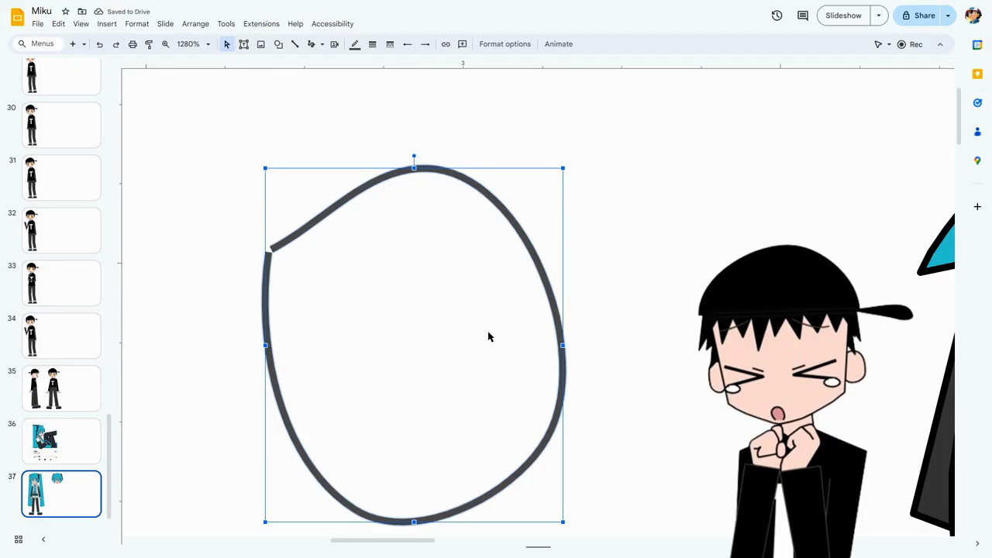
{"action": "key", "text": "Delete"}
Scribble a large outline across the slide, beginning over Miku's figure, and undo it.
{"action": "scroll", "coordinate": [425, 277], "scroll_direction": "up", "scroll_amount": 2}
{"action": "left_click", "coordinate": [208, 46]}
{"action": "left_click", "coordinate": [196, 65]}
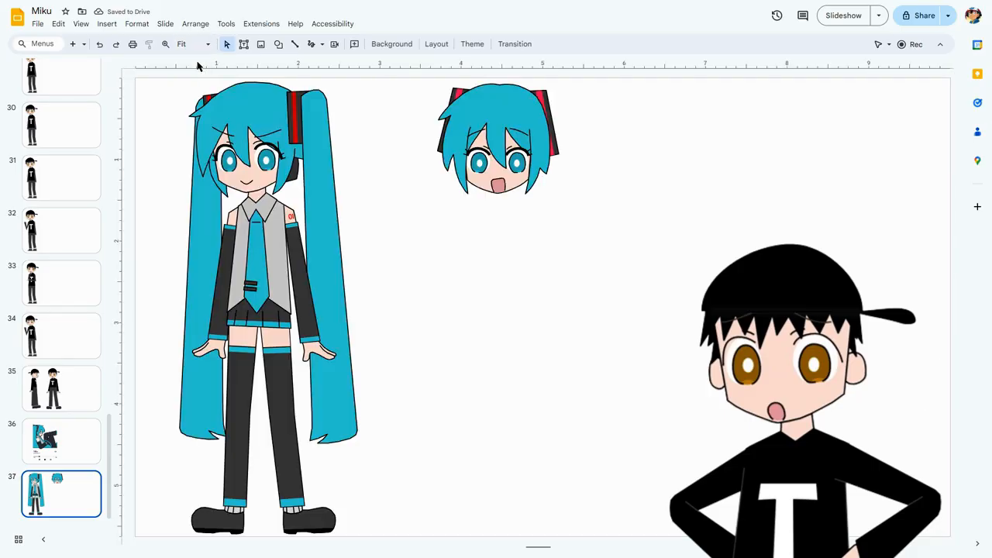
{"action": "left_click", "coordinate": [312, 45]}
{"action": "mouse_move", "coordinate": [279, 334]}
{"action": "left_mouse_down"}
{"action": "mouse_move", "coordinate": [291, 190]}
{"action": "mouse_move", "coordinate": [508, 109]}
{"action": "mouse_move", "coordinate": [678, 230]}
{"action": "left_mouse_up"}
{"action": "left_click_drag", "start_coordinate": [673, 274], "coordinate": [662, 390]}
{"action": "key", "text": "ctrl+z"}
Scribble a large hexagon about 3.2 in wide and 3.4 in high in the empty space below the second head.
{"action": "left_click", "coordinate": [313, 48]}
{"action": "mouse_move", "coordinate": [464, 368]}
{"action": "left_mouse_down"}
{"action": "mouse_move", "coordinate": [470, 323]}
{"action": "mouse_move", "coordinate": [532, 235]}
{"action": "mouse_move", "coordinate": [644, 222]}
{"action": "mouse_move", "coordinate": [717, 284]}
{"action": "left_mouse_up"}
{"action": "mouse_move", "coordinate": [710, 355]}
{"action": "left_mouse_down"}
{"action": "mouse_move", "coordinate": [699, 399]}
{"action": "mouse_move", "coordinate": [578, 458]}
{"action": "mouse_move", "coordinate": [465, 370]}
{"action": "left_mouse_up"}
{"action": "left_click", "coordinate": [631, 299]}
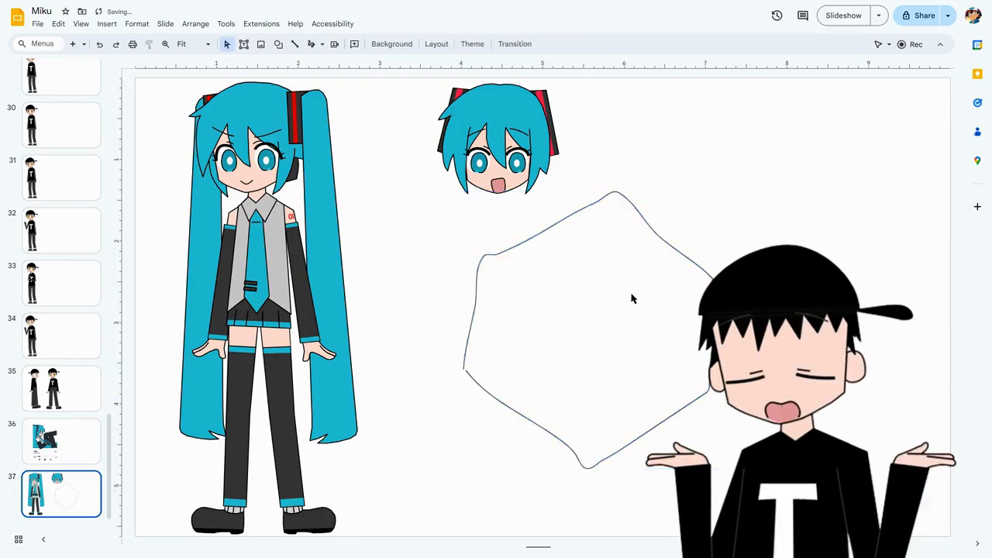
Shrink the scribbled hexagon to about 0.2 in wide in the gap beside Miku's head, and delete it.
{"action": "left_click", "coordinate": [614, 192]}
{"action": "left_click", "coordinate": [606, 273]}
{"action": "left_click", "coordinate": [710, 368]}
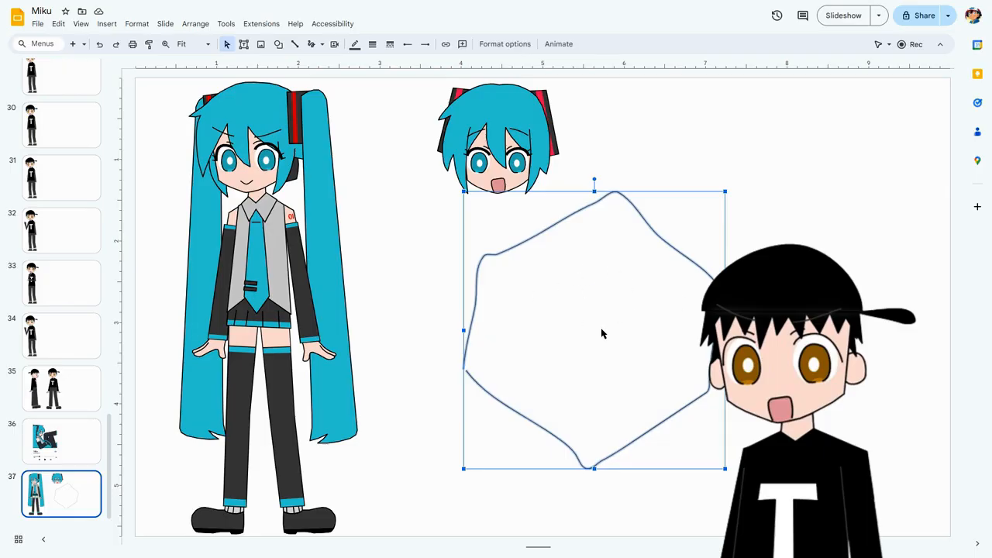
{"action": "mouse_move", "coordinate": [575, 324]}
{"action": "left_mouse_down"}
{"action": "mouse_move", "coordinate": [481, 208]}
{"action": "mouse_move", "coordinate": [380, 180]}
{"action": "left_mouse_up"}
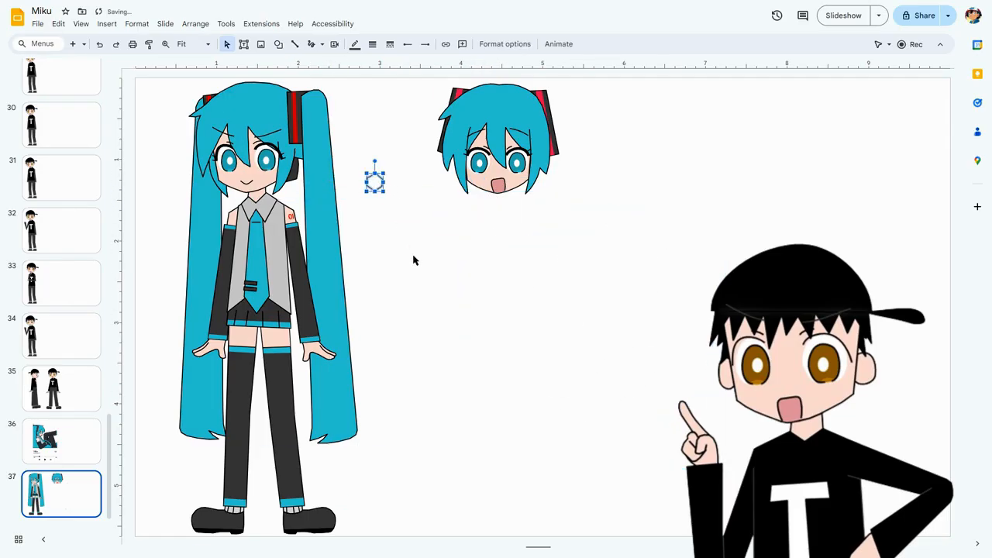
{"action": "key", "text": "Delete"}
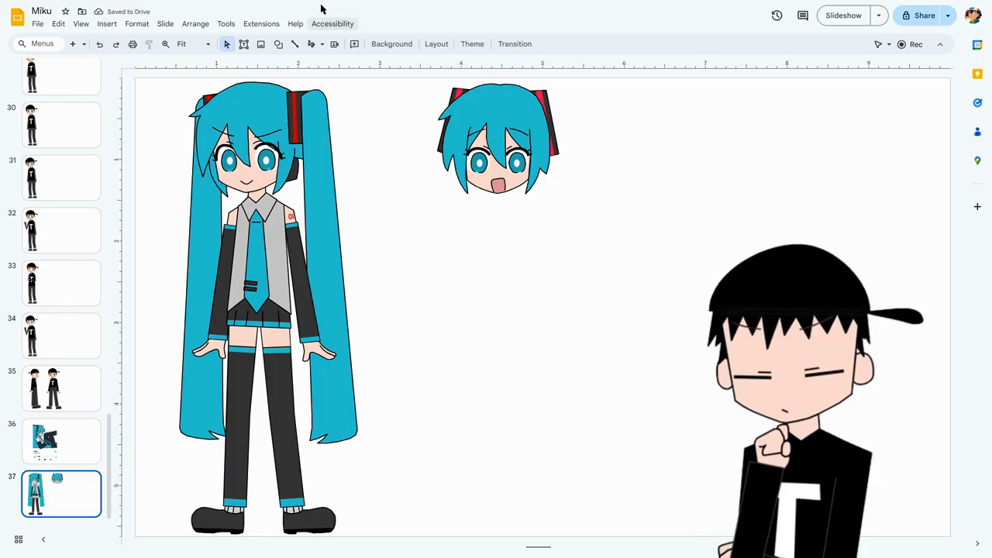
Scribble a long diagonal line about 4.4 in wide, sloping down to the left across the empty space, and delete it.
{"action": "left_click", "coordinate": [311, 43]}
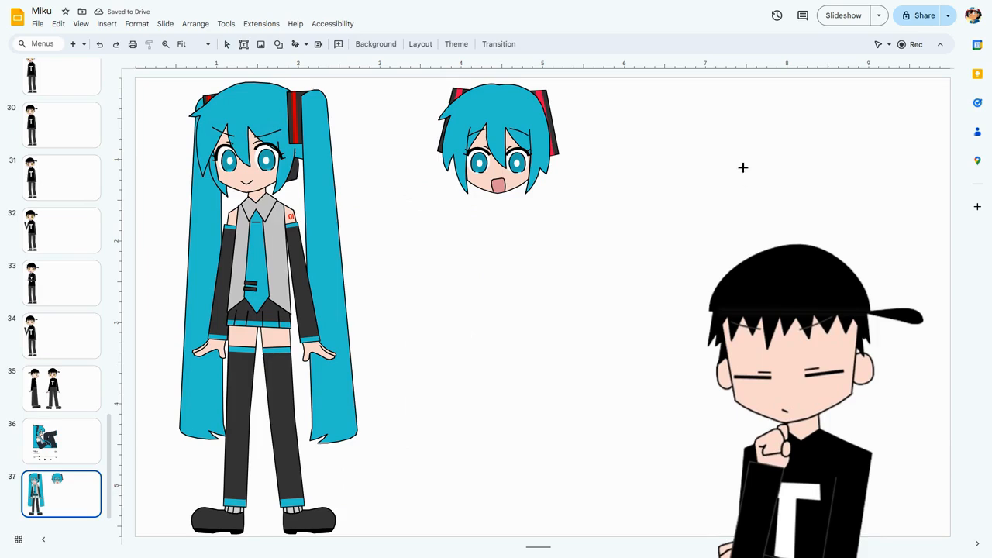
{"action": "mouse_move", "coordinate": [754, 148]}
{"action": "left_mouse_down"}
{"action": "mouse_move", "coordinate": [620, 281]}
{"action": "mouse_move", "coordinate": [395, 463]}
{"action": "left_mouse_up"}
{"action": "left_click", "coordinate": [629, 403]}
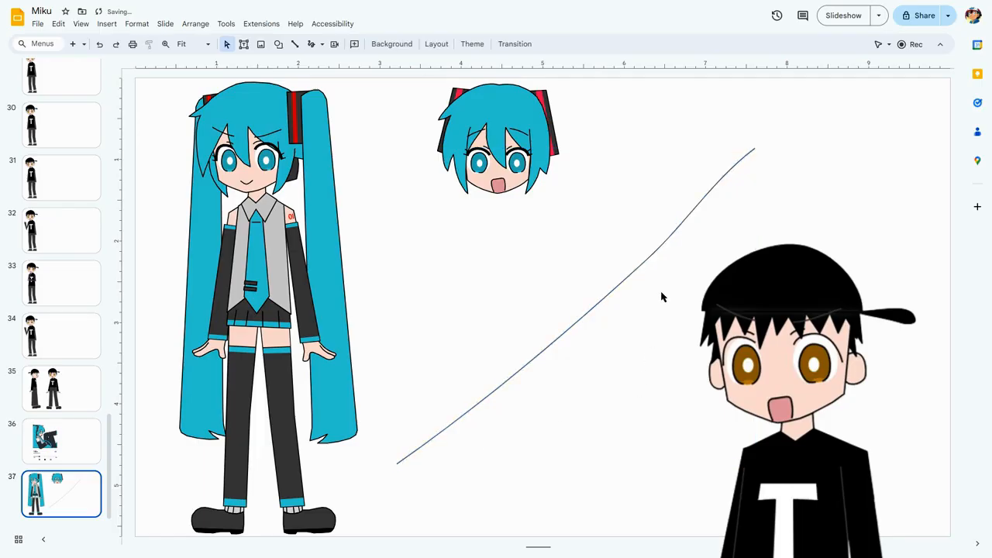
{"action": "left_click", "coordinate": [604, 297]}
{"action": "key", "text": "Delete"}
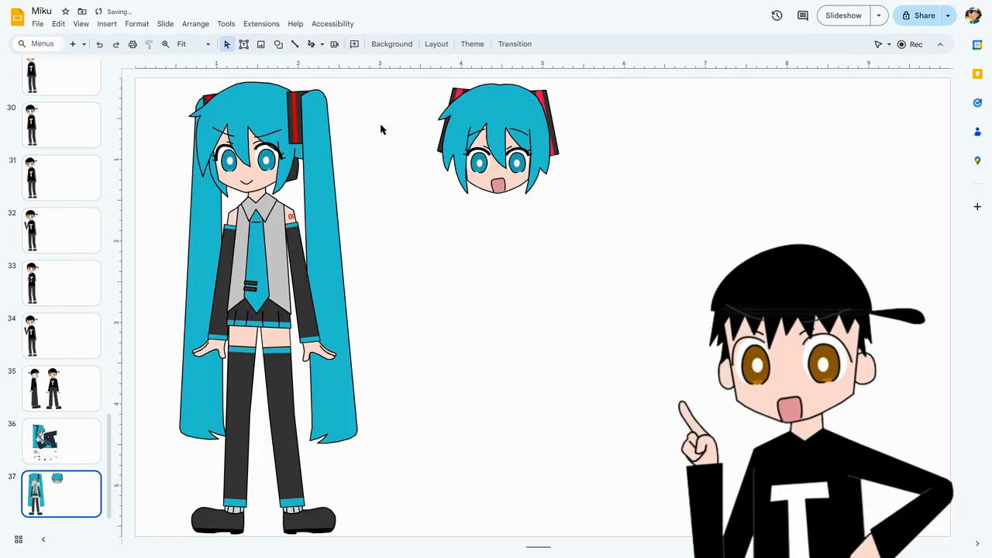
Scribble a large oval about 4 in wide and 3.3 in high below the second head, and delete it.
{"action": "left_click", "coordinate": [317, 44]}
{"action": "mouse_move", "coordinate": [615, 243]}
{"action": "left_mouse_down"}
{"action": "mouse_move", "coordinate": [438, 294]}
{"action": "mouse_move", "coordinate": [522, 512]}
{"action": "mouse_move", "coordinate": [722, 413]}
{"action": "mouse_move", "coordinate": [638, 252]}
{"action": "mouse_move", "coordinate": [613, 243]}
{"action": "left_mouse_up"}
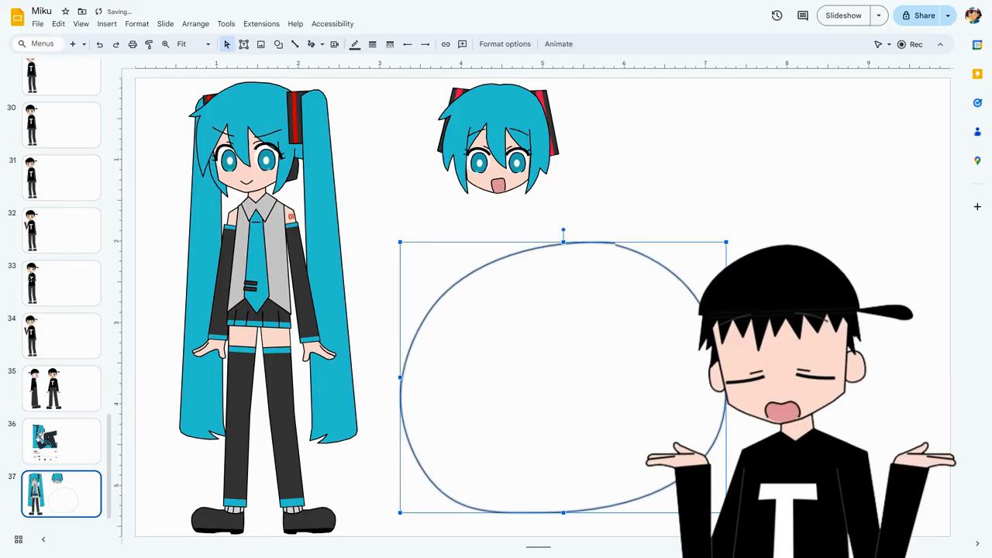
{"action": "left_click", "coordinate": [642, 343]}
{"action": "left_click", "coordinate": [667, 271]}
{"action": "key", "text": "Delete"}
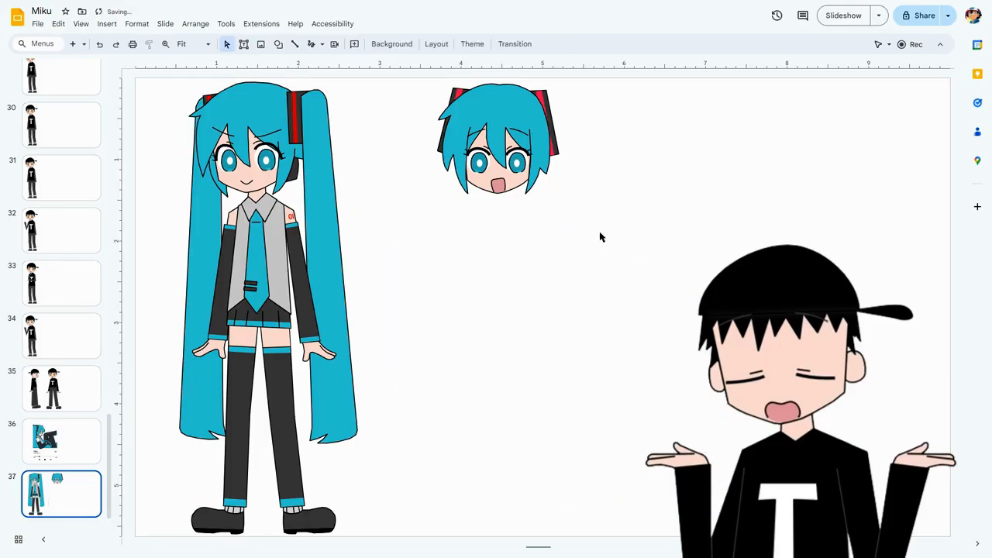
Scribble an open arch about 3.2 in wide and 1.97 in high below the second head, and reselect it by its outline.
{"action": "left_click", "coordinate": [310, 44]}
{"action": "mouse_move", "coordinate": [421, 452]}
{"action": "left_mouse_down"}
{"action": "mouse_move", "coordinate": [416, 403]}
{"action": "mouse_move", "coordinate": [615, 307]}
{"action": "mouse_move", "coordinate": [680, 447]}
{"action": "left_mouse_up"}
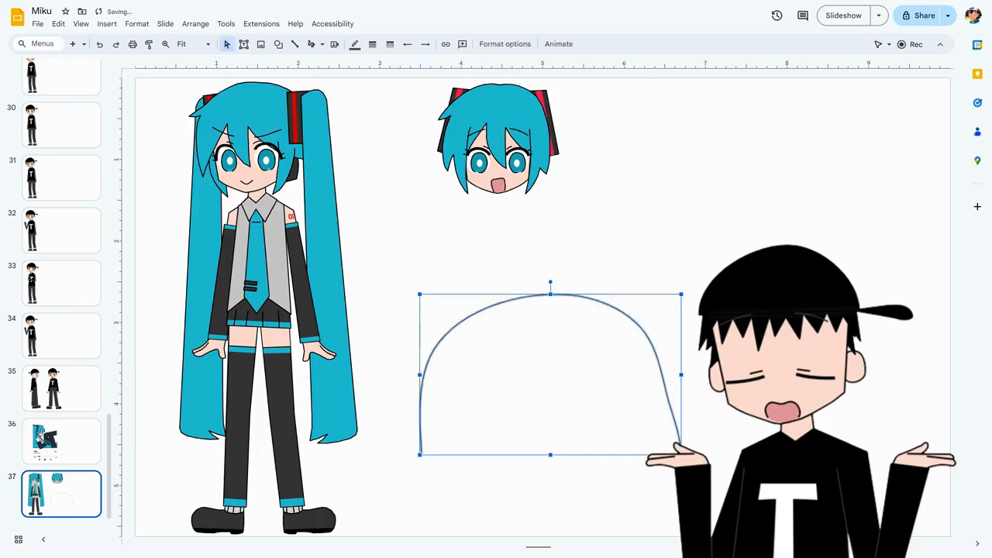
{"action": "key", "text": "Escape"}
{"action": "left_click", "coordinate": [666, 378]}
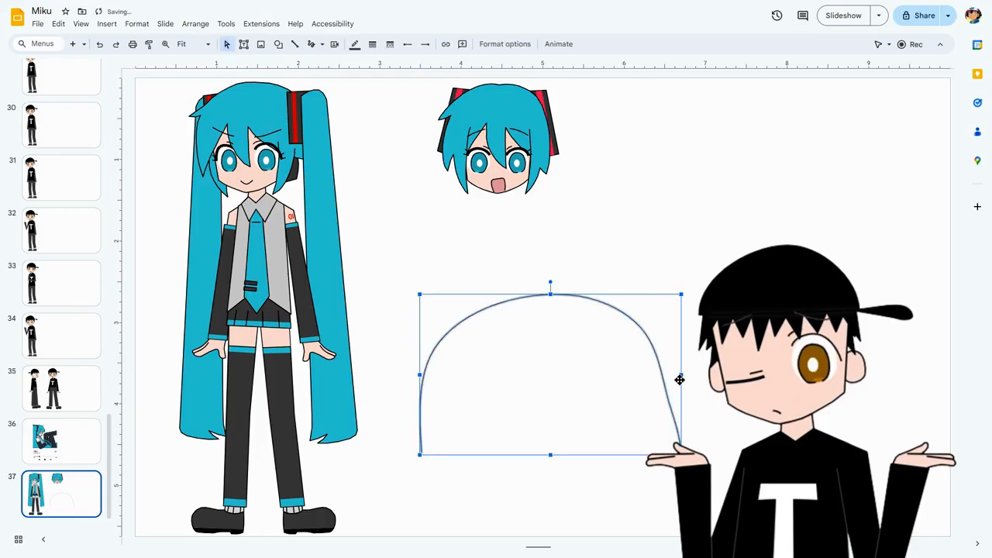
{"action": "left_click", "coordinate": [648, 400]}
{"action": "left_click", "coordinate": [666, 401]}
Try flipping the scribbled arch horizontally, undo the flip, and delete the arch.
{"action": "left_click", "coordinate": [523, 42]}
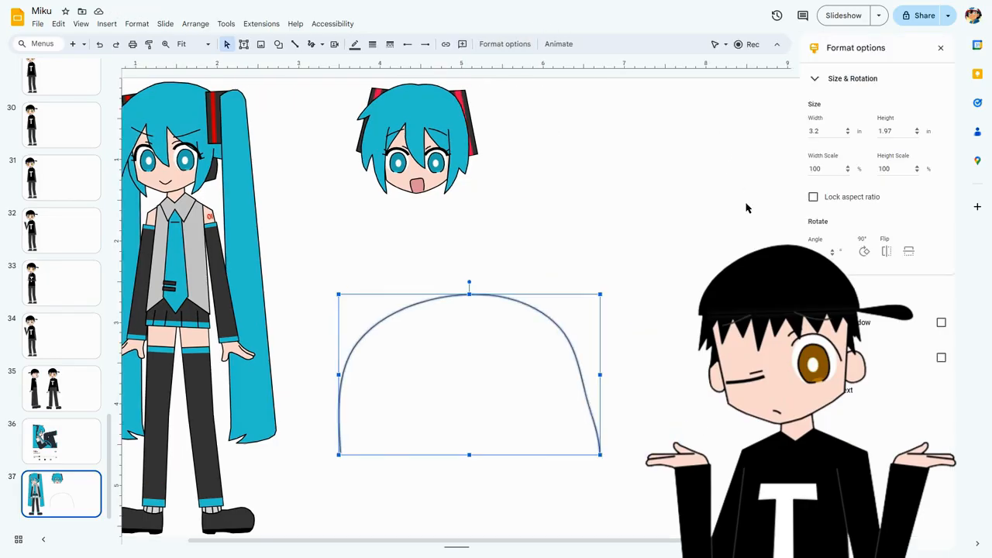
{"action": "left_click", "coordinate": [886, 250]}
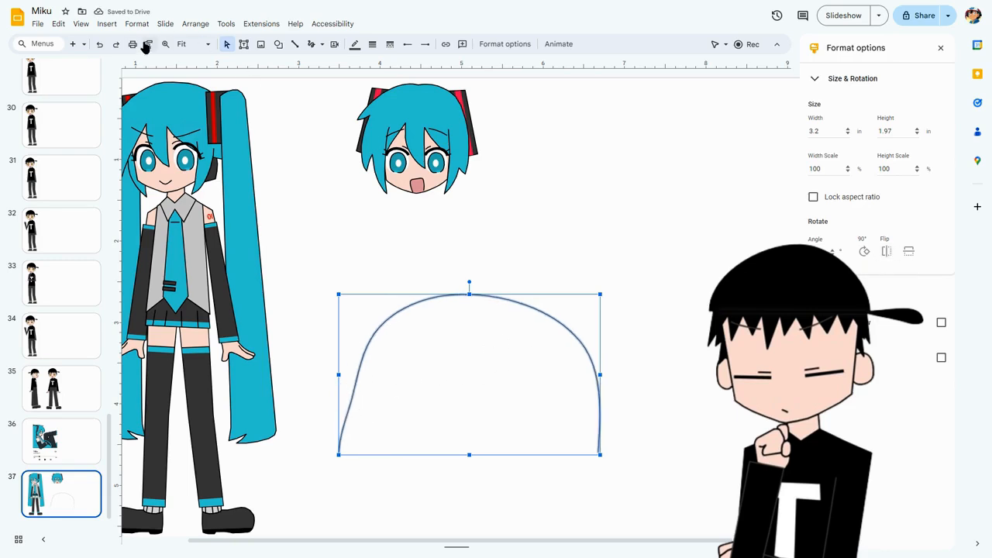
{"action": "left_click", "coordinate": [100, 44]}
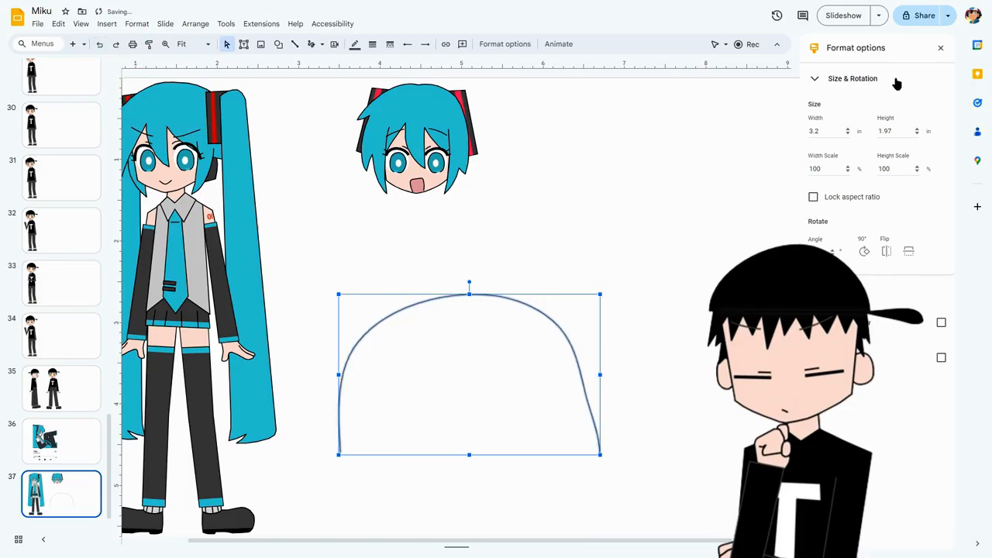
{"action": "left_click", "coordinate": [941, 48]}
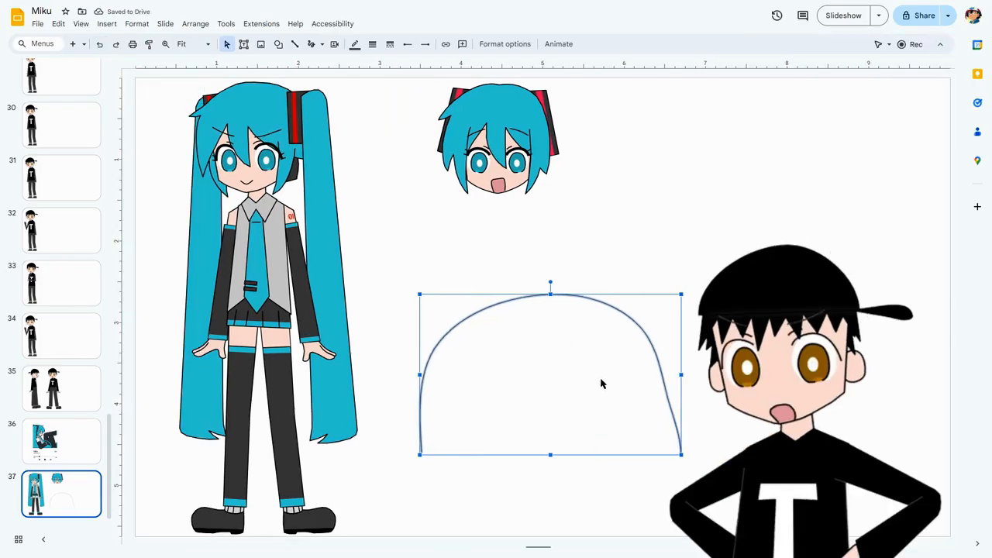
{"action": "key", "text": "Delete"}
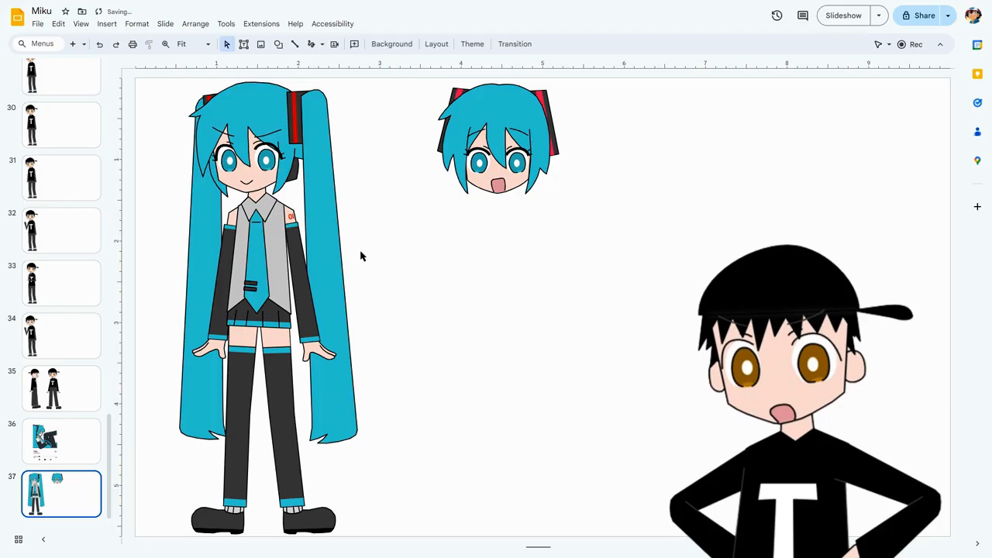
Scribble a test stroke in the empty space beside Miku's right-hand ponytail, and delete it.
{"action": "left_click", "coordinate": [311, 44]}
{"action": "mouse_move", "coordinate": [382, 225]}
{"action": "left_mouse_down"}
{"action": "mouse_move", "coordinate": [531, 412]}
{"action": "mouse_move", "coordinate": [714, 428]}
{"action": "mouse_move", "coordinate": [411, 252]}
{"action": "mouse_move", "coordinate": [420, 259]}
{"action": "left_mouse_up"}
{"action": "left_click_drag", "start_coordinate": [244, 176], "coordinate": [407, 246]}
{"action": "key", "text": "Delete"}
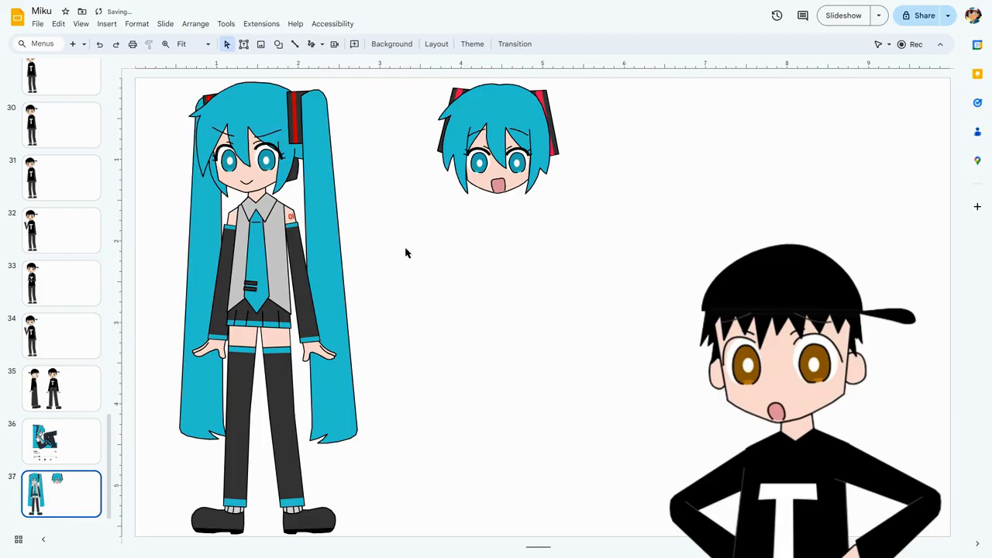
Draw an open, self-crossing polyline loop about 0.4 in wide and 0.4 in high beside Miku's right-hand ponytail.
{"action": "left_click", "coordinate": [322, 44]}
{"action": "left_click", "coordinate": [342, 145]}
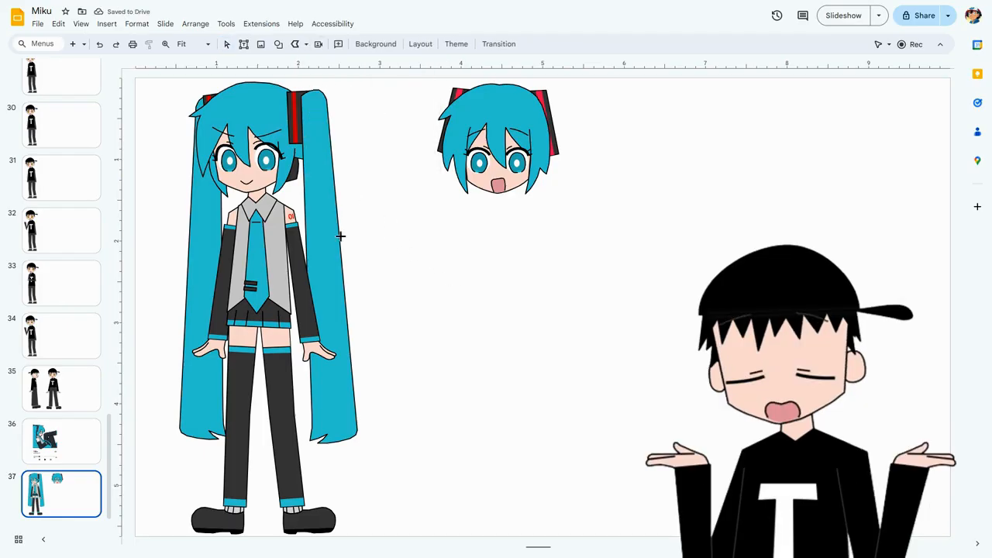
{"action": "scroll", "coordinate": [345, 263], "scroll_direction": "up", "scroll_amount": 5}
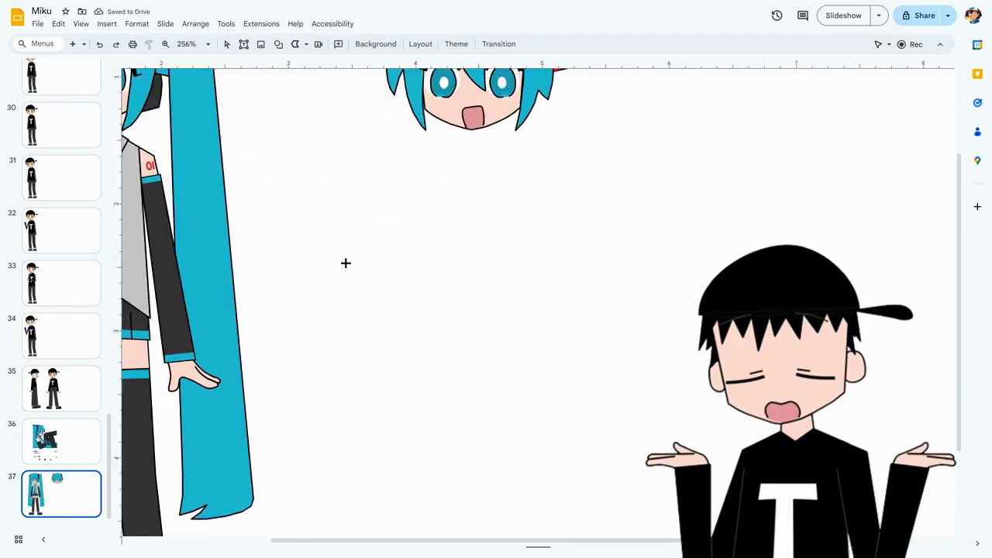
{"action": "scroll", "coordinate": [460, 542], "scroll_direction": "left", "scroll_amount": 5}
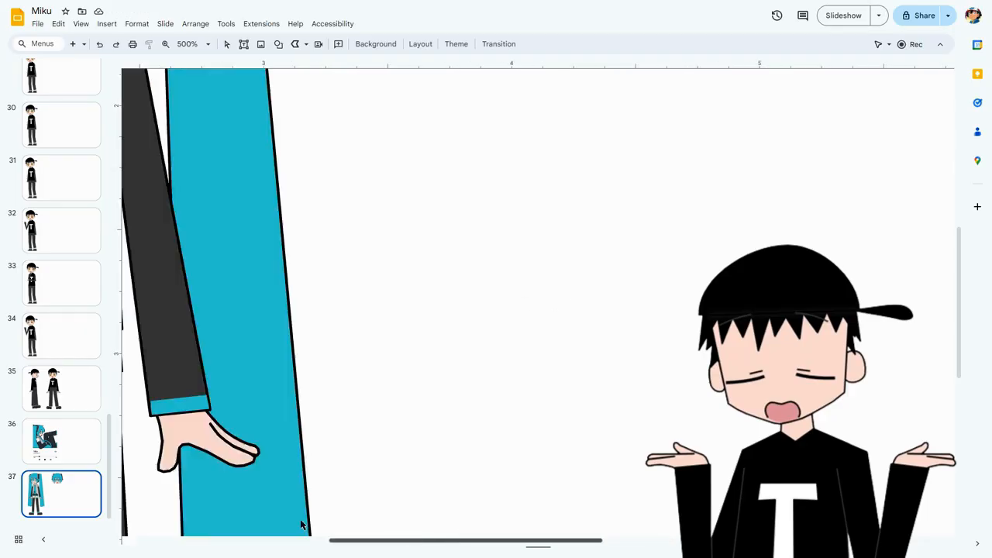
{"action": "scroll", "coordinate": [465, 348], "scroll_direction": "up", "scroll_amount": 3}
{"action": "scroll", "coordinate": [465, 332], "scroll_direction": "up", "scroll_amount": 3}
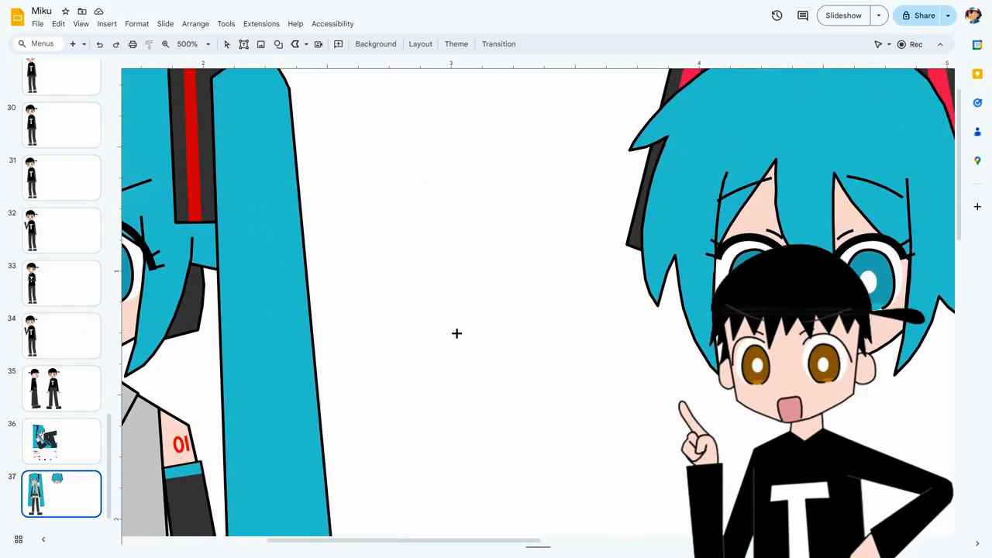
{"action": "scroll", "coordinate": [456, 333], "scroll_direction": "up", "scroll_amount": 5}
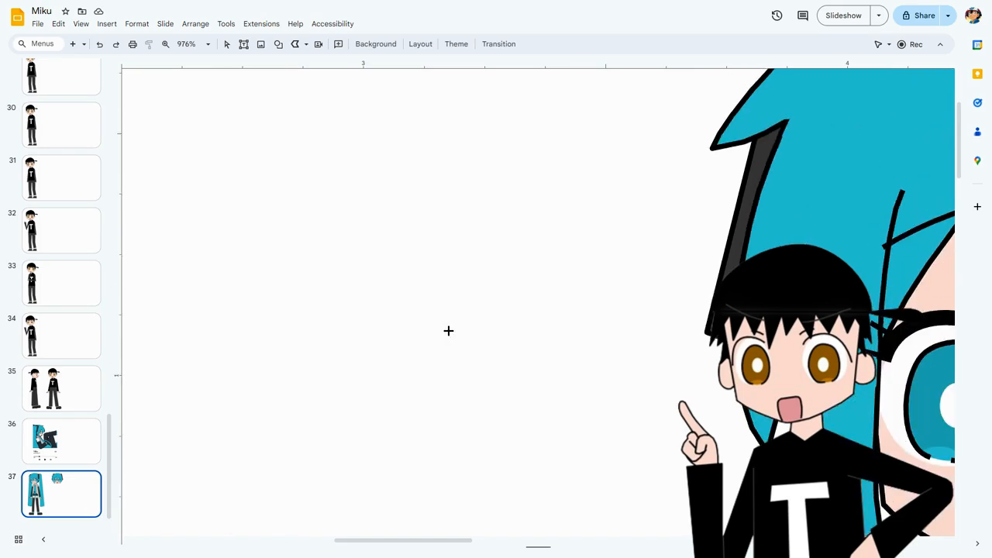
{"action": "left_click_drag", "start_coordinate": [403, 540], "coordinate": [358, 540]}
{"action": "mouse_move", "coordinate": [465, 220]}
{"action": "left_mouse_down"}
{"action": "mouse_move", "coordinate": [569, 283]}
{"action": "mouse_move", "coordinate": [518, 379]}
{"action": "mouse_move", "coordinate": [367, 286]}
{"action": "mouse_move", "coordinate": [419, 188]}
{"action": "mouse_move", "coordinate": [531, 259]}
{"action": "mouse_move", "coordinate": [494, 316]}
{"action": "left_mouse_up"}
{"action": "mouse_move", "coordinate": [493, 235]}
{"action": "left_mouse_down"}
{"action": "mouse_move", "coordinate": [577, 226]}
{"action": "mouse_move", "coordinate": [516, 226]}
{"action": "left_mouse_up"}
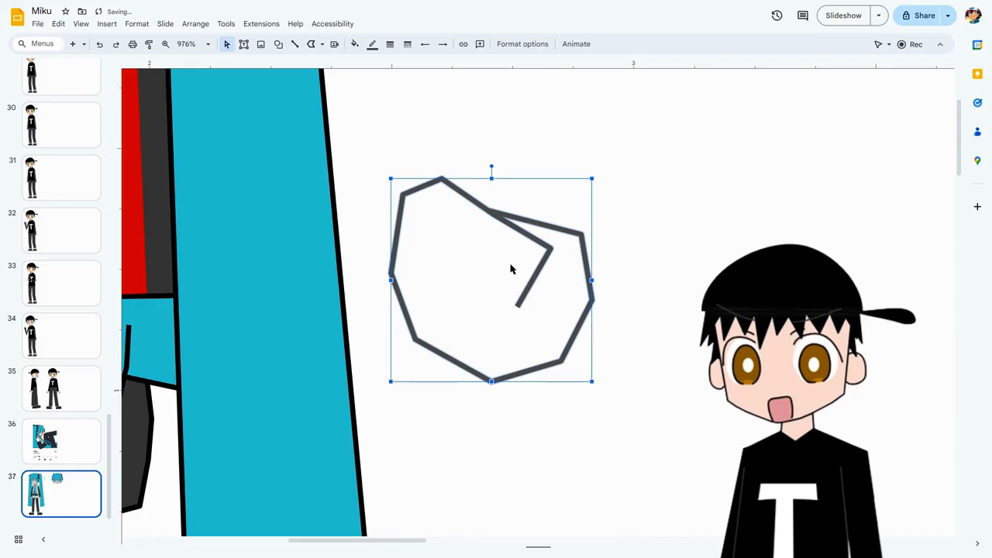
Delete the polyline loop, undo the deletion, and show the loop's edit points.
{"action": "key", "text": "Delete"}
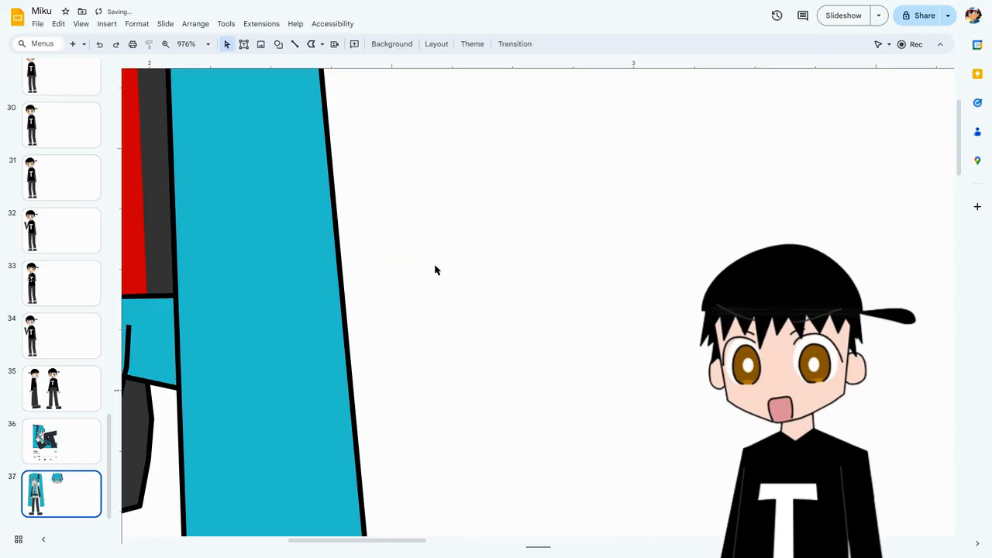
{"action": "left_click", "coordinate": [100, 43]}
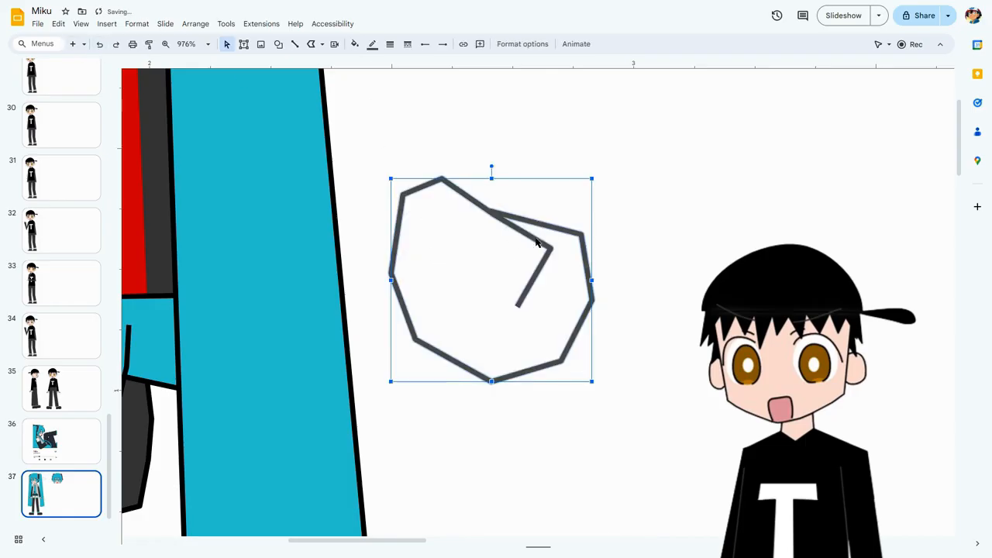
{"action": "left_click", "coordinate": [518, 225]}
{"action": "double_click", "coordinate": [489, 212]}
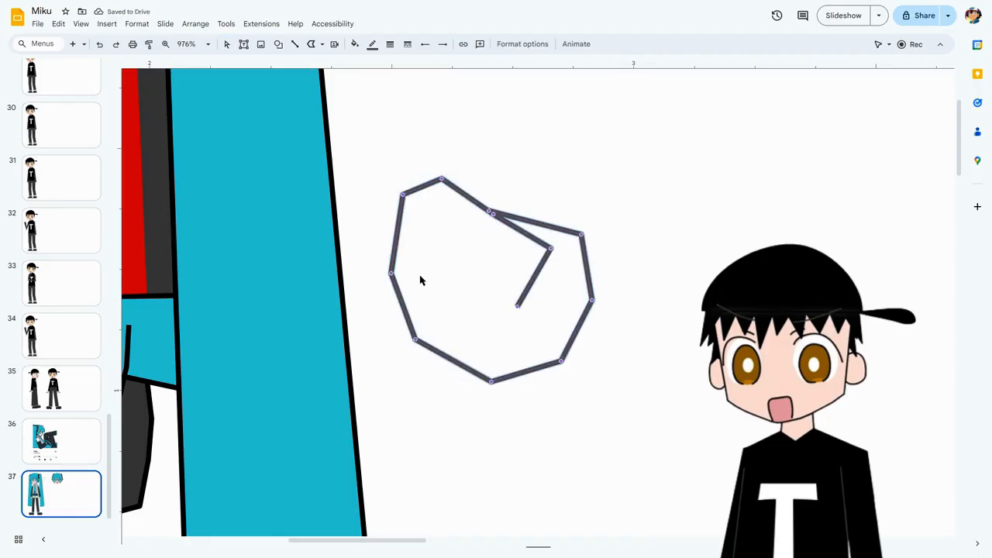
Try moving points on the left side of the polyline loop, and delete the loop.
{"action": "left_click", "coordinate": [391, 273]}
{"action": "double_click", "coordinate": [392, 273]}
{"action": "left_click_drag", "start_coordinate": [391, 273], "coordinate": [371, 267]}
{"action": "left_click_drag", "start_coordinate": [416, 340], "coordinate": [418, 312]}
{"action": "key", "text": "Delete"}
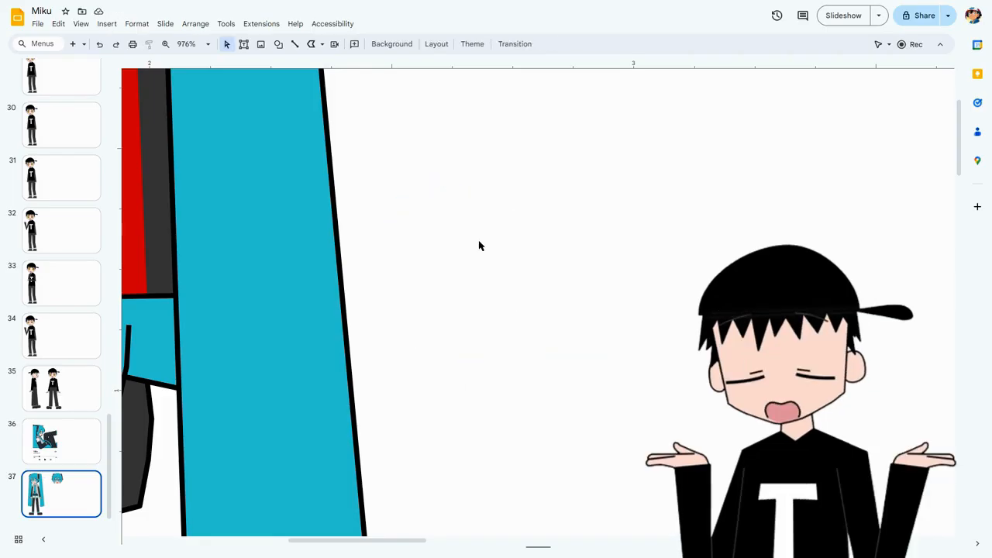
Try an 8px outline on Miku's right-hand ponytail, and undo the weight change.
{"action": "key", "text": "ctrl+alt+minus"}
{"action": "left_click_drag", "start_coordinate": [396, 541], "coordinate": [296, 543]}
{"action": "scroll", "coordinate": [402, 360], "scroll_direction": "down", "scroll_amount": 9}
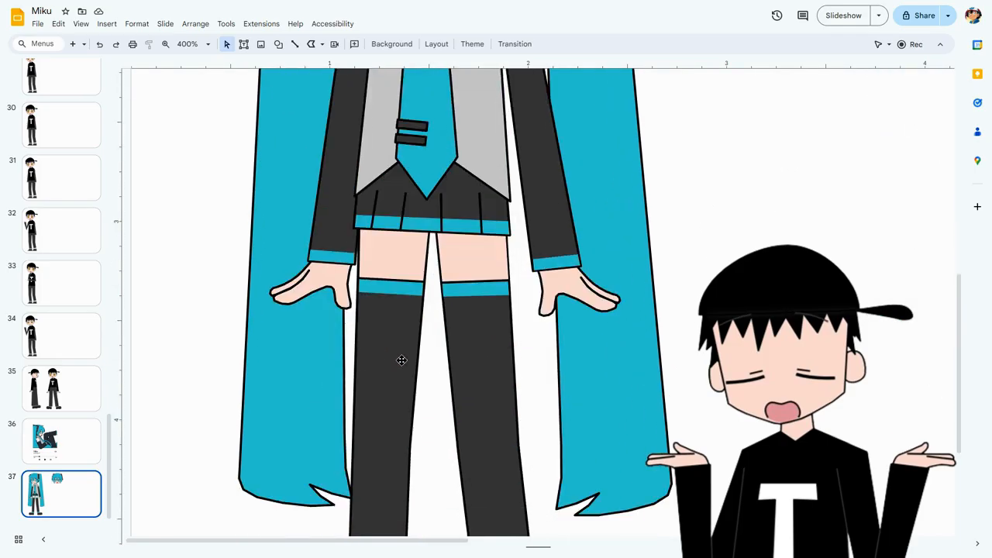
{"action": "scroll", "coordinate": [401, 360], "scroll_direction": "up", "scroll_amount": 4}
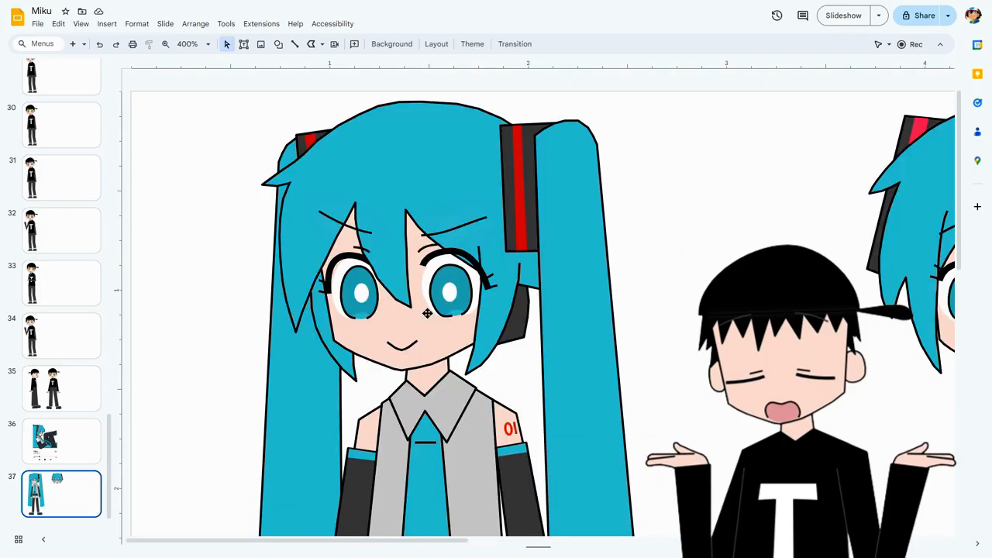
{"action": "left_click", "coordinate": [566, 155]}
{"action": "left_click", "coordinate": [390, 45]}
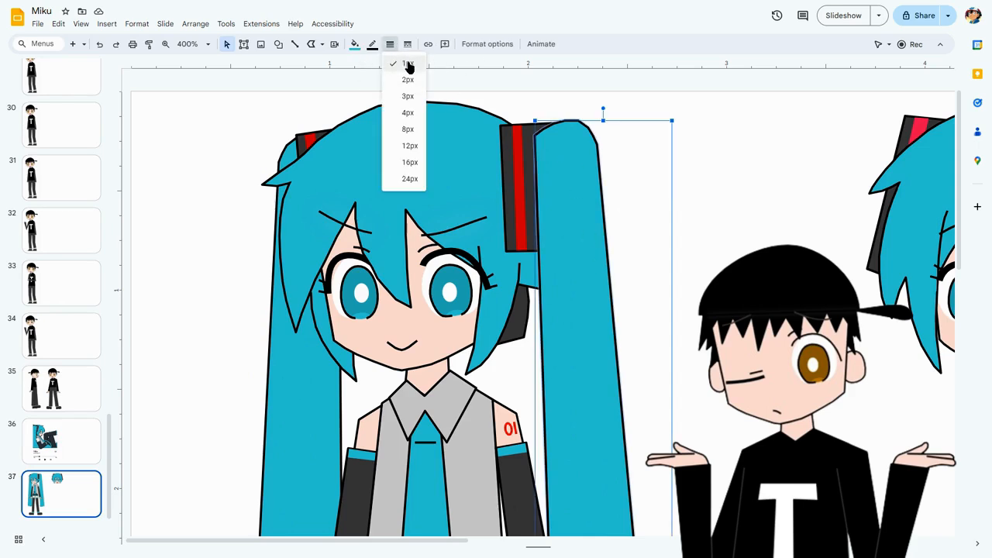
{"action": "left_click", "coordinate": [419, 129]}
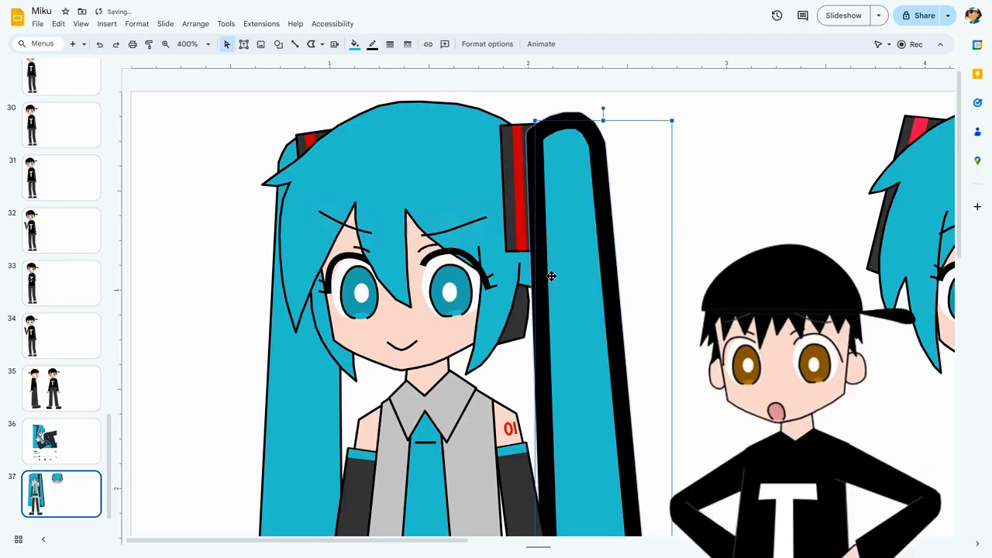
{"action": "left_click", "coordinate": [100, 45]}
{"action": "left_click", "coordinate": [583, 186]}
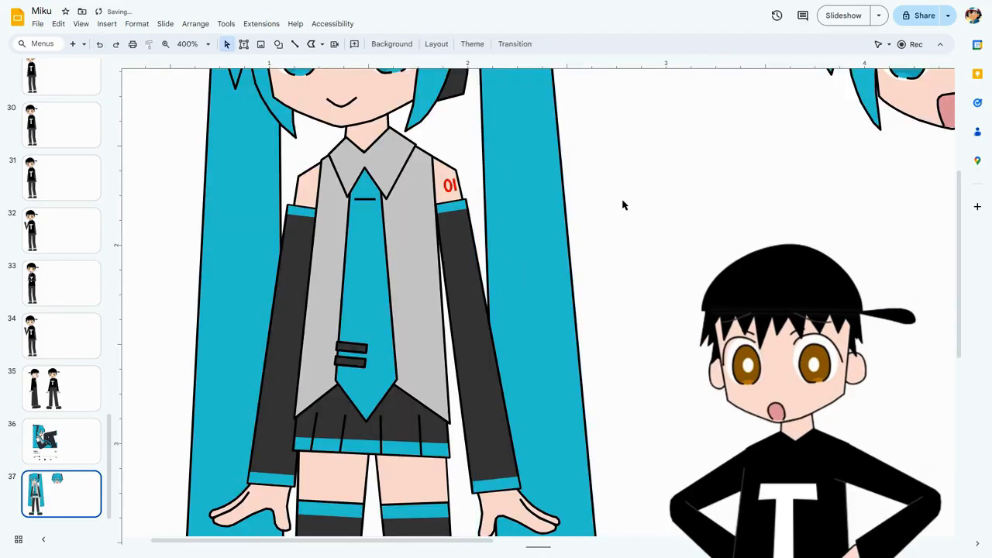
{"action": "scroll", "coordinate": [623, 203], "scroll_direction": "up", "scroll_amount": 3}
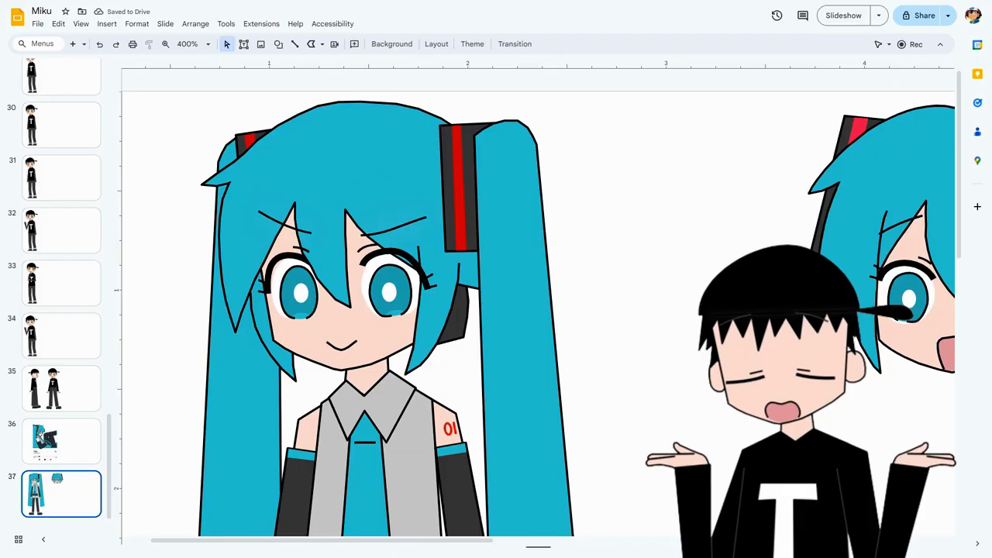
{"action": "left_click_drag", "start_coordinate": [404, 546], "coordinate": [454, 543]}
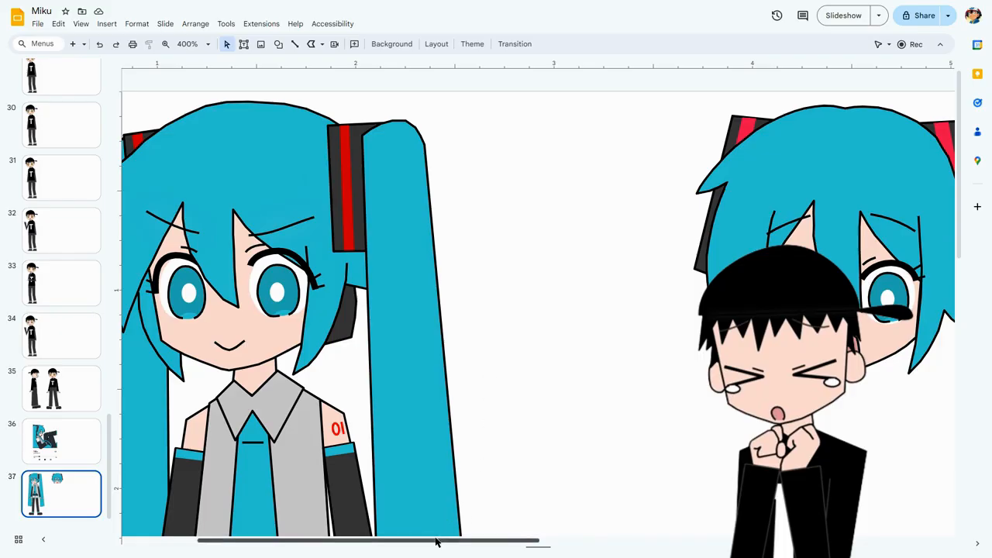
{"action": "left_click_drag", "start_coordinate": [436, 543], "coordinate": [371, 540]}
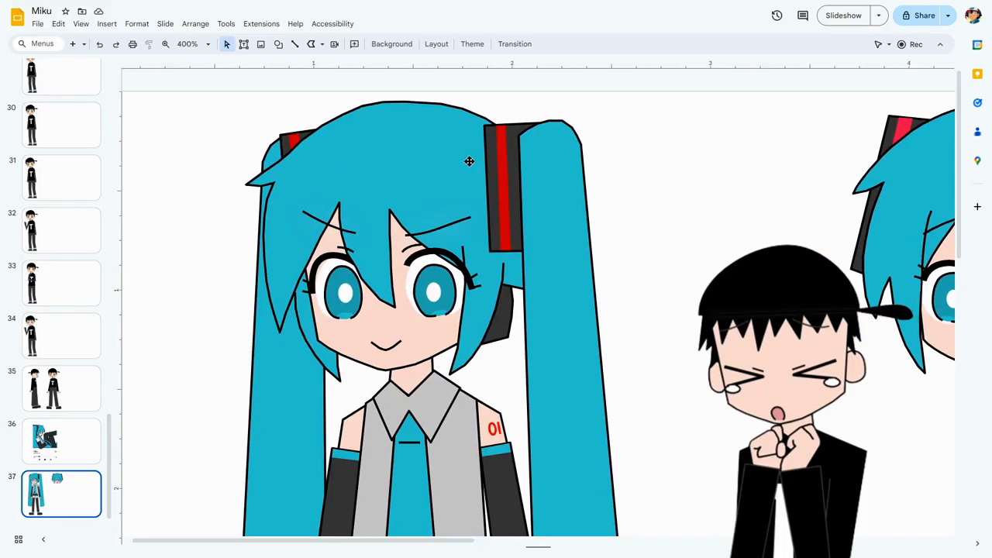
{"action": "scroll", "coordinate": [475, 149], "scroll_direction": "down", "scroll_amount": 12}
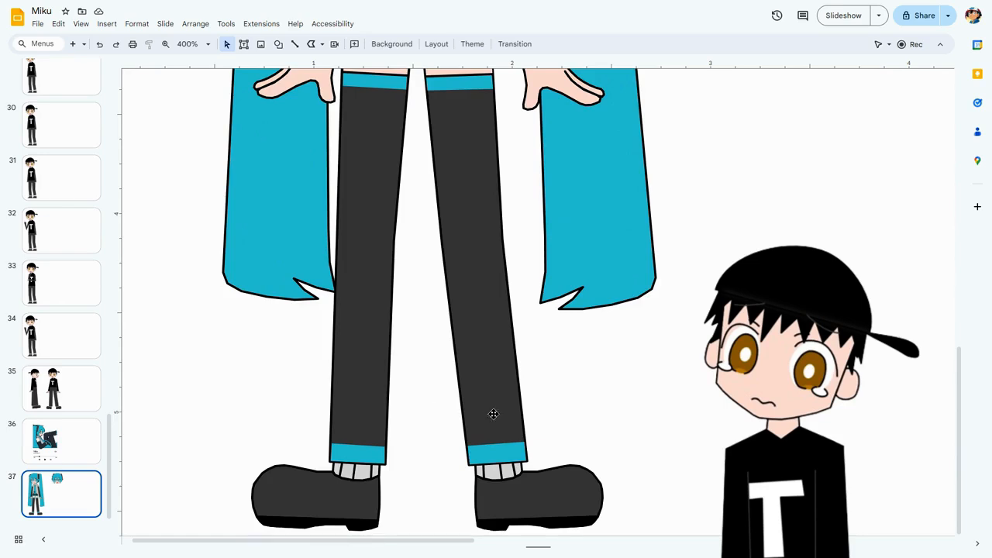
{"action": "scroll", "coordinate": [493, 414], "scroll_direction": "up", "scroll_amount": 12}
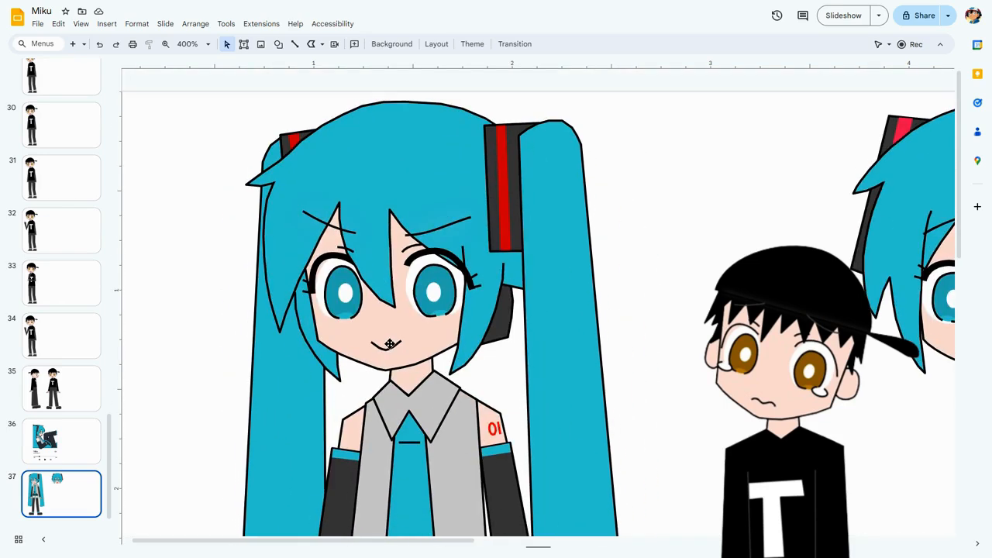
Scribble an open loop about 0.4 in wide in the space beside Miku's right-hand ponytail, and undo it.
{"action": "scroll", "coordinate": [390, 344], "scroll_direction": "up", "scroll_amount": 5}
{"action": "left_click", "coordinate": [324, 45]}
{"action": "left_click", "coordinate": [360, 159]}
{"action": "mouse_move", "coordinate": [663, 204]}
{"action": "left_mouse_down"}
{"action": "mouse_move", "coordinate": [749, 193]}
{"action": "mouse_move", "coordinate": [775, 248]}
{"action": "left_mouse_up"}
{"action": "key", "text": "Escape"}
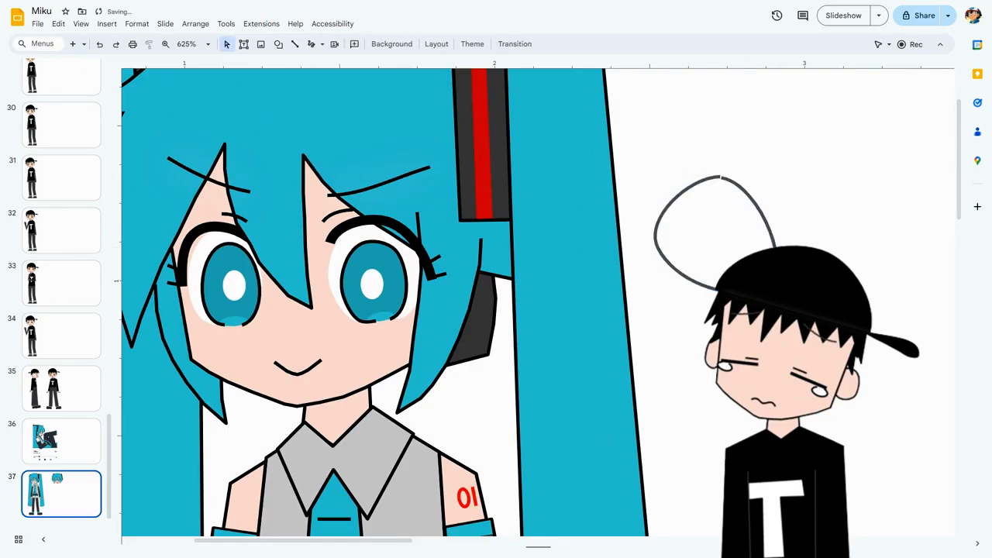
{"action": "key", "text": "ctrl+z"}
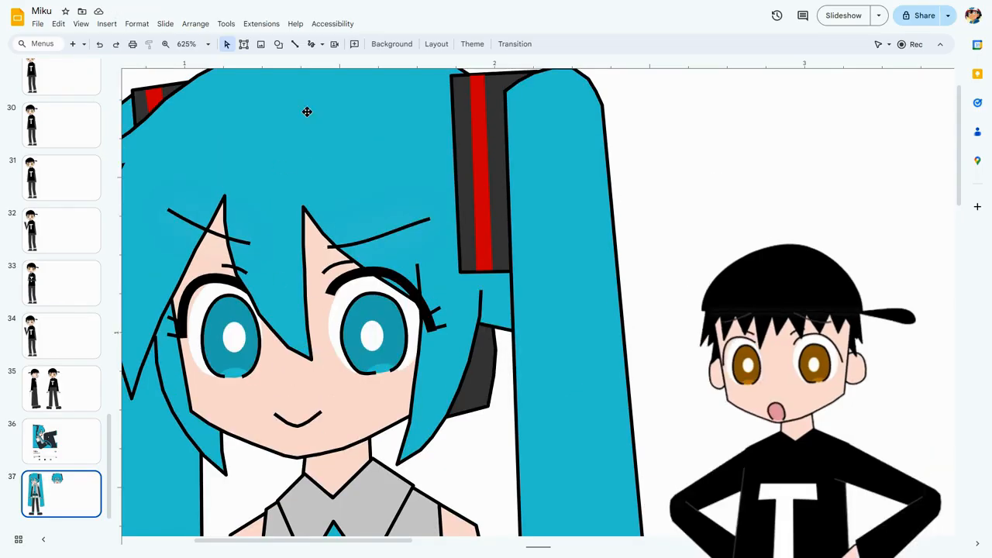
Scribble an oval about 0.6 in wide and 0.5 in high between Miku's ponytail and the second head.
{"action": "left_click", "coordinate": [322, 44]}
{"action": "left_click", "coordinate": [323, 46]}
{"action": "left_click", "coordinate": [311, 44]}
{"action": "left_click_drag", "start_coordinate": [267, 541], "coordinate": [376, 480]}
{"action": "mouse_move", "coordinate": [412, 242]}
{"action": "left_mouse_down"}
{"action": "mouse_move", "coordinate": [372, 365]}
{"action": "mouse_move", "coordinate": [553, 359]}
{"action": "mouse_move", "coordinate": [507, 255]}
{"action": "mouse_move", "coordinate": [469, 238]}
{"action": "mouse_move", "coordinate": [483, 243]}
{"action": "left_mouse_up"}
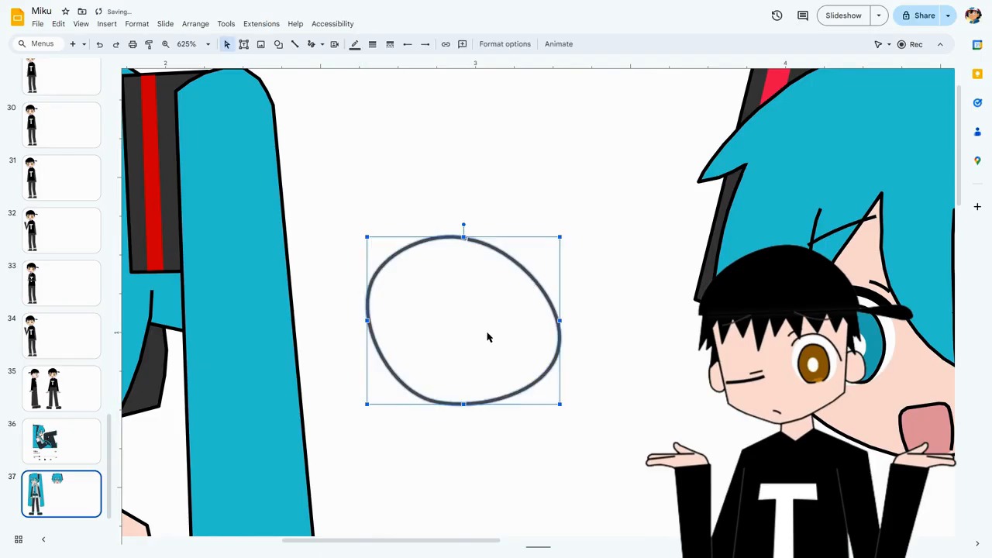
Examine the scribbled oval's upper edge where its start and end meet, and delete the oval.
{"action": "scroll", "coordinate": [487, 337], "scroll_direction": "up", "scroll_amount": 5}
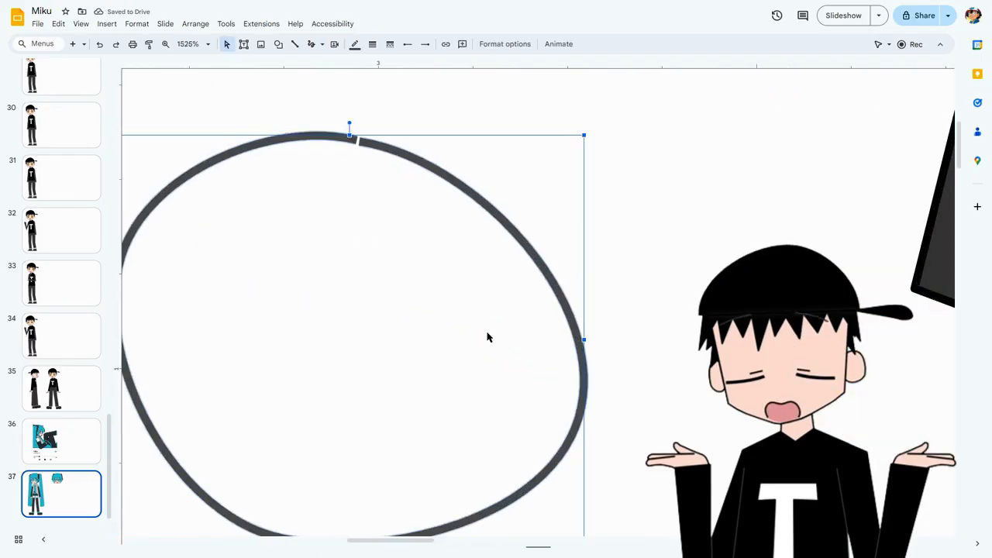
{"action": "left_click_drag", "start_coordinate": [379, 544], "coordinate": [368, 545]}
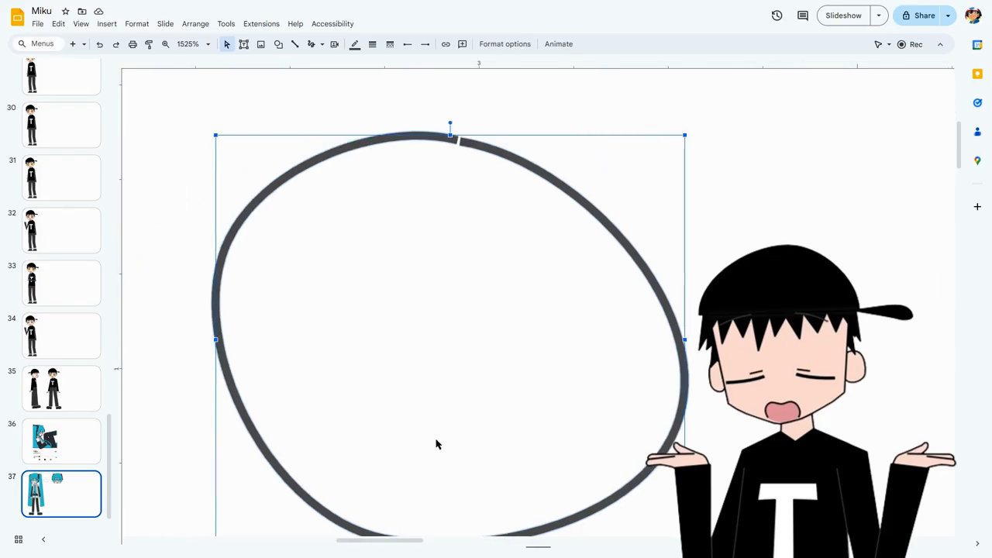
{"action": "scroll", "coordinate": [435, 444], "scroll_direction": "down", "scroll_amount": 1}
{"action": "left_click", "coordinate": [449, 205]}
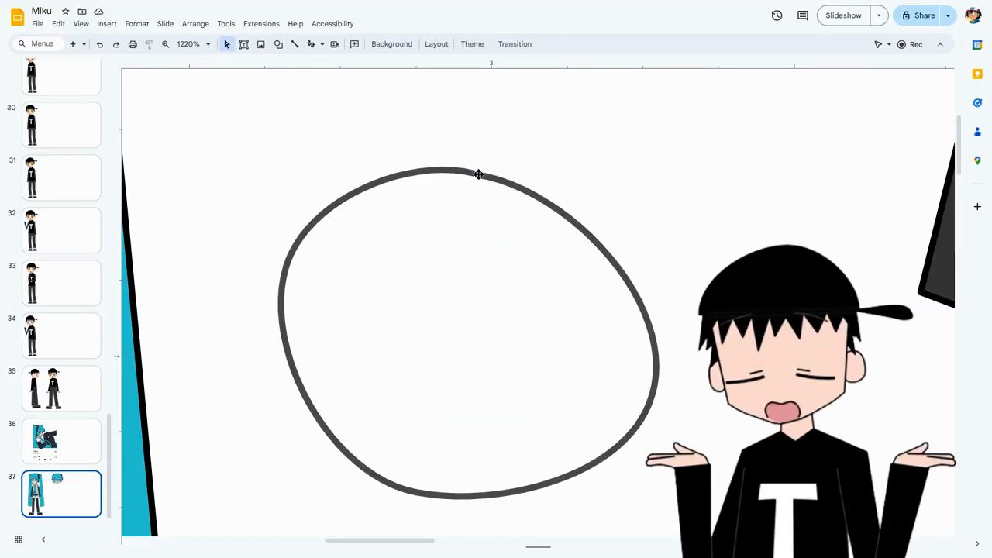
{"action": "left_click", "coordinate": [479, 174]}
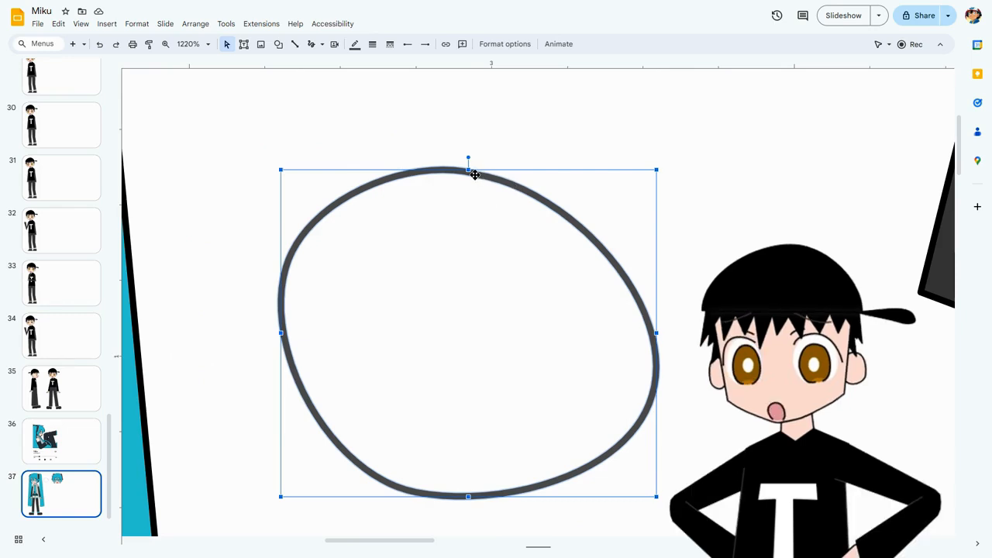
{"action": "scroll", "coordinate": [436, 308], "scroll_direction": "down", "scroll_amount": 1}
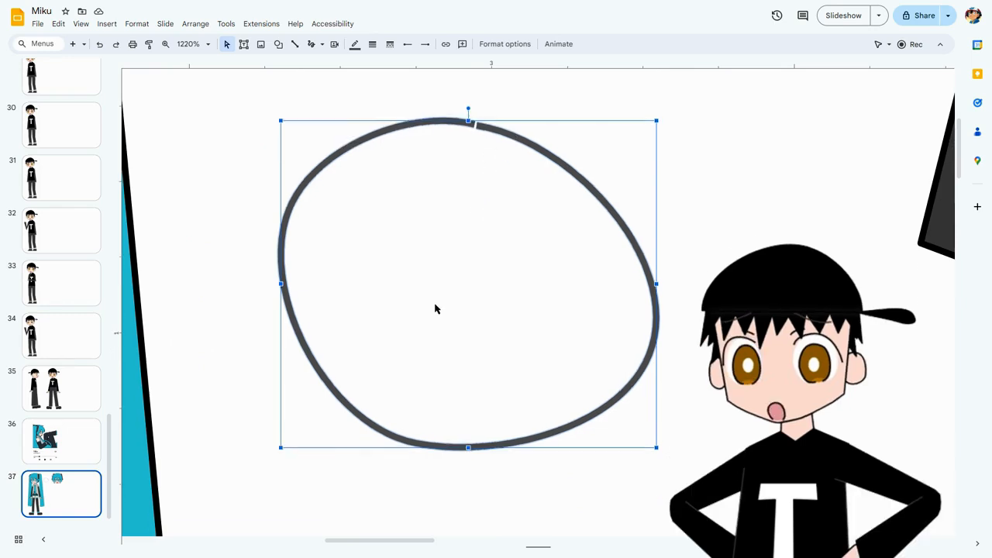
{"action": "scroll", "coordinate": [435, 308], "scroll_direction": "up", "scroll_amount": 1}
{"action": "scroll", "coordinate": [435, 308], "scroll_direction": "down", "scroll_amount": 1}
{"action": "scroll", "coordinate": [437, 309], "scroll_direction": "up", "scroll_amount": 2}
{"action": "scroll", "coordinate": [437, 309], "scroll_direction": "down", "scroll_amount": 1}
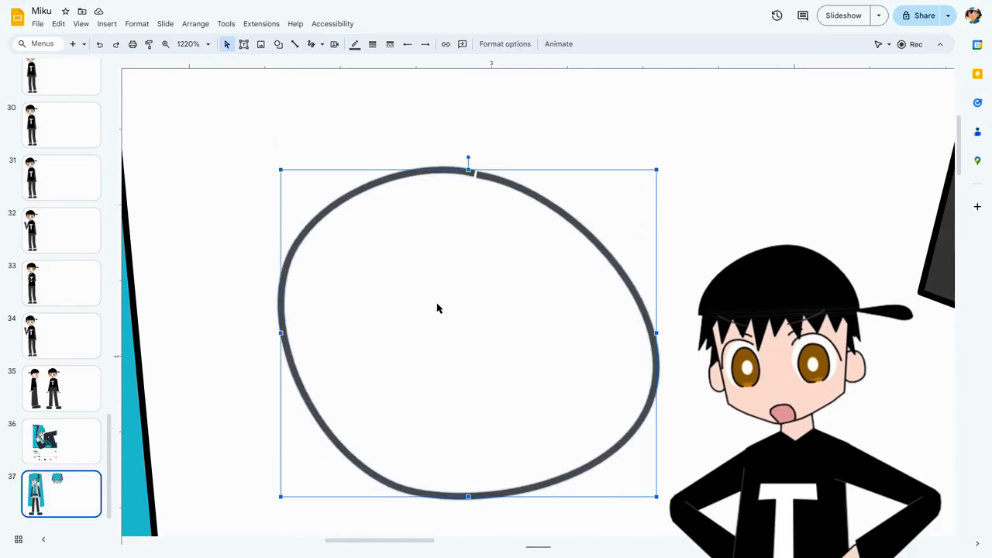
{"action": "key", "text": "Delete"}
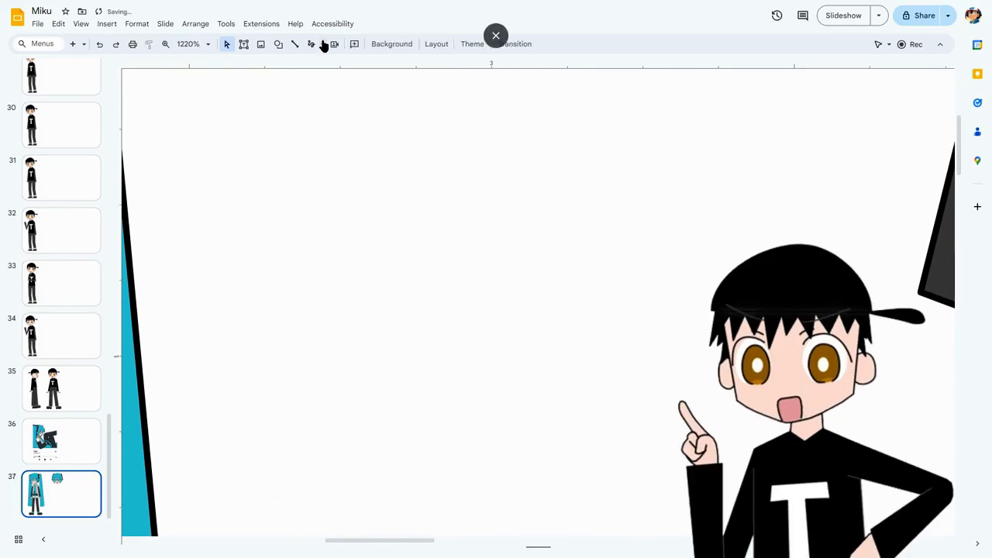
Draw a closed ten-point polyline about 0.65 in wide and 0.5 in high between Miku's ponytail and the second head.
{"action": "left_click", "coordinate": [322, 43]}
{"action": "left_click", "coordinate": [331, 151]}
{"action": "left_click", "coordinate": [359, 348]}
{"action": "left_click", "coordinate": [331, 219]}
{"action": "left_click", "coordinate": [532, 154]}
{"action": "left_click", "coordinate": [685, 245]}
{"action": "left_click", "coordinate": [740, 320]}
{"action": "left_click", "coordinate": [678, 442]}
{"action": "left_click", "coordinate": [570, 463]}
{"action": "left_click", "coordinate": [505, 465]}
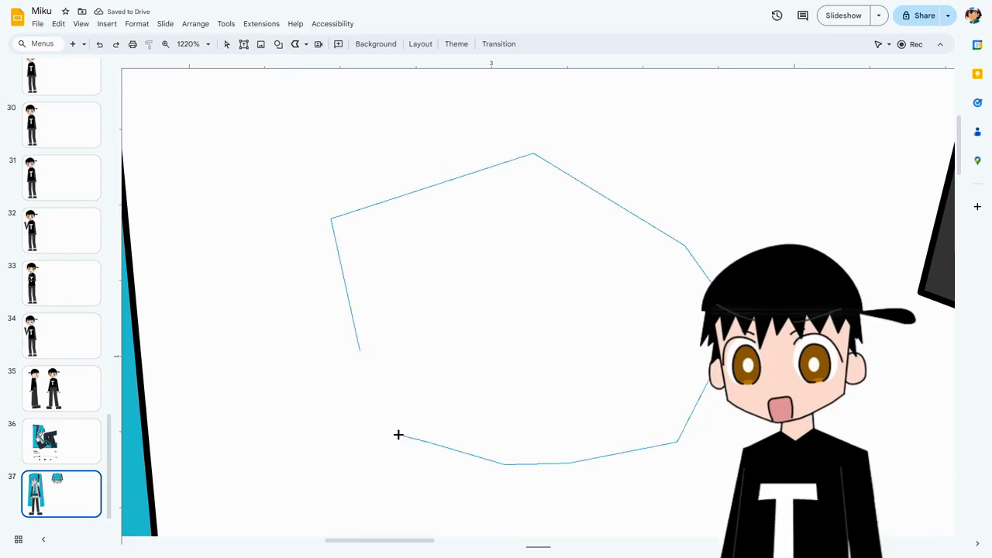
{"action": "left_click", "coordinate": [425, 441]}
{"action": "left_click", "coordinate": [377, 397]}
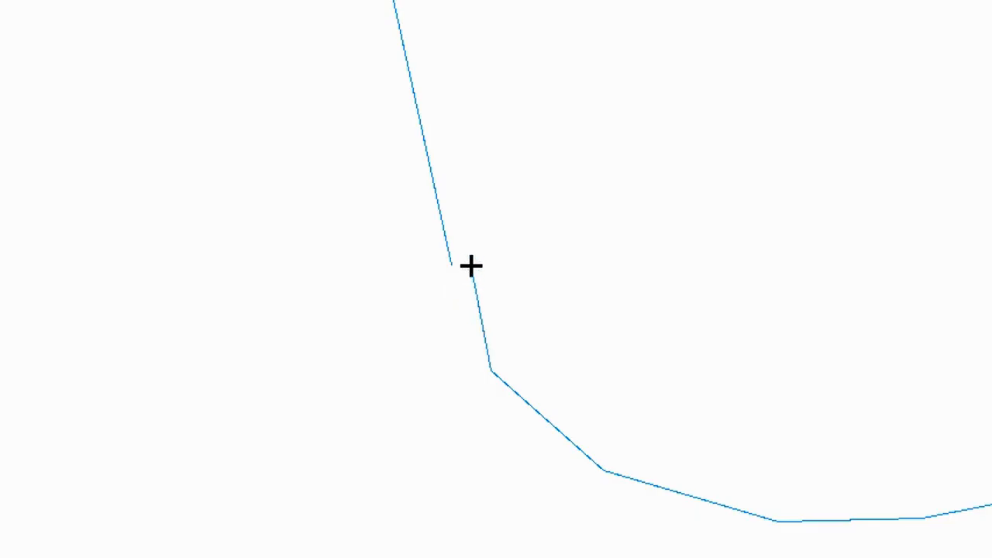
{"action": "left_click", "coordinate": [460, 268]}
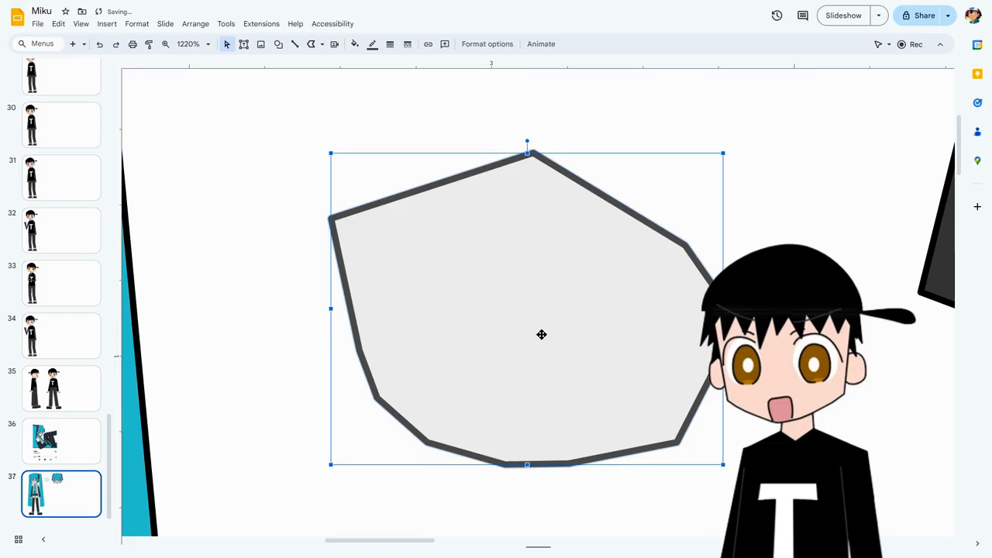
{"action": "double_click", "coordinate": [482, 322]}
{"action": "key", "text": "Escape"}
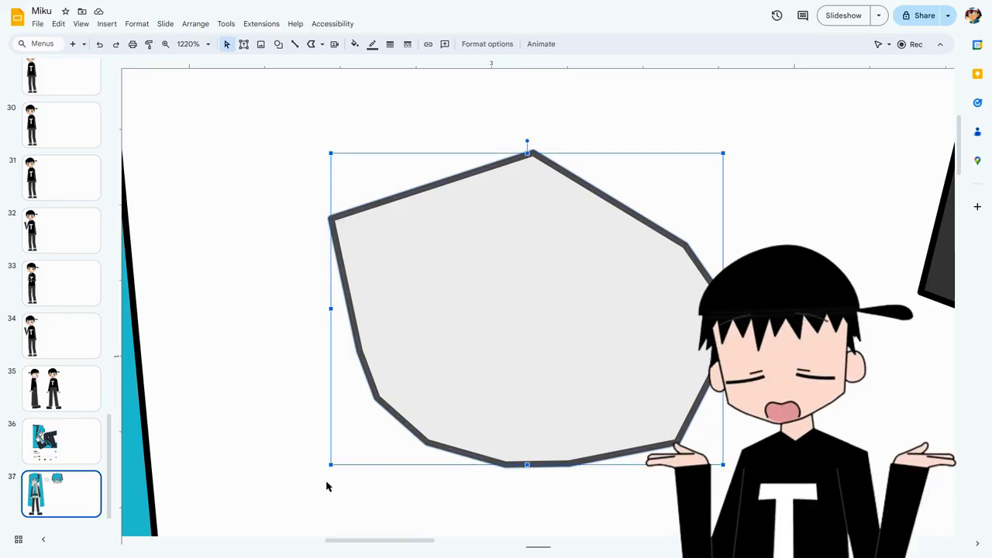
Delete the ten-point polyline between Miku's ponytail and the second head, and inspect the edit points of the hair lock beside her cheek.
{"action": "key", "text": "Delete"}
{"action": "left_click_drag", "start_coordinate": [361, 545], "coordinate": [238, 540]}
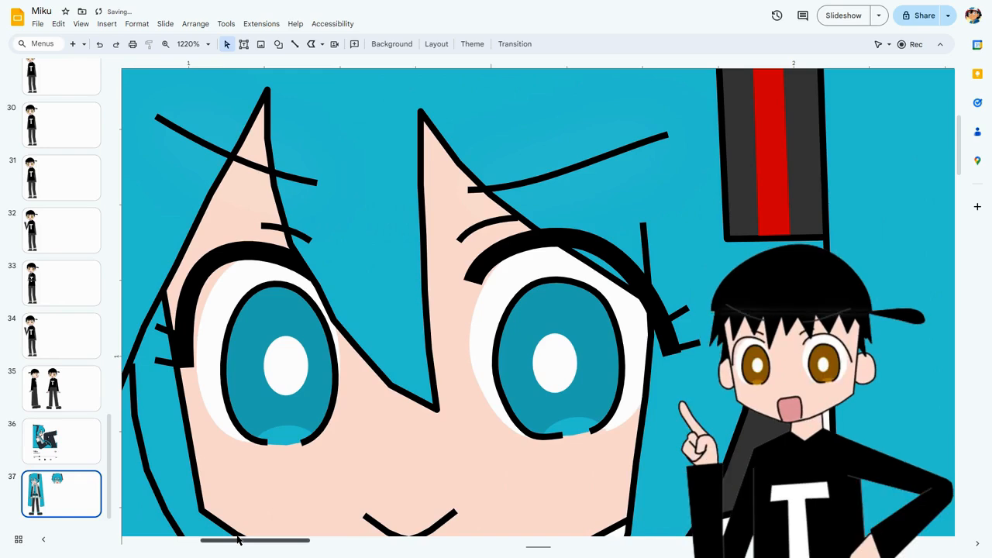
{"action": "scroll", "coordinate": [377, 421], "scroll_direction": "down", "scroll_amount": 2}
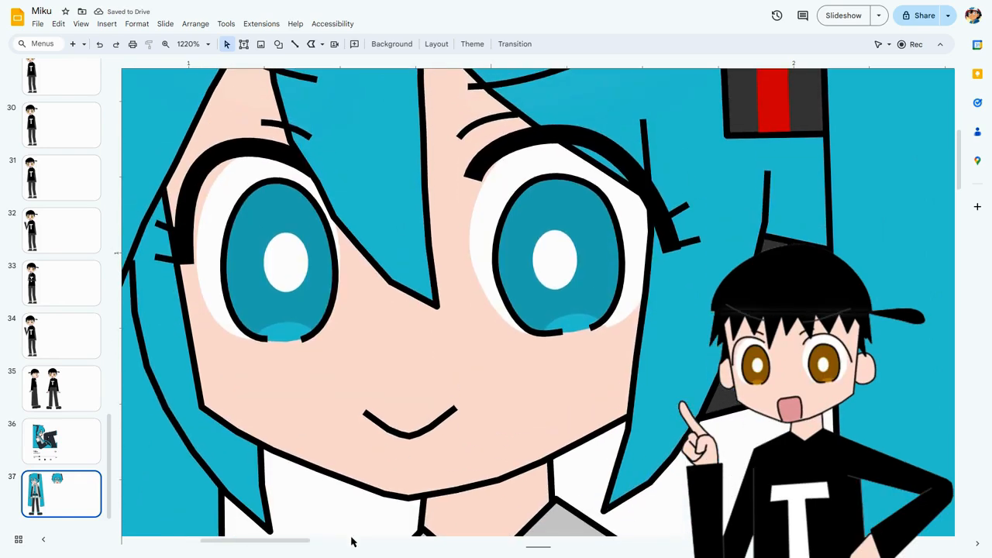
{"action": "scroll", "coordinate": [339, 470], "scroll_direction": "left", "scroll_amount": 3}
{"action": "double_click", "coordinate": [404, 395]}
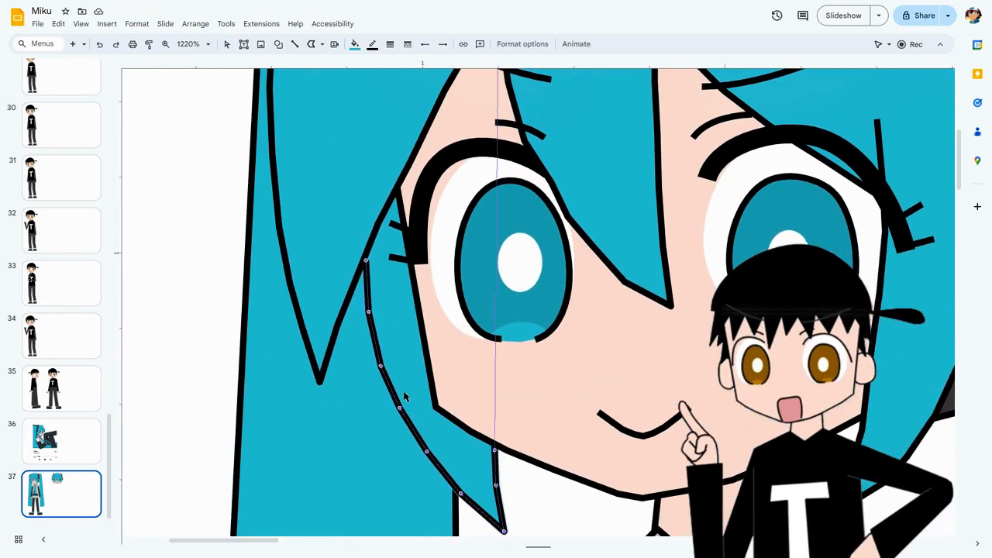
{"action": "left_click", "coordinate": [203, 391]}
Examine Miku's right-hand eye by selecting the open iris outline and the upper eyelash in turn.
{"action": "left_click_drag", "start_coordinate": [258, 545], "coordinate": [296, 542]}
{"action": "scroll", "coordinate": [321, 287], "scroll_direction": "up", "scroll_amount": 1}
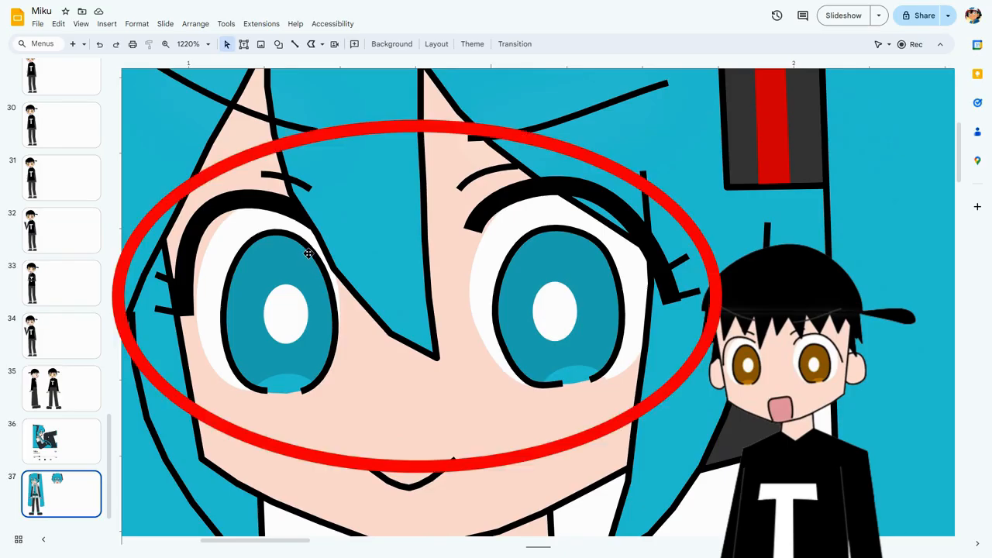
{"action": "scroll", "coordinate": [574, 364], "scroll_direction": "up", "scroll_amount": 2}
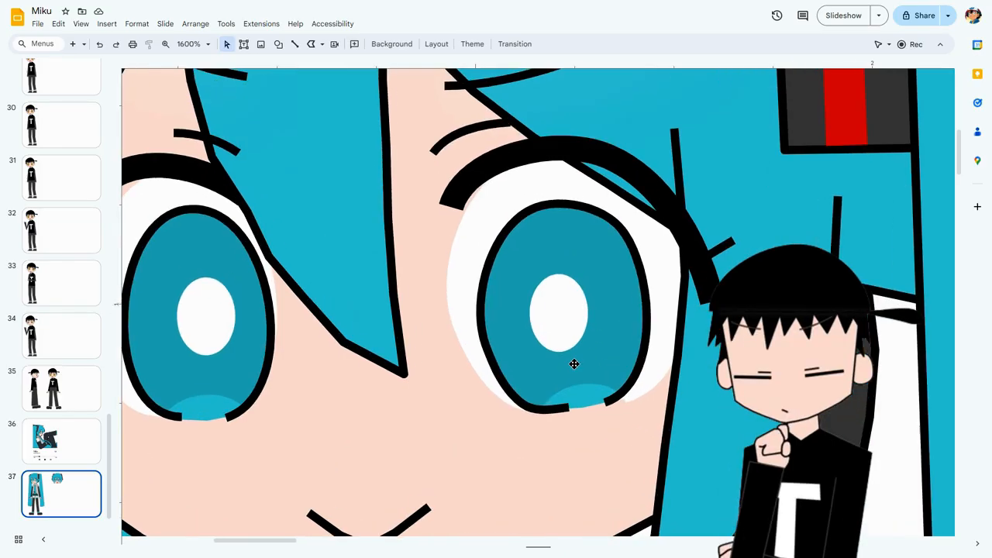
{"action": "left_click", "coordinate": [482, 281]}
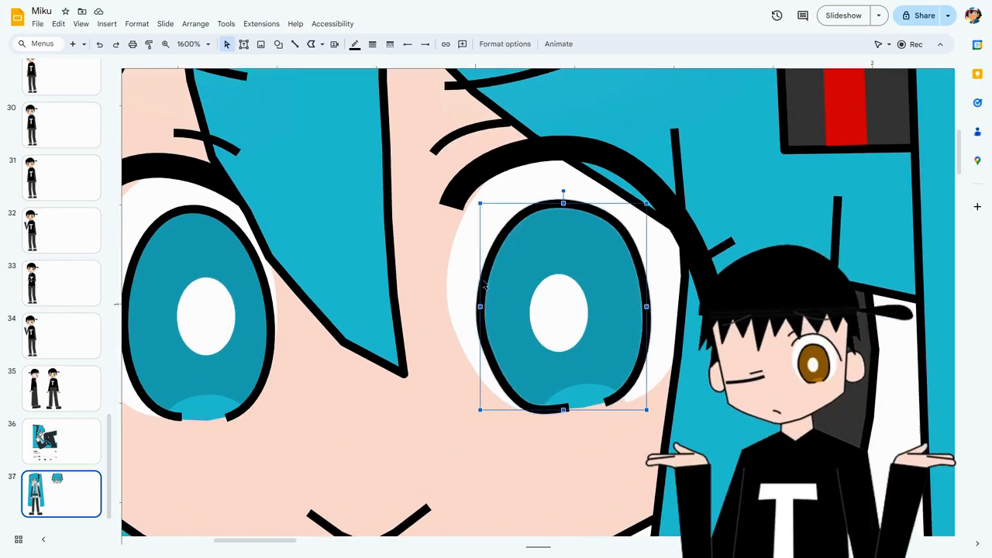
{"action": "left_click", "coordinate": [522, 265]}
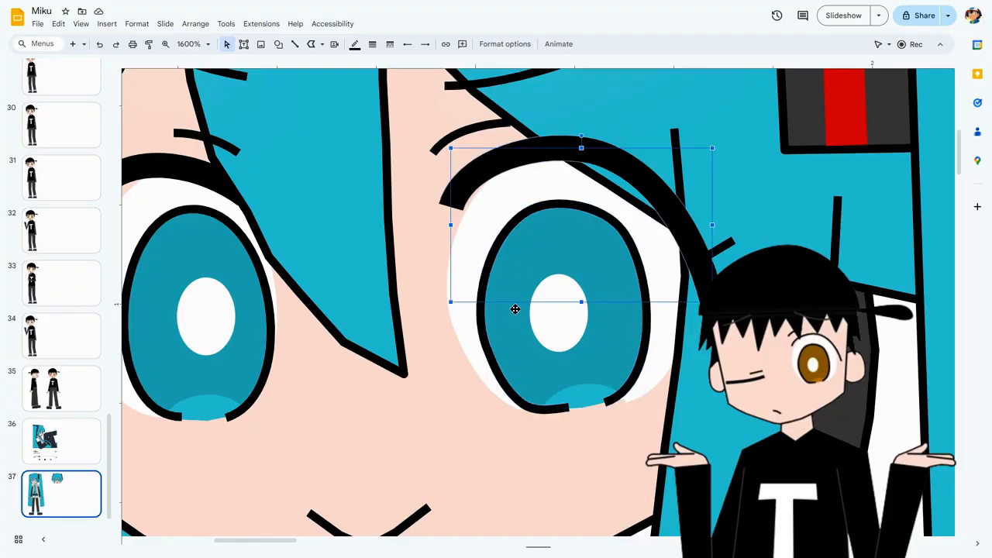
{"action": "left_click", "coordinate": [482, 280]}
{"action": "left_click", "coordinate": [321, 44]}
{"action": "key", "text": "Escape"}
Shift the right-hand iris's teal fill sideways out of its outline and move it back into place.
{"action": "left_click", "coordinate": [544, 237]}
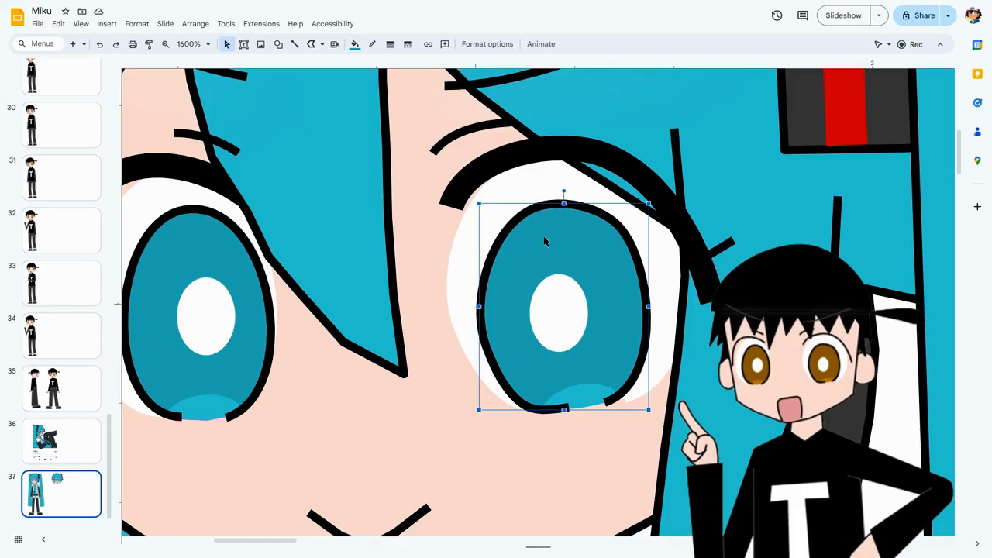
{"action": "key", "text": "Right"}
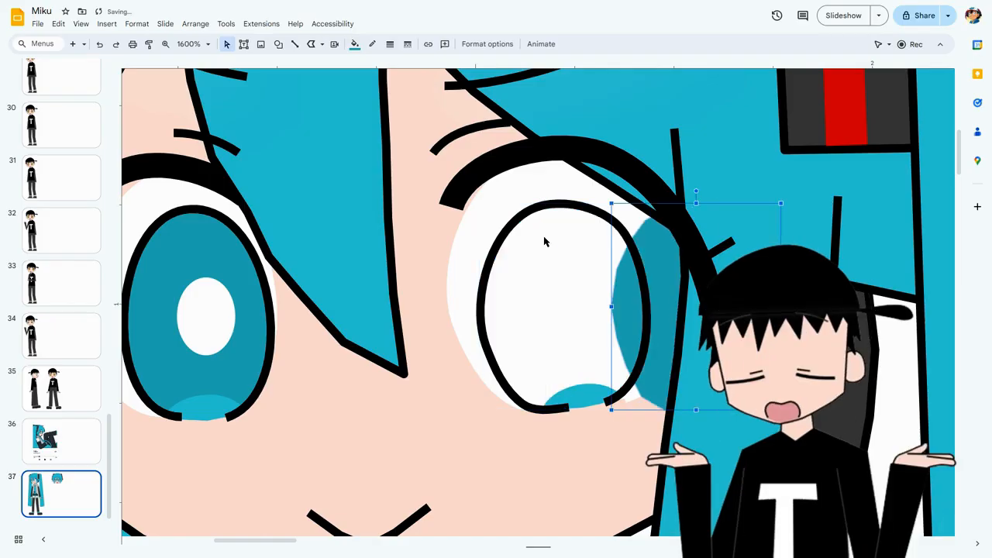
{"action": "key", "text": "Left"}
Scribble an oval about 0.55 in wide and 0.35 in high beside Miku's right-hand ponytail, and delete it.
{"action": "left_click_drag", "start_coordinate": [286, 542], "coordinate": [428, 536]}
{"action": "left_click", "coordinate": [496, 356]}
{"action": "left_click", "coordinate": [321, 44]}
{"action": "left_click", "coordinate": [360, 164]}
{"action": "mouse_move", "coordinate": [452, 403]}
{"action": "left_mouse_down"}
{"action": "mouse_move", "coordinate": [720, 250]}
{"action": "mouse_move", "coordinate": [542, 447]}
{"action": "mouse_move", "coordinate": [525, 431]}
{"action": "left_mouse_up"}
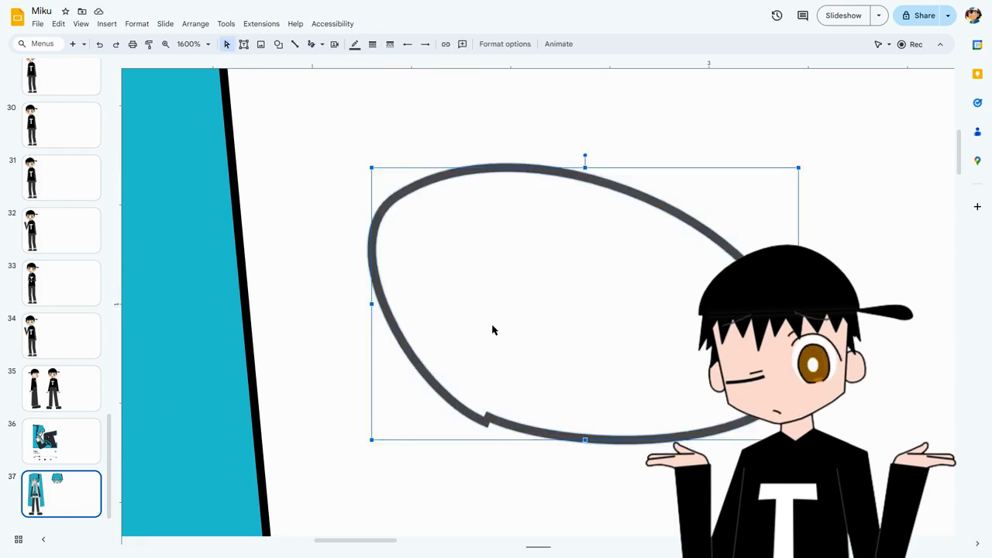
{"action": "scroll", "coordinate": [492, 330], "scroll_direction": "down", "scroll_amount": 10}
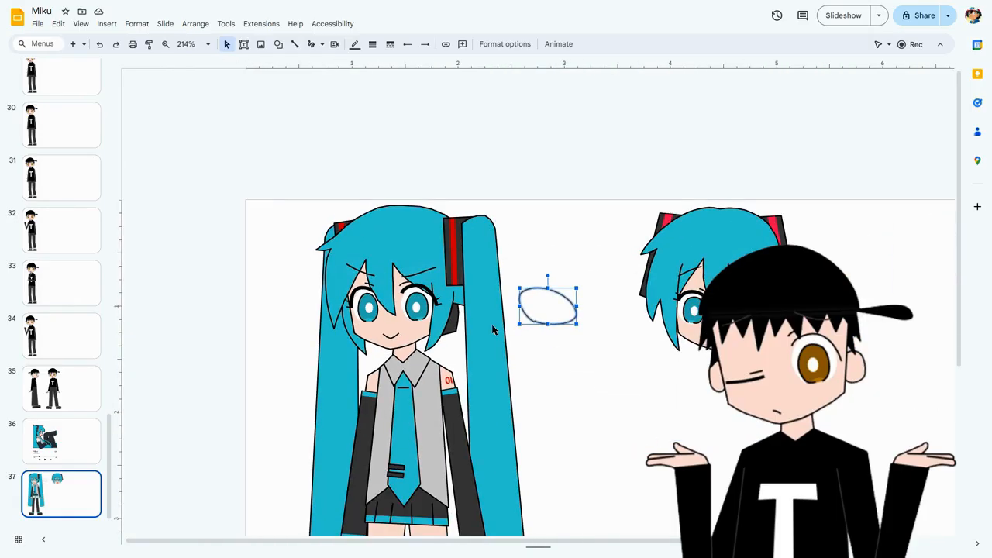
{"action": "key", "text": "Delete"}
Scribble a large loop about 5.25 in wide and 3.1 in high across Miku's body and the second head, and delete it.
{"action": "left_click_drag", "start_coordinate": [474, 544], "coordinate": [535, 545]}
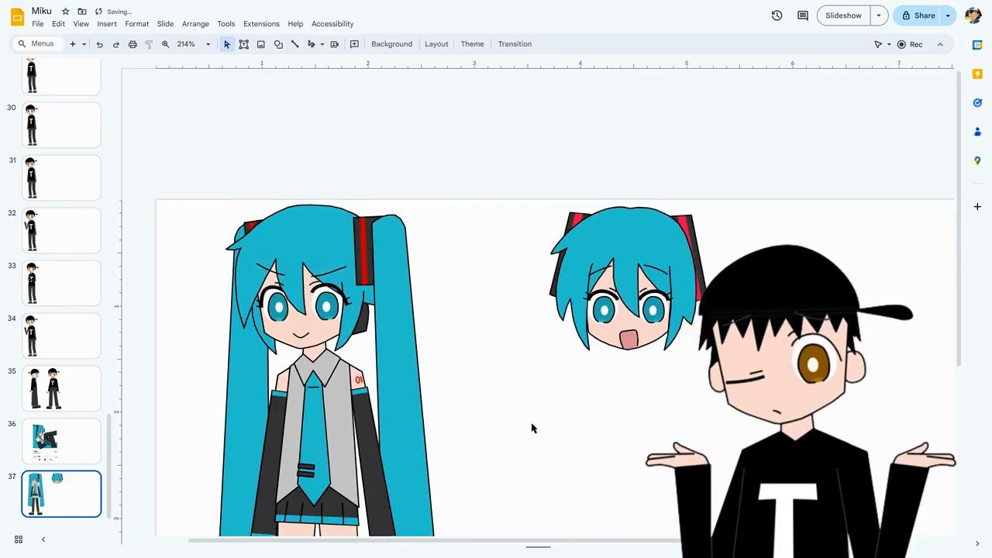
{"action": "scroll", "coordinate": [532, 427], "scroll_direction": "down", "scroll_amount": 3}
{"action": "scroll", "coordinate": [437, 157], "scroll_direction": "up", "scroll_amount": 2}
{"action": "left_click", "coordinate": [312, 44]}
{"action": "mouse_move", "coordinate": [596, 186]}
{"action": "left_mouse_down"}
{"action": "mouse_move", "coordinate": [288, 484]}
{"action": "mouse_move", "coordinate": [744, 244]}
{"action": "mouse_move", "coordinate": [596, 196]}
{"action": "left_mouse_up"}
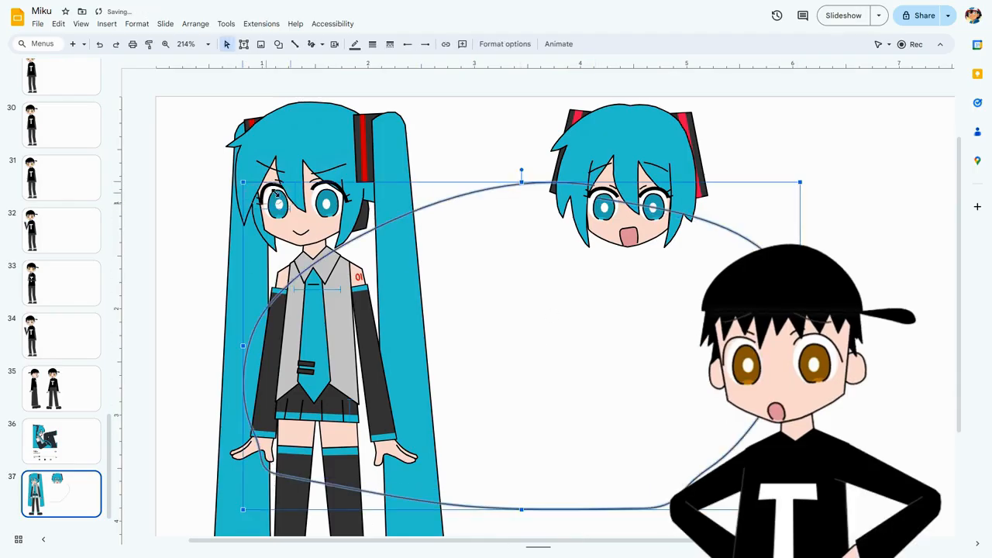
{"action": "key", "text": "Delete"}
Scribble a small oval about 0.15 in wide and 0.08 in high between Miku's ponytail and the second head.
{"action": "left_click_drag", "start_coordinate": [256, 187], "coordinate": [456, 183]}
{"action": "left_click", "coordinate": [471, 231]}
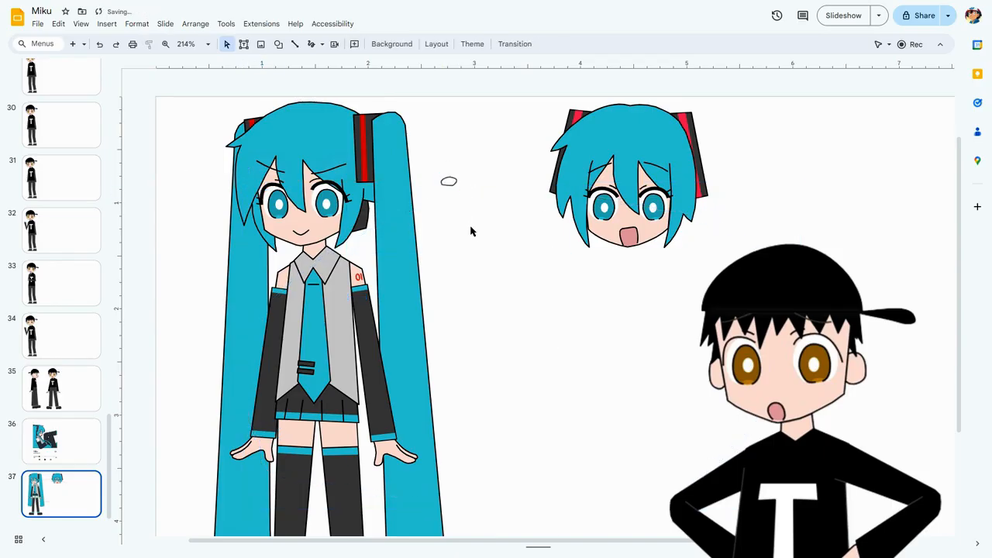
{"action": "scroll", "coordinate": [470, 231], "scroll_direction": "up", "scroll_amount": 5}
{"action": "left_click_drag", "start_coordinate": [399, 543], "coordinate": [361, 544]}
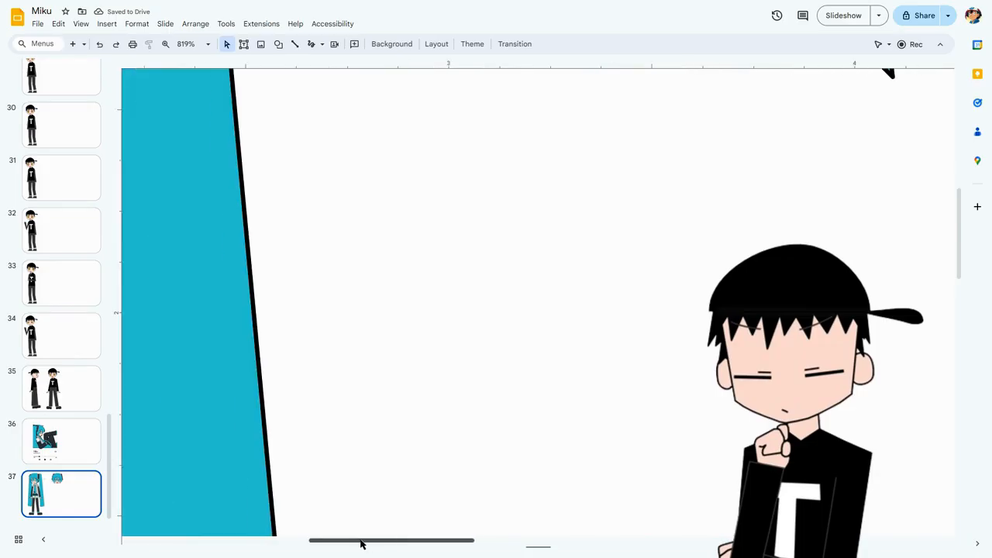
{"action": "scroll", "coordinate": [494, 349], "scroll_direction": "up", "scroll_amount": 5}
{"action": "scroll", "coordinate": [494, 350], "scroll_direction": "left", "scroll_amount": 1}
{"action": "scroll", "coordinate": [467, 354], "scroll_direction": "up", "scroll_amount": 5}
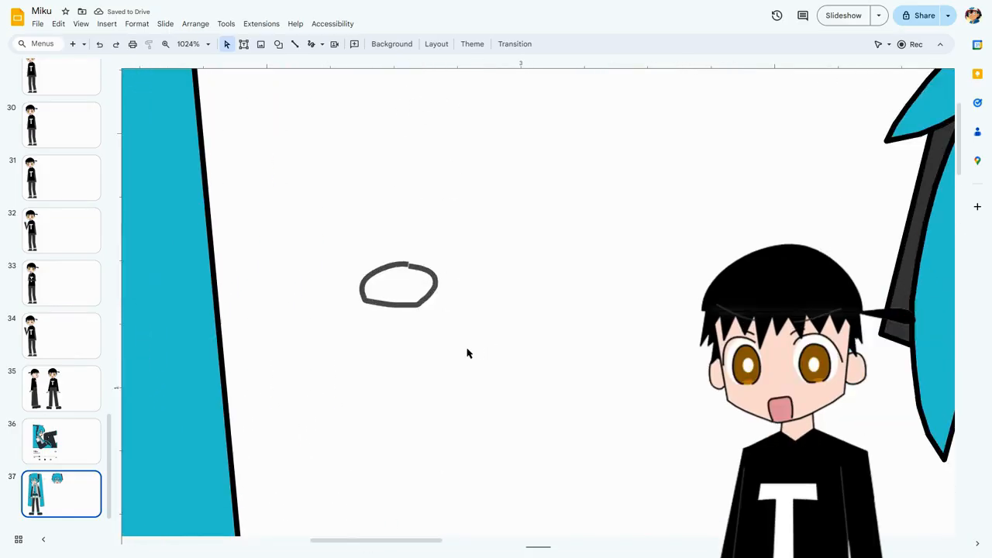
Enlarge the scribbled oval to about 0.28 in wide and 0.22 in high.
{"action": "left_click_drag", "start_coordinate": [411, 542], "coordinate": [391, 542]}
{"action": "left_click", "coordinate": [512, 305]}
{"action": "left_click_drag", "start_coordinate": [516, 303], "coordinate": [629, 420]}
Trace the scribbled oval with a closed polyline and make the polyline's border transparent.
{"action": "left_click", "coordinate": [321, 45]}
{"action": "left_click", "coordinate": [348, 158]}
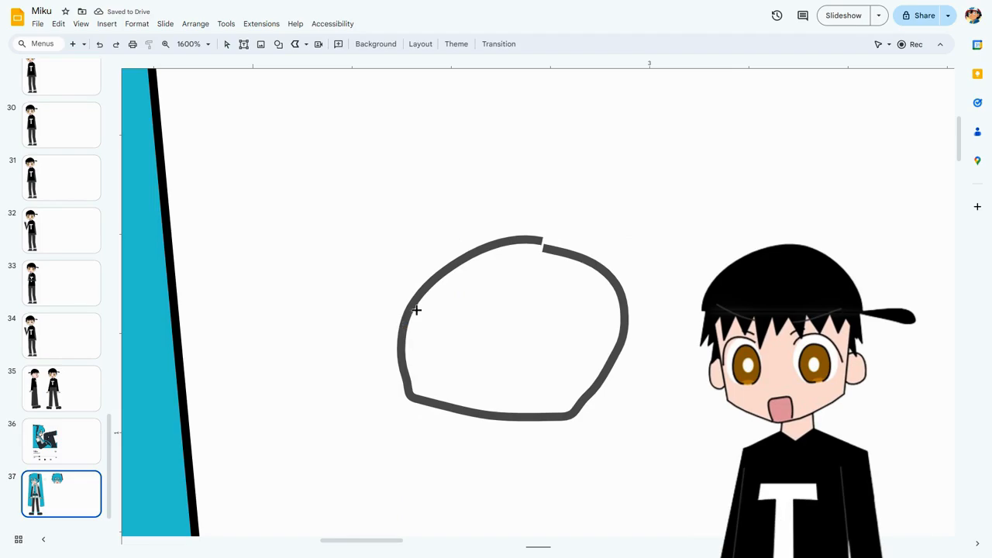
{"action": "mouse_move", "coordinate": [419, 295]}
{"action": "left_mouse_down"}
{"action": "mouse_move", "coordinate": [453, 261]}
{"action": "mouse_move", "coordinate": [497, 241]}
{"action": "left_mouse_up"}
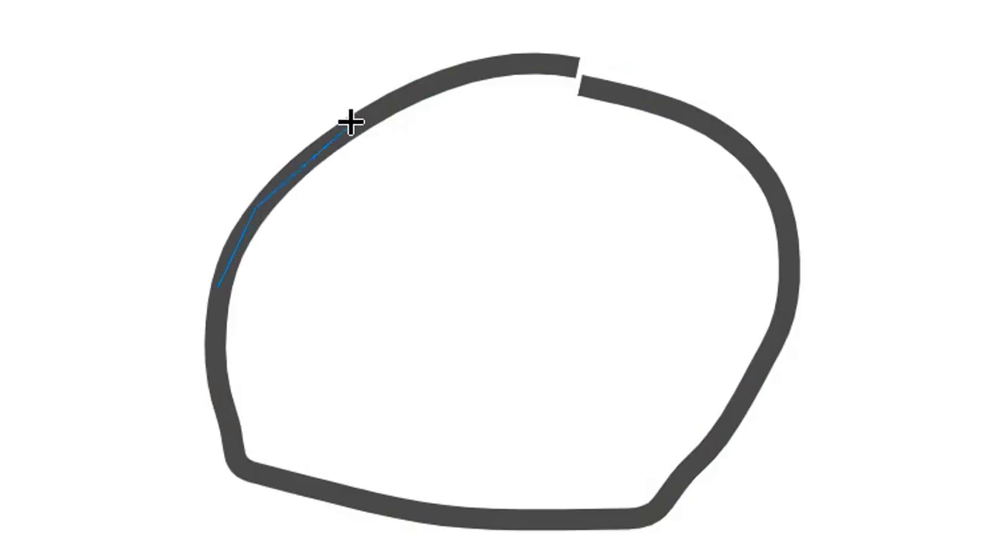
{"action": "mouse_move", "coordinate": [458, 73]}
{"action": "left_mouse_down"}
{"action": "mouse_move", "coordinate": [554, 60]}
{"action": "mouse_move", "coordinate": [631, 102]}
{"action": "mouse_move", "coordinate": [720, 121]}
{"action": "mouse_move", "coordinate": [795, 237]}
{"action": "left_mouse_up"}
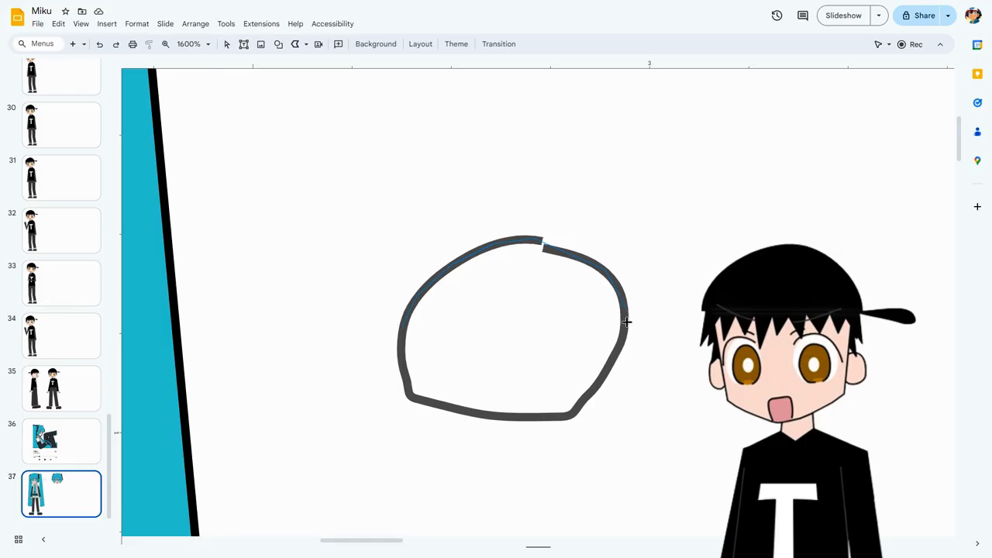
{"action": "left_click_drag", "start_coordinate": [626, 321], "coordinate": [617, 350]}
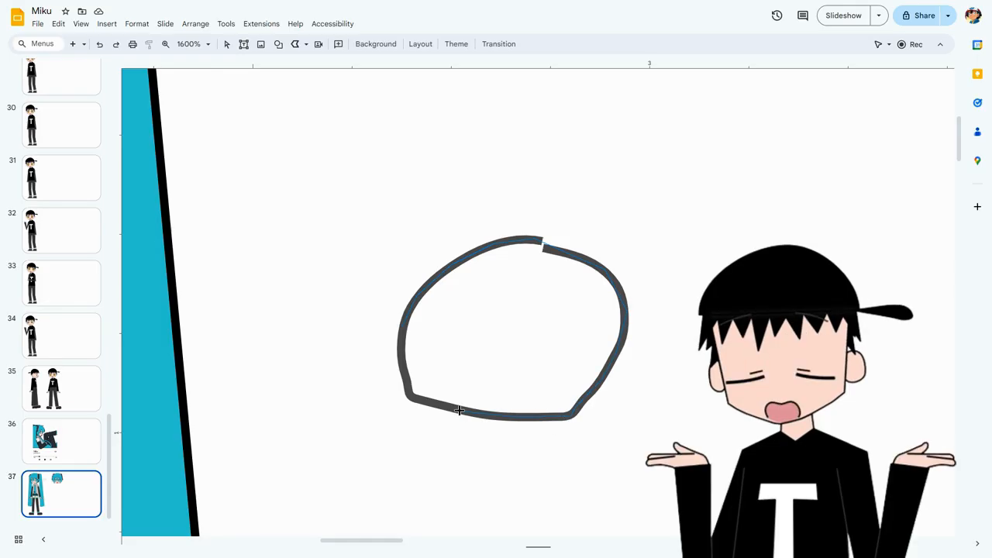
{"action": "left_click_drag", "start_coordinate": [415, 399], "coordinate": [403, 382]}
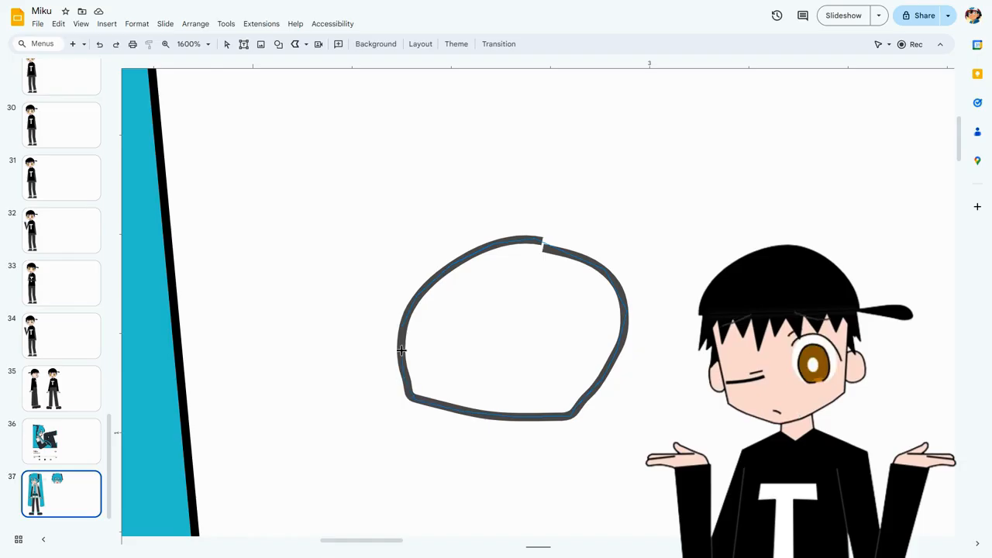
{"action": "left_click_drag", "start_coordinate": [401, 331], "coordinate": [396, 339]}
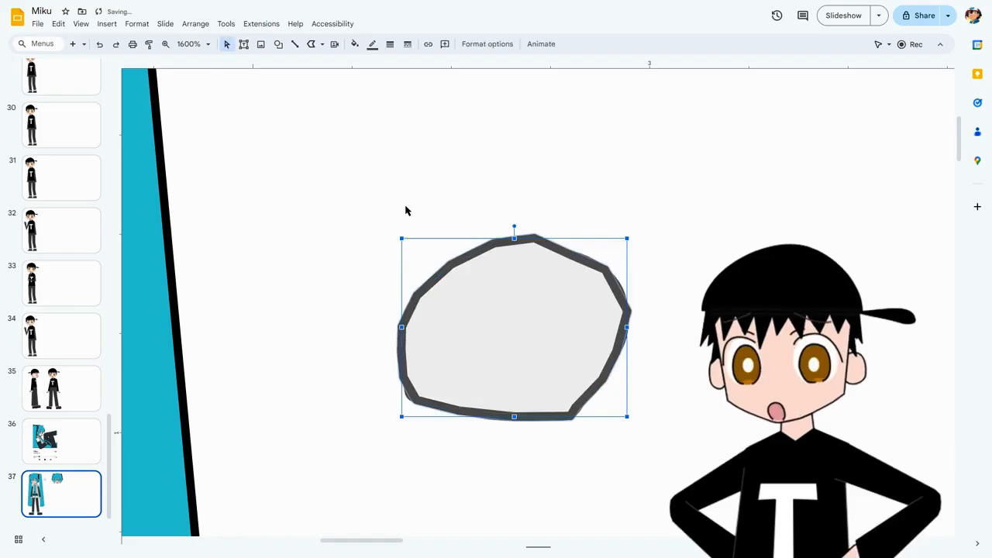
{"action": "left_click", "coordinate": [372, 44]}
{"action": "left_click", "coordinate": [430, 245]}
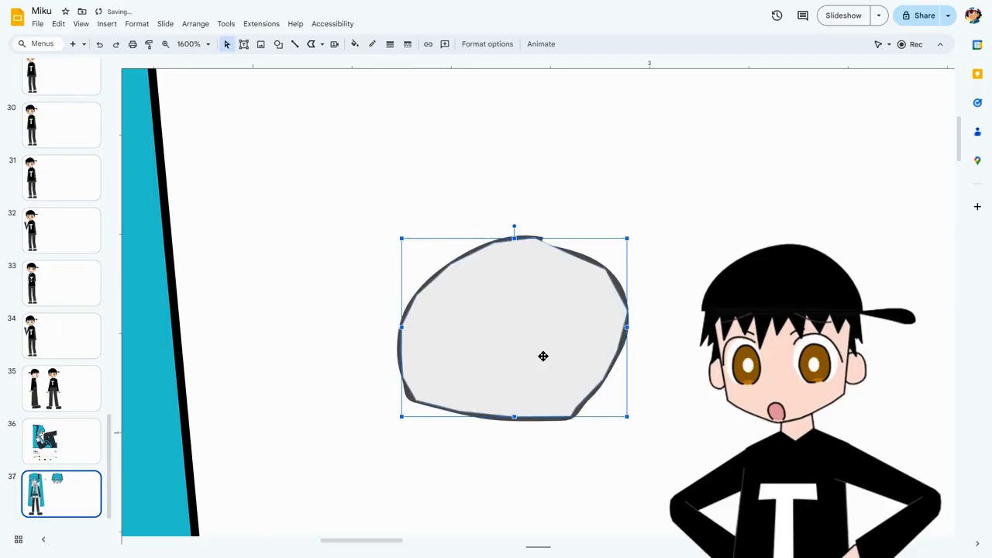
Cut and paste the scribbled outline to bring it in front of the grey polyline, and nudge it into alignment over the fill.
{"action": "left_click", "coordinate": [616, 281]}
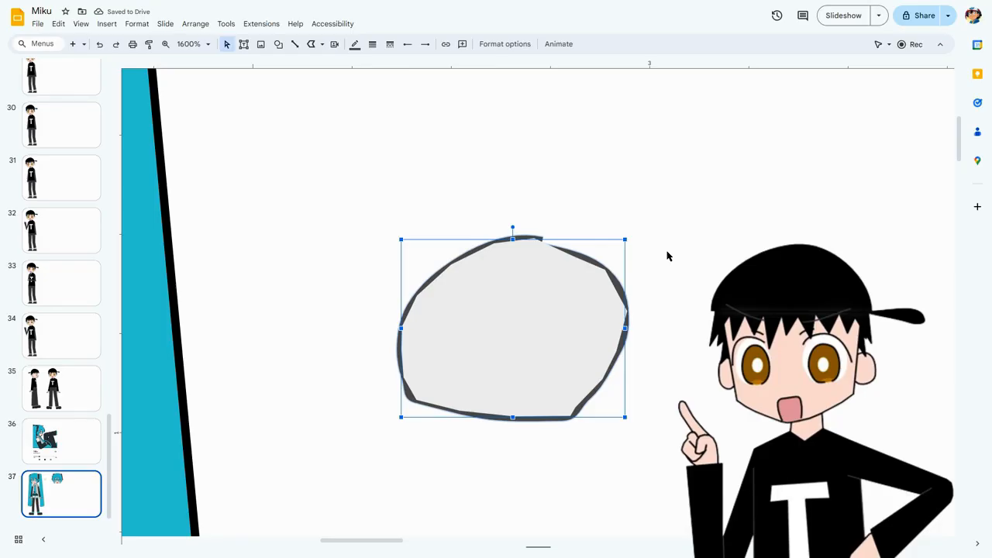
{"action": "key", "text": "ctrl+x"}
{"action": "key", "text": "ctrl+v"}
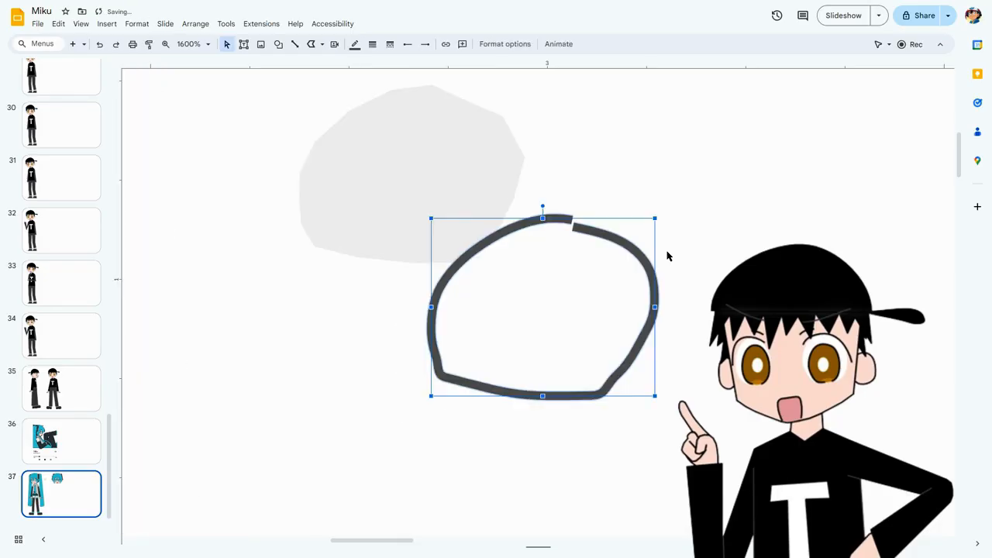
{"action": "scroll", "coordinate": [667, 256], "scroll_direction": "up", "scroll_amount": 1}
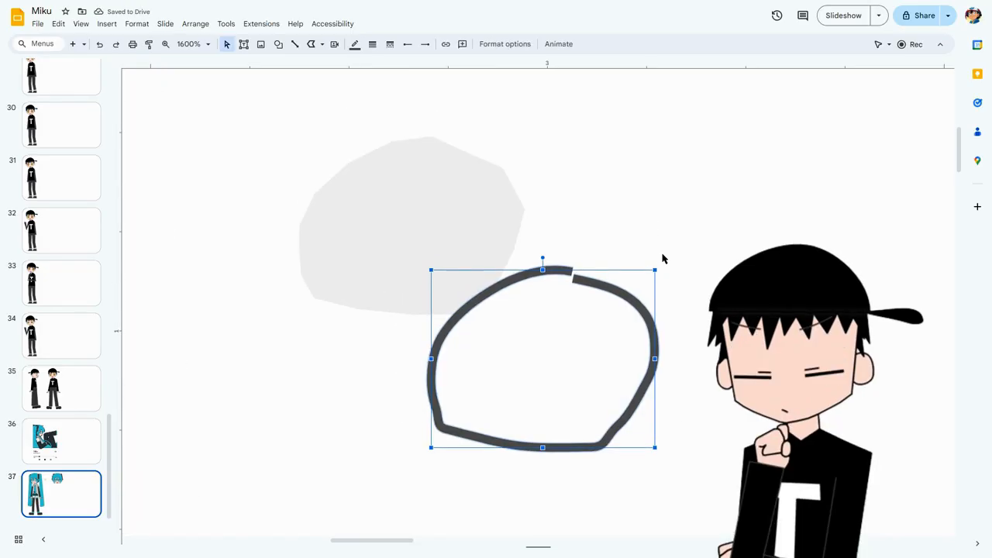
{"action": "key", "text": "Left"}
{"action": "key", "text": "Left"}
{"action": "key", "text": "Left"}
{"action": "key", "text": "Left"}
{"action": "key", "text": "Left"}
{"action": "key", "text": "Left"}
{"action": "key", "text": "Up"}
{"action": "key", "text": "Up"}
{"action": "key", "text": "Up"}
{"action": "key", "text": "Up"}
{"action": "key", "text": "Up"}
{"action": "key", "text": "Up"}
{"action": "key", "text": "Up"}
{"action": "key", "text": "Up"}
{"action": "key", "text": "Up"}
{"action": "key", "text": "Up"}
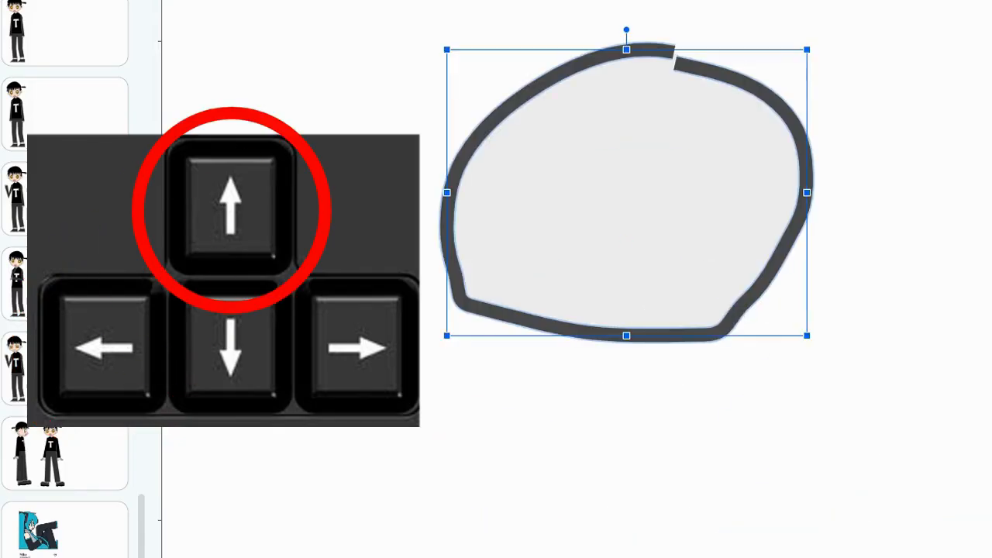
{"action": "scroll", "coordinate": [660, 258], "scroll_direction": "up", "scroll_amount": 2}
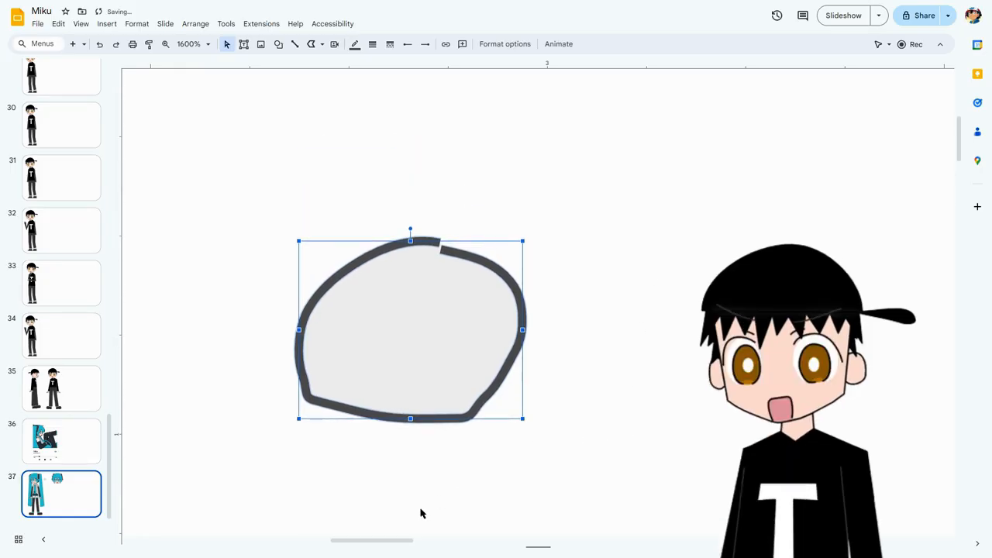
Select the scribbled outline together with the grey polyline fill and group them.
{"action": "left_click_drag", "start_coordinate": [399, 541], "coordinate": [396, 540]}
{"action": "left_click", "coordinate": [459, 460]}
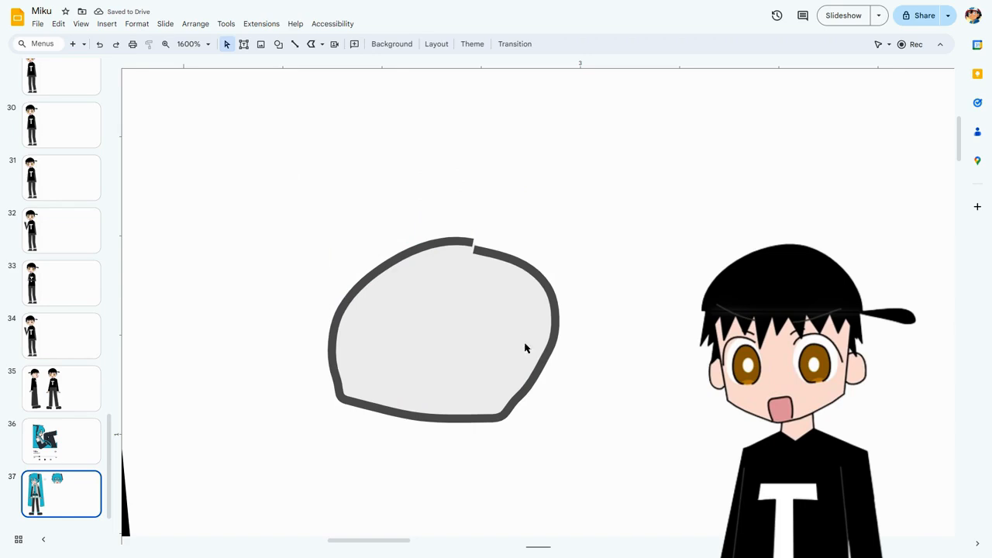
{"action": "left_click", "coordinate": [514, 322]}
{"action": "left_click", "coordinate": [496, 252]}
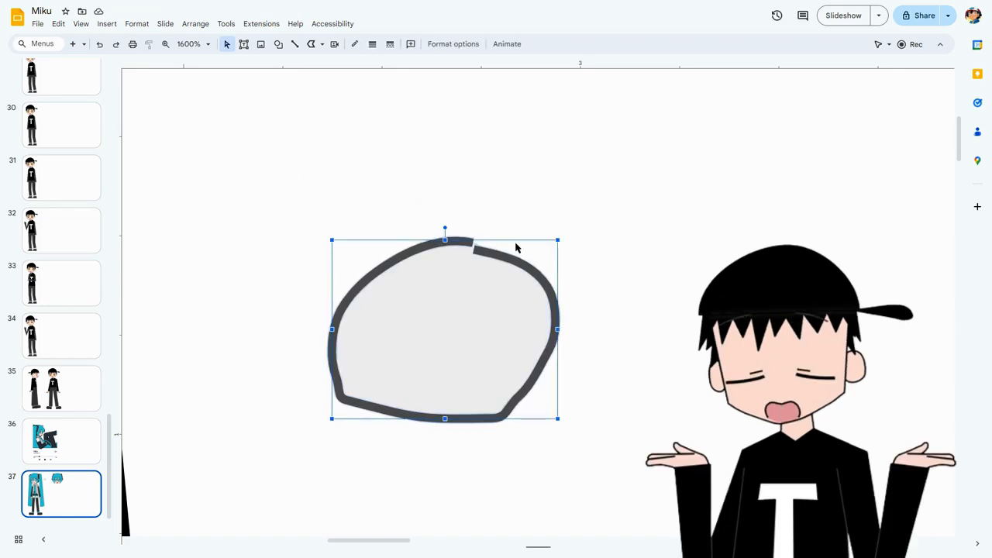
Change the fill of the grouped polyline to blue.
{"action": "left_click", "coordinate": [208, 43]}
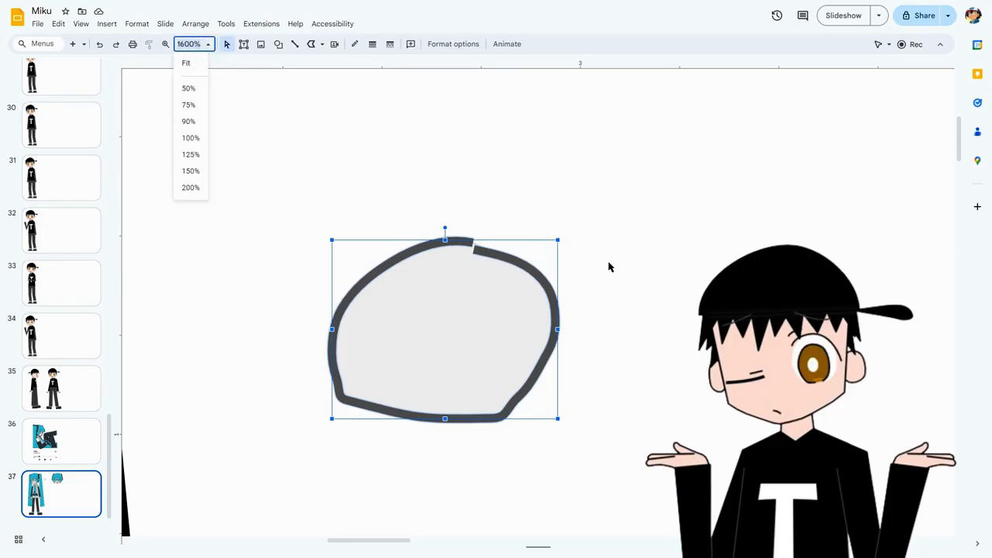
{"action": "left_click", "coordinate": [448, 319]}
{"action": "left_click", "coordinate": [447, 319]}
{"action": "left_click", "coordinate": [355, 44]}
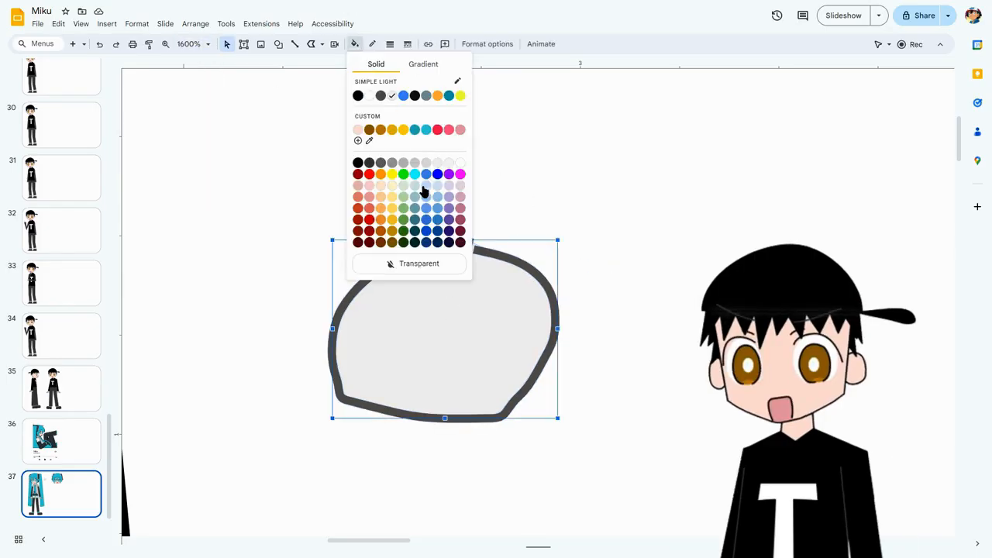
{"action": "left_click", "coordinate": [438, 178]}
{"action": "left_click", "coordinate": [626, 240]}
Change the scribbled outline's line color to black within the group.
{"action": "left_click", "coordinate": [498, 254]}
{"action": "left_click", "coordinate": [355, 44]}
{"action": "left_click", "coordinate": [359, 144]}
{"action": "left_click", "coordinate": [626, 216]}
Fit the whole slide in view and enlarge the grouped blue shape to about 4.75 in wide and 3.75 in high.
{"action": "left_click", "coordinate": [200, 44]}
{"action": "left_click", "coordinate": [203, 62]}
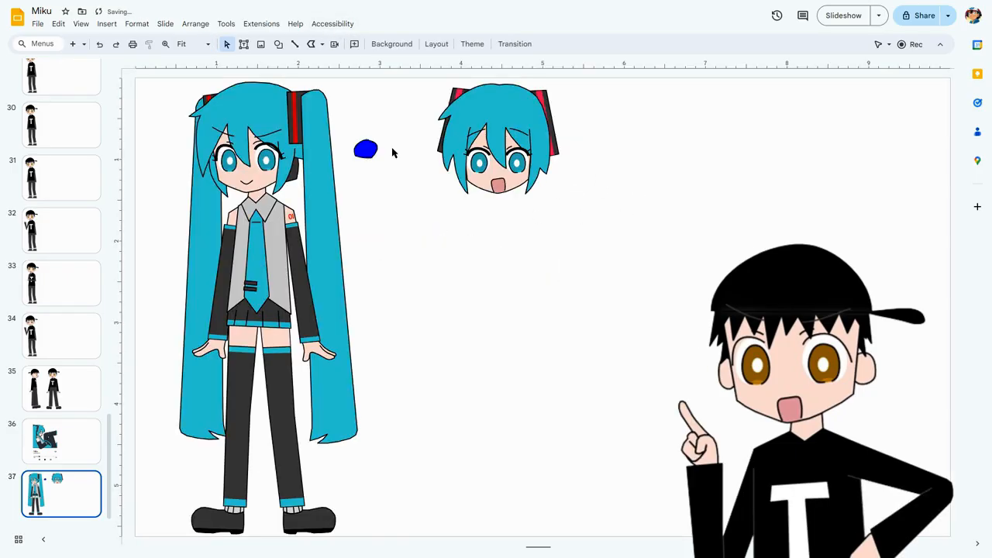
{"action": "left_click", "coordinate": [361, 141]}
{"action": "left_click_drag", "start_coordinate": [359, 128], "coordinate": [717, 413]}
{"action": "left_click_drag", "start_coordinate": [741, 434], "coordinate": [742, 435]}
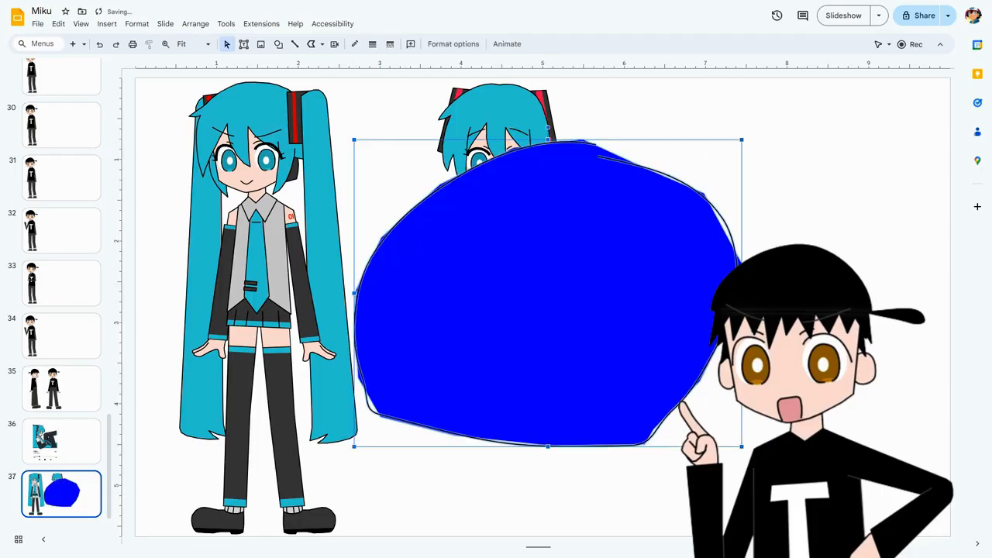
{"action": "key", "text": "Escape"}
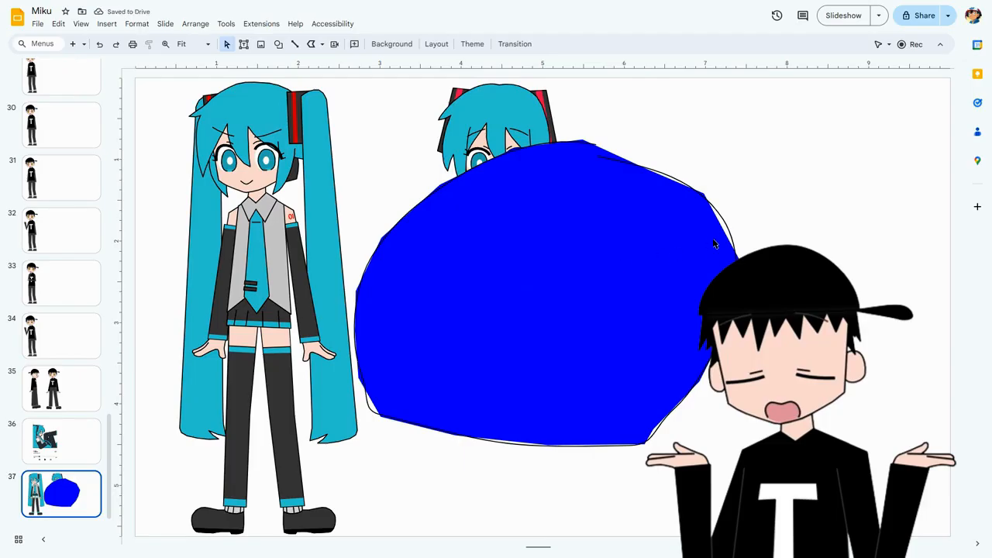
Examine how closely the enlarged blue fill follows the black scribbled outline along its edges.
{"action": "left_click", "coordinate": [720, 240]}
{"action": "scroll", "coordinate": [759, 236], "scroll_direction": "up", "scroll_amount": 10}
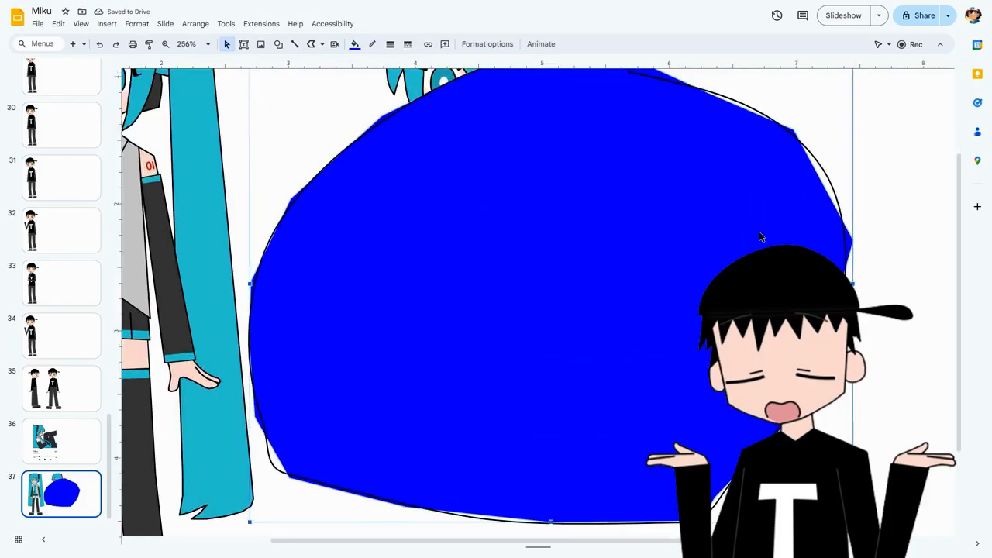
{"action": "left_click_drag", "start_coordinate": [538, 543], "coordinate": [364, 544]}
{"action": "scroll", "coordinate": [642, 268], "scroll_direction": "up", "scroll_amount": 3}
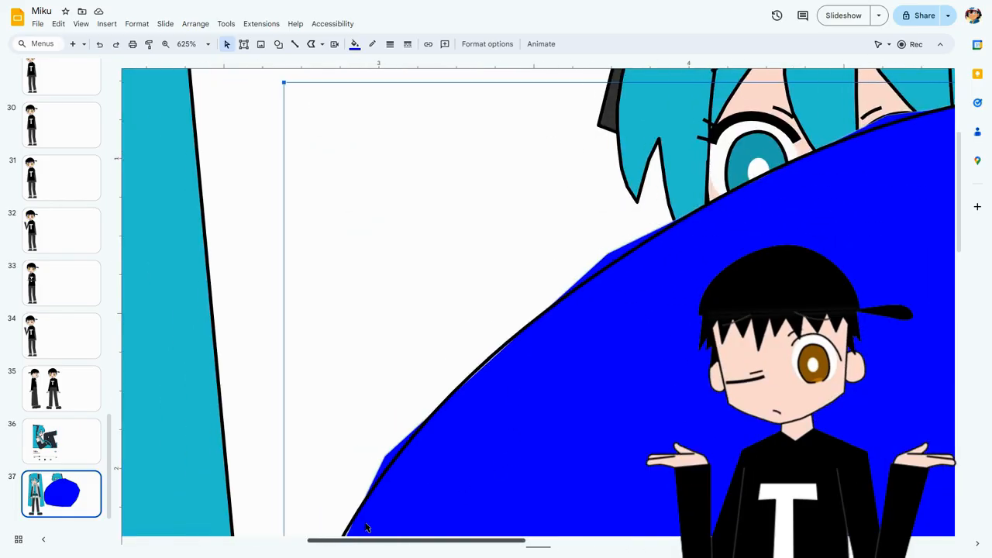
Fit the whole slide in view and delete the large blue shape together with its scribbled outline.
{"action": "left_click", "coordinate": [207, 43]}
{"action": "left_click", "coordinate": [195, 68]}
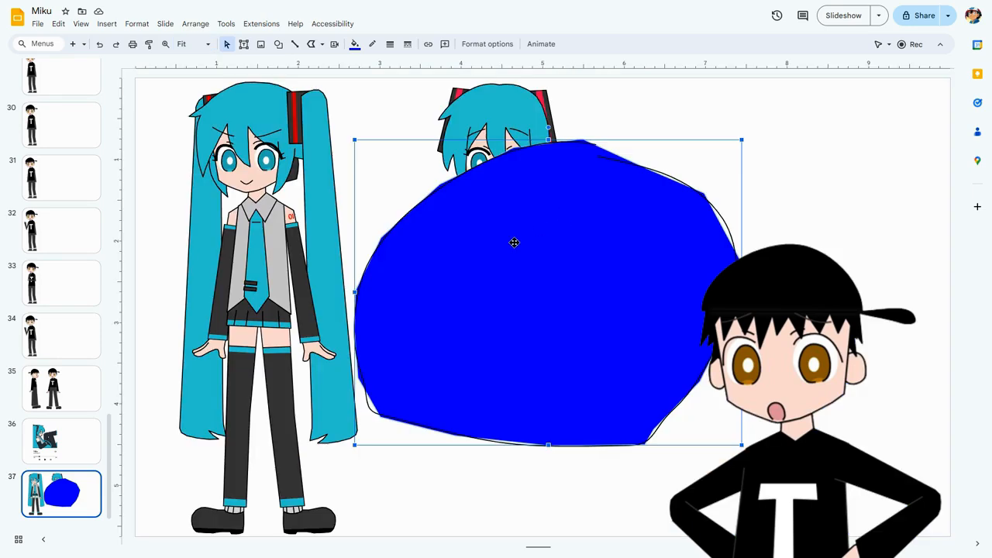
{"action": "key", "text": "ctrl+z"}
{"action": "left_click", "coordinate": [700, 191]}
{"action": "key", "text": "Delete"}
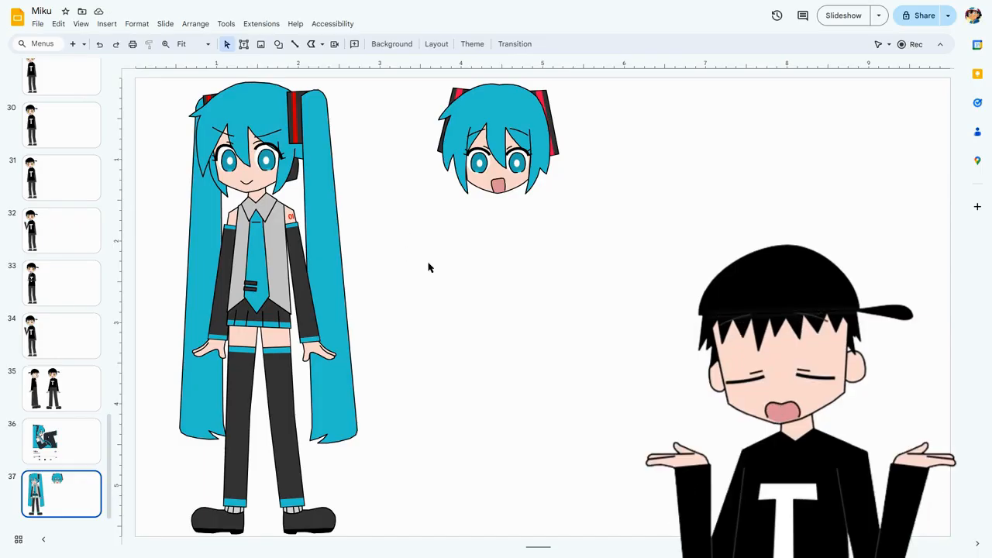
Examine the full-body Miku on slide 37 up close, from the skirt and legs to the hand beside the long hair.
{"action": "scroll", "coordinate": [428, 268], "scroll_direction": "up", "scroll_amount": 5}
{"action": "left_click_drag", "start_coordinate": [398, 540], "coordinate": [162, 526]}
{"action": "scroll", "coordinate": [348, 334], "scroll_direction": "up", "scroll_amount": 5}
{"action": "scroll", "coordinate": [349, 334], "scroll_direction": "up", "scroll_amount": 2}
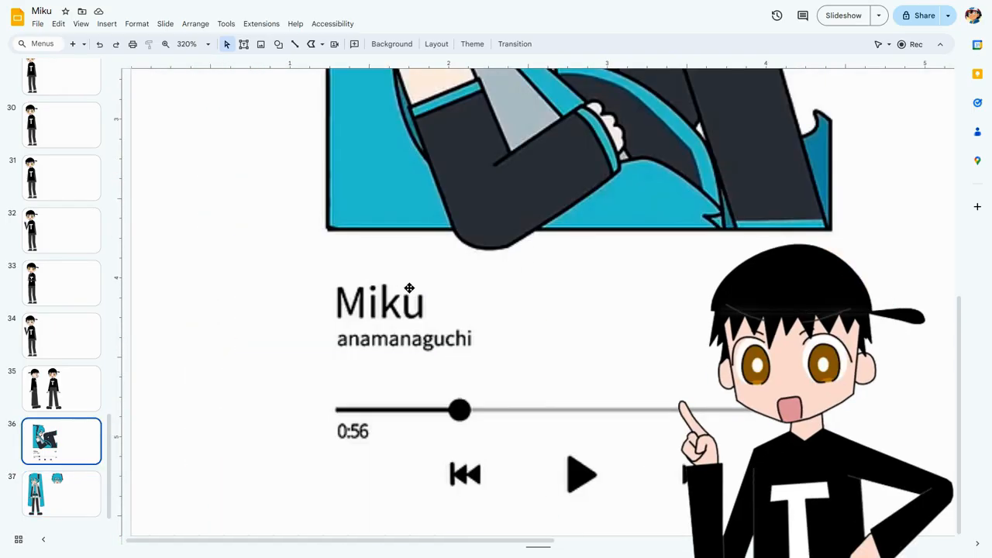
{"action": "left_click", "coordinate": [61, 500]}
{"action": "scroll", "coordinate": [358, 283], "scroll_direction": "up", "scroll_amount": 5}
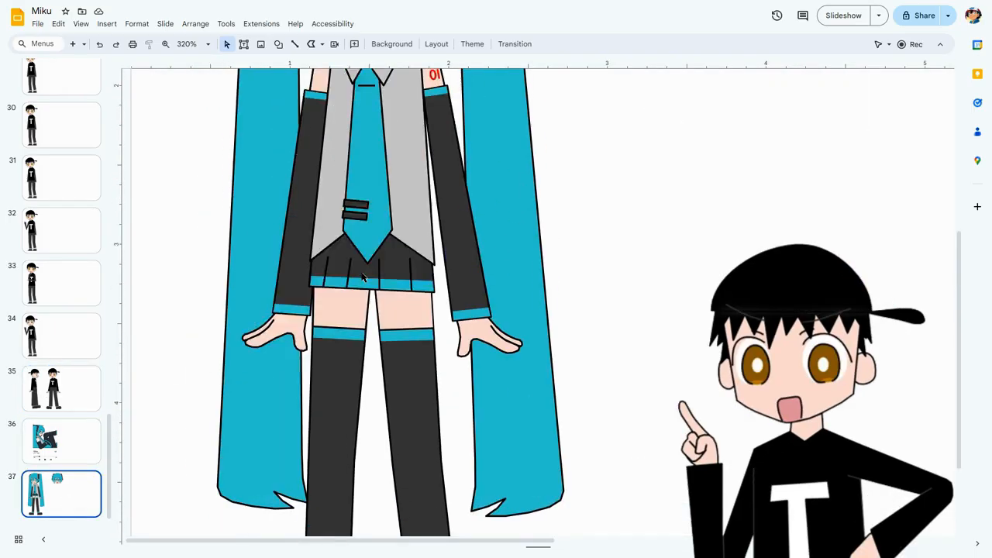
{"action": "scroll", "coordinate": [364, 281], "scroll_direction": "down", "scroll_amount": 3}
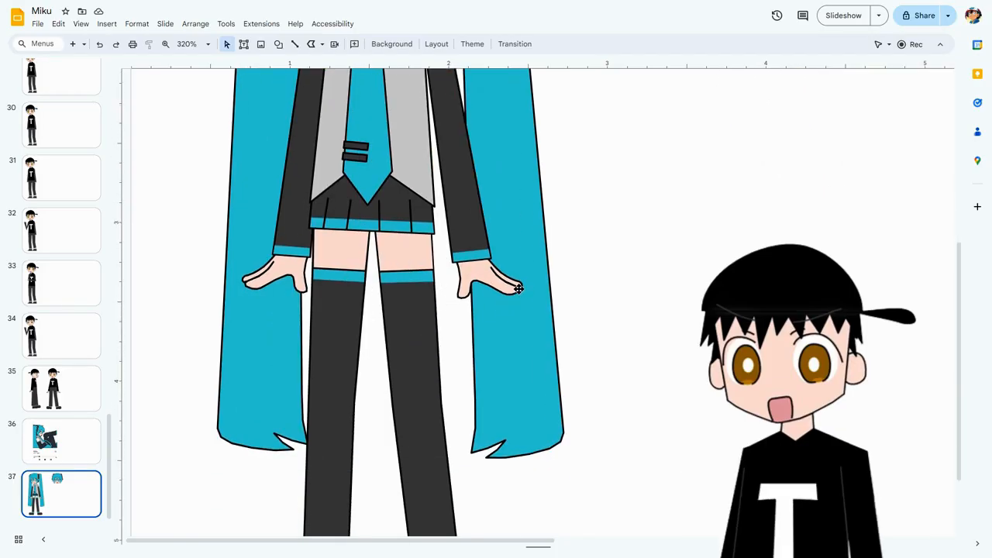
{"action": "scroll", "coordinate": [518, 288], "scroll_direction": "up", "scroll_amount": 6}
{"action": "left_click_drag", "start_coordinate": [334, 544], "coordinate": [320, 545]}
{"action": "scroll", "coordinate": [411, 333], "scroll_direction": "up", "scroll_amount": 3}
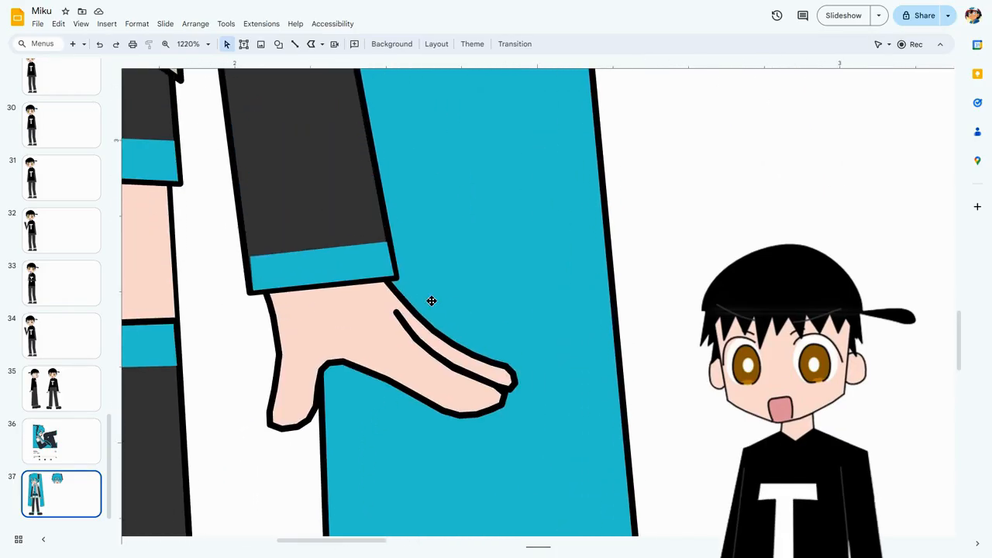
Try scribbling a freehand hand outline in the empty space beside Miku's long hair.
{"action": "left_click", "coordinate": [322, 43]}
{"action": "left_click", "coordinate": [338, 144]}
{"action": "mouse_move", "coordinate": [663, 453]}
{"action": "left_mouse_down"}
{"action": "mouse_move", "coordinate": [699, 204]}
{"action": "mouse_move", "coordinate": [771, 188]}
{"action": "mouse_move", "coordinate": [851, 253]}
{"action": "mouse_move", "coordinate": [854, 273]}
{"action": "left_mouse_up"}
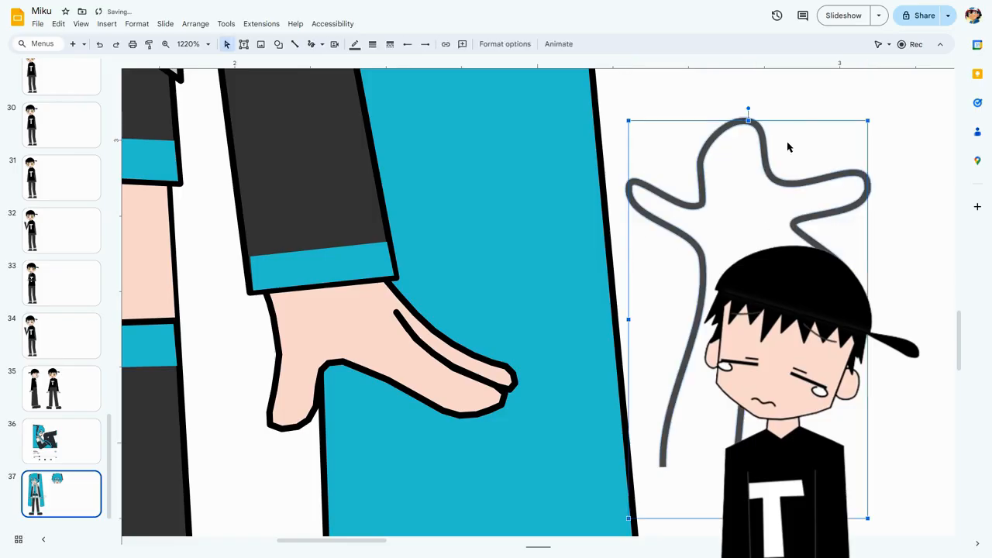
{"action": "key", "text": "Delete"}
Inspect the individual edit points that make up the outline of Miku's hand.
{"action": "left_click", "coordinate": [410, 379]}
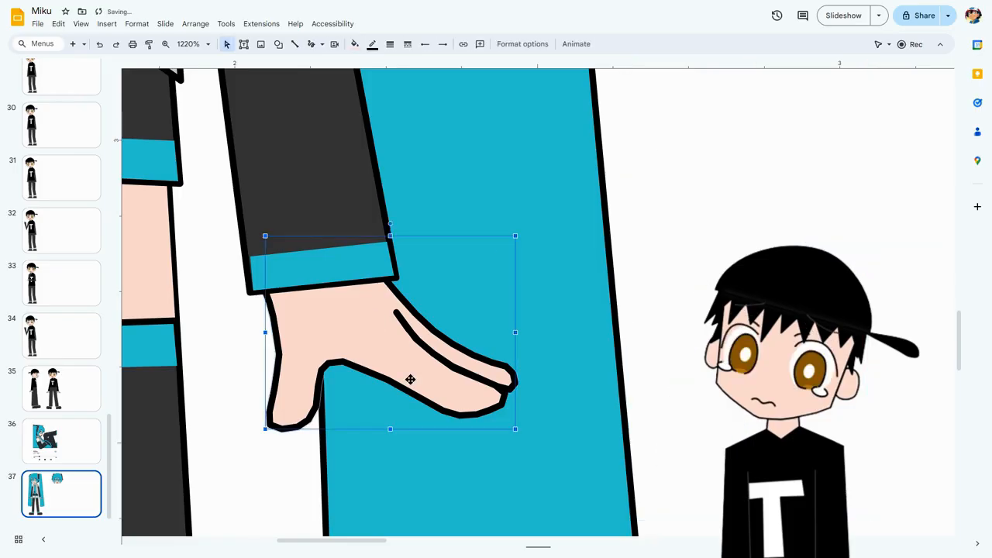
{"action": "left_click_drag", "start_coordinate": [344, 538], "coordinate": [334, 540]}
{"action": "double_click", "coordinate": [411, 362]}
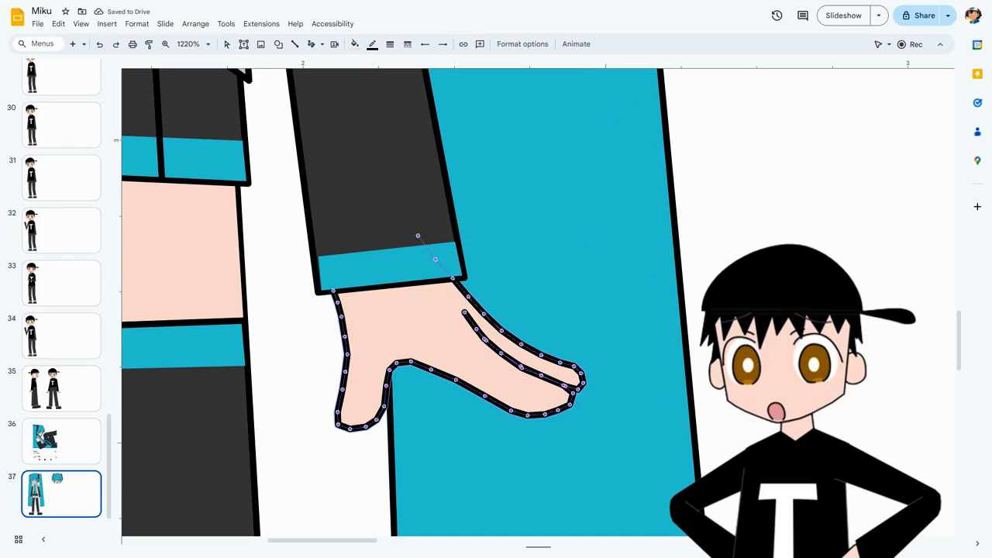
{"action": "key", "text": "Escape"}
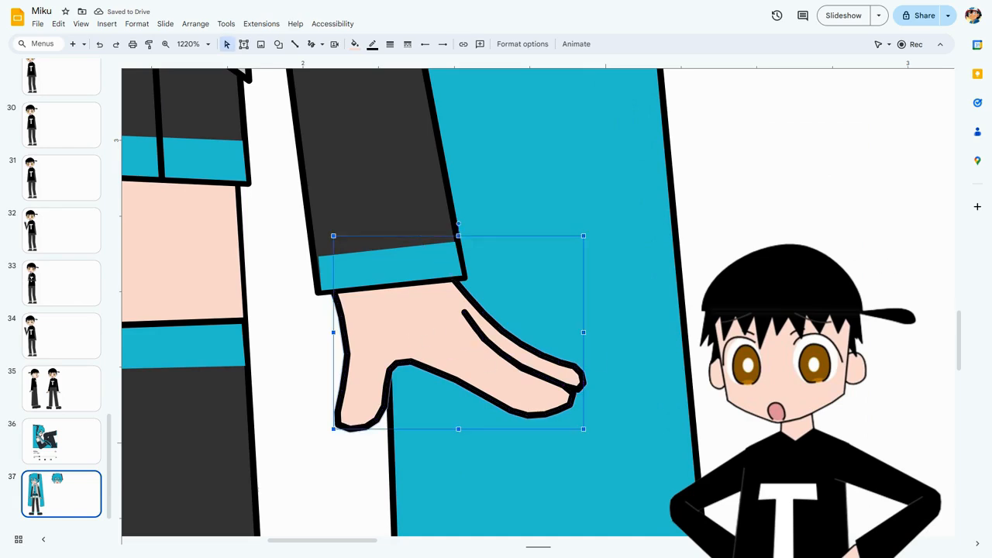
{"action": "key", "text": "Down"}
{"action": "key", "text": "Up"}
{"action": "key", "text": "Escape"}
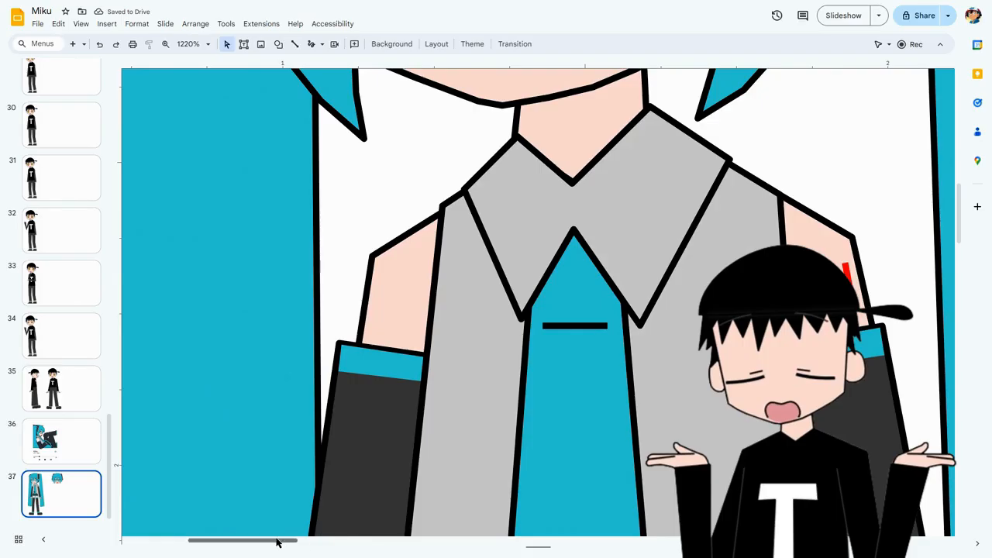
Examine Miku's upper body and inspect the edit points of the gray collar shape.
{"action": "left_click_drag", "start_coordinate": [278, 540], "coordinate": [303, 541]}
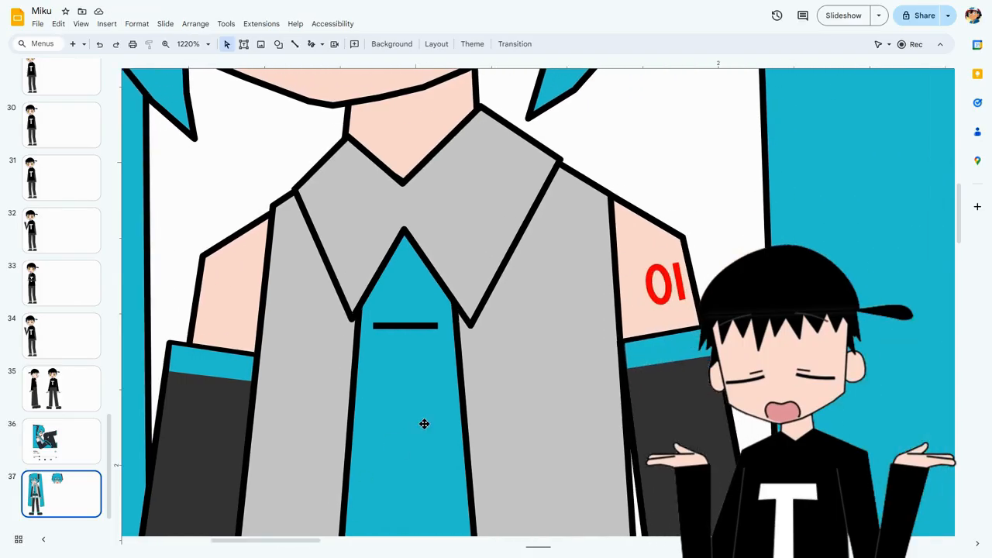
{"action": "left_click", "coordinate": [677, 353]}
{"action": "key", "text": "Escape"}
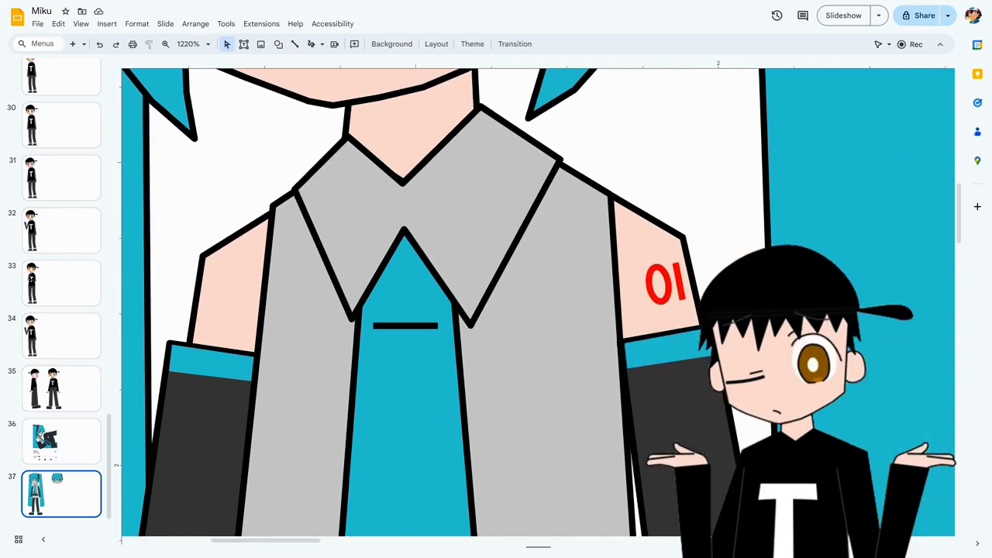
{"action": "scroll", "coordinate": [485, 245], "scroll_direction": "up", "scroll_amount": 4}
{"action": "scroll", "coordinate": [484, 245], "scroll_direction": "down", "scroll_amount": 3}
{"action": "left_click", "coordinate": [485, 244]}
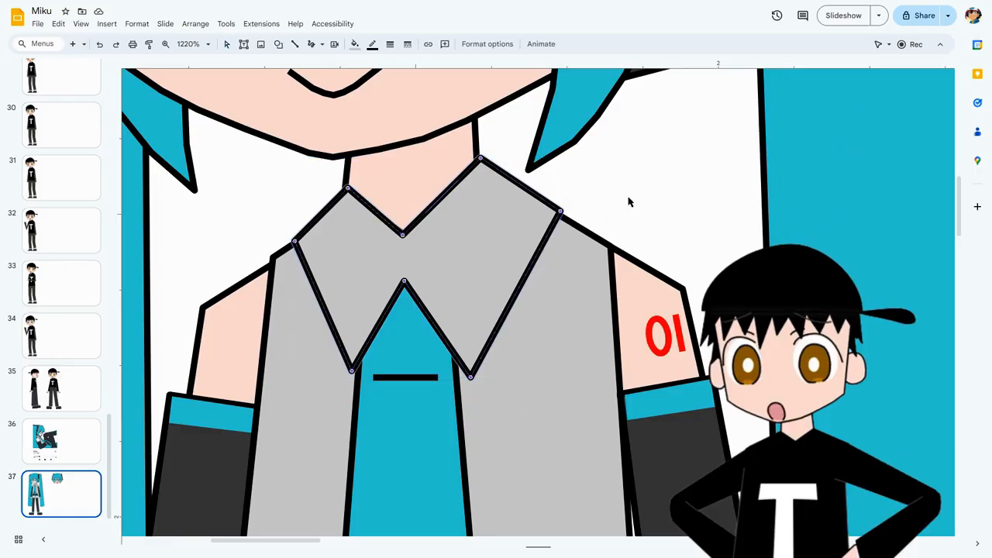
{"action": "key", "text": "Escape"}
{"action": "scroll", "coordinate": [633, 195], "scroll_direction": "up", "scroll_amount": 3}
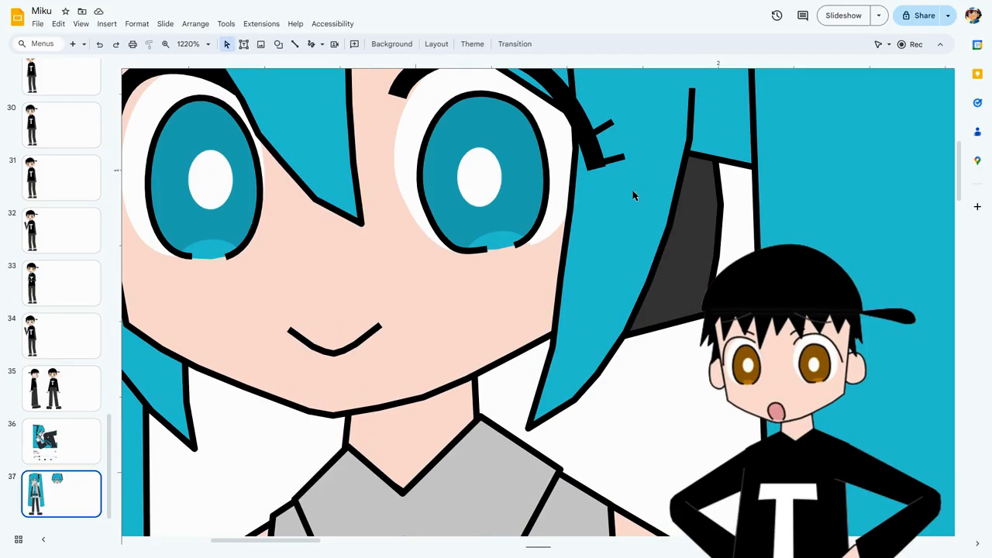
Examine the shapes of Miku's hair by selecting the side strand and the borderless teal fill over the top of the head.
{"action": "left_click", "coordinate": [624, 289]}
{"action": "scroll", "coordinate": [624, 289], "scroll_direction": "up", "scroll_amount": 3}
{"action": "scroll", "coordinate": [624, 293], "scroll_direction": "up", "scroll_amount": 3}
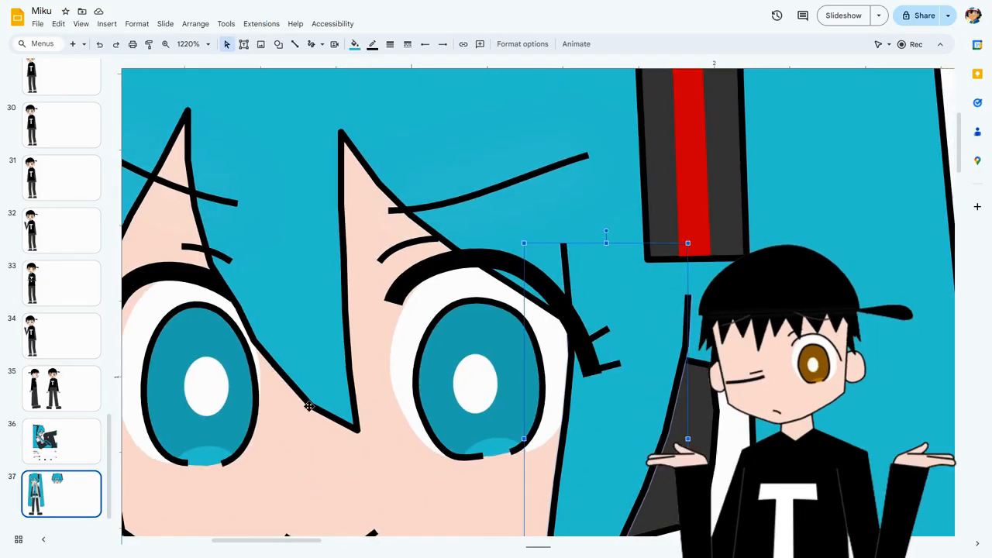
{"action": "left_click_drag", "start_coordinate": [302, 545], "coordinate": [259, 545]}
{"action": "left_click", "coordinate": [597, 160]}
{"action": "scroll", "coordinate": [612, 175], "scroll_direction": "up", "scroll_amount": 1}
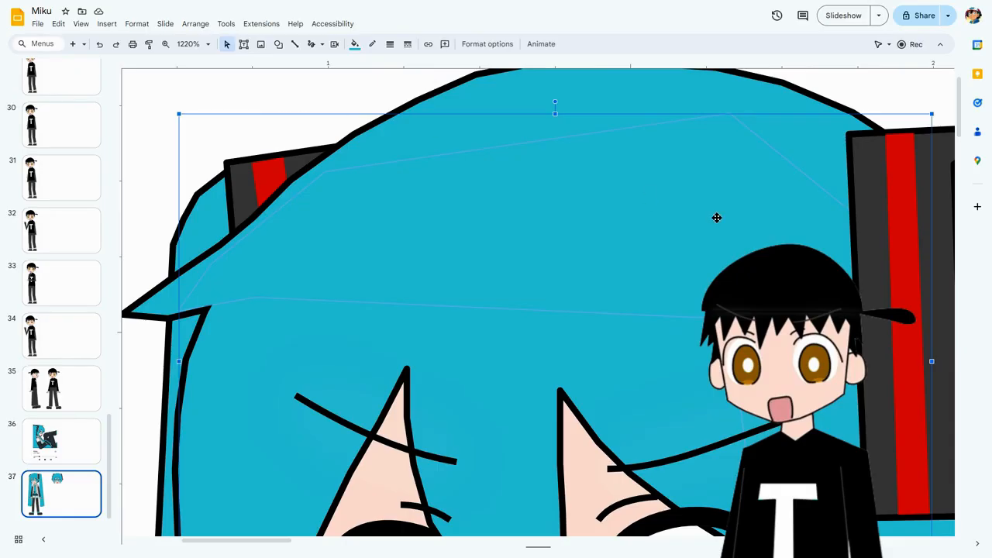
{"action": "scroll", "coordinate": [715, 218], "scroll_direction": "down", "scroll_amount": 3}
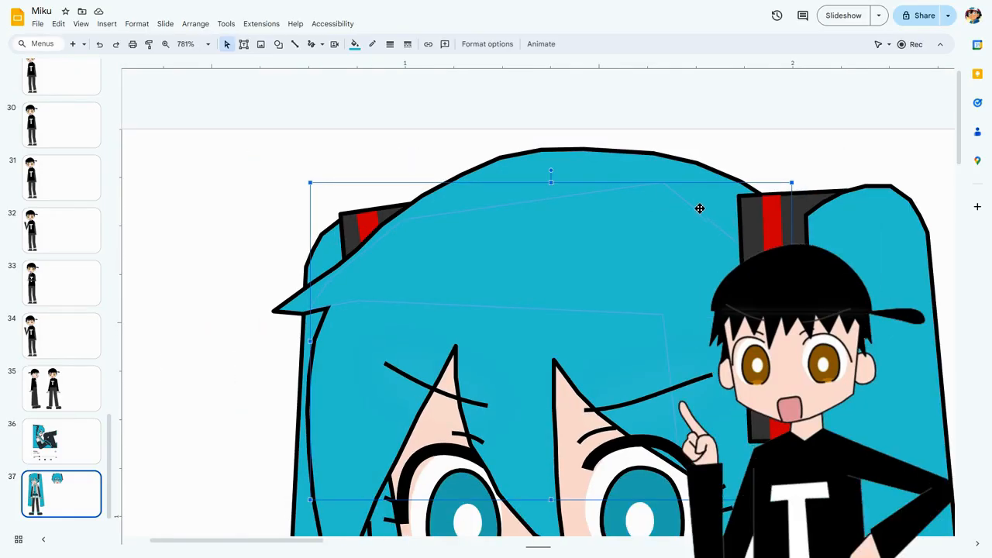
{"action": "left_click_drag", "start_coordinate": [322, 540], "coordinate": [339, 540]}
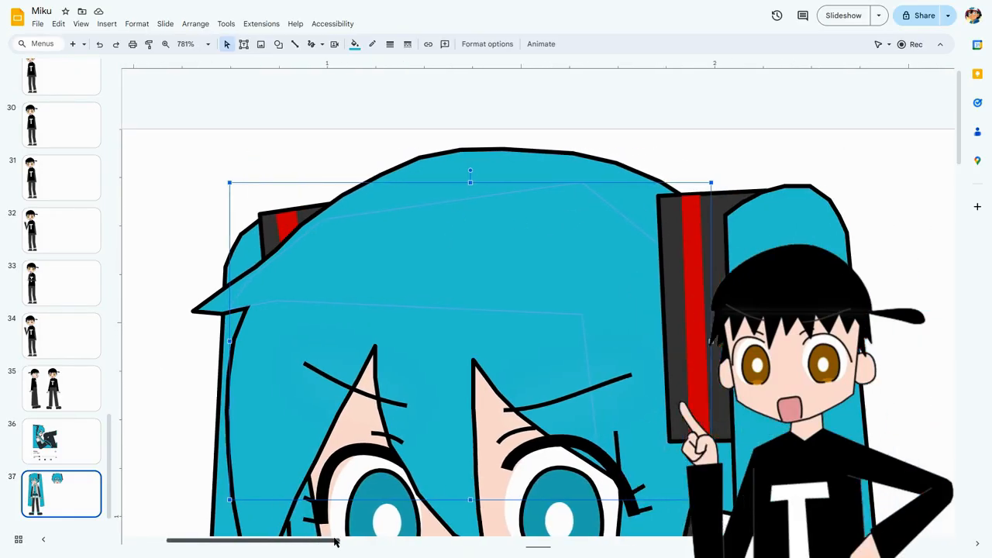
{"action": "scroll", "coordinate": [525, 384], "scroll_direction": "down", "scroll_amount": 1}
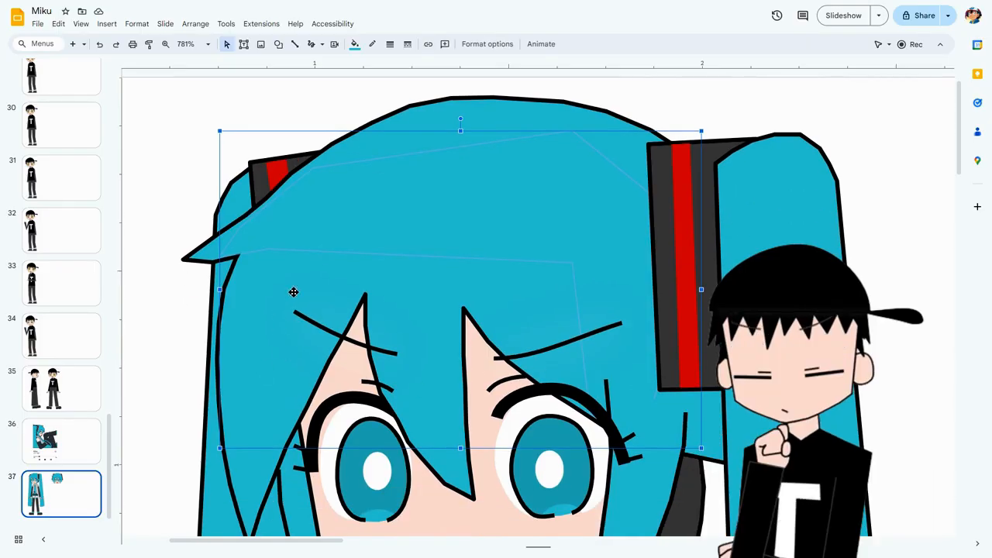
Draw a four-sided polyline about 0.6 in wide and 0.8 in high in the empty space between the two Miku drawings.
{"action": "left_click", "coordinate": [315, 85]}
{"action": "left_click", "coordinate": [322, 44]}
{"action": "left_click", "coordinate": [338, 148]}
{"action": "left_click_drag", "start_coordinate": [338, 540], "coordinate": [482, 540]}
{"action": "left_click", "coordinate": [291, 244]}
{"action": "left_click", "coordinate": [284, 406]}
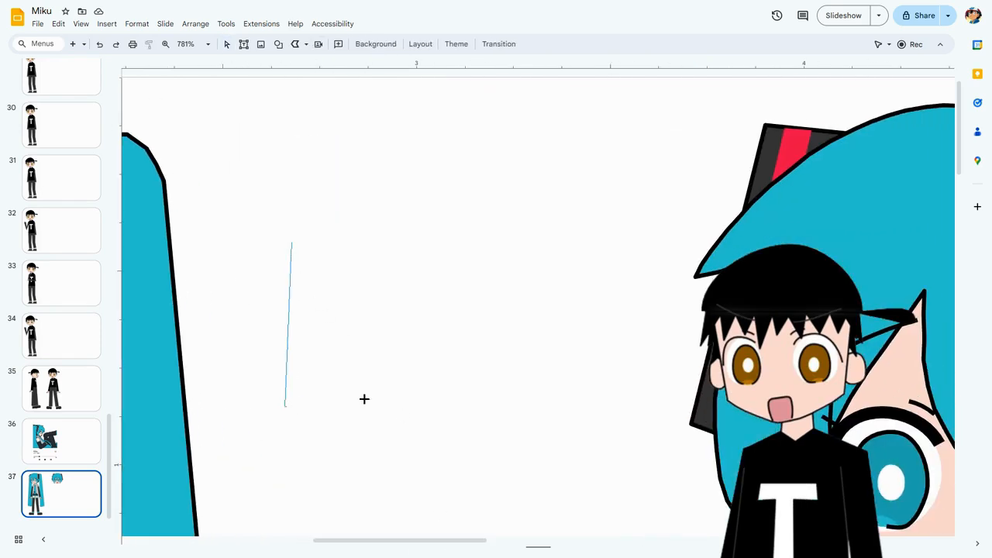
{"action": "left_click", "coordinate": [528, 405]}
{"action": "left_click", "coordinate": [498, 106]}
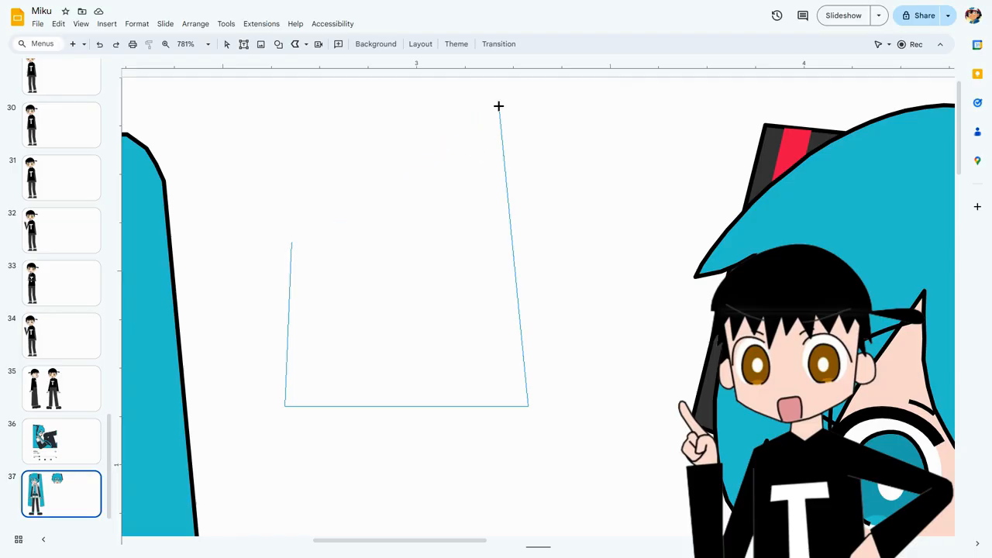
Finish the open polyline, try a black border and blue fill on it, and delete the shape.
{"action": "double_click", "coordinate": [498, 106]}
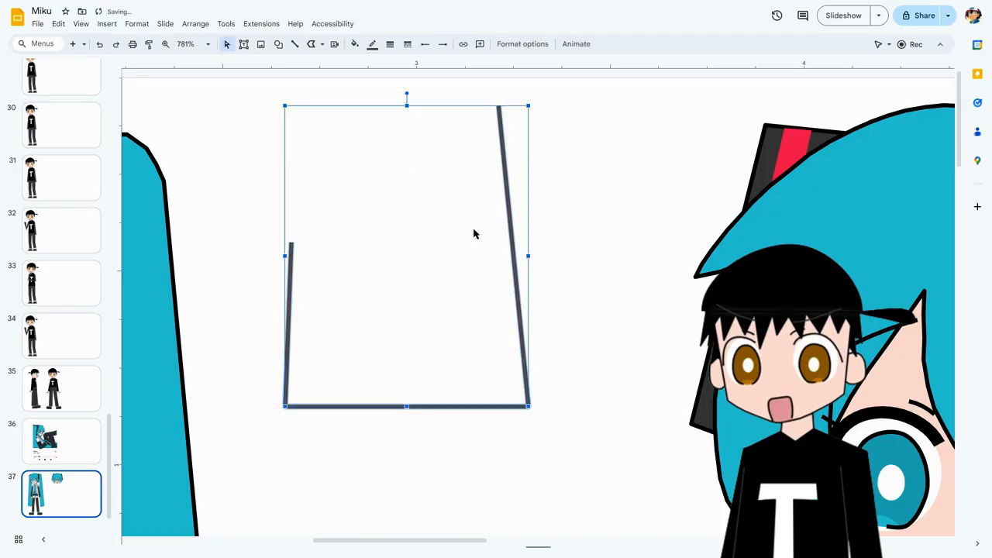
{"action": "left_click", "coordinate": [372, 43]}
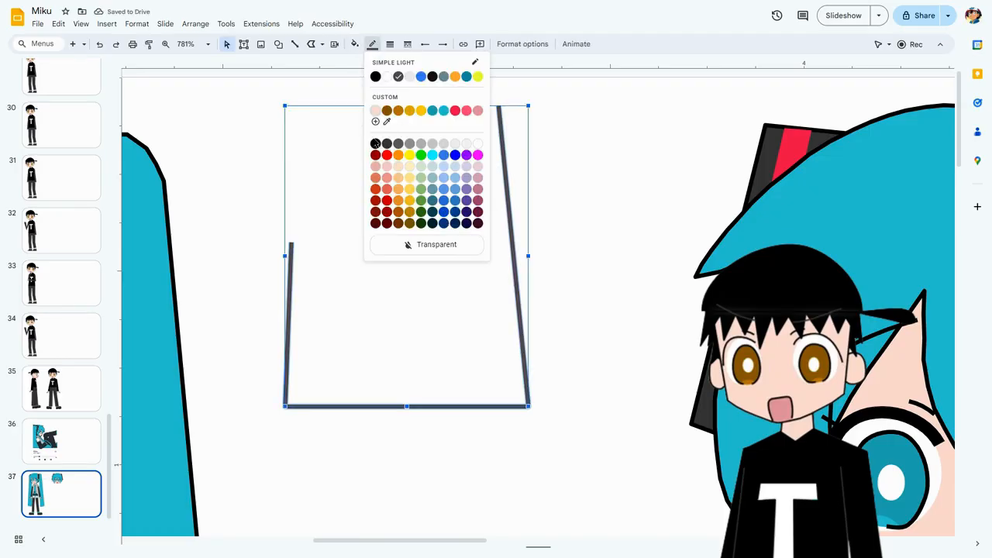
{"action": "left_click", "coordinate": [377, 75]}
{"action": "left_click", "coordinate": [355, 43]}
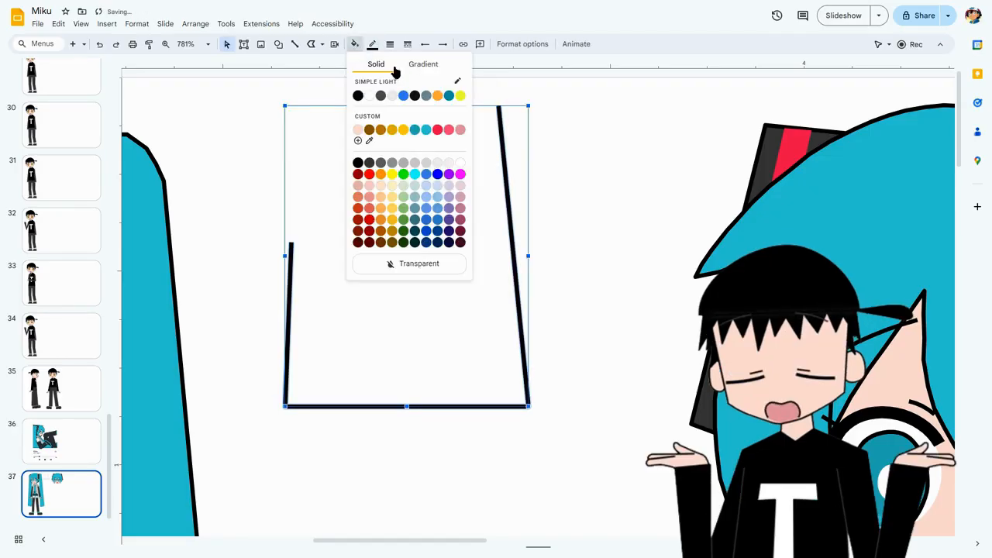
{"action": "left_click", "coordinate": [425, 174]}
{"action": "mouse_move", "coordinate": [454, 236]}
{"action": "left_mouse_down"}
{"action": "mouse_move", "coordinate": [499, 294]}
{"action": "mouse_move", "coordinate": [511, 289]}
{"action": "mouse_move", "coordinate": [446, 251]}
{"action": "left_mouse_up"}
{"action": "key", "text": "Delete"}
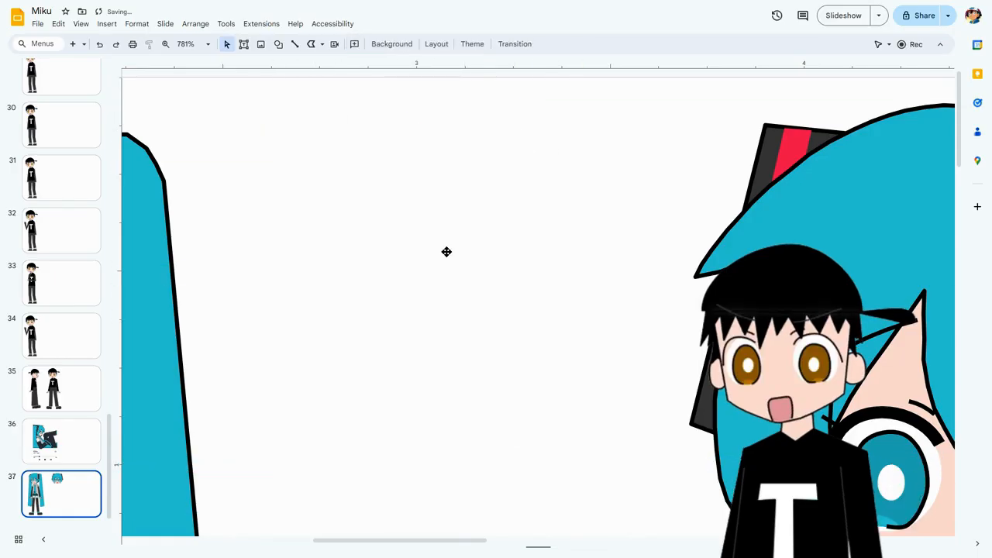
Draw a new open three-segment polyline about 0.7 in wide and 0.8 in high in the empty space between the two Miku drawings.
{"action": "left_click", "coordinate": [312, 43]}
{"action": "left_click", "coordinate": [293, 244]}
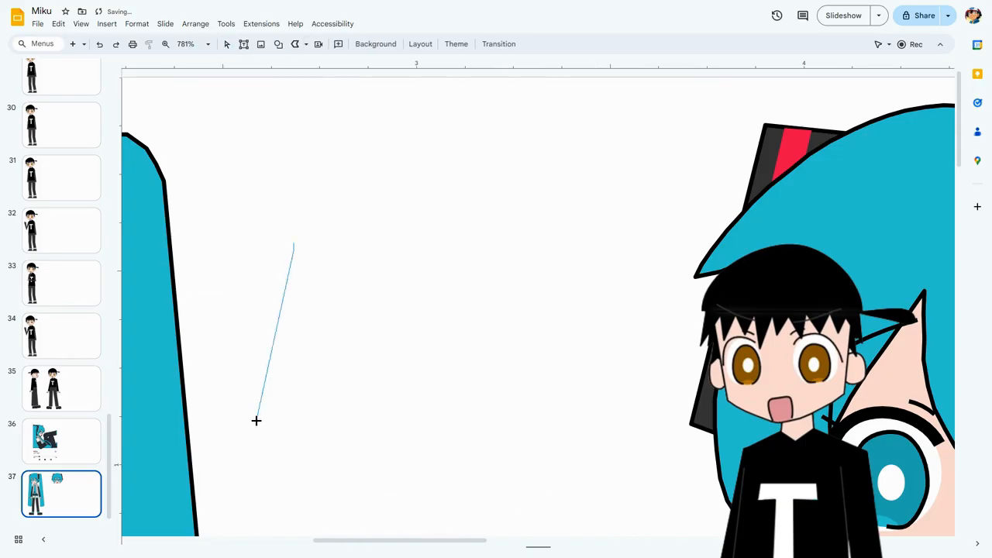
{"action": "left_click", "coordinate": [281, 417]}
{"action": "left_click", "coordinate": [557, 412]}
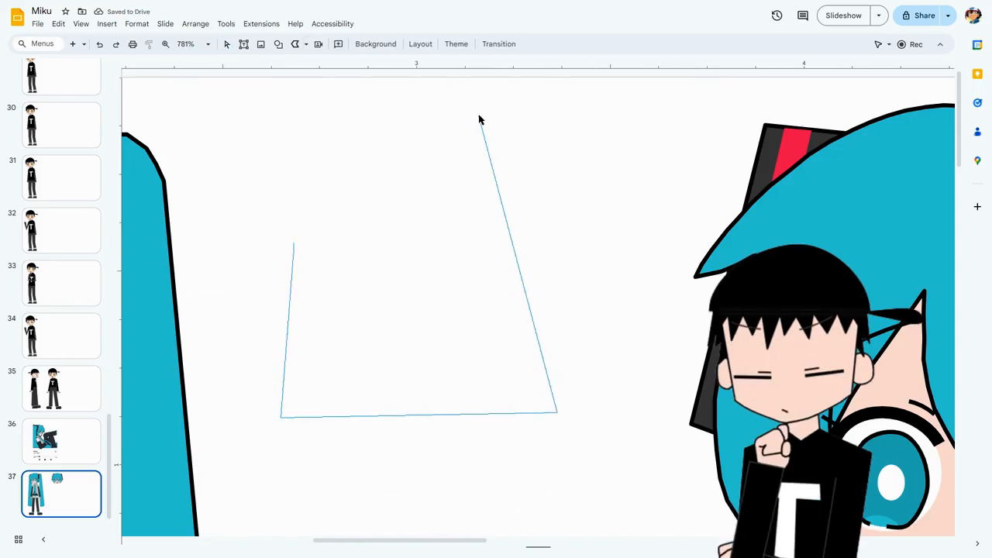
{"action": "double_click", "coordinate": [478, 117]}
{"action": "left_click", "coordinate": [421, 264]}
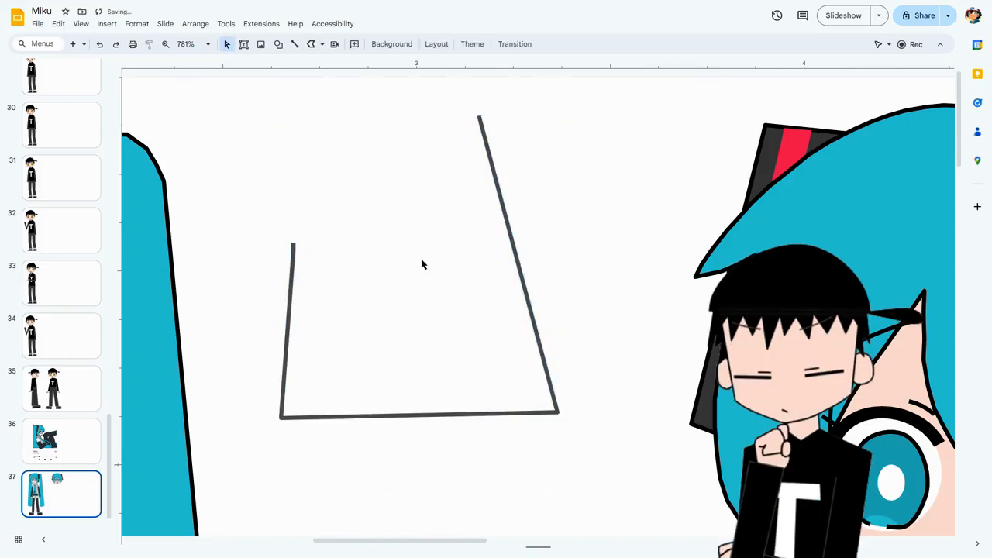
Try extending the polyline's shorter side by raising its open end point, and undo that change.
{"action": "left_click", "coordinate": [293, 245]}
{"action": "double_click", "coordinate": [293, 247]}
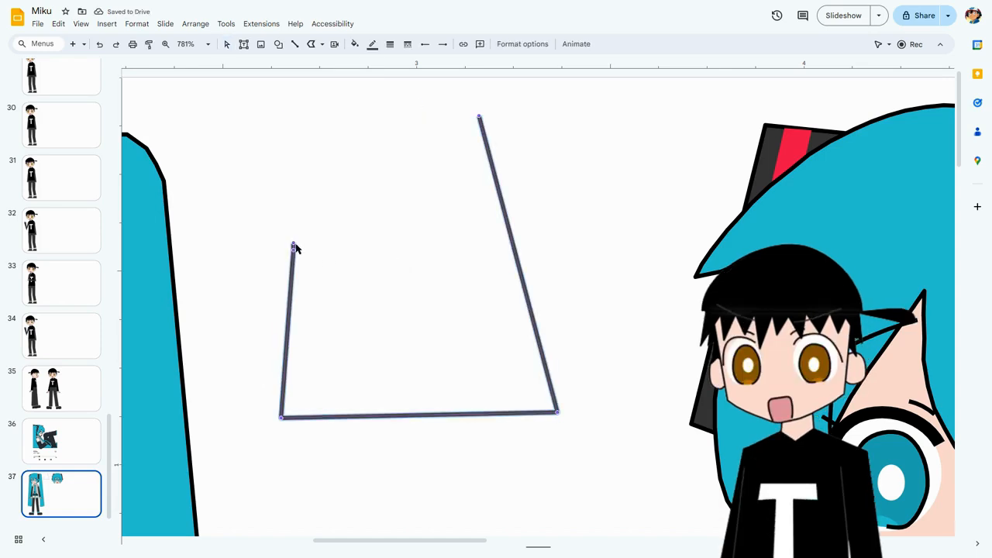
{"action": "left_click_drag", "start_coordinate": [293, 243], "coordinate": [310, 120]}
{"action": "left_click", "coordinate": [344, 141]}
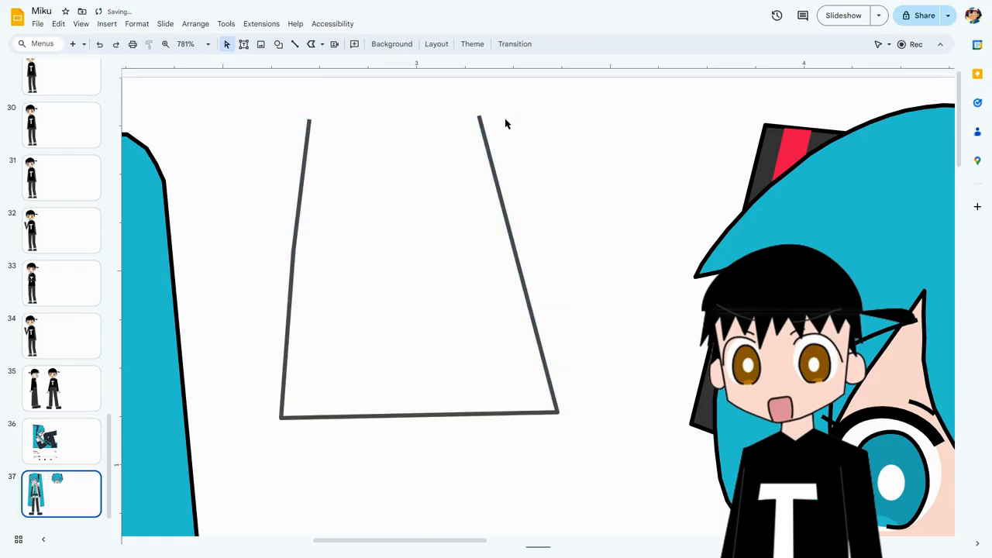
{"action": "left_click", "coordinate": [100, 44]}
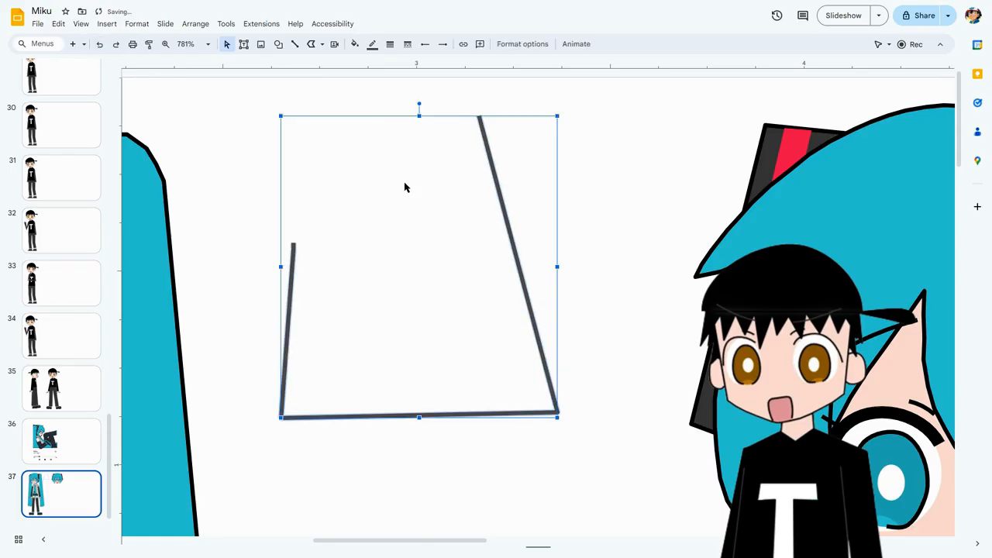
Give the open polyline a black border and a solid blue fill.
{"action": "left_click", "coordinate": [372, 44]}
{"action": "left_click", "coordinate": [376, 139]}
{"action": "left_click", "coordinate": [354, 44]}
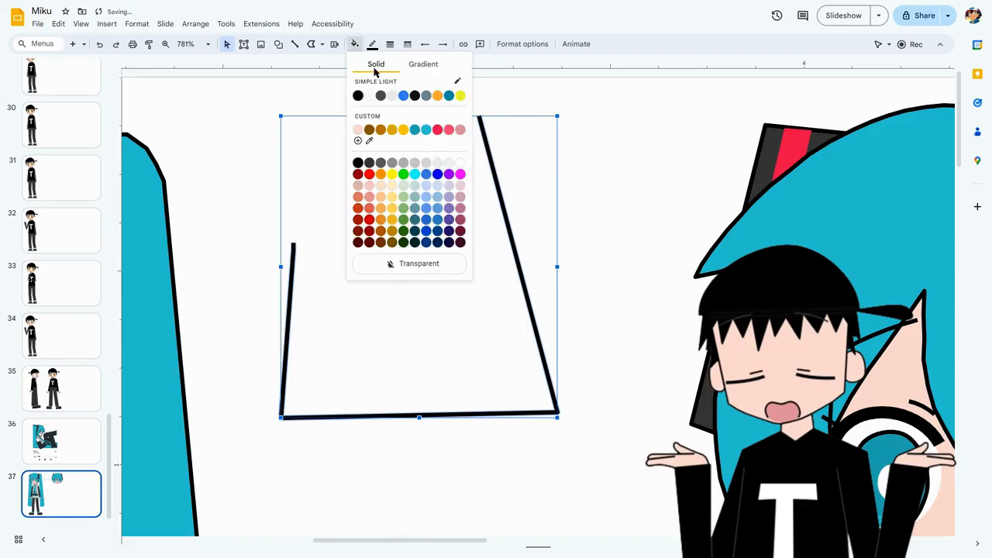
{"action": "left_click", "coordinate": [426, 174]}
{"action": "left_click", "coordinate": [310, 169]}
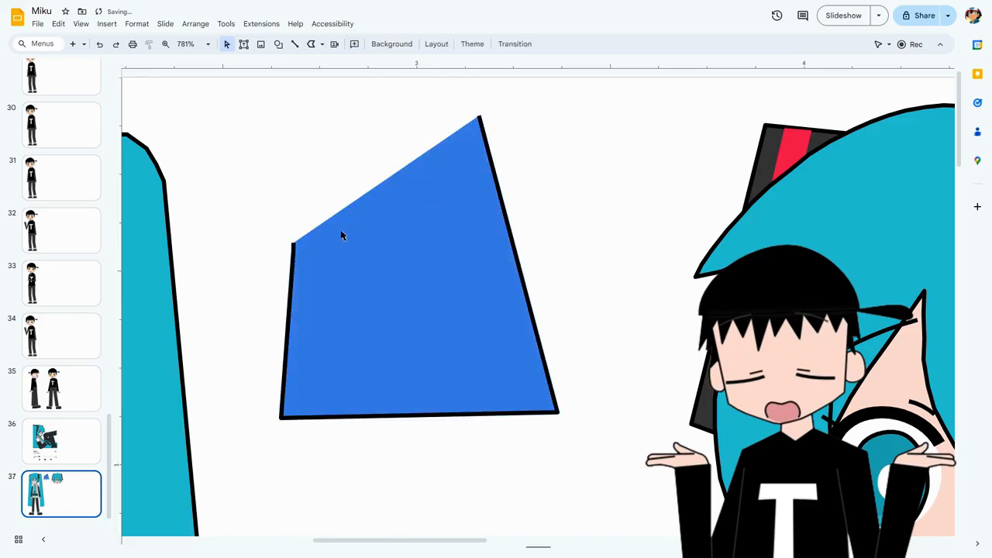
Raise the end point of the blue shape's shorter side until it is nearly level with the opposite open end.
{"action": "left_click", "coordinate": [300, 248]}
{"action": "double_click", "coordinate": [297, 250]}
{"action": "left_click_drag", "start_coordinate": [291, 245], "coordinate": [294, 120]}
{"action": "key", "text": "Escape"}
{"action": "left_click", "coordinate": [318, 88]}
Draw a narrow closed polyline about 0.05 in wide and 0.35 in high over the upper part of the blue shape's left border.
{"action": "left_click", "coordinate": [297, 170]}
{"action": "left_click", "coordinate": [313, 45]}
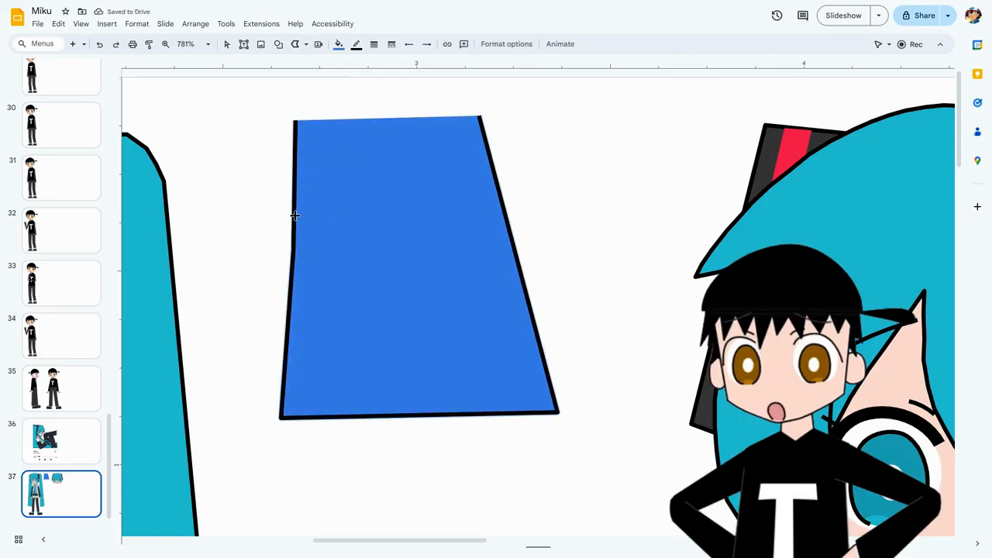
{"action": "left_click_drag", "start_coordinate": [281, 250], "coordinate": [284, 115]}
{"action": "left_click", "coordinate": [298, 118]}
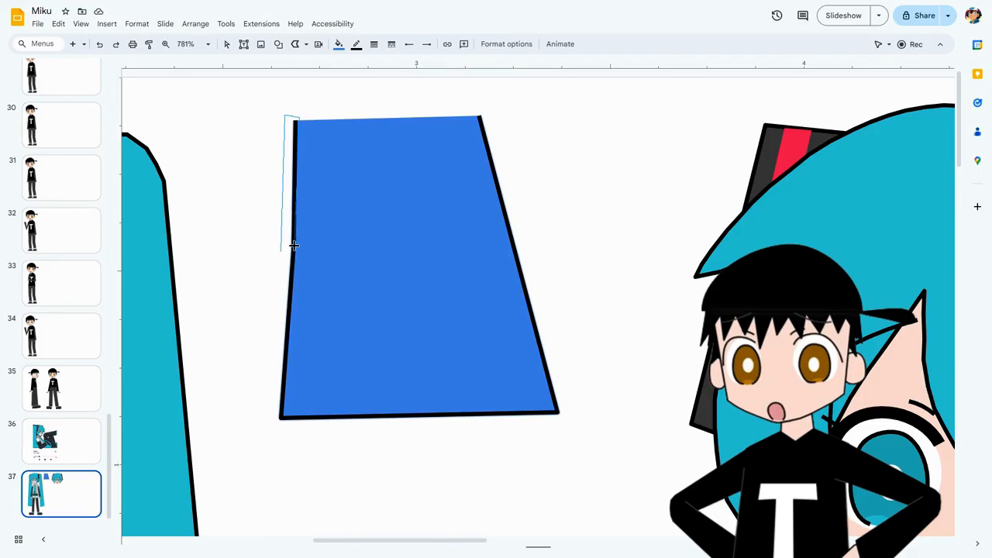
{"action": "left_click", "coordinate": [282, 252]}
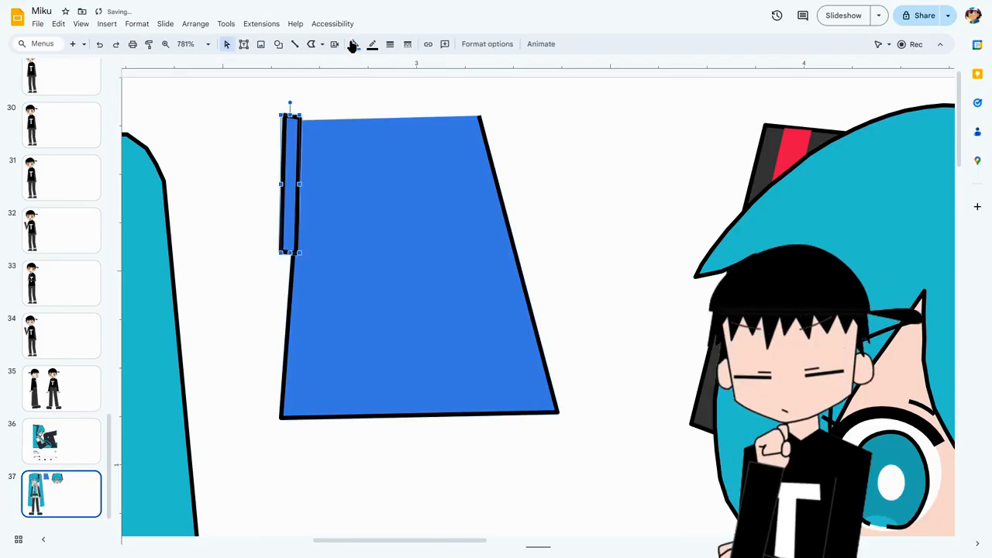
Make the narrow strip's border transparent and fill it with white so it masks the border segment beneath.
{"action": "left_click", "coordinate": [372, 45]}
{"action": "left_click", "coordinate": [422, 245]}
{"action": "left_click", "coordinate": [355, 48]}
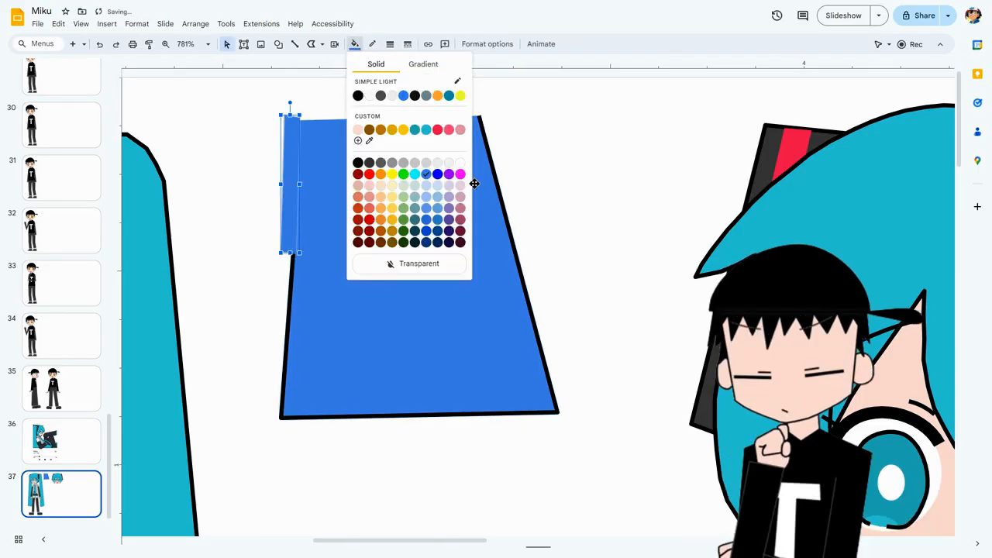
{"action": "left_click", "coordinate": [461, 163]}
{"action": "left_click", "coordinate": [540, 153]}
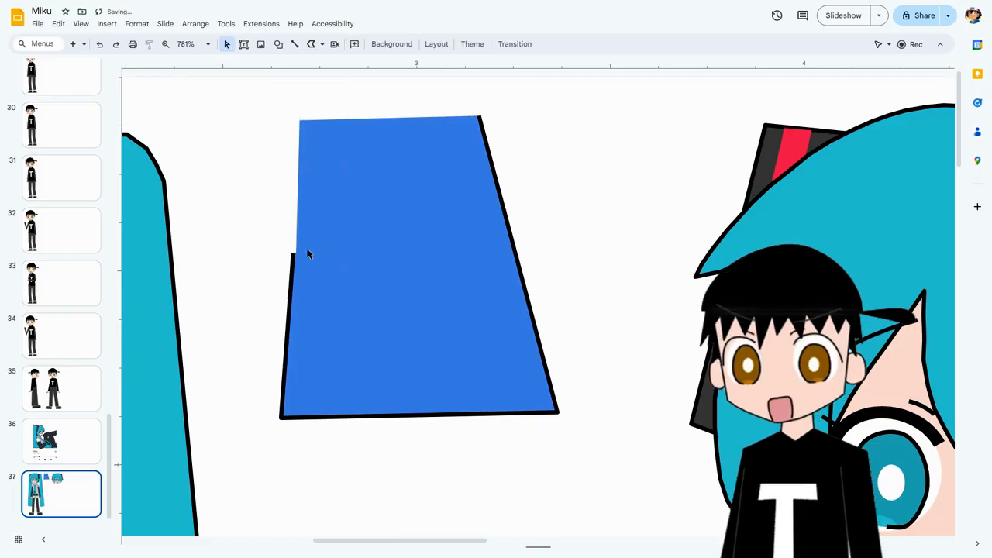
Inspect the white masking strip against the blue shape, and delete the blue shape.
{"action": "left_click", "coordinate": [417, 229]}
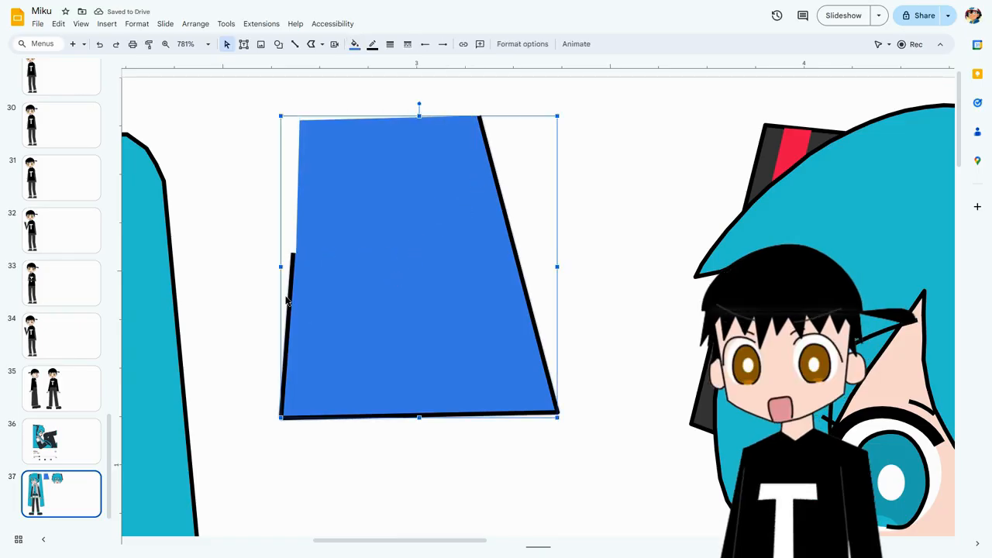
{"action": "left_click", "coordinate": [282, 239]}
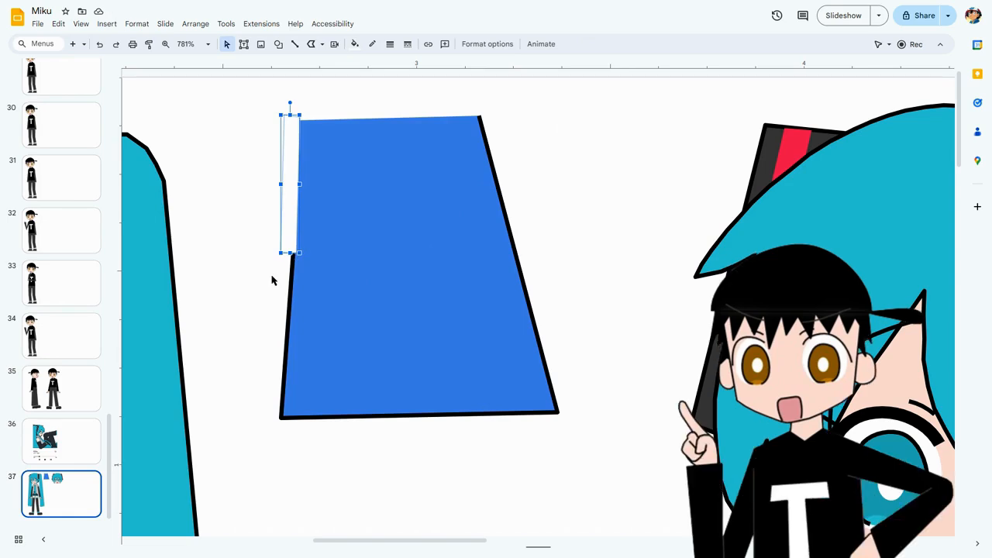
{"action": "left_click", "coordinate": [366, 231], "text": "shift"}
{"action": "key", "text": "Delete"}
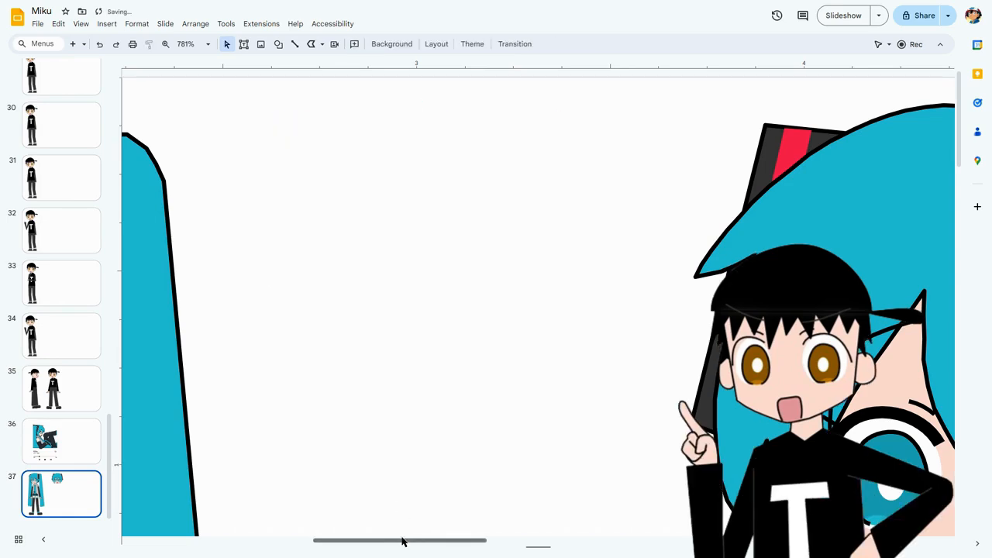
Delete the borderless teal fill over the top of Miku's hair to inspect the outlines beneath, and undo the deletion.
{"action": "left_click_drag", "start_coordinate": [404, 542], "coordinate": [279, 539]}
{"action": "left_click", "coordinate": [410, 208]}
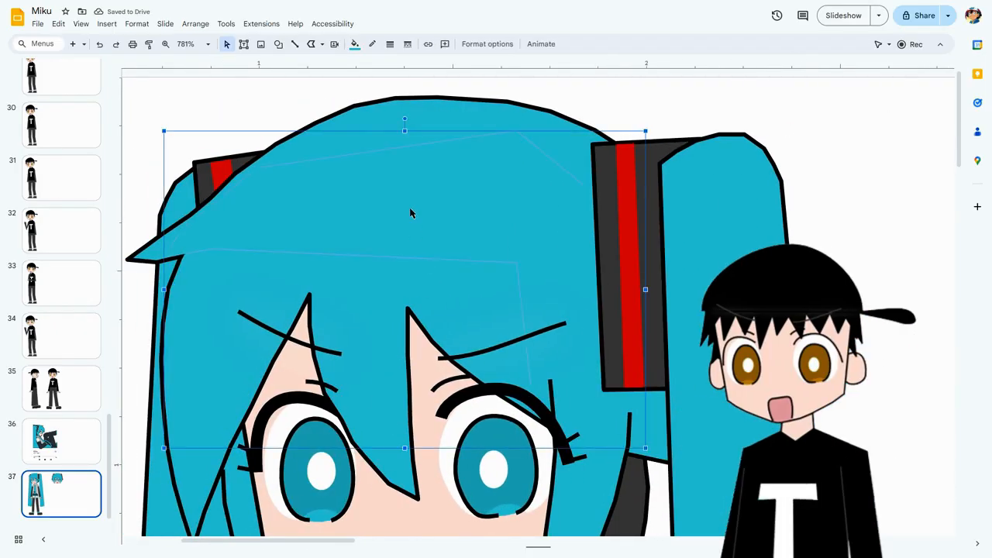
{"action": "key", "text": "Delete"}
{"action": "scroll", "coordinate": [465, 206], "scroll_direction": "down", "scroll_amount": 2}
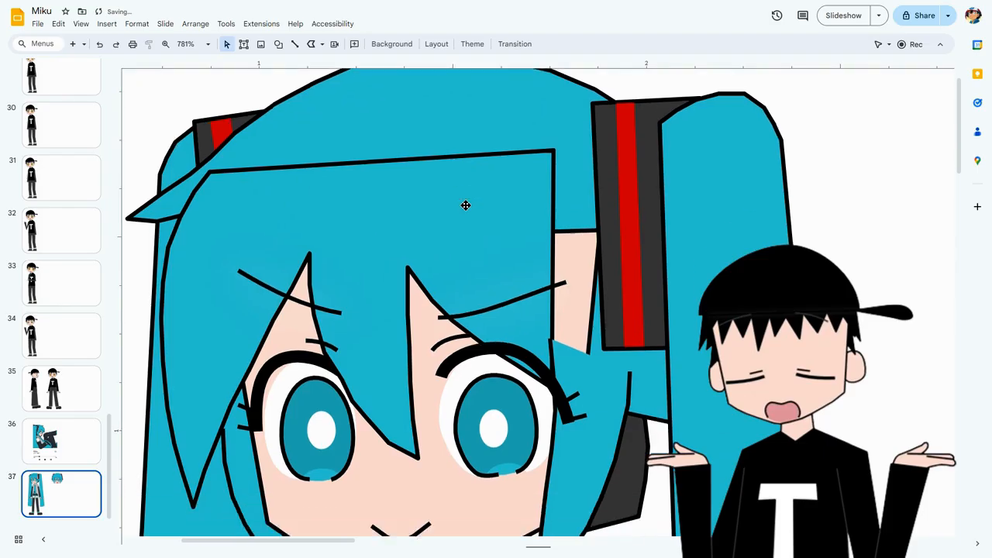
{"action": "scroll", "coordinate": [465, 206], "scroll_direction": "up", "scroll_amount": 2}
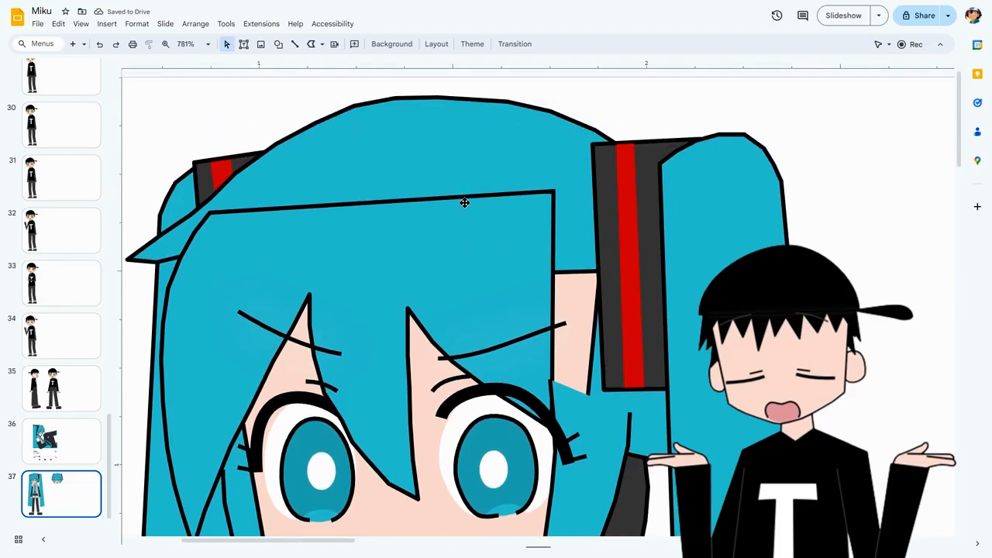
{"action": "left_click", "coordinate": [99, 44]}
Examine the whole Miku drawing, from the hair shapes down to the shoes and back up to the face.
{"action": "left_click", "coordinate": [216, 120]}
{"action": "left_click", "coordinate": [275, 223]}
{"action": "left_click", "coordinate": [208, 109]}
{"action": "left_click", "coordinate": [350, 194]}
{"action": "left_click", "coordinate": [294, 109]}
{"action": "scroll", "coordinate": [516, 264], "scroll_direction": "down", "scroll_amount": 3}
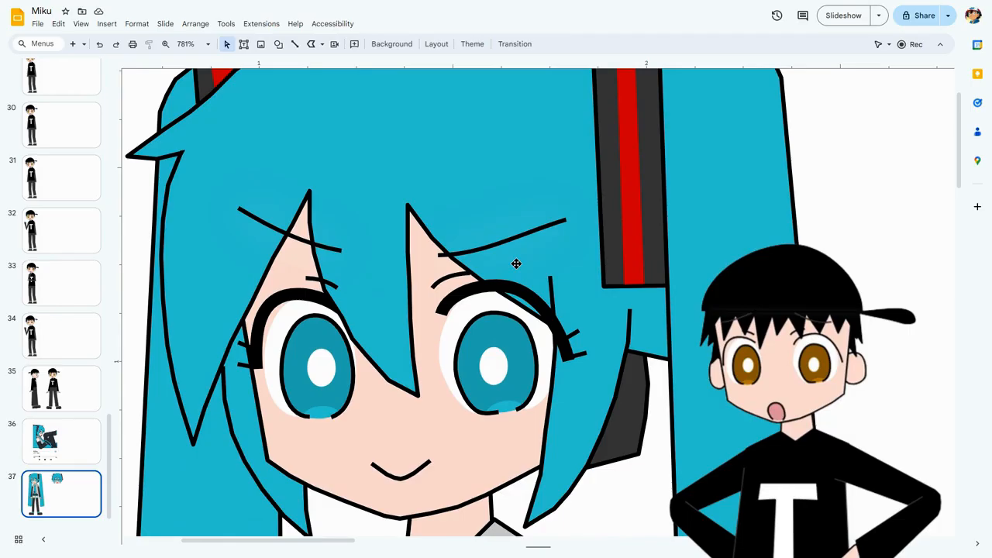
{"action": "scroll", "coordinate": [513, 289], "scroll_direction": "down", "scroll_amount": 3}
{"action": "scroll", "coordinate": [516, 290], "scroll_direction": "down", "scroll_amount": 15}
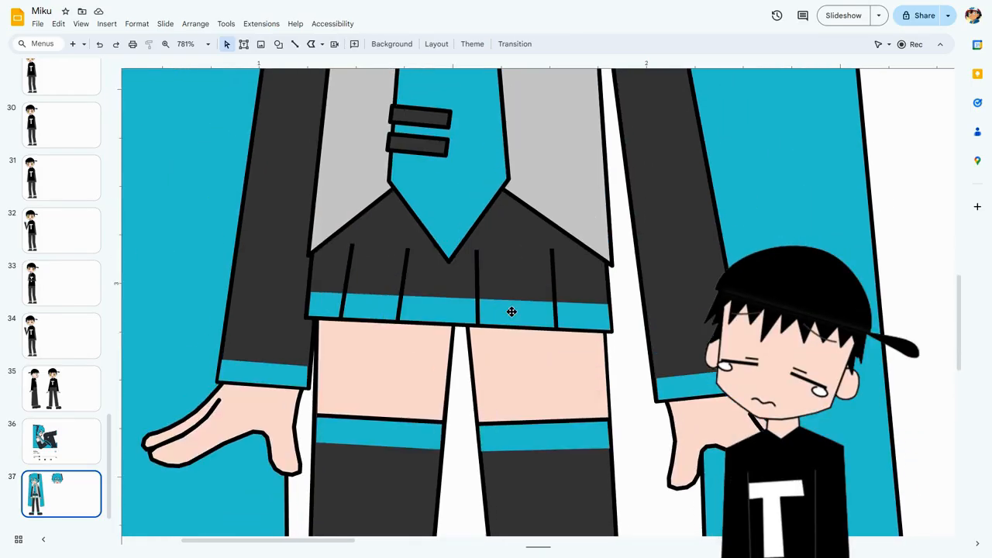
{"action": "scroll", "coordinate": [512, 310], "scroll_direction": "down", "scroll_amount": 15}
{"action": "scroll", "coordinate": [512, 310], "scroll_direction": "down", "scroll_amount": 3}
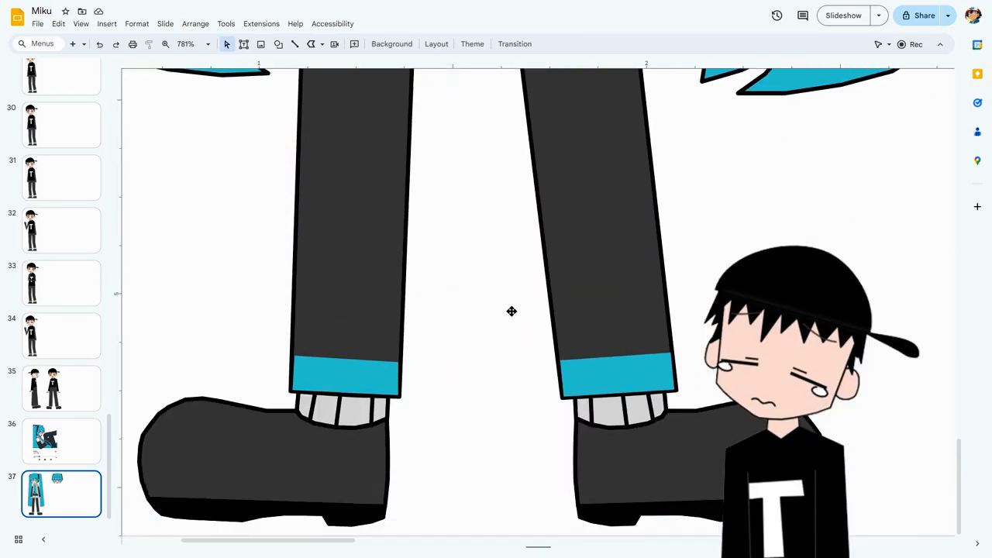
{"action": "scroll", "coordinate": [507, 314], "scroll_direction": "up", "scroll_amount": 15}
{"action": "scroll", "coordinate": [500, 319], "scroll_direction": "up", "scroll_amount": 10}
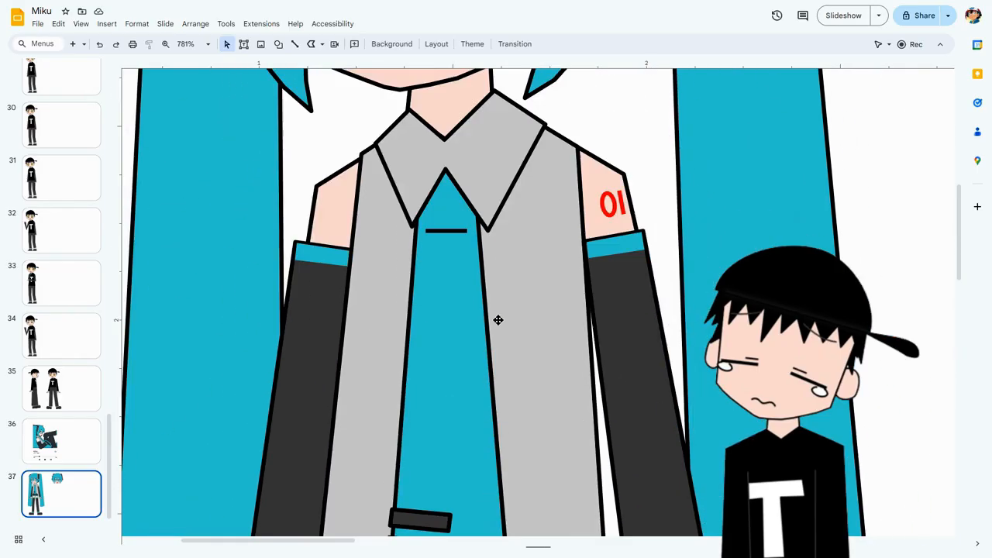
{"action": "scroll", "coordinate": [498, 320], "scroll_direction": "up", "scroll_amount": 5}
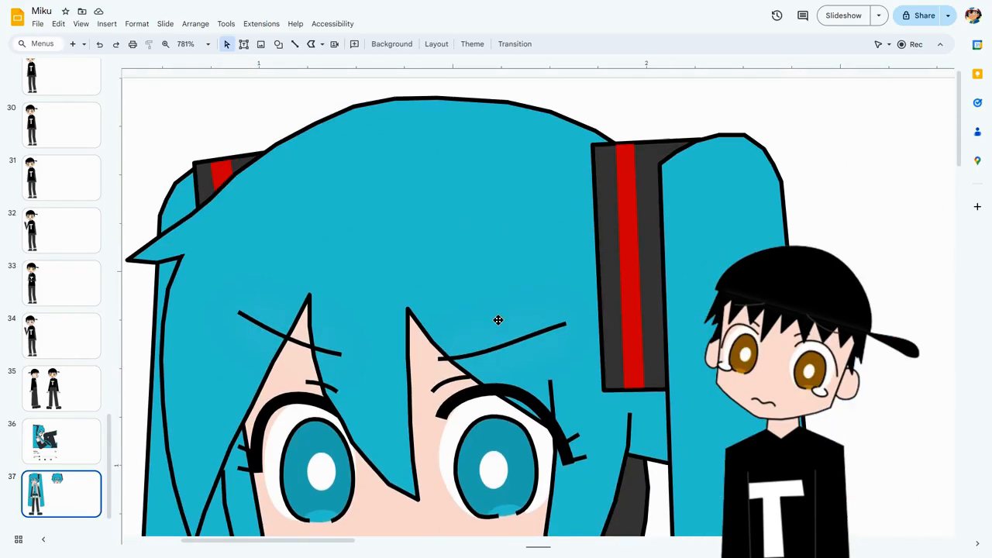
{"action": "scroll", "coordinate": [499, 320], "scroll_direction": "down", "scroll_amount": 3}
{"action": "scroll", "coordinate": [499, 321], "scroll_direction": "up", "scroll_amount": 1}
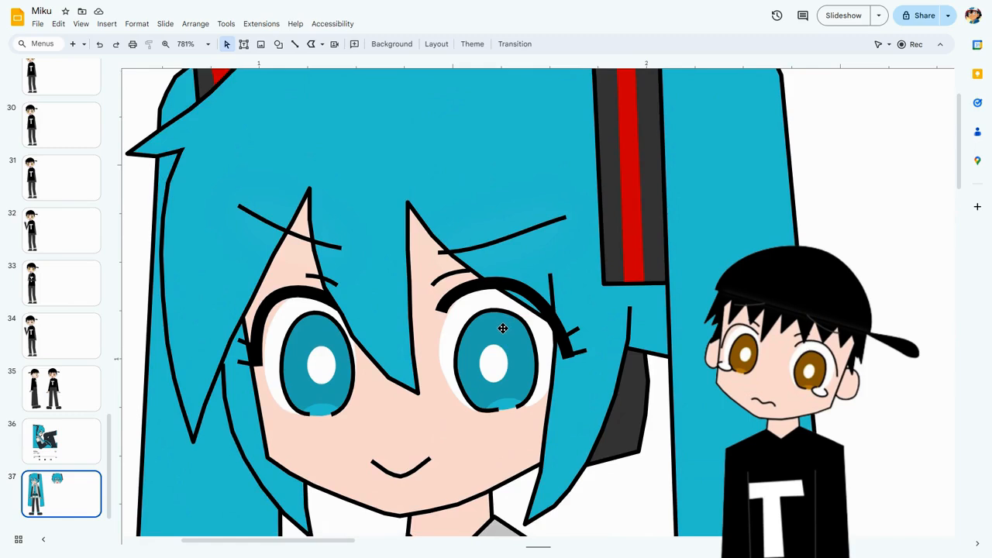
{"action": "scroll", "coordinate": [504, 328], "scroll_direction": "down", "scroll_amount": 2}
{"action": "scroll", "coordinate": [430, 319], "scroll_direction": "up", "scroll_amount": 5}
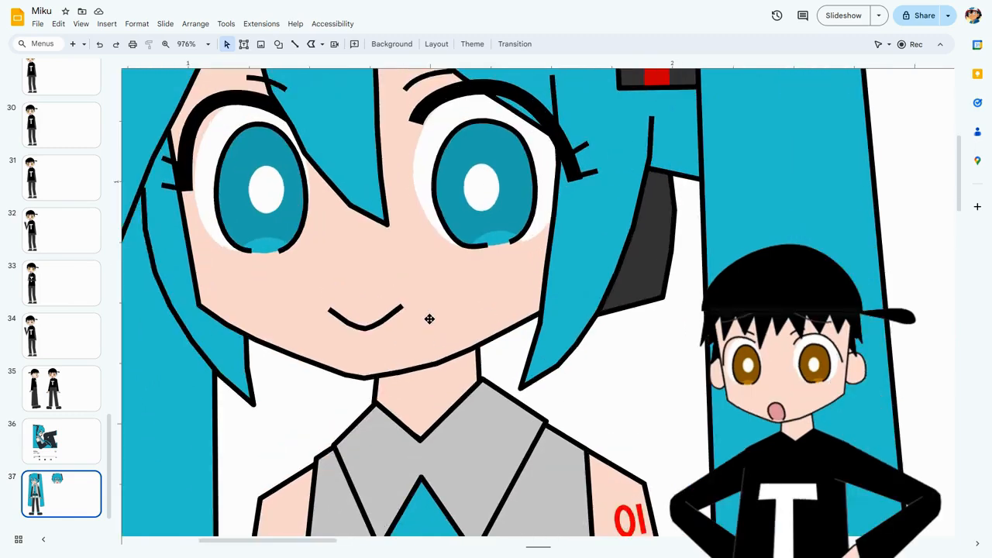
Select Miku's mouth line, and draw a similar smile-shaped Scribble about 0.2 in wide in the empty space beside her hair.
{"action": "left_click_drag", "start_coordinate": [268, 544], "coordinate": [254, 546]}
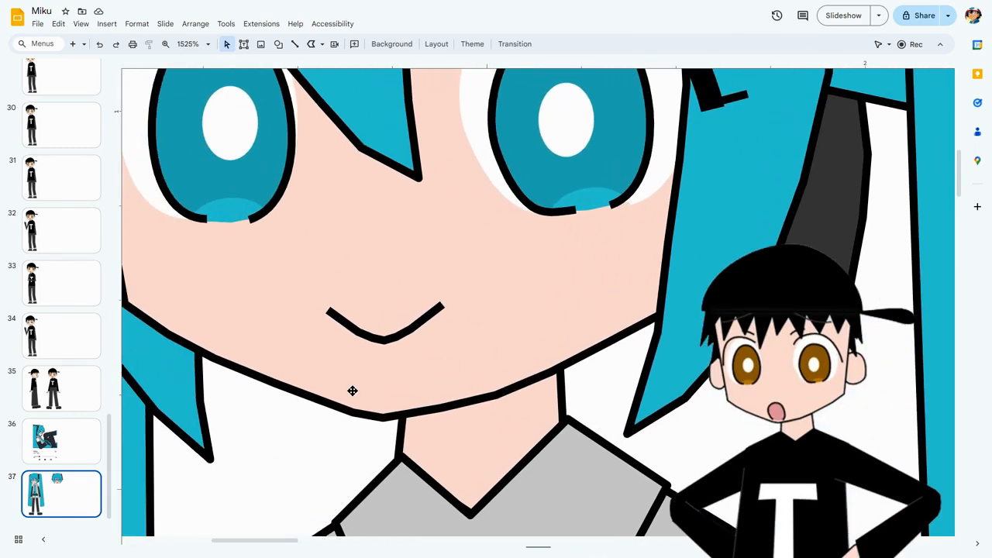
{"action": "left_click", "coordinate": [373, 341]}
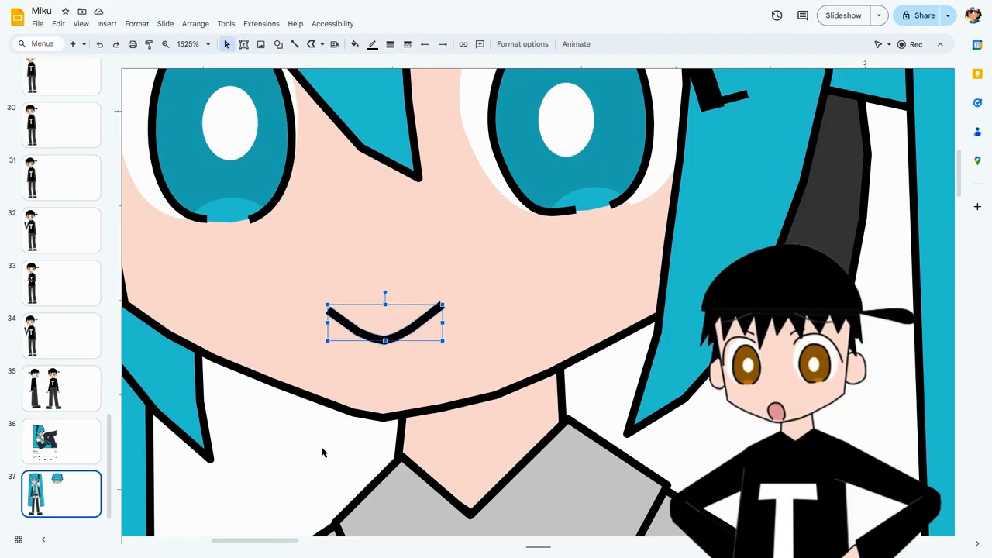
{"action": "left_click", "coordinate": [321, 43]}
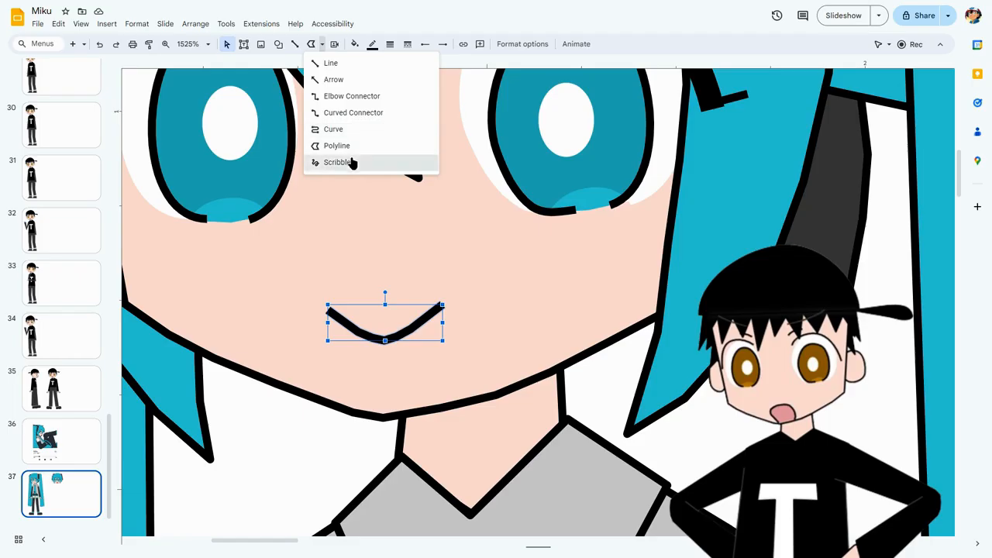
{"action": "left_click", "coordinate": [350, 160]}
{"action": "left_click_drag", "start_coordinate": [248, 544], "coordinate": [393, 545]}
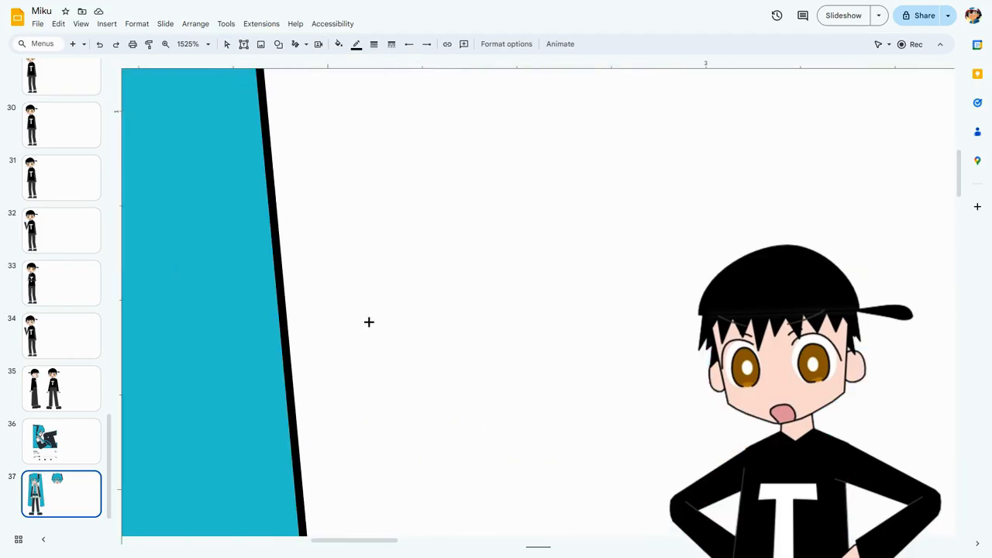
{"action": "mouse_move", "coordinate": [369, 321]}
{"action": "left_mouse_down"}
{"action": "mouse_move", "coordinate": [438, 359]}
{"action": "mouse_move", "coordinate": [506, 309]}
{"action": "left_mouse_up"}
{"action": "left_click", "coordinate": [536, 353]}
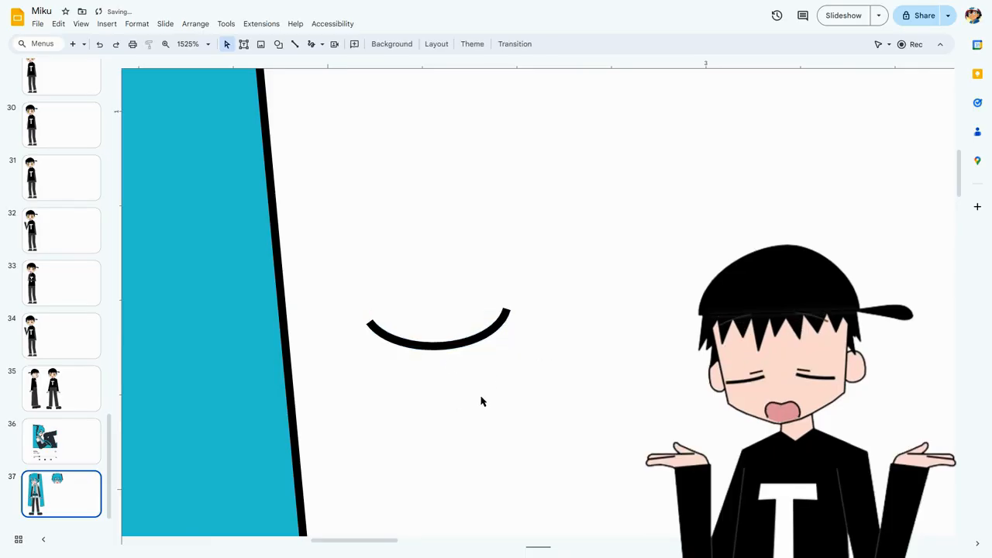
Stretch the smile scribble downward to about 0.12 in high, and flip it horizontally.
{"action": "left_click", "coordinate": [442, 348]}
{"action": "left_click_drag", "start_coordinate": [438, 347], "coordinate": [443, 405]}
{"action": "left_click", "coordinate": [532, 395]}
{"action": "left_click", "coordinate": [465, 395]}
{"action": "left_click", "coordinate": [507, 45]}
{"action": "left_click", "coordinate": [888, 256]}
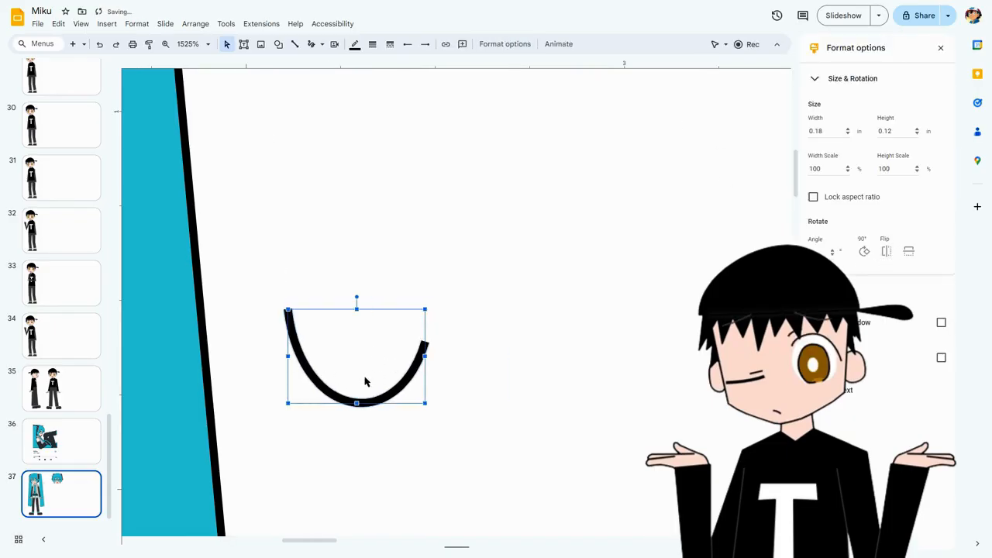
{"action": "left_click", "coordinate": [99, 43]}
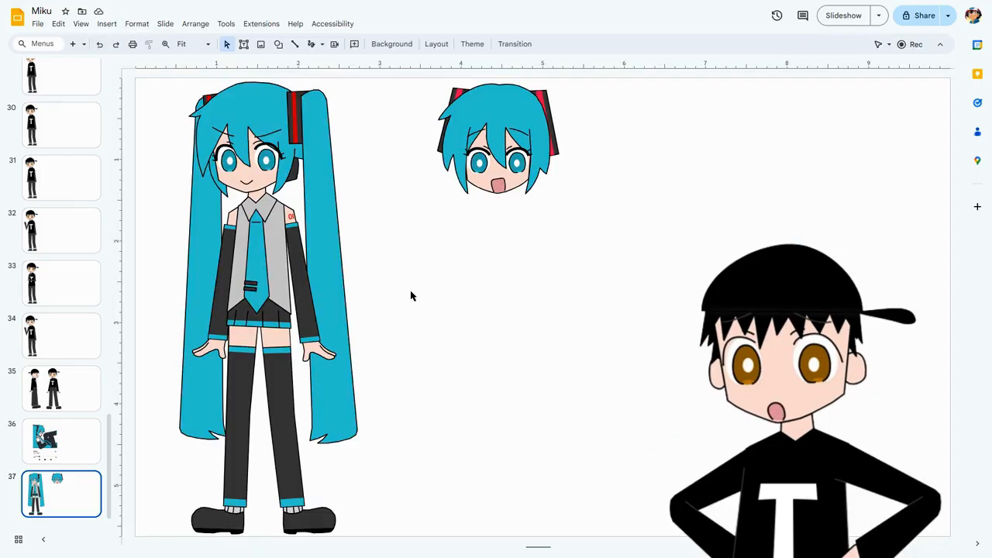
Draw a closed jagged Polyline shape about 3.1 in wide in the empty space below the second Miku head.
{"action": "left_click", "coordinate": [323, 44]}
{"action": "left_click", "coordinate": [365, 151]}
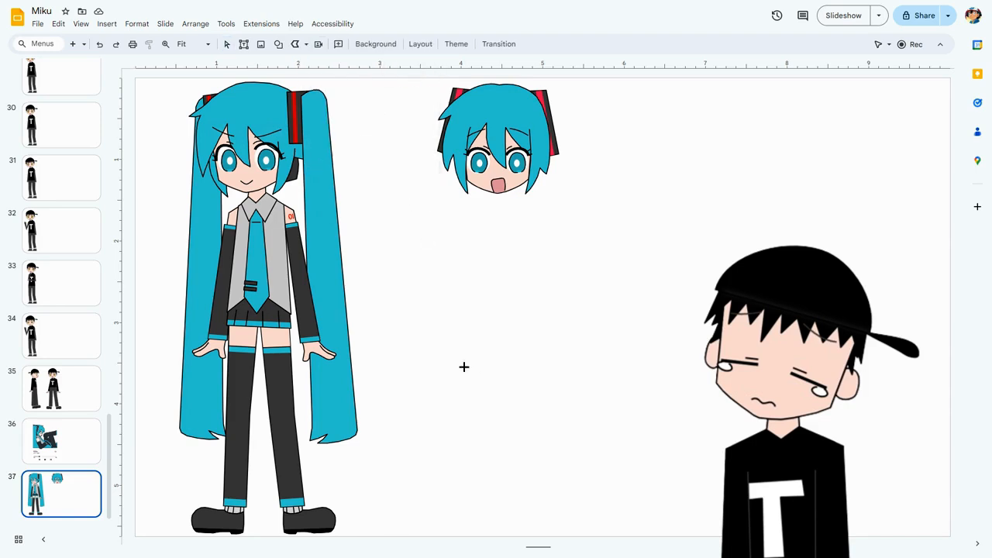
{"action": "left_click", "coordinate": [472, 352]}
{"action": "left_click", "coordinate": [522, 468]}
{"action": "left_click", "coordinate": [534, 348]}
{"action": "left_click", "coordinate": [635, 366]}
{"action": "left_click", "coordinate": [391, 268]}
{"action": "left_click", "coordinate": [411, 381]}
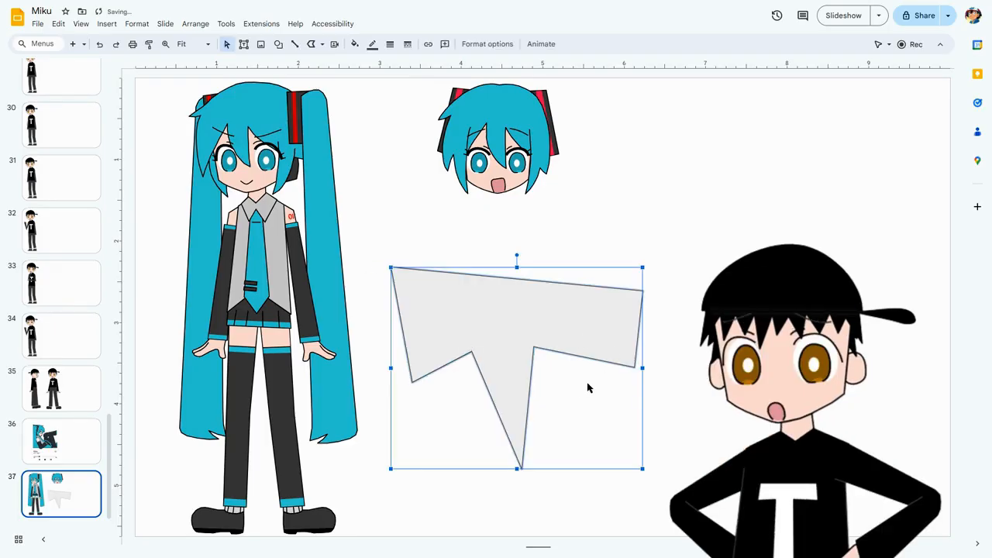
Draw a four-sided Polyline shape about 2 in wide overlapping the jagged shape, and move it slightly downward.
{"action": "left_click", "coordinate": [310, 44]}
{"action": "left_click", "coordinate": [456, 392]}
{"action": "left_click", "coordinate": [446, 309]}
{"action": "left_click", "coordinate": [571, 306]}
{"action": "left_click", "coordinate": [611, 408]}
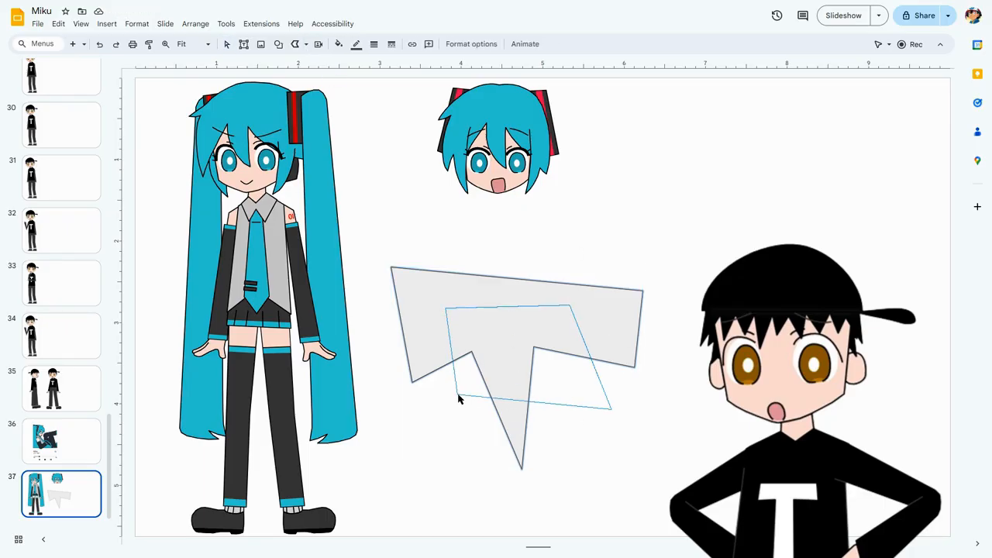
{"action": "left_click", "coordinate": [457, 395]}
{"action": "left_click_drag", "start_coordinate": [592, 398], "coordinate": [592, 411]}
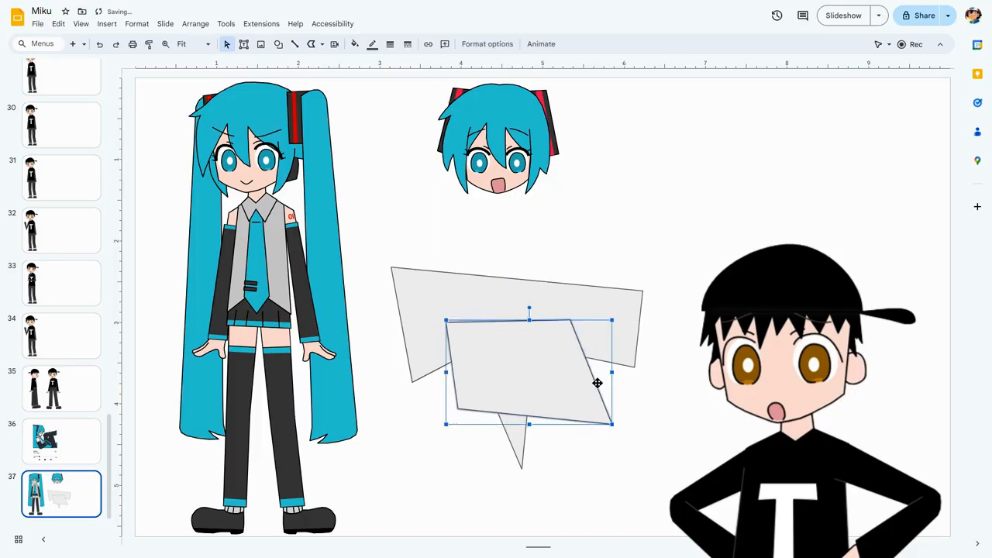
Cut and repaste the jagged shape so it lies in front of the four-sided one, and nudge it back into place.
{"action": "left_click", "coordinate": [551, 294]}
{"action": "key", "text": "Delete"}
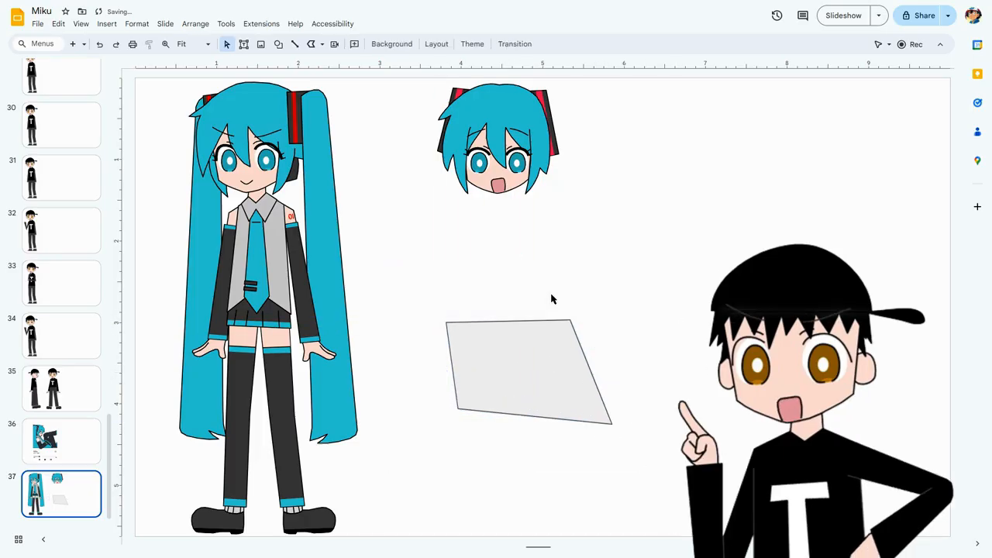
{"action": "key", "text": "ctrl+z"}
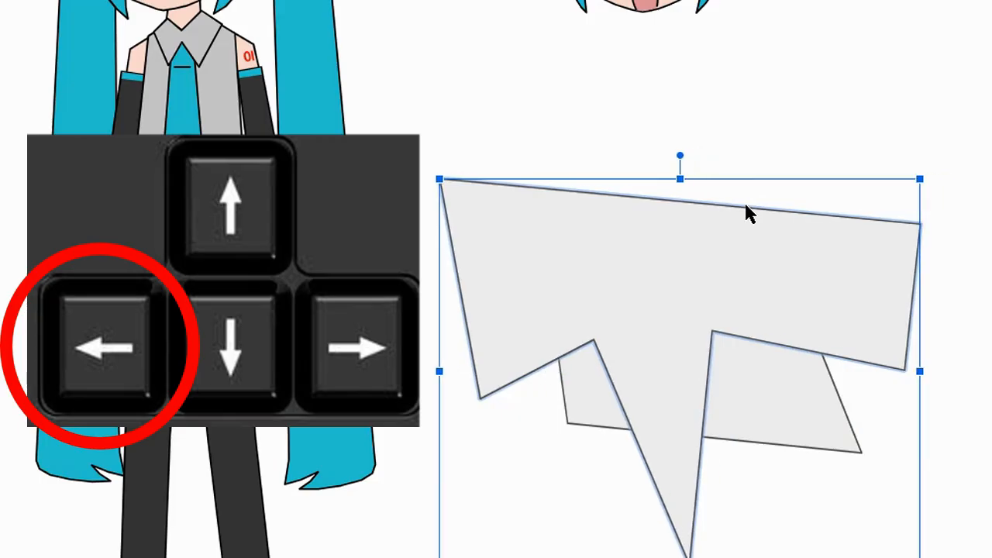
{"action": "key", "text": "Up"}
{"action": "key", "text": "Up"}
{"action": "key", "text": "Up"}
{"action": "key", "text": "Up"}
{"action": "key", "text": "Escape"}
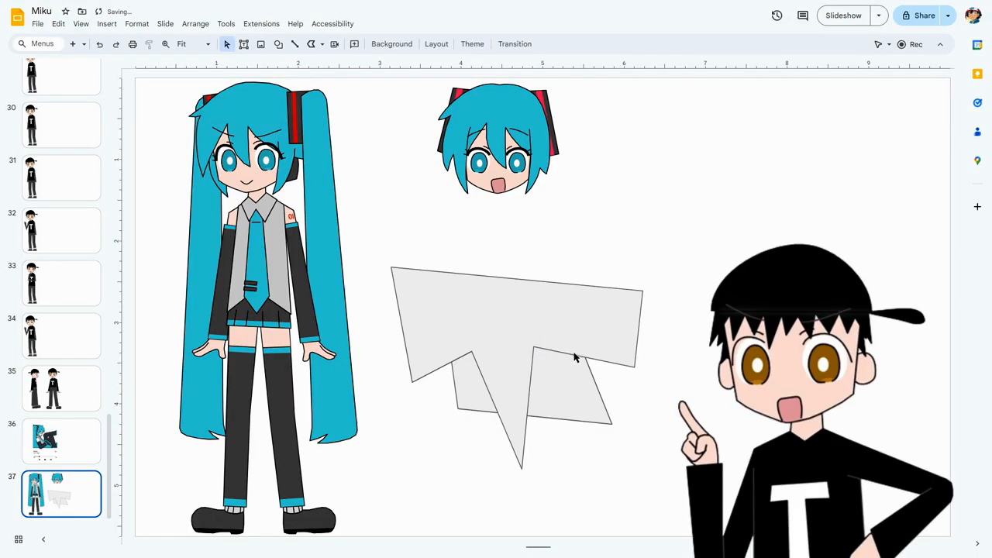
Select both overlapping practice polylines and delete them.
{"action": "left_click", "coordinate": [586, 377]}
{"action": "key", "text": "Escape"}
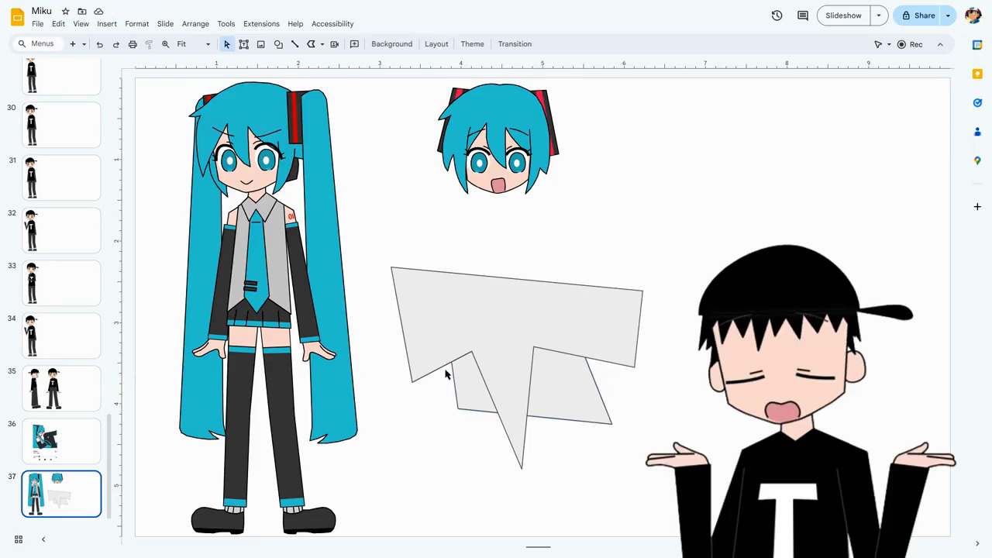
{"action": "left_click_drag", "start_coordinate": [615, 397], "coordinate": [522, 333]}
{"action": "left_click", "coordinate": [651, 400]}
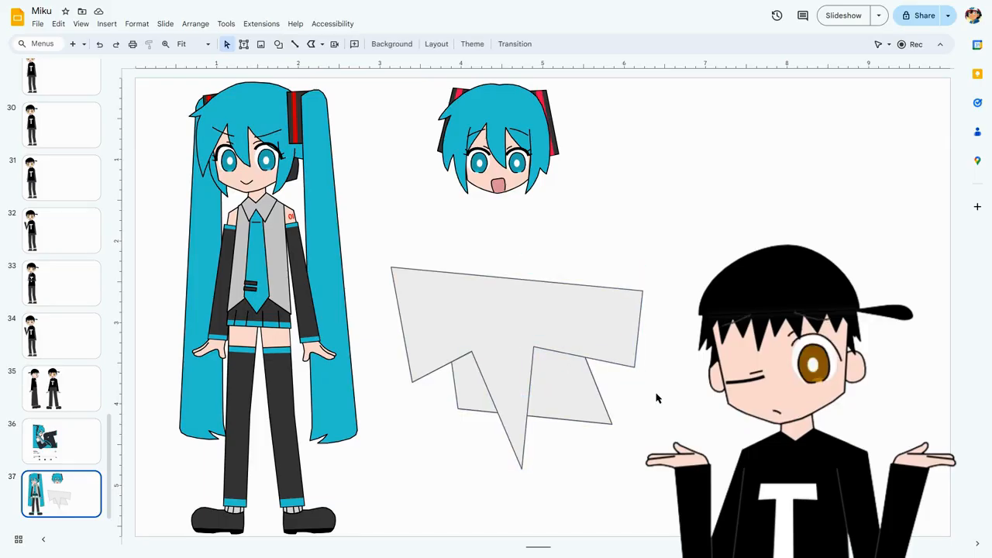
{"action": "left_click_drag", "start_coordinate": [631, 398], "coordinate": [529, 322]}
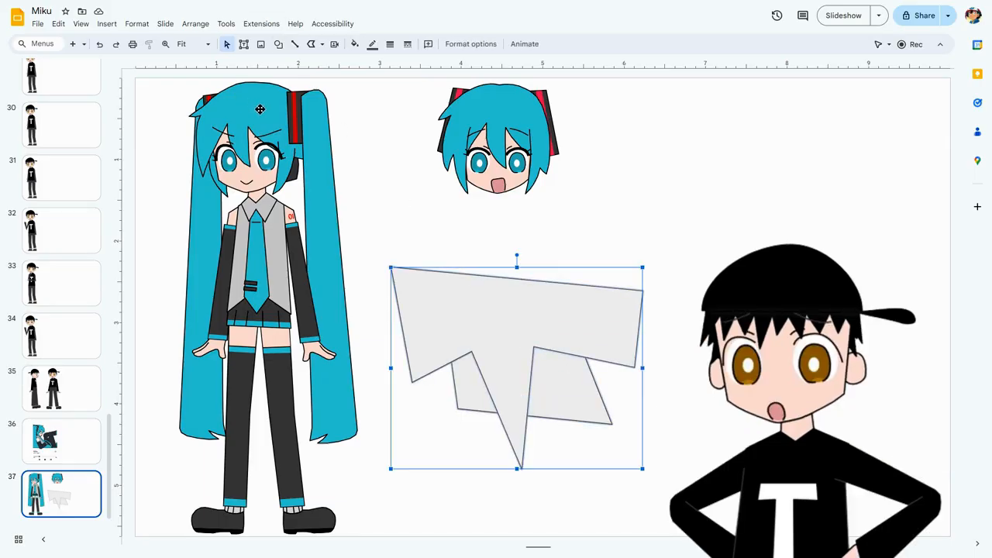
{"action": "key", "text": "Delete"}
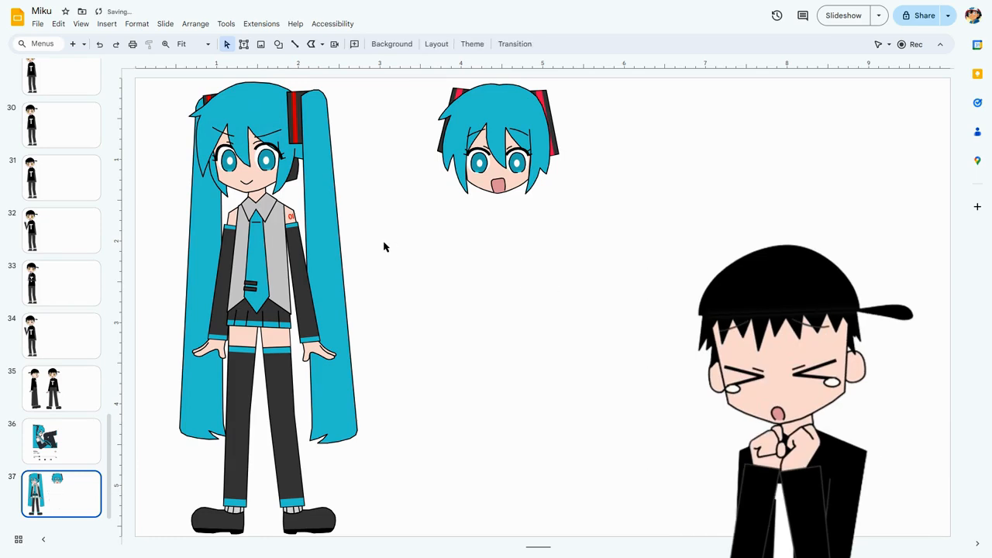
Duplicate the full-body Miku's head with its twintails, and place the copy below the second head.
{"action": "left_click_drag", "start_coordinate": [178, 77], "coordinate": [347, 185]}
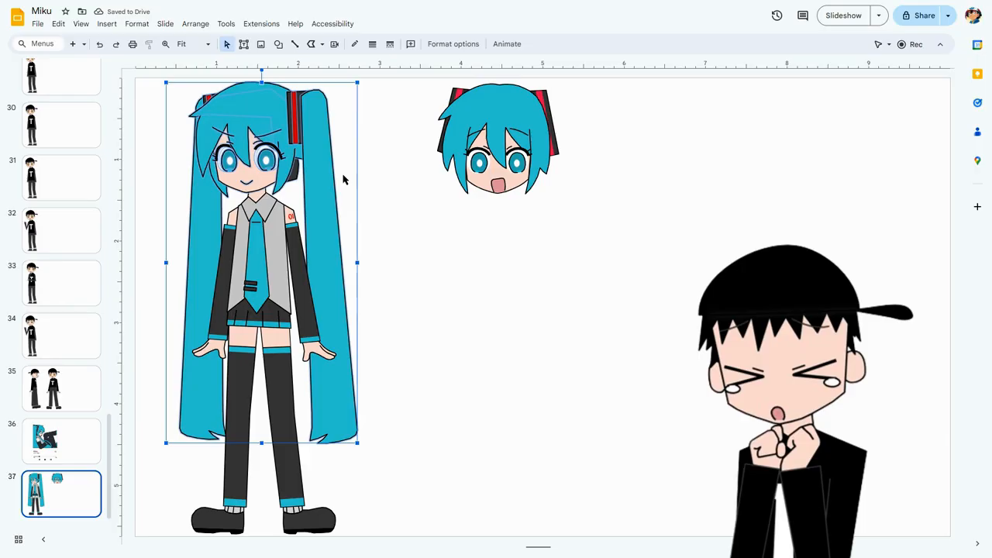
{"action": "key", "text": "ctrl+d"}
{"action": "left_click_drag", "start_coordinate": [291, 122], "coordinate": [561, 272]}
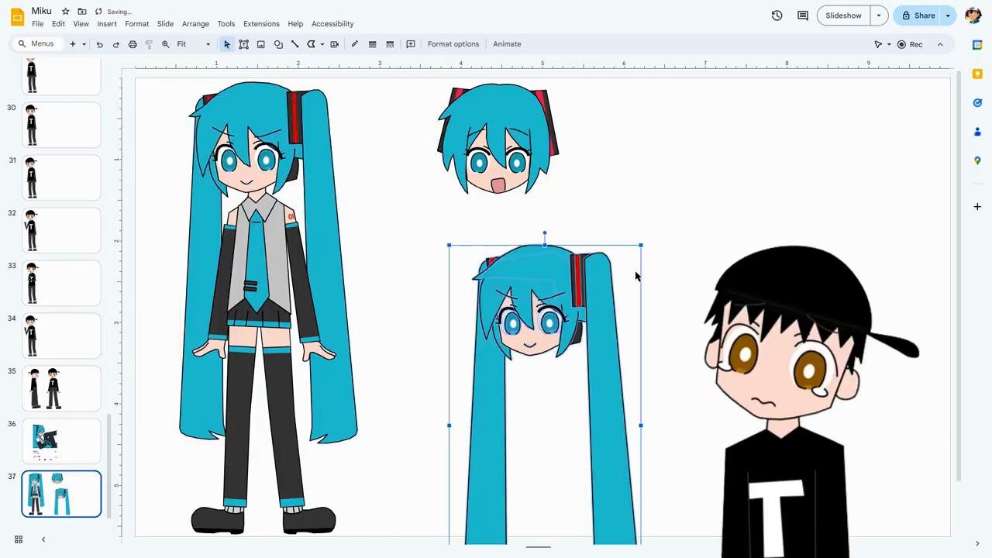
{"action": "left_click", "coordinate": [692, 267]}
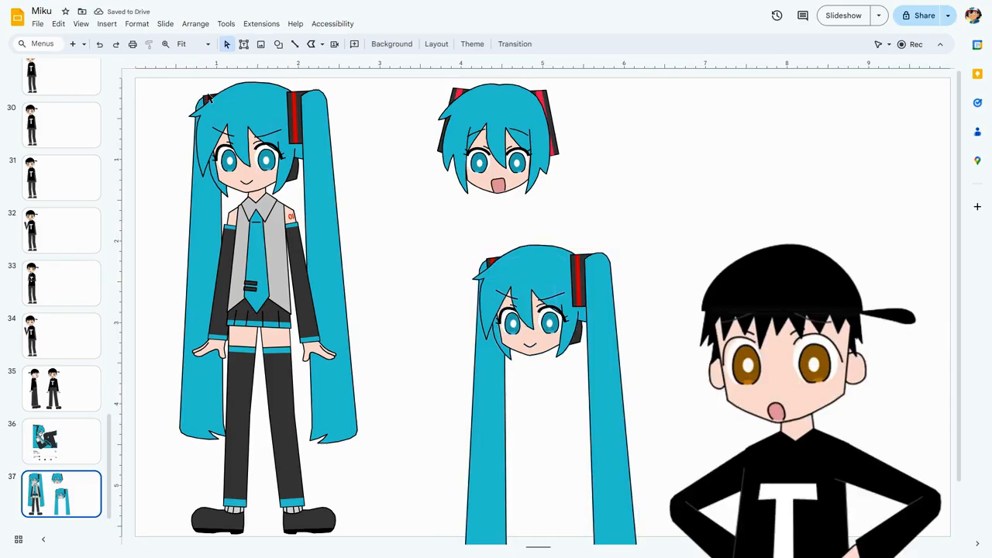
Undo and redo the move of the duplicated head, and delete the copy and restore it.
{"action": "left_click", "coordinate": [99, 44]}
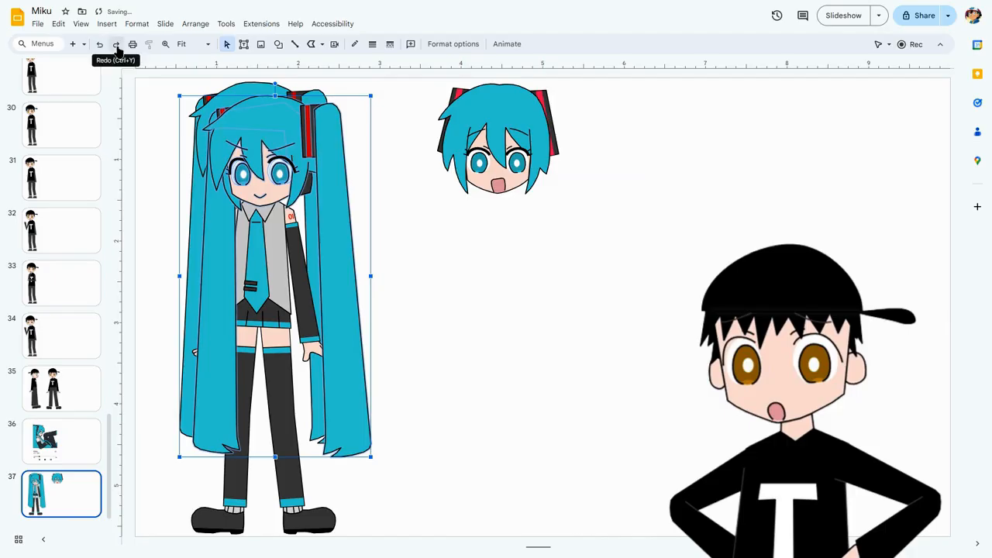
{"action": "left_click", "coordinate": [116, 44]}
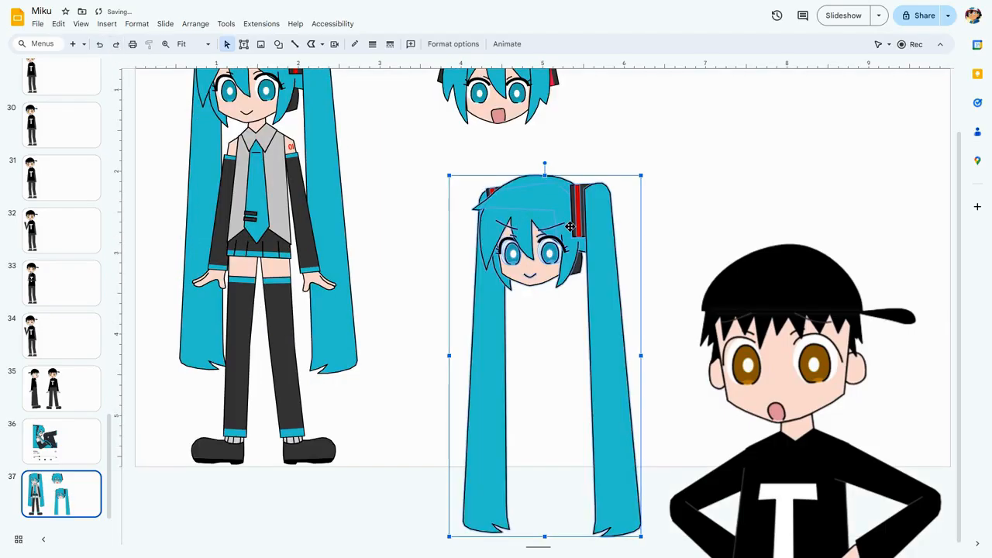
{"action": "key", "text": "Delete"}
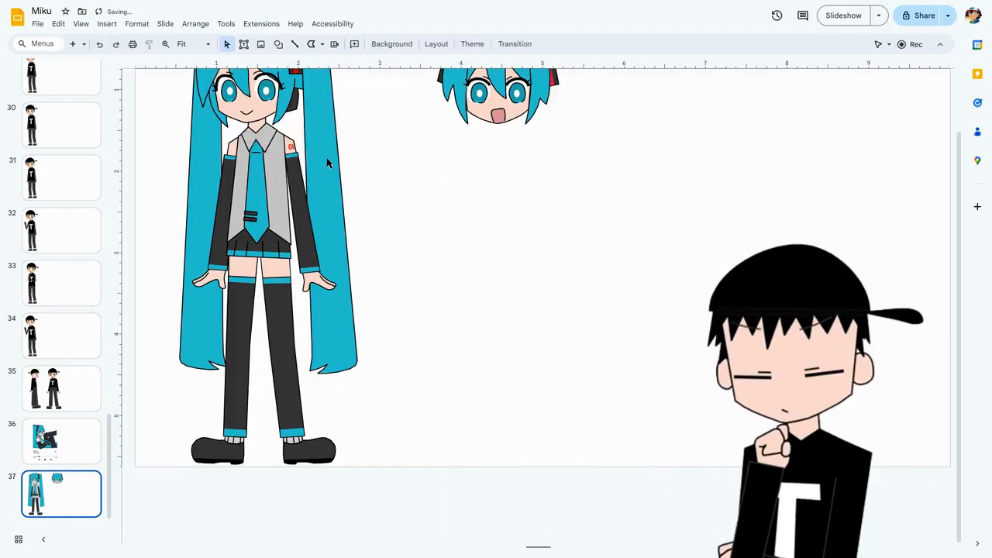
{"action": "left_click", "coordinate": [98, 45]}
{"action": "left_click", "coordinate": [711, 200]}
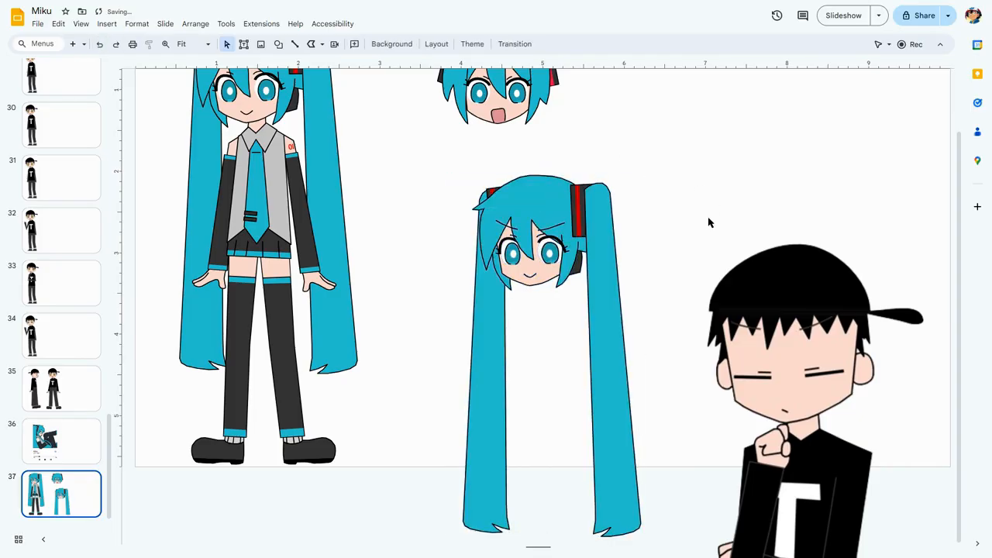
Examine the duplicated head's hair and face shapes at 500% zoom, undoing and redoing its last change.
{"action": "scroll", "coordinate": [685, 245], "scroll_direction": "up", "scroll_amount": 5}
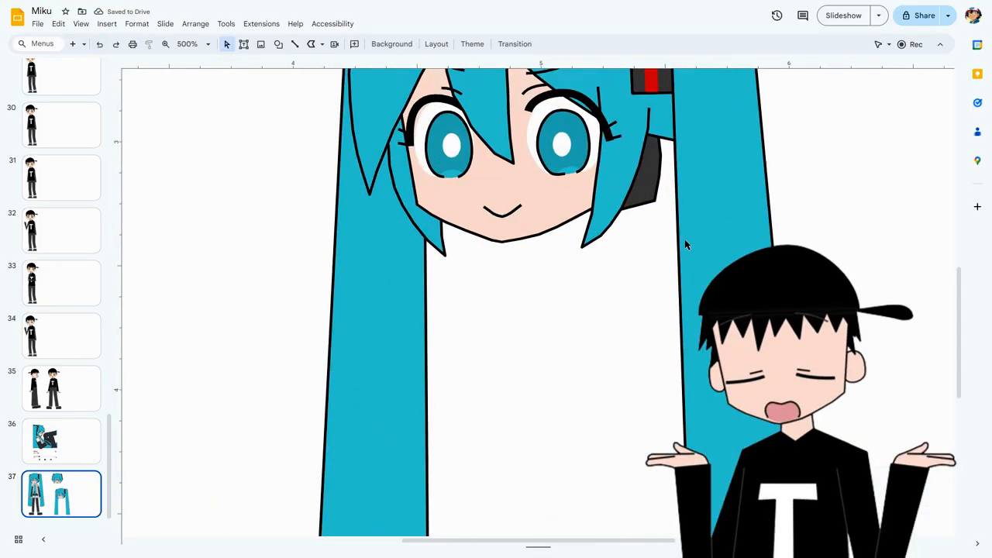
{"action": "scroll", "coordinate": [685, 245], "scroll_direction": "up", "scroll_amount": 3}
{"action": "left_click_drag", "start_coordinate": [315, 102], "coordinate": [763, 388]}
{"action": "left_click", "coordinate": [277, 109]}
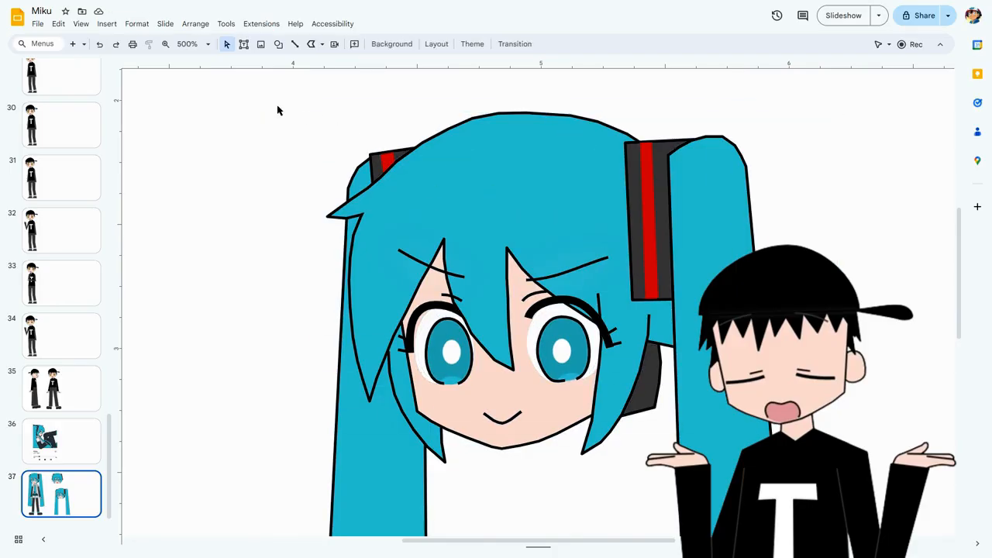
{"action": "left_click", "coordinate": [101, 45]}
{"action": "left_click", "coordinate": [115, 45]}
{"action": "scroll", "coordinate": [442, 150], "scroll_direction": "up", "scroll_amount": 1}
{"action": "scroll", "coordinate": [443, 155], "scroll_direction": "up", "scroll_amount": 5}
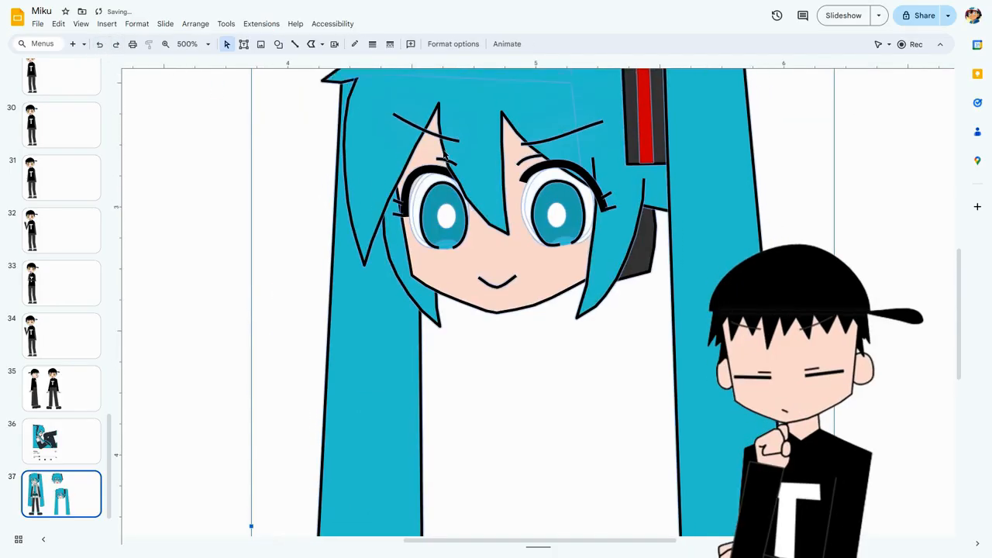
{"action": "key", "text": "Escape"}
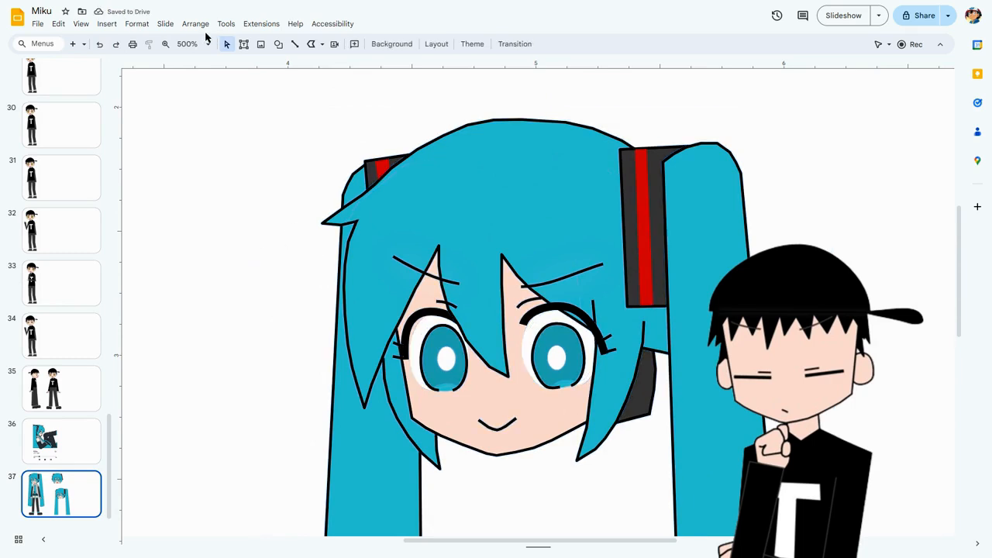
Cut and repaste the duplicated head's fringe so it lies on top of the hair, and nudge it back into place.
{"action": "left_click", "coordinate": [372, 207]}
{"action": "left_click", "coordinate": [365, 251]}
{"action": "key", "text": "ctrl+x"}
{"action": "key", "text": "ctrl+v"}
{"action": "key", "text": "Left"}
{"action": "key", "text": "Left"}
{"action": "key", "text": "Up"}
{"action": "key", "text": "Up"}
{"action": "left_click", "coordinate": [257, 264]}
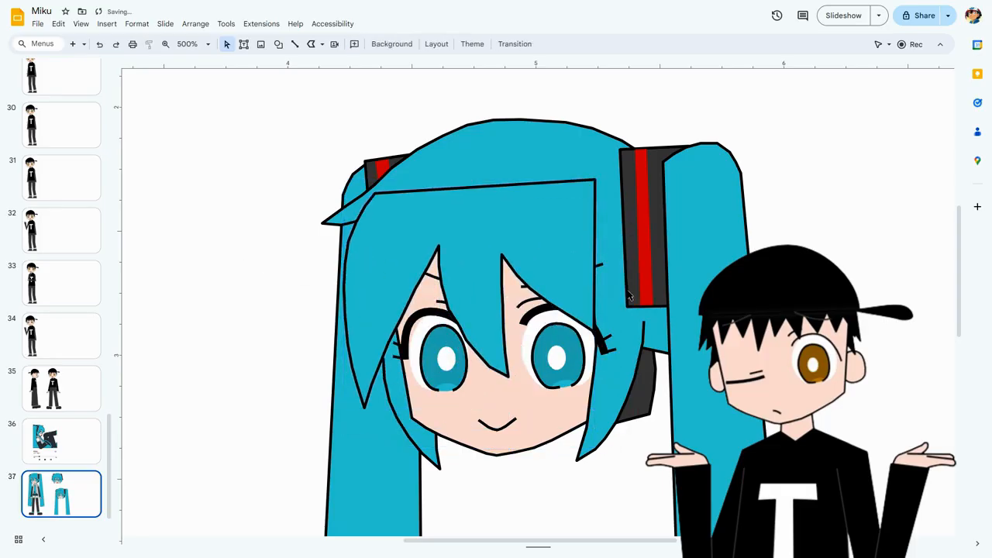
Bring the duplicated head's skin-coloured face shape in front of the eyes, mouth and fringe.
{"action": "scroll", "coordinate": [672, 274], "scroll_direction": "down", "scroll_amount": 2}
{"action": "scroll", "coordinate": [654, 275], "scroll_direction": "up", "scroll_amount": 2}
{"action": "left_click", "coordinate": [485, 227]}
{"action": "scroll", "coordinate": [530, 450], "scroll_direction": "down", "scroll_amount": 2}
{"action": "scroll", "coordinate": [532, 449], "scroll_direction": "up", "scroll_amount": 2}
{"action": "left_click", "coordinate": [503, 446]}
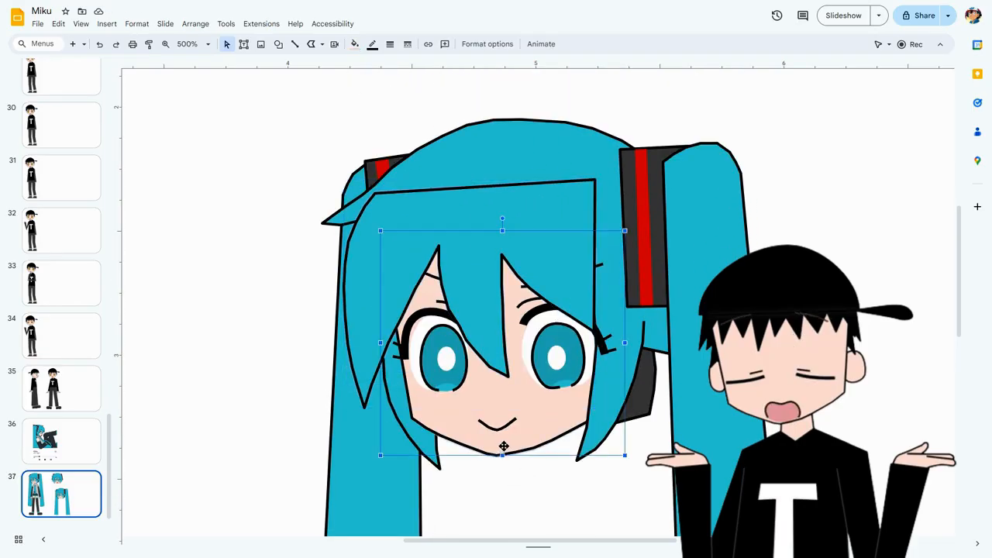
{"action": "key", "text": "ctrl+shift+Up"}
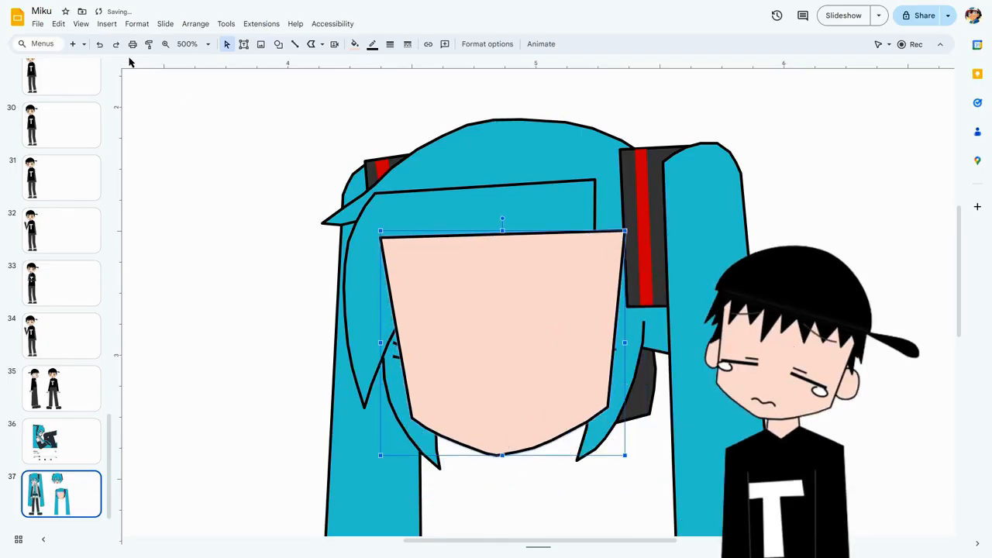
Undo the reordering of the face shape so it returns behind the eyes and fringe.
{"action": "left_click", "coordinate": [100, 45]}
{"action": "left_click", "coordinate": [99, 44]}
{"action": "left_click", "coordinate": [99, 44]}
{"action": "left_click", "coordinate": [99, 44]}
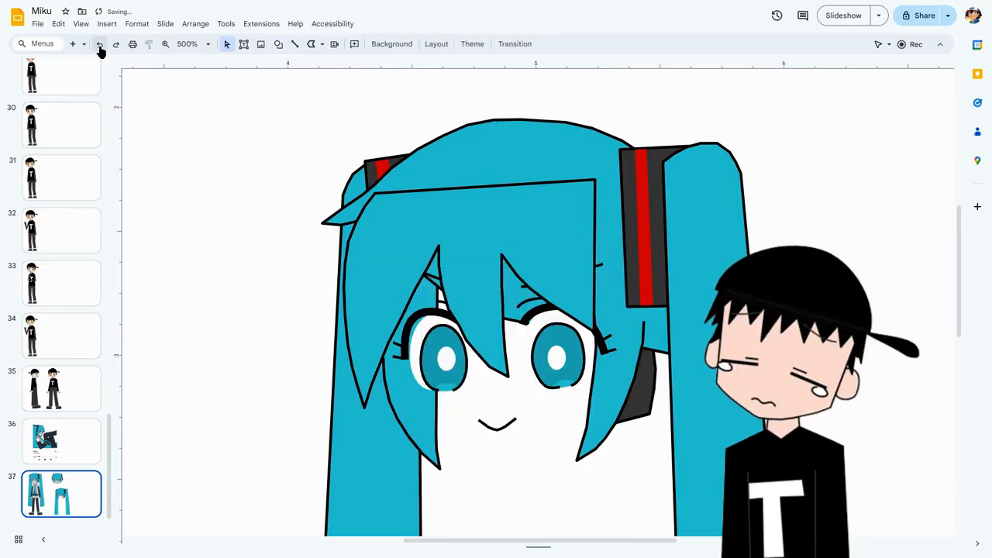
{"action": "left_click", "coordinate": [99, 45]}
{"action": "left_click", "coordinate": [241, 215]}
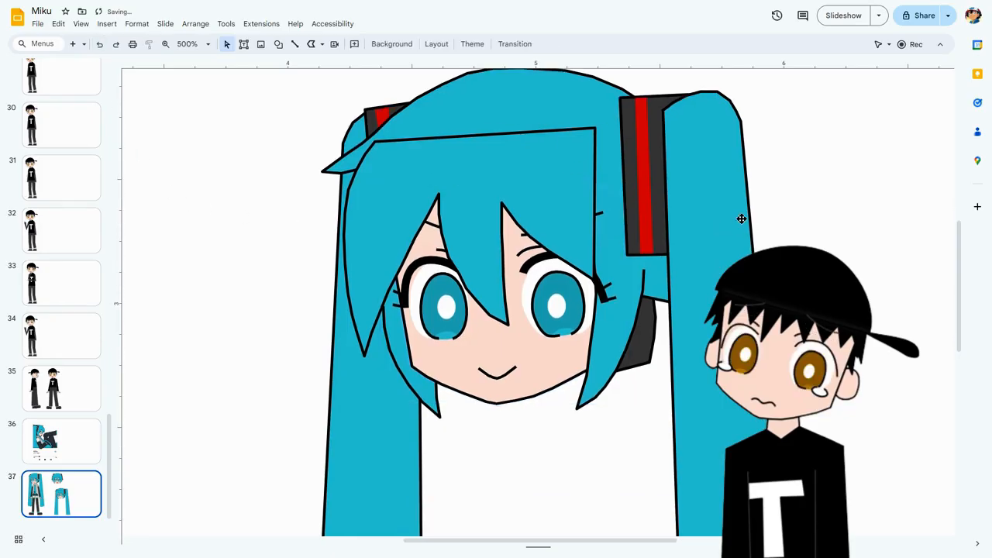
Cut and repaste the dark hair-ornament shape so it covers its red stripe and the twintail, and nudge it back into place.
{"action": "left_click", "coordinate": [635, 154]}
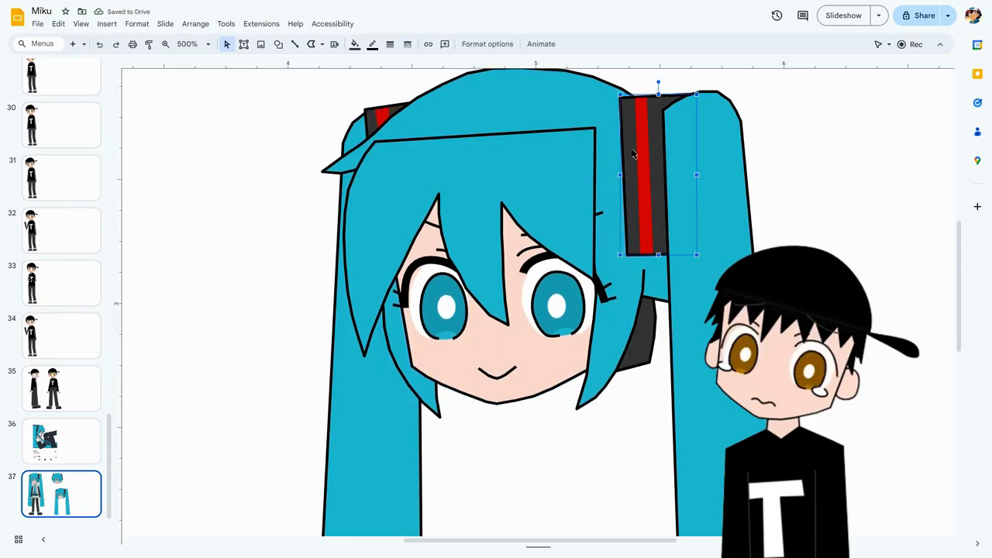
{"action": "key", "text": "ctrl+x"}
{"action": "key", "text": "ctrl+v"}
{"action": "key", "text": "Left"}
{"action": "key", "text": "Left"}
{"action": "key", "text": "Up"}
{"action": "key", "text": "Up"}
{"action": "left_click", "coordinate": [883, 140]}
Fit the whole slide in view, and delete the duplicated Miku head with its twintails.
{"action": "left_click", "coordinate": [197, 44]}
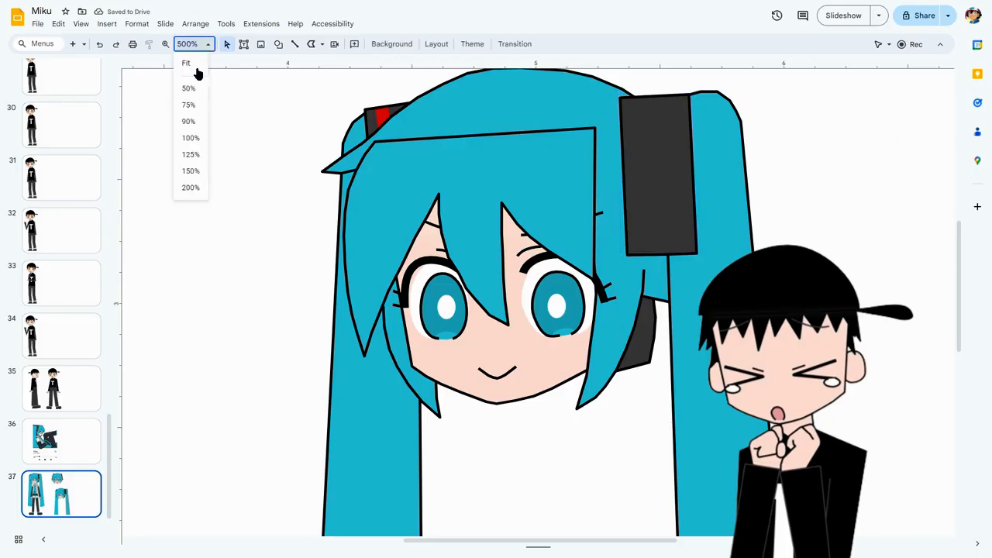
{"action": "left_click", "coordinate": [195, 62]}
{"action": "left_click_drag", "start_coordinate": [454, 240], "coordinate": [706, 383]}
{"action": "key", "text": "Delete"}
Open slide 6, duplicate the yellow-haired character's head with its ponytail, and place the copy in the empty space beside her.
{"action": "left_click_drag", "start_coordinate": [111, 442], "coordinate": [104, 90]}
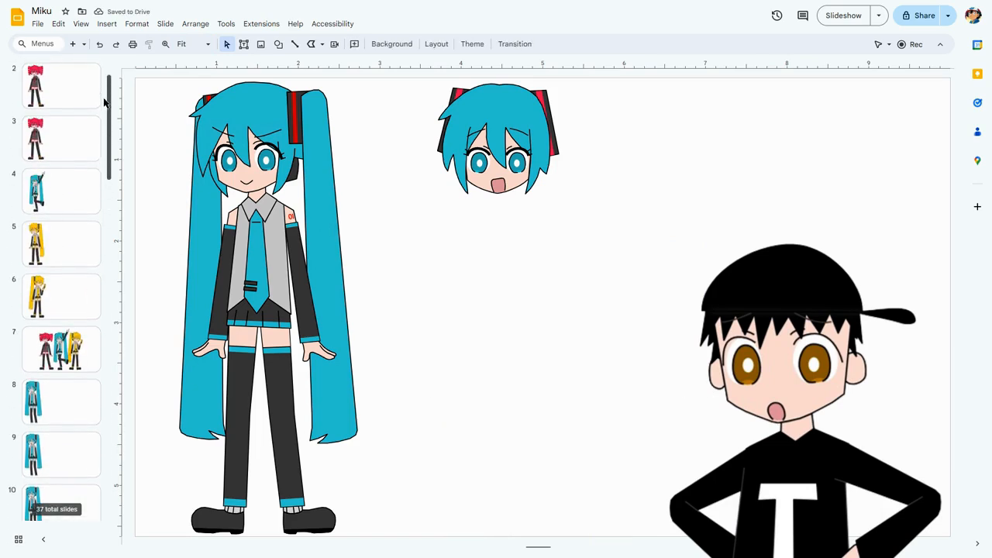
{"action": "left_click", "coordinate": [72, 282]}
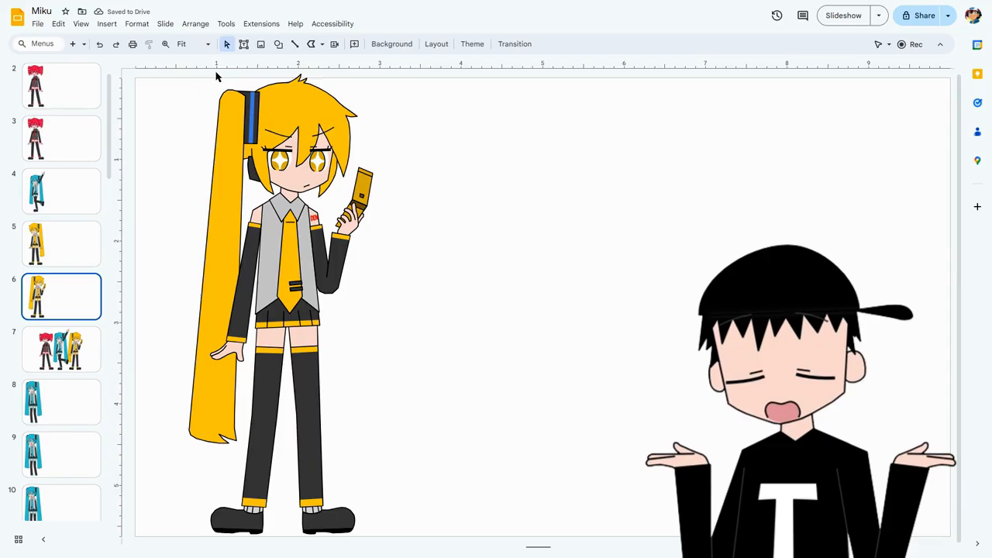
{"action": "left_click_drag", "start_coordinate": [212, 73], "coordinate": [603, 199]}
{"action": "key", "text": "ctrl+d"}
{"action": "left_click", "coordinate": [711, 218]}
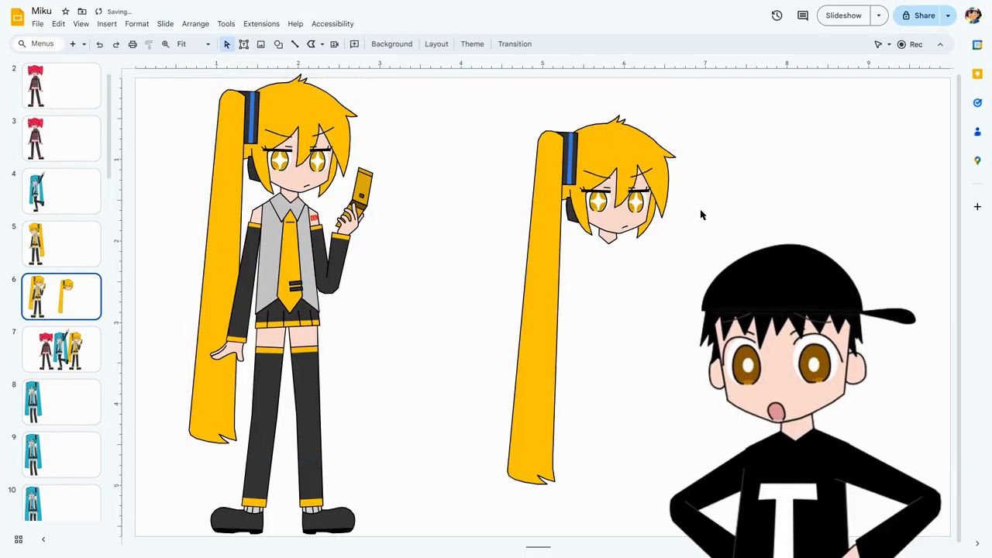
{"action": "scroll", "coordinate": [704, 222], "scroll_direction": "up", "scroll_amount": 5}
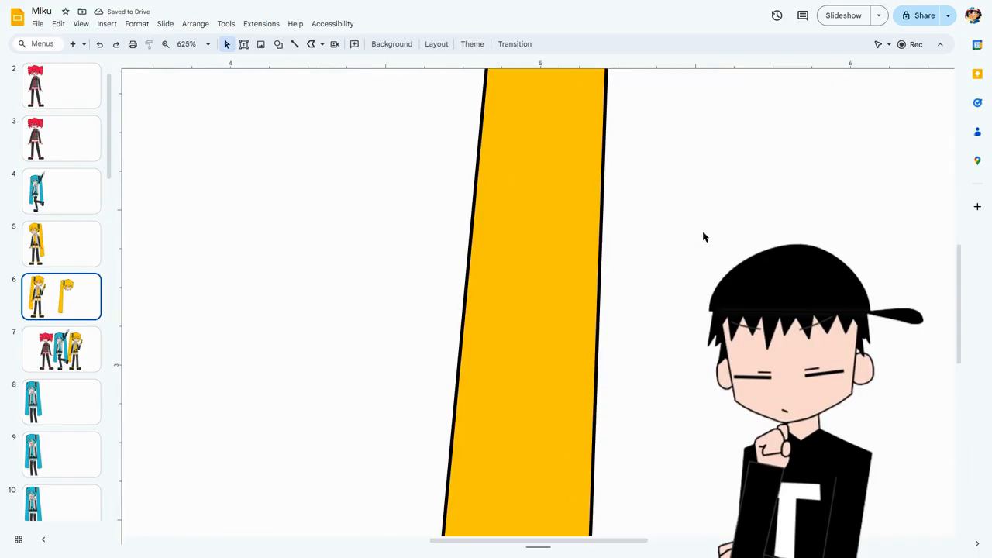
Cut and repaste the two skin-coloured eyelid shapes on the copied head so they lie on top, and nudge them back into place.
{"action": "left_click_drag", "start_coordinate": [531, 541], "coordinate": [569, 543]}
{"action": "scroll", "coordinate": [497, 341], "scroll_direction": "up", "scroll_amount": 5}
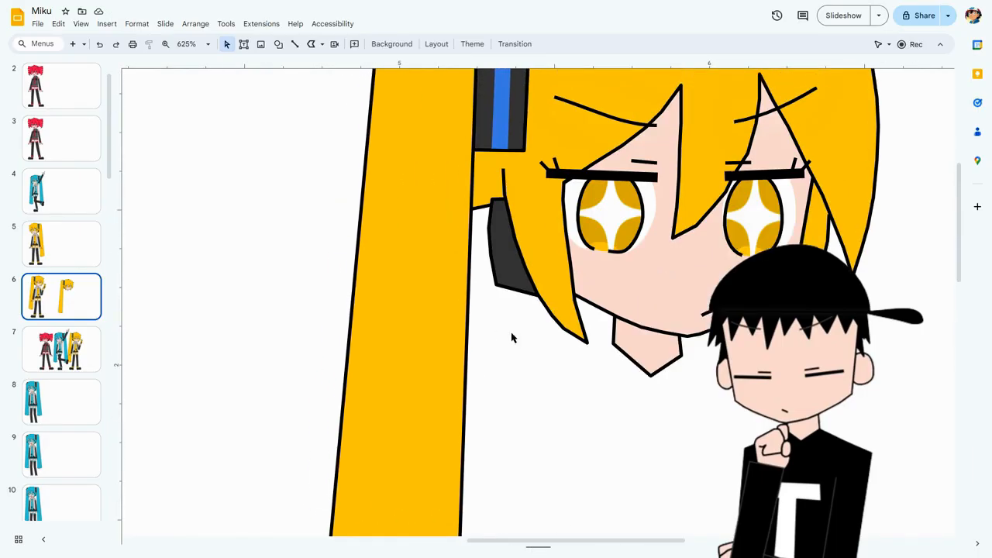
{"action": "left_click_drag", "start_coordinate": [532, 540], "coordinate": [591, 527]}
{"action": "left_click", "coordinate": [411, 268]}
{"action": "left_click", "coordinate": [555, 254]}
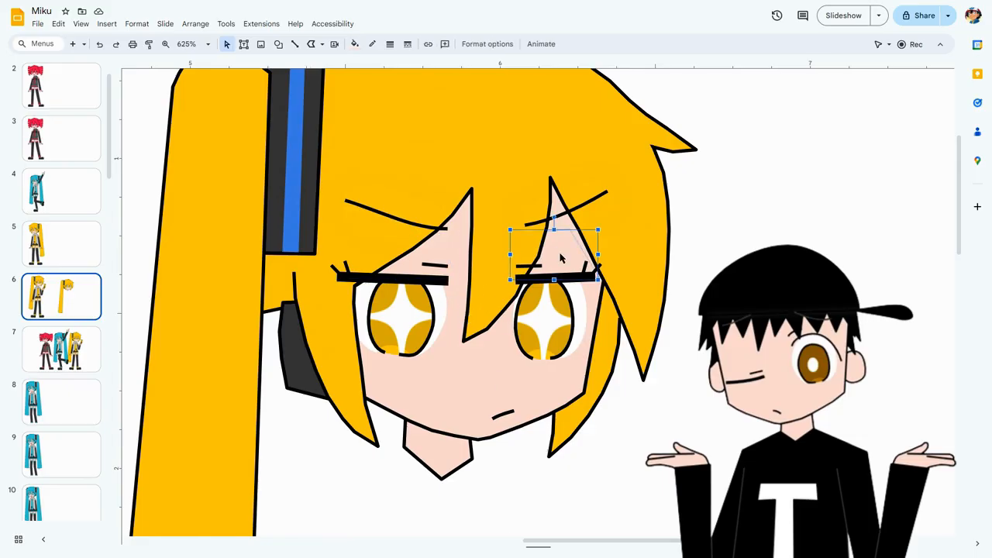
{"action": "left_click", "coordinate": [439, 247], "text": "shift"}
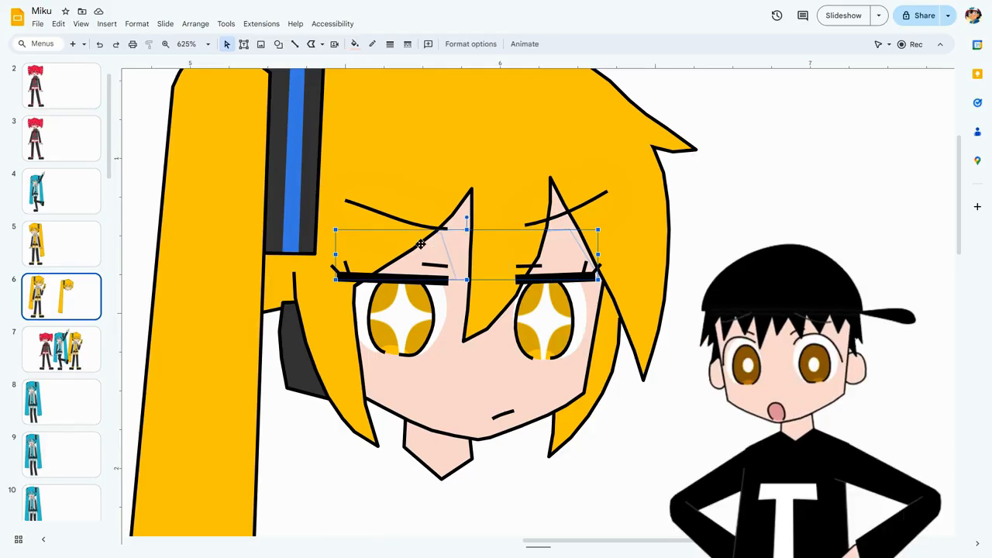
{"action": "scroll", "coordinate": [426, 176], "scroll_direction": "up", "scroll_amount": 2}
{"action": "scroll", "coordinate": [426, 177], "scroll_direction": "down", "scroll_amount": 1}
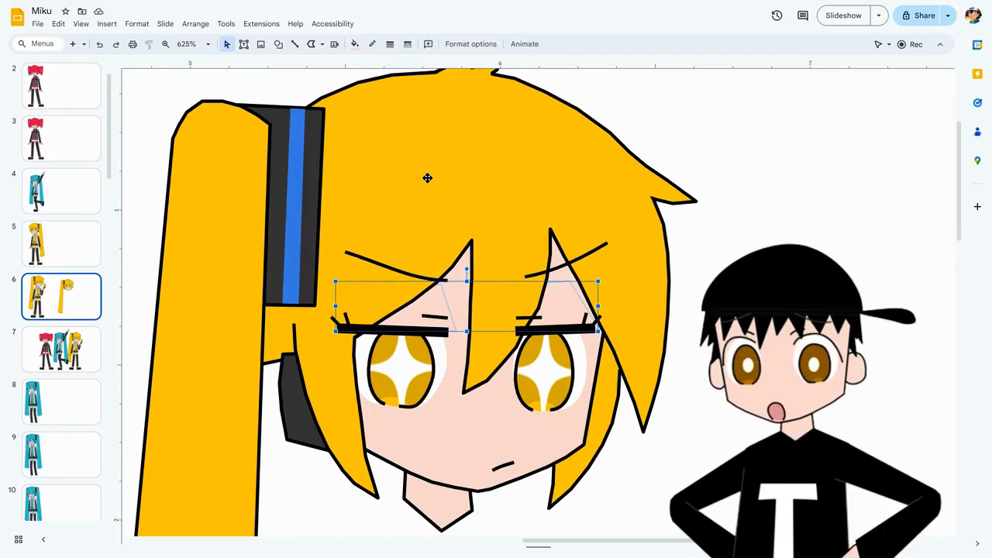
{"action": "key", "text": "ctrl+v"}
{"action": "key", "text": "Left"}
{"action": "key", "text": "Left"}
{"action": "key", "text": "Up"}
{"action": "key", "text": "Up"}
{"action": "key", "text": "Escape"}
{"action": "scroll", "coordinate": [586, 303], "scroll_direction": "down", "scroll_amount": 1}
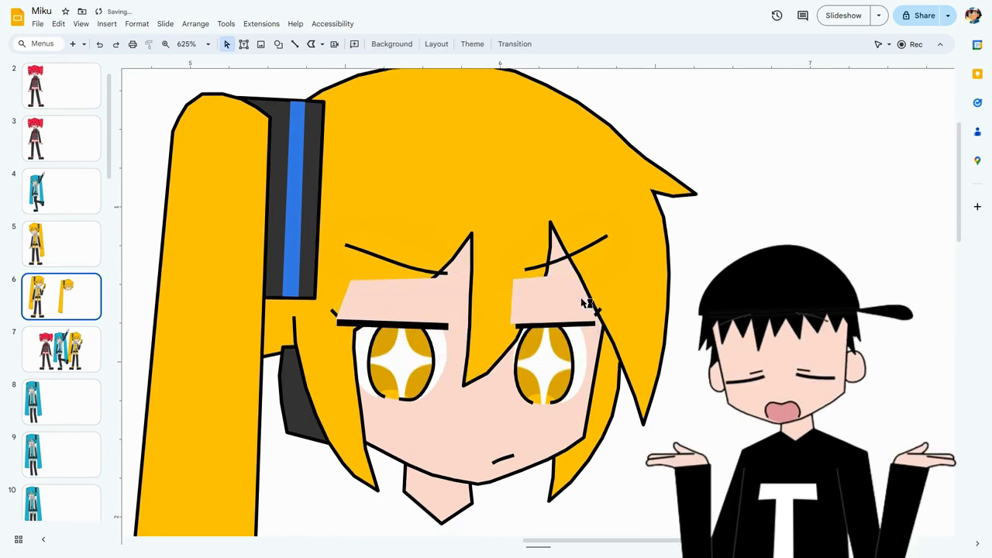
Undo the nudging, pasting and cutting of the two eyelid shapes on the copied head.
{"action": "left_click", "coordinate": [391, 263]}
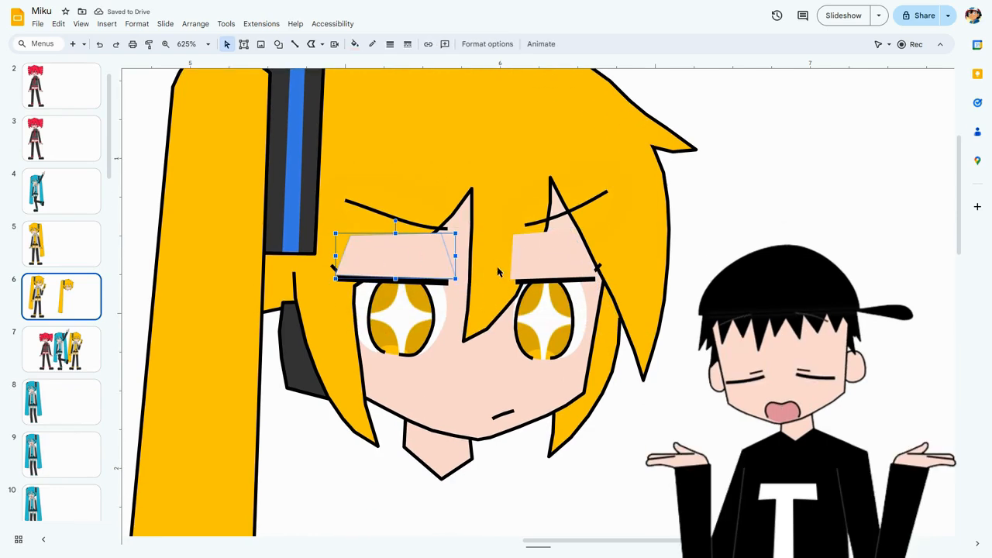
{"action": "left_click", "coordinate": [553, 261]}
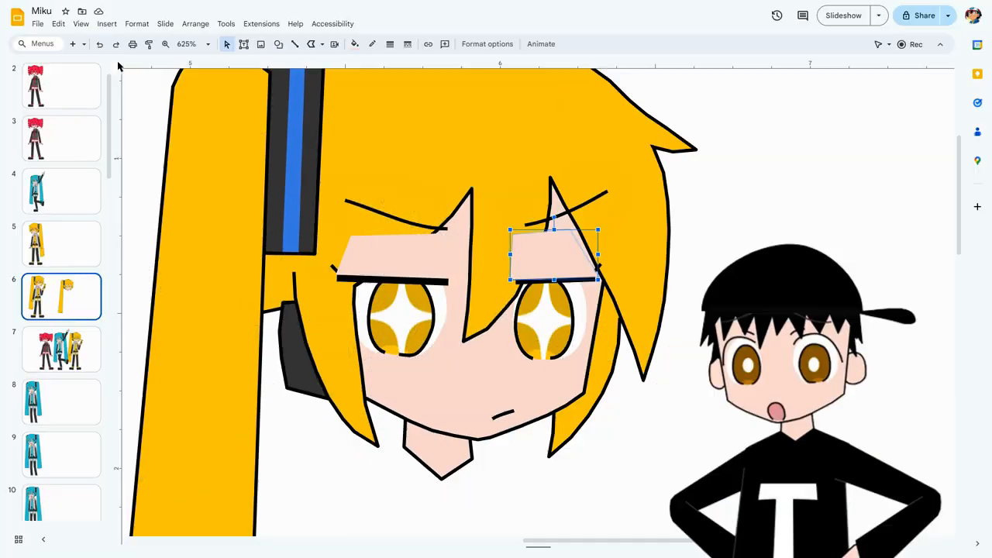
{"action": "left_click", "coordinate": [98, 44]}
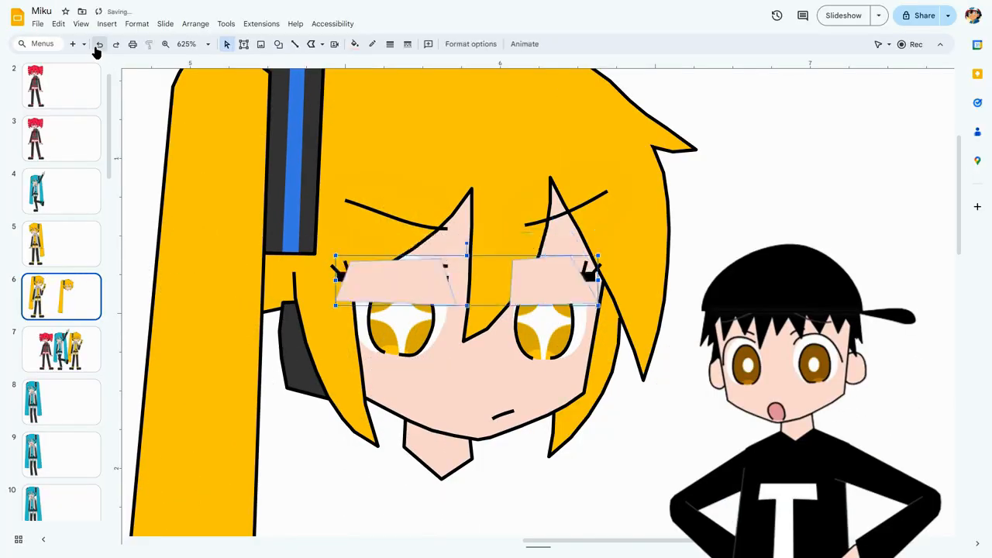
{"action": "left_click", "coordinate": [99, 45]}
{"action": "left_click", "coordinate": [99, 44]}
{"action": "left_click", "coordinate": [97, 46]}
{"action": "left_click", "coordinate": [97, 46]}
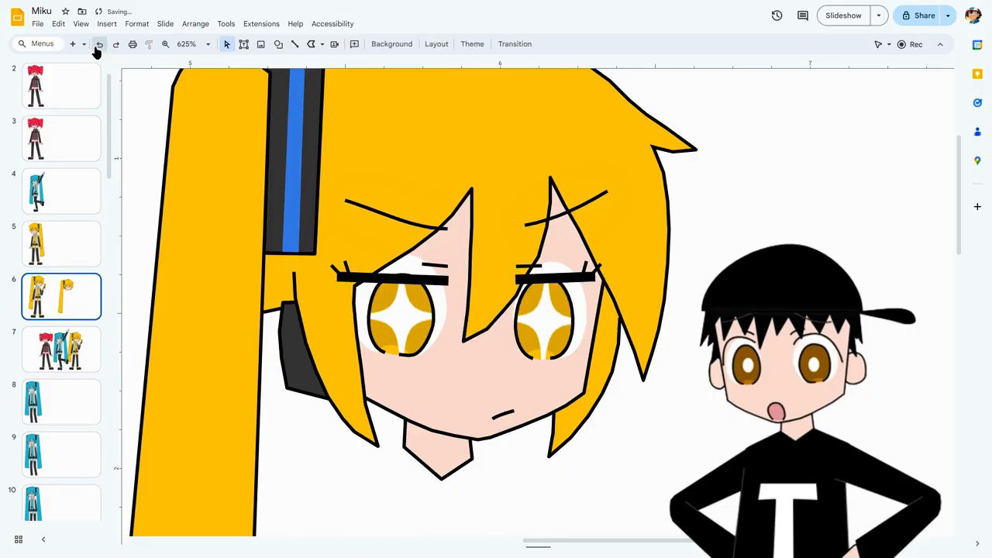
{"action": "left_click", "coordinate": [97, 46]}
{"action": "left_click", "coordinate": [717, 465]}
{"action": "scroll", "coordinate": [212, 122], "scroll_direction": "up", "scroll_amount": 1}
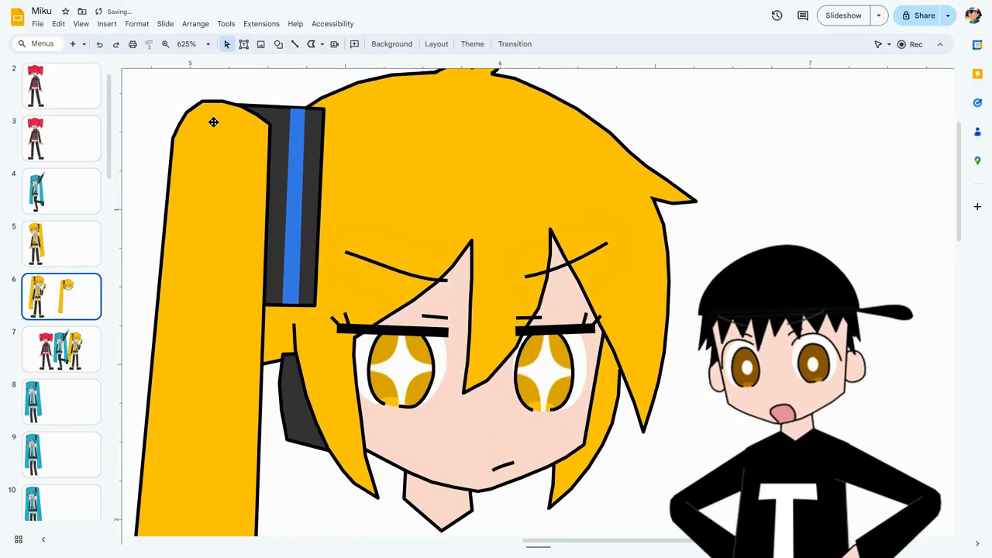
Redo the cut, paste and nudging of the eyelid shapes so they lie above the fringe again.
{"action": "left_click", "coordinate": [115, 44]}
{"action": "left_click", "coordinate": [115, 45]}
{"action": "left_click", "coordinate": [116, 44]}
{"action": "left_click", "coordinate": [115, 44]}
{"action": "key", "text": "Escape"}
Select both skin-coloured eyelid shapes and move them sideways off the face into the empty space to the right of the head.
{"action": "left_click", "coordinate": [434, 334]}
{"action": "left_click", "coordinate": [436, 307]}
{"action": "left_click", "coordinate": [525, 309], "text": "shift"}
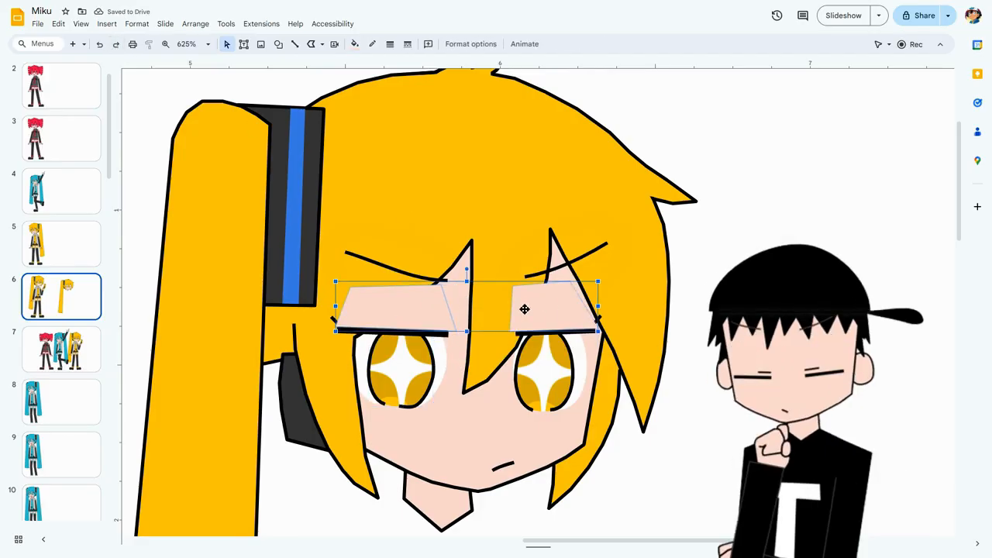
{"action": "key", "text": "Right"}
{"action": "key", "text": "Right"}
{"action": "key", "text": "Right"}
{"action": "key", "text": "Right"}
{"action": "key", "text": "Right"}
{"action": "key", "text": "Right"}
{"action": "key", "text": "Right"}
{"action": "key", "text": "Right"}
{"action": "key", "text": "Right"}
{"action": "key", "text": "Right"}
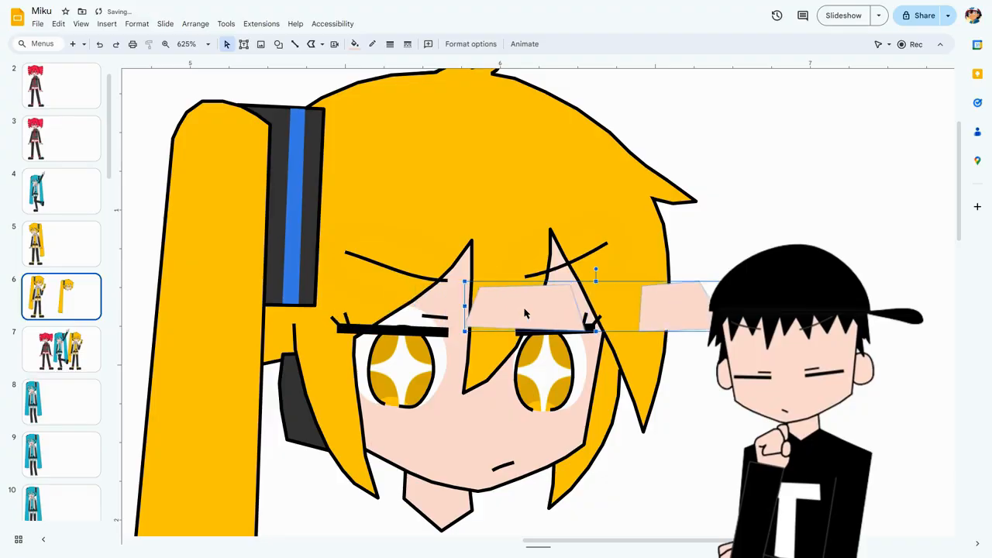
Select the eyelashes, front hair pieces, hair tuft, ponytail and hair ornament of the copied head, and delete them to expose the face shape.
{"action": "left_click", "coordinate": [379, 330]}
{"action": "left_click", "coordinate": [349, 332]}
{"action": "left_click", "coordinate": [344, 320]}
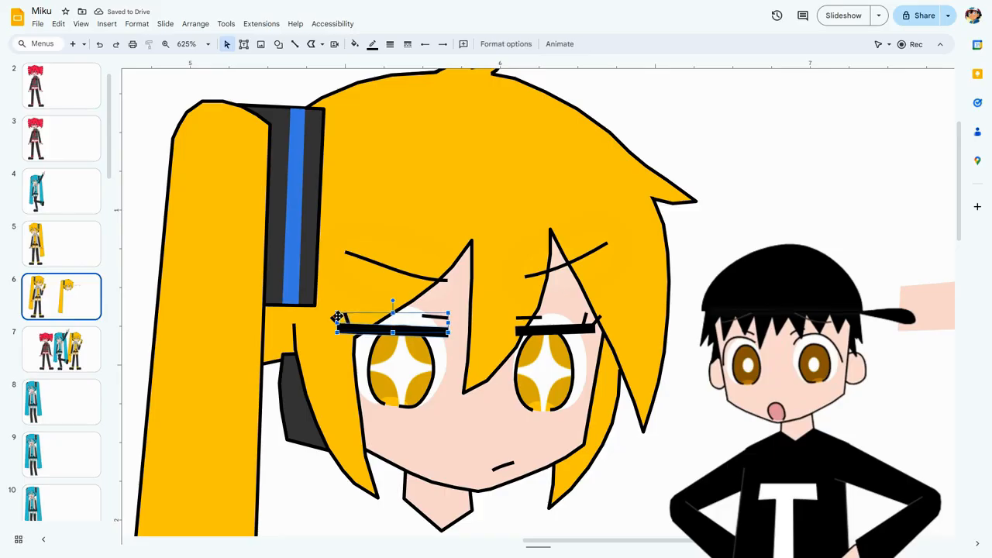
{"action": "left_click", "coordinate": [535, 324], "text": "shift"}
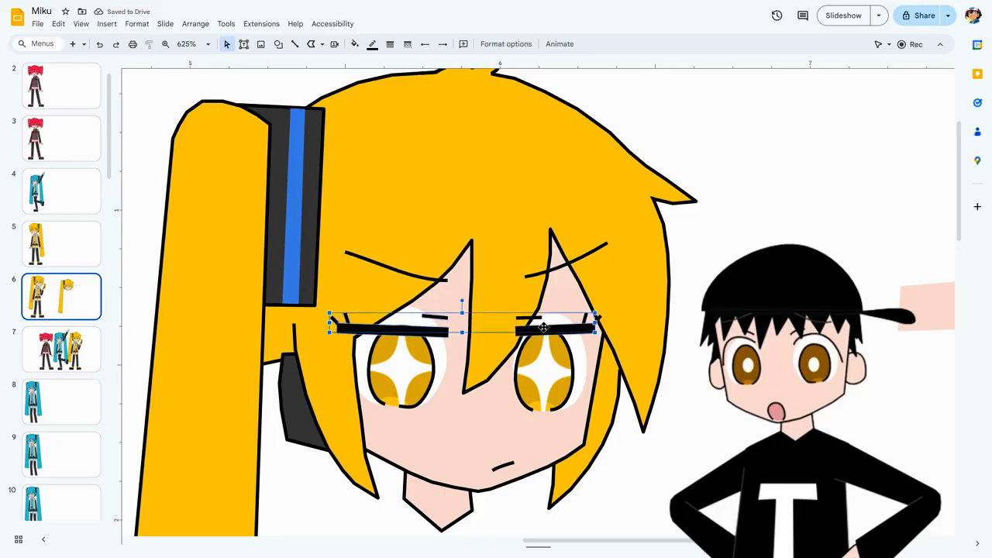
{"action": "left_click", "coordinate": [597, 319], "text": "shift"}
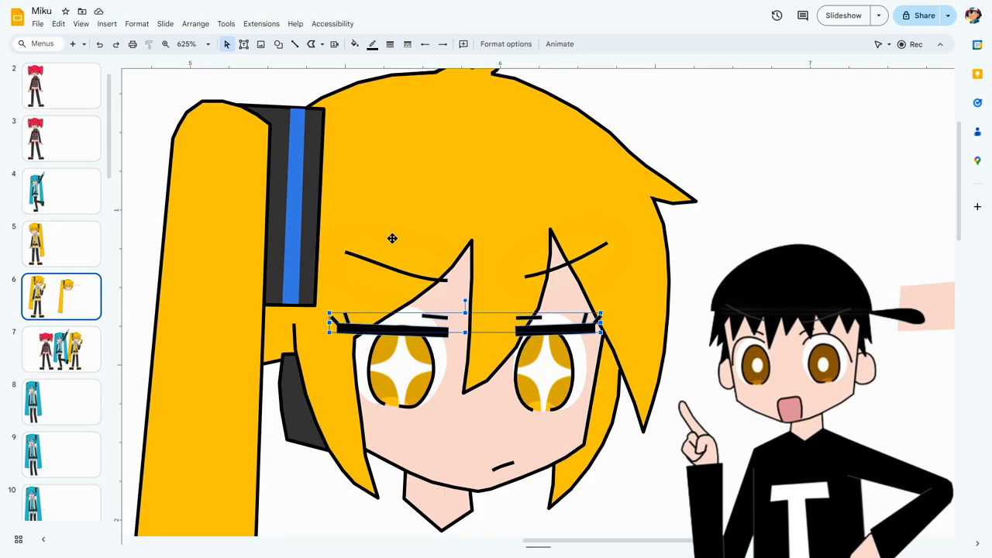
{"action": "left_click", "coordinate": [448, 216]}
{"action": "left_click", "coordinate": [426, 129], "text": "shift"}
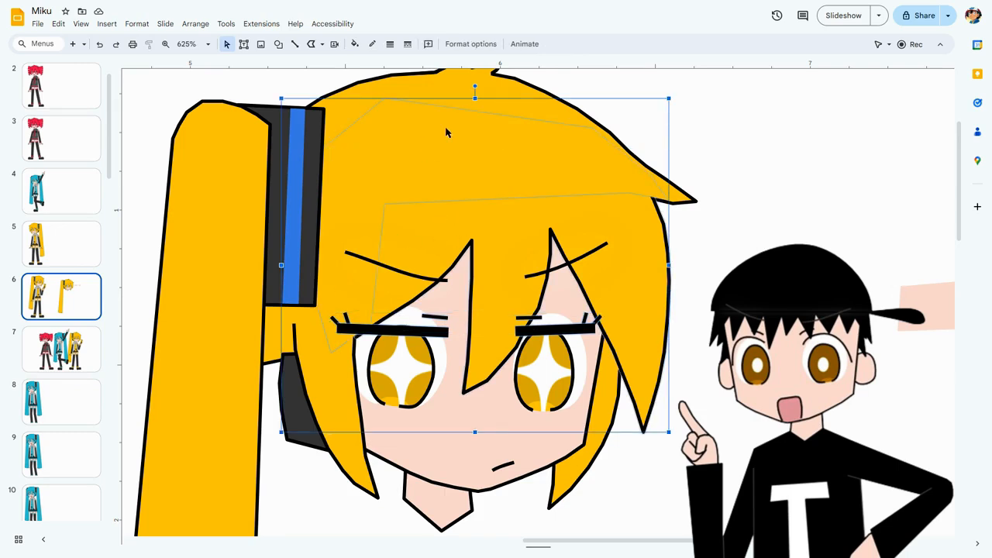
{"action": "left_click", "coordinate": [443, 86], "text": "shift"}
{"action": "left_click", "coordinate": [329, 395], "text": "shift"}
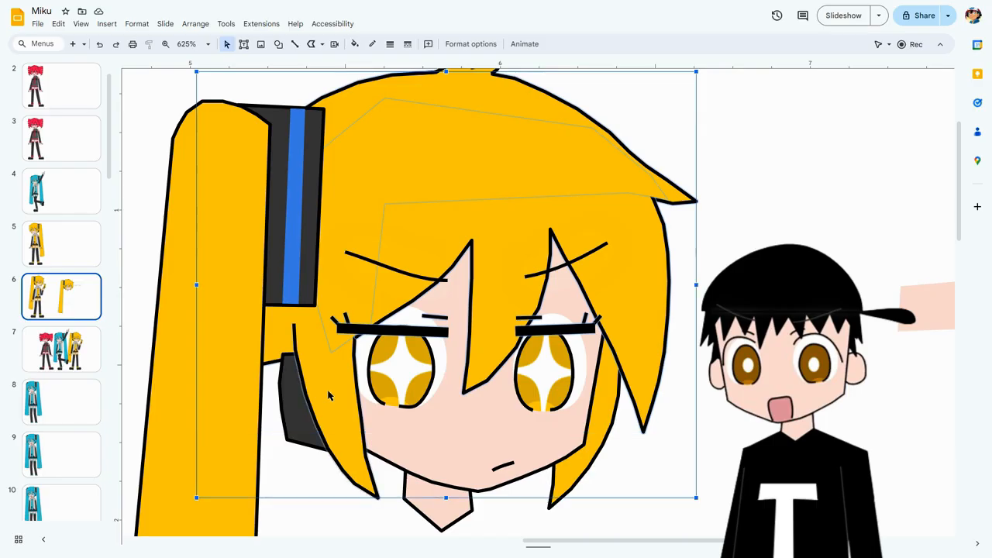
{"action": "left_click", "coordinate": [245, 385], "text": "shift"}
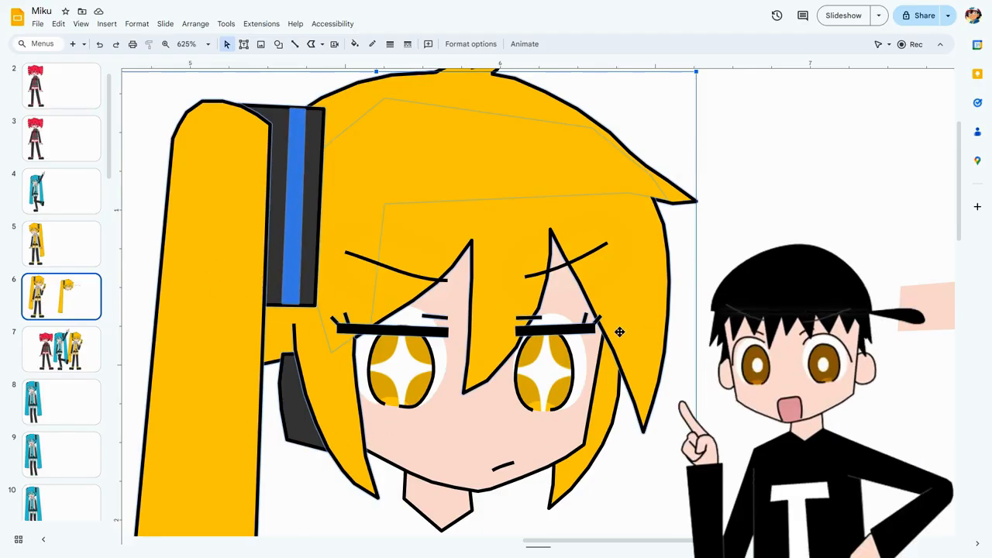
{"action": "scroll", "coordinate": [507, 191], "scroll_direction": "up", "scroll_amount": 1}
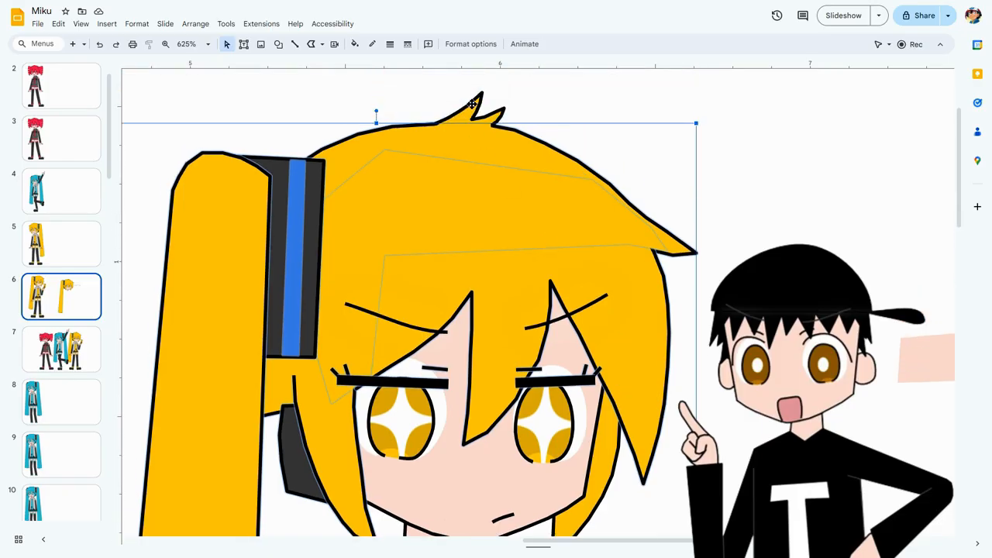
{"action": "scroll", "coordinate": [512, 228], "scroll_direction": "down", "scroll_amount": 1}
{"action": "scroll", "coordinate": [511, 229], "scroll_direction": "down", "scroll_amount": 1}
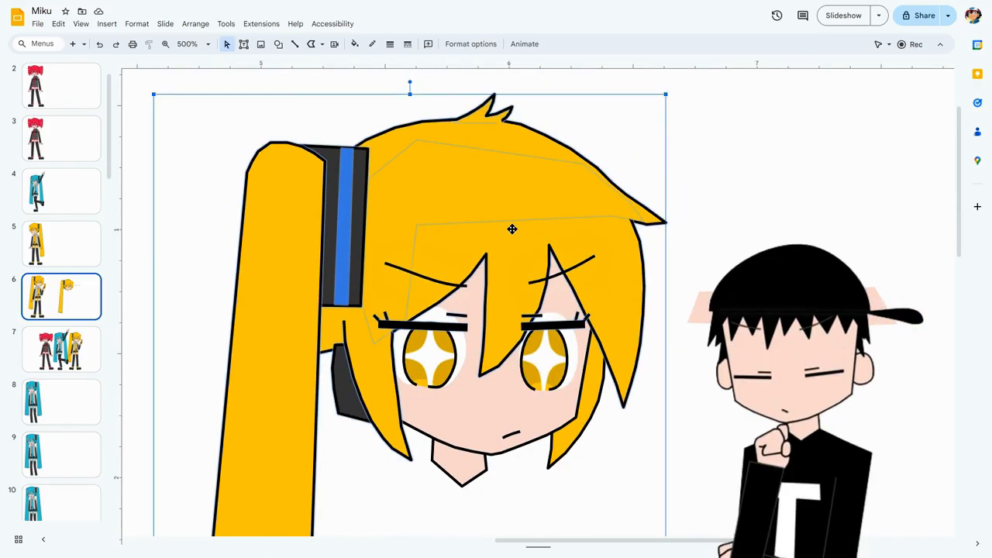
{"action": "key", "text": "Delete"}
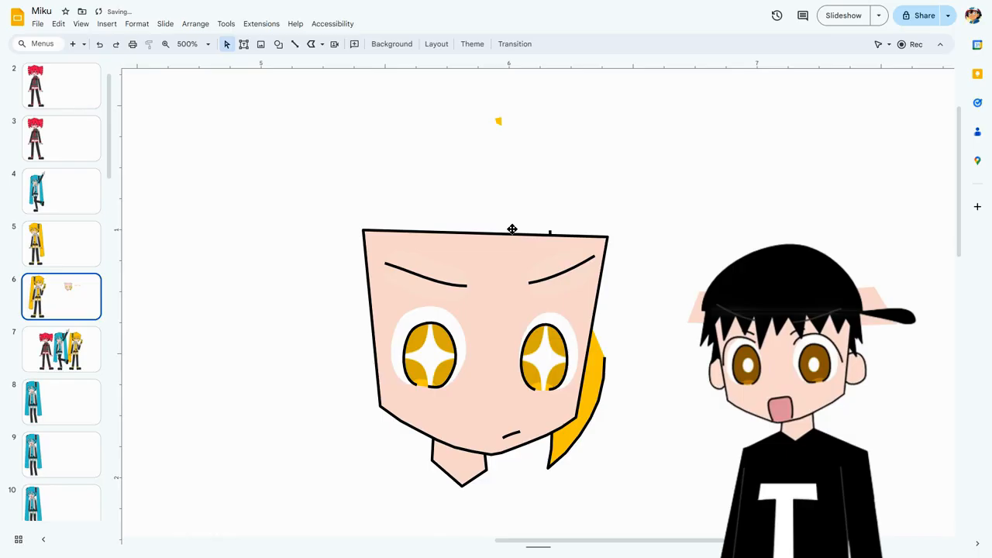
Undo the deletion of the hair and eyelashes, and clear the selection.
{"action": "left_click", "coordinate": [99, 45]}
{"action": "scroll", "coordinate": [675, 194], "scroll_direction": "up", "scroll_amount": 5}
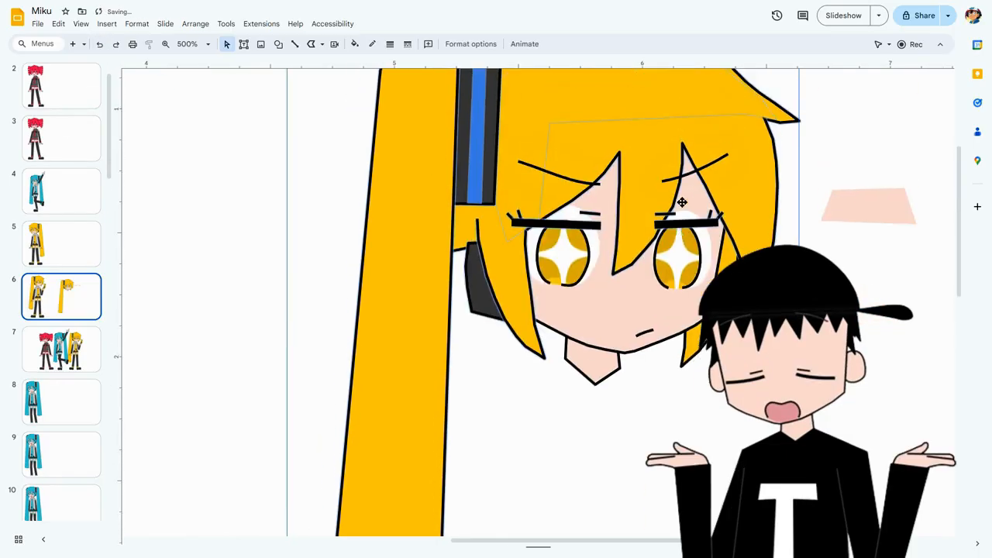
{"action": "left_click_drag", "start_coordinate": [502, 548], "coordinate": [594, 540]}
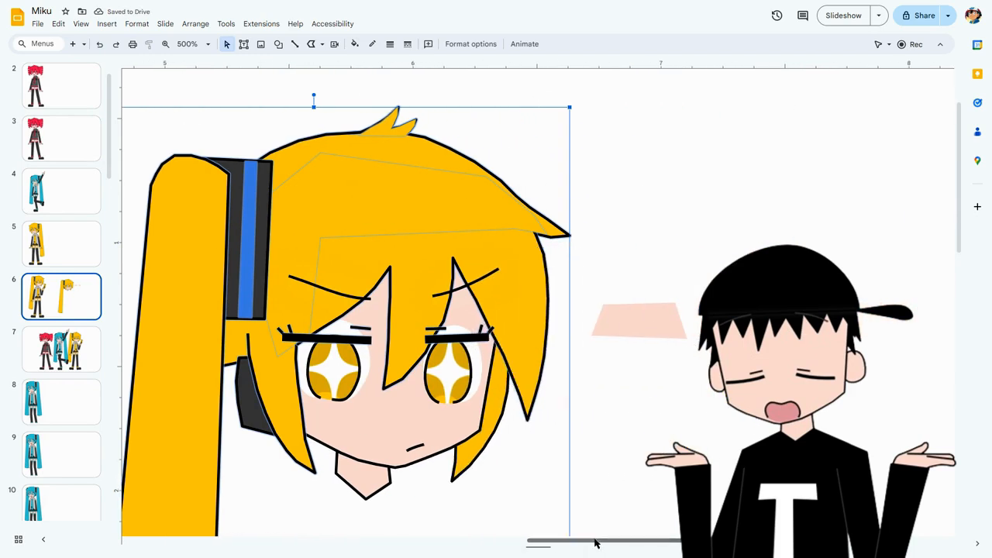
{"action": "left_click", "coordinate": [353, 296], "text": "shift"}
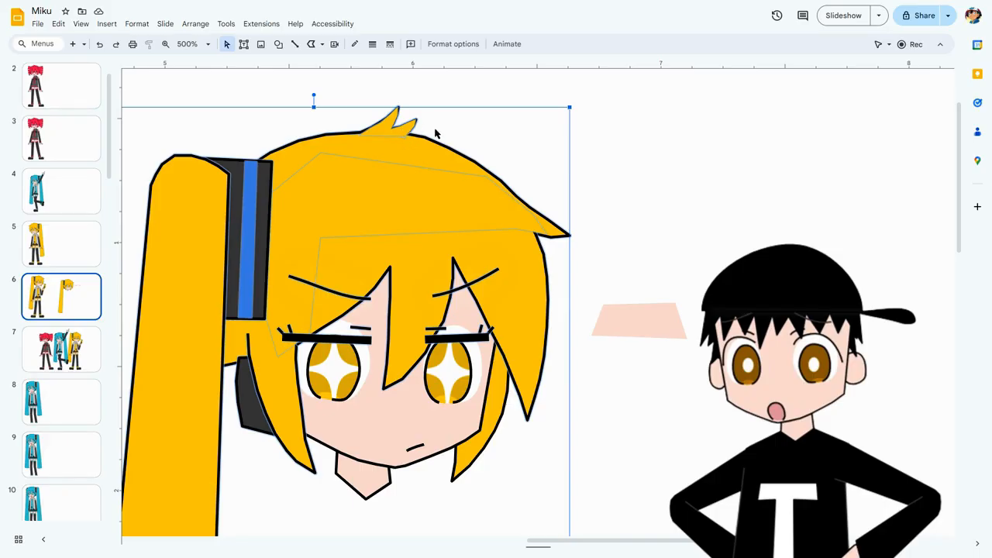
{"action": "key", "text": "Escape"}
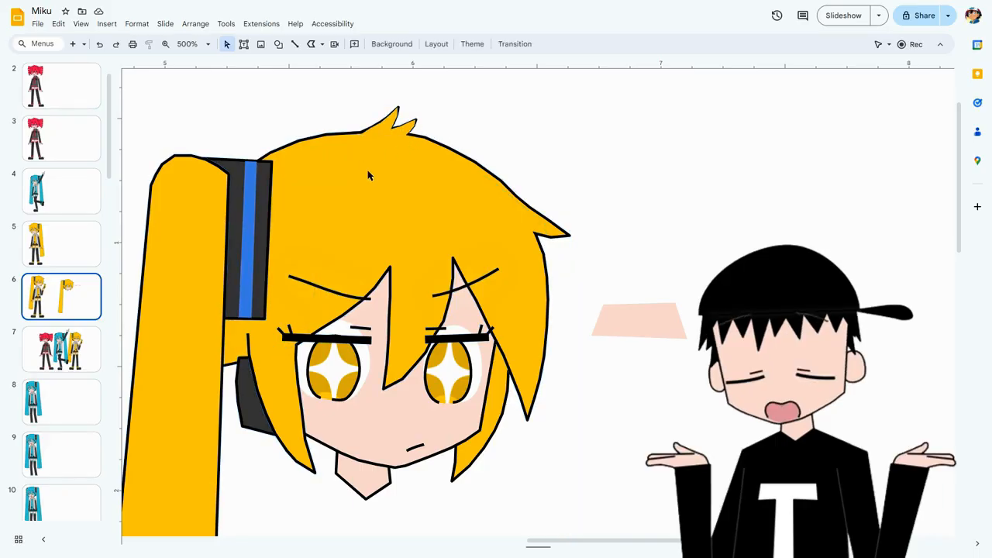
Examine how the small hair tuft on top of the head is built from a fill shape and a separate outline.
{"action": "scroll", "coordinate": [369, 175], "scroll_direction": "up", "scroll_amount": 5}
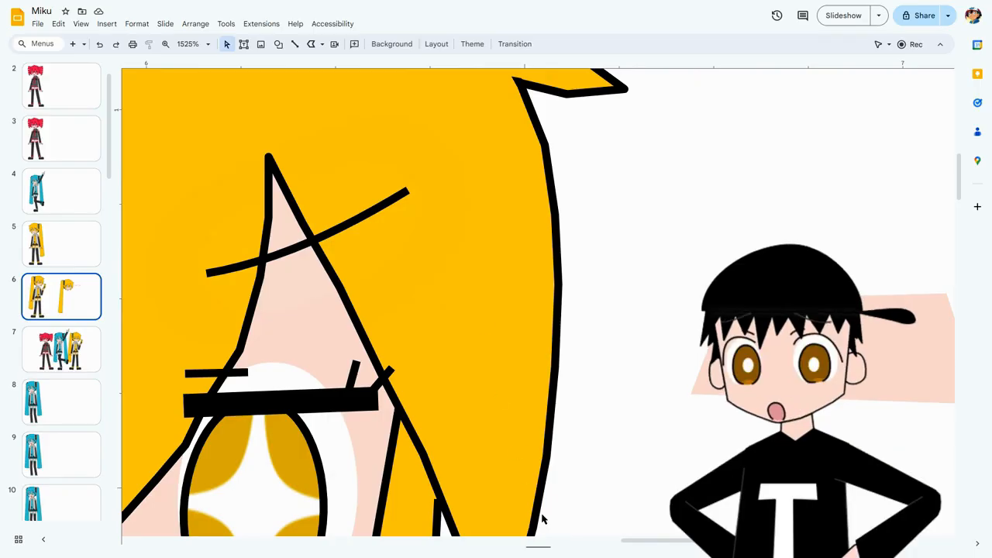
{"action": "left_click_drag", "start_coordinate": [682, 541], "coordinate": [634, 540]}
{"action": "scroll", "coordinate": [549, 226], "scroll_direction": "up", "scroll_amount": 7}
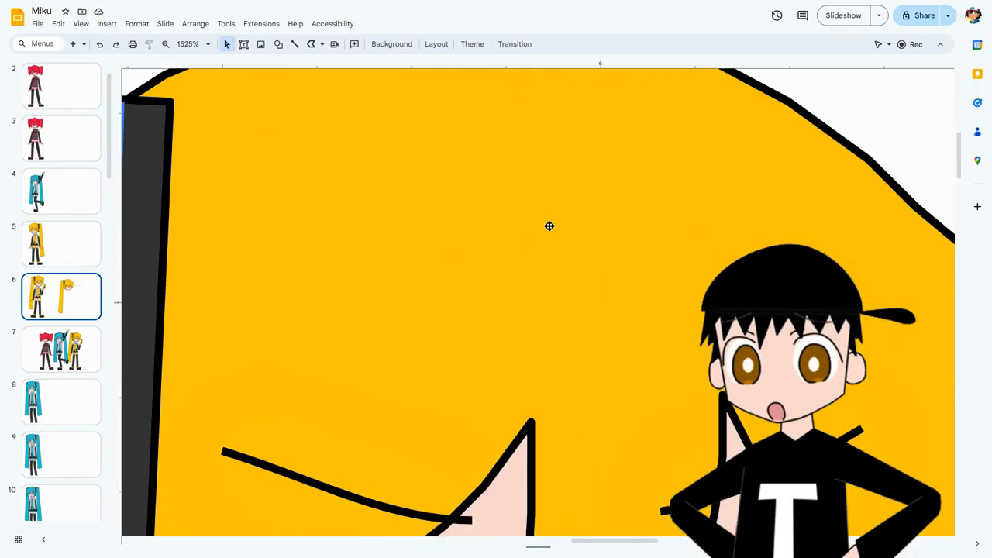
{"action": "left_click", "coordinate": [534, 255]}
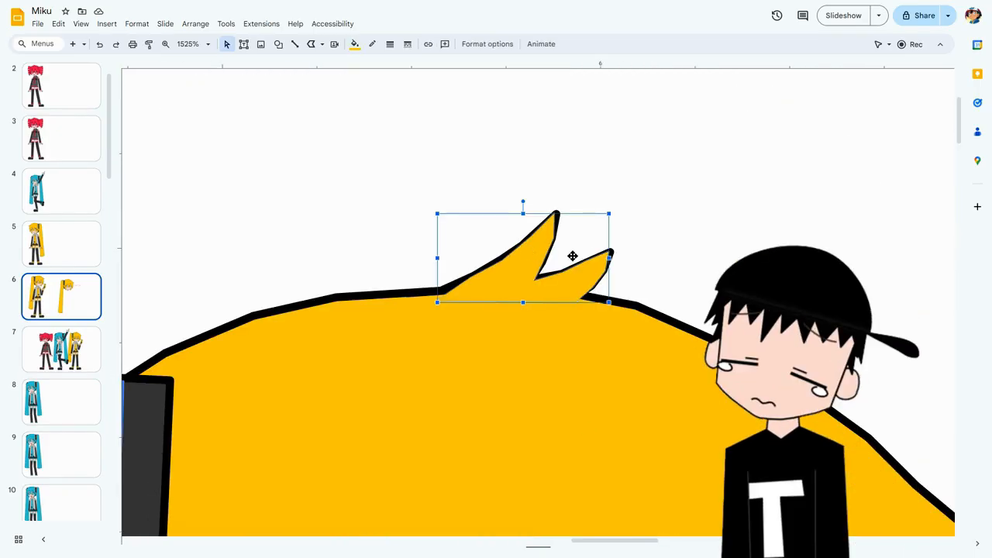
{"action": "left_click", "coordinate": [560, 214]}
{"action": "left_click", "coordinate": [557, 217]}
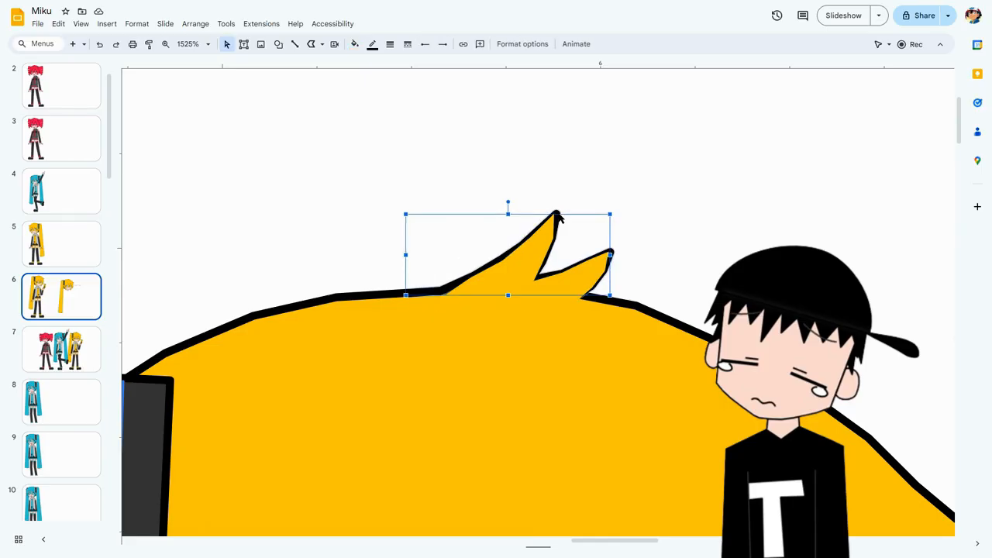
{"action": "left_click", "coordinate": [468, 204]}
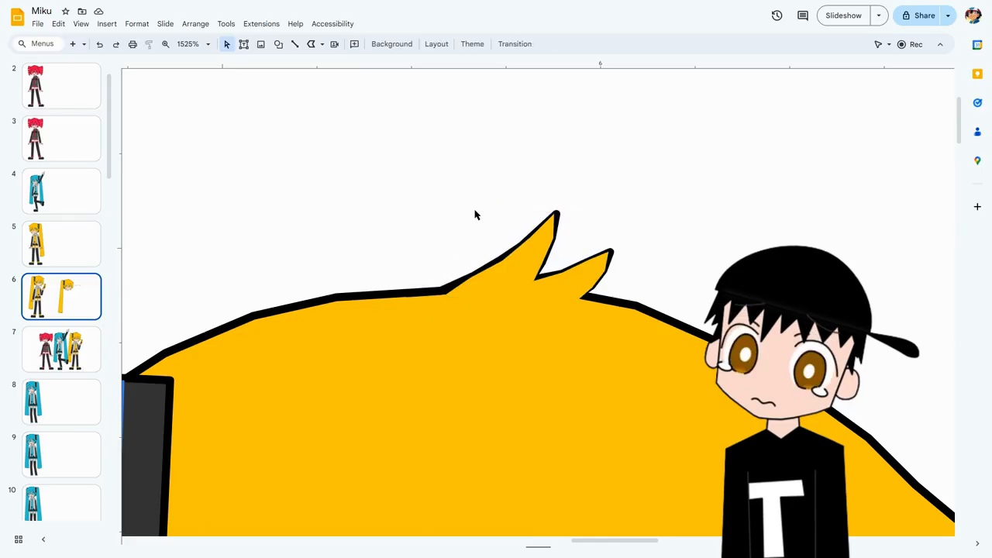
{"action": "scroll", "coordinate": [474, 215], "scroll_direction": "down", "scroll_amount": 5}
{"action": "scroll", "coordinate": [503, 201], "scroll_direction": "down", "scroll_amount": 5}
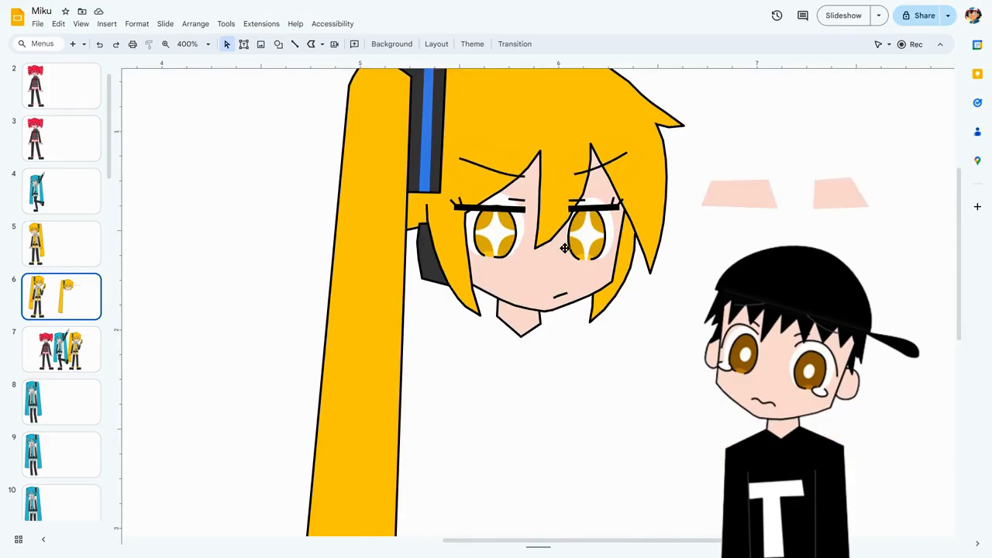
{"action": "scroll", "coordinate": [475, 177], "scroll_direction": "up", "scroll_amount": 2}
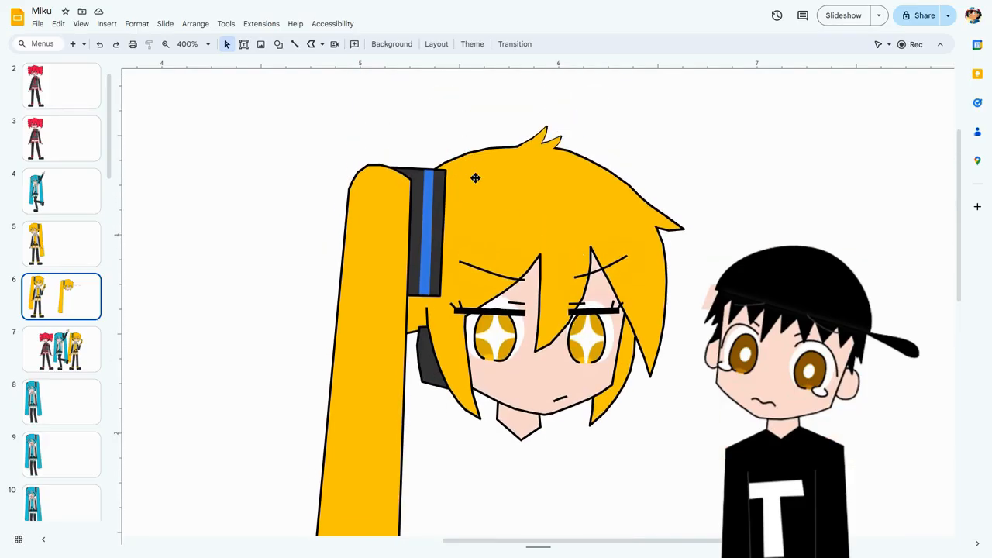
Redo the deletion of the hair and eyelashes to show the face shape underneath, and undo it again.
{"action": "left_click", "coordinate": [99, 45]}
{"action": "left_click", "coordinate": [113, 44]}
{"action": "left_click", "coordinate": [113, 44]}
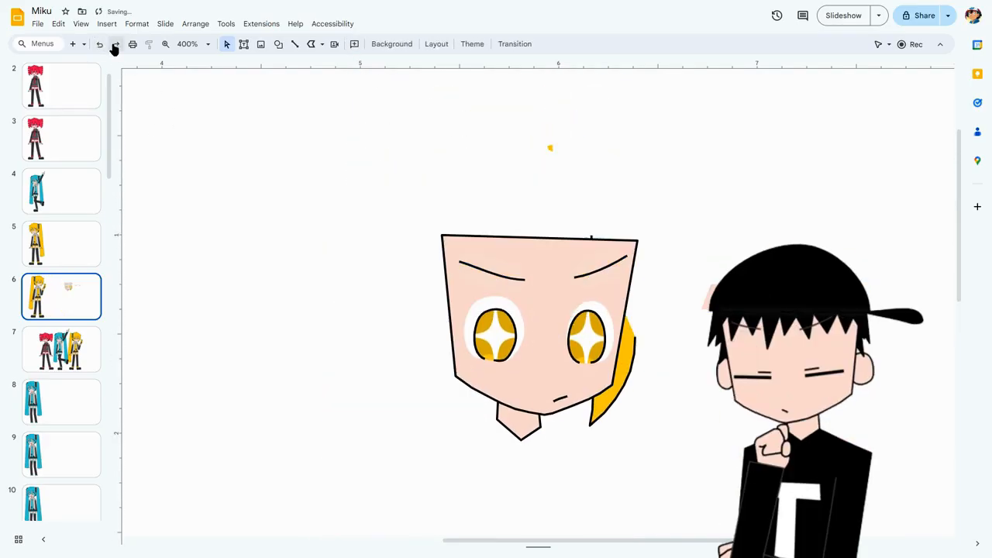
{"action": "left_click", "coordinate": [100, 45]}
{"action": "scroll", "coordinate": [624, 163], "scroll_direction": "up", "scroll_amount": 3}
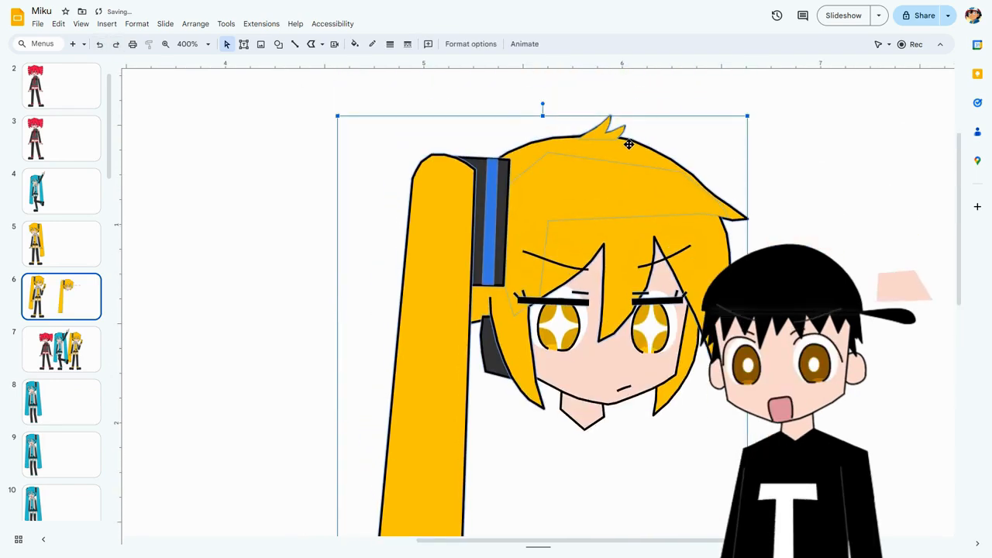
{"action": "left_click_drag", "start_coordinate": [462, 541], "coordinate": [516, 538]}
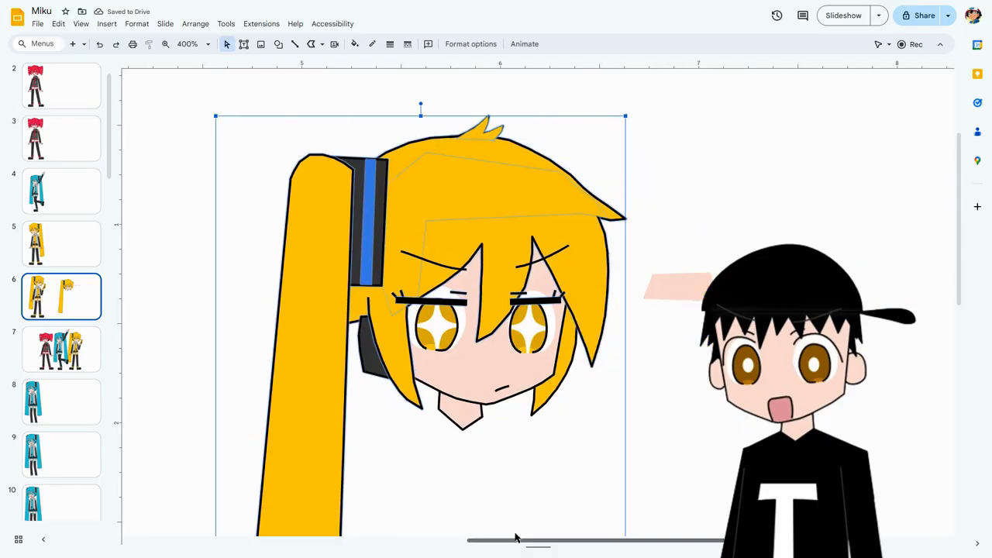
Cut and paste the selected hair and ponytail pieces of the copied head so they cover the eyebrows, realign them with the face, and clear the selection.
{"action": "key", "text": "ctrl+x"}
{"action": "key", "text": "ctrl+v"}
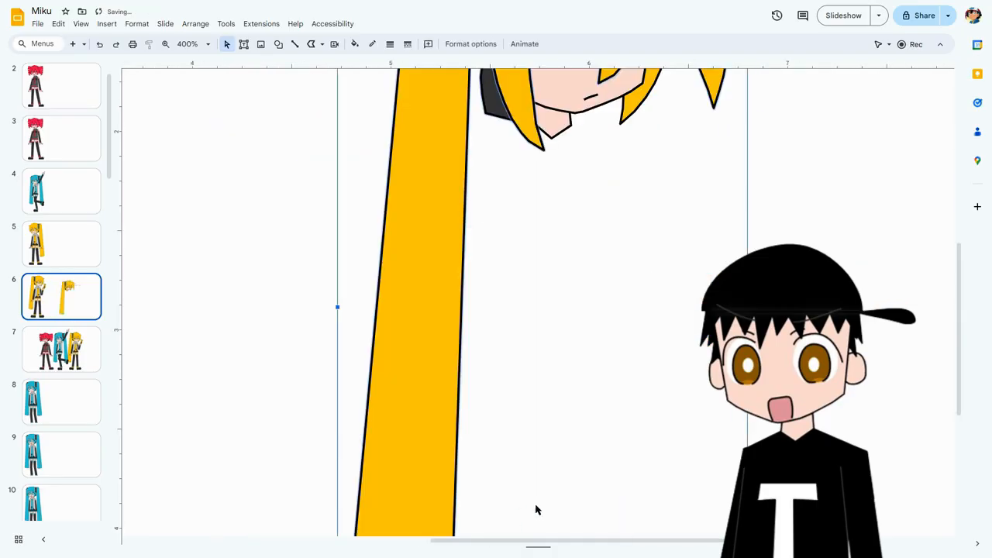
{"action": "key", "text": "Left"}
{"action": "key", "text": "Left"}
{"action": "key", "text": "Up"}
{"action": "key", "text": "Up"}
{"action": "scroll", "coordinate": [624, 384], "scroll_direction": "up", "scroll_amount": 3}
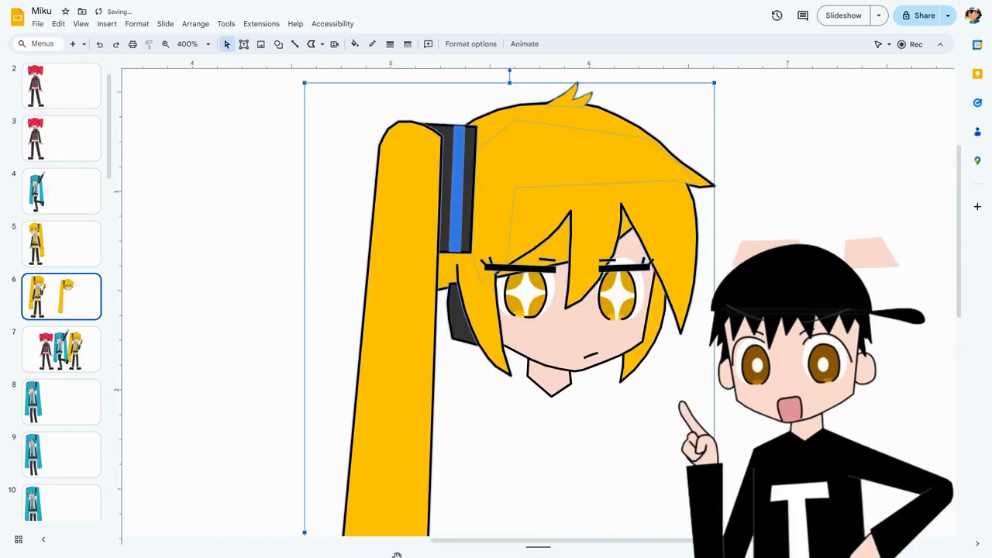
{"action": "left_click_drag", "start_coordinate": [475, 540], "coordinate": [531, 541]}
{"action": "scroll", "coordinate": [712, 380], "scroll_direction": "up", "scroll_amount": 2}
{"action": "scroll", "coordinate": [712, 380], "scroll_direction": "down", "scroll_amount": 1}
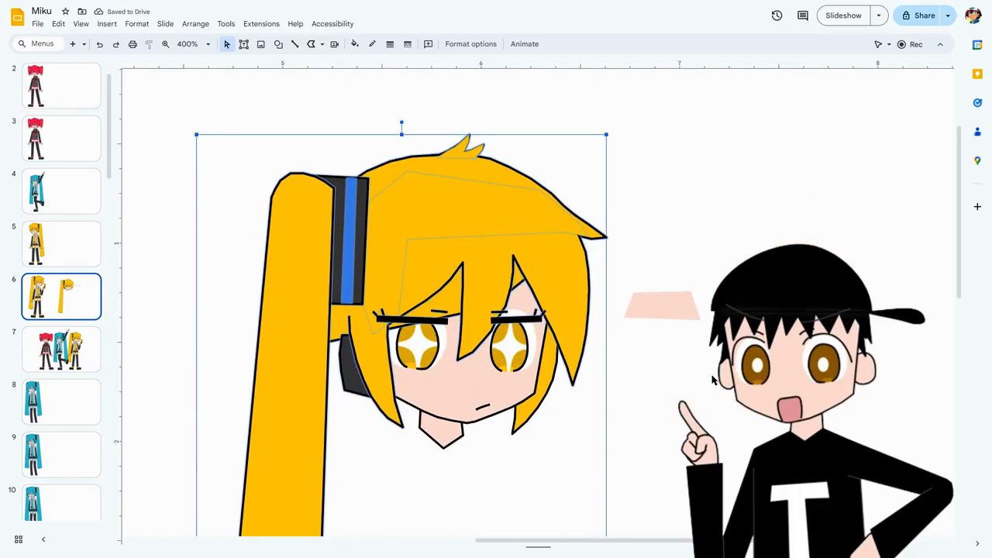
{"action": "left_click", "coordinate": [711, 379]}
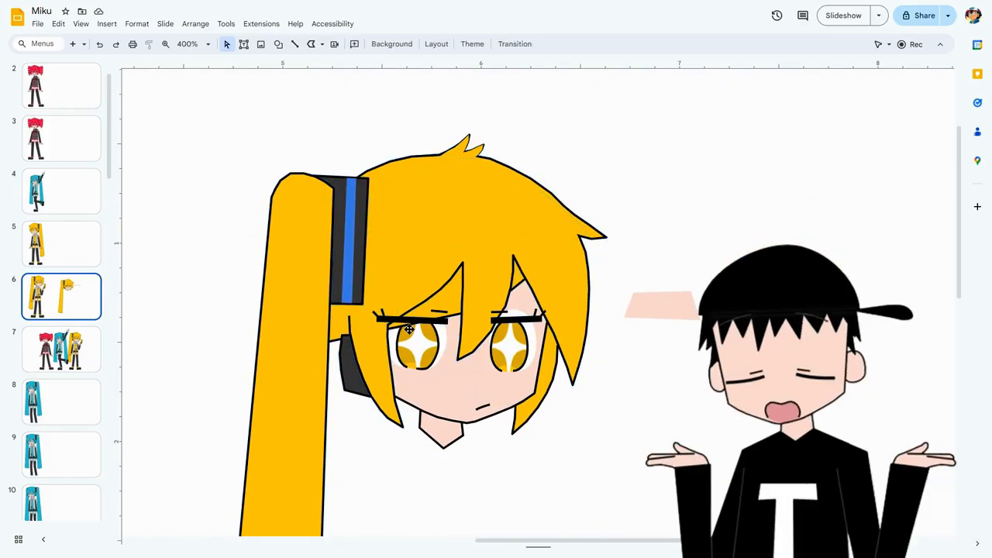
Examine how the eyes, eyelashes and face outline are layered beneath the bangs of the copied head.
{"action": "scroll", "coordinate": [410, 327], "scroll_direction": "up", "scroll_amount": 5}
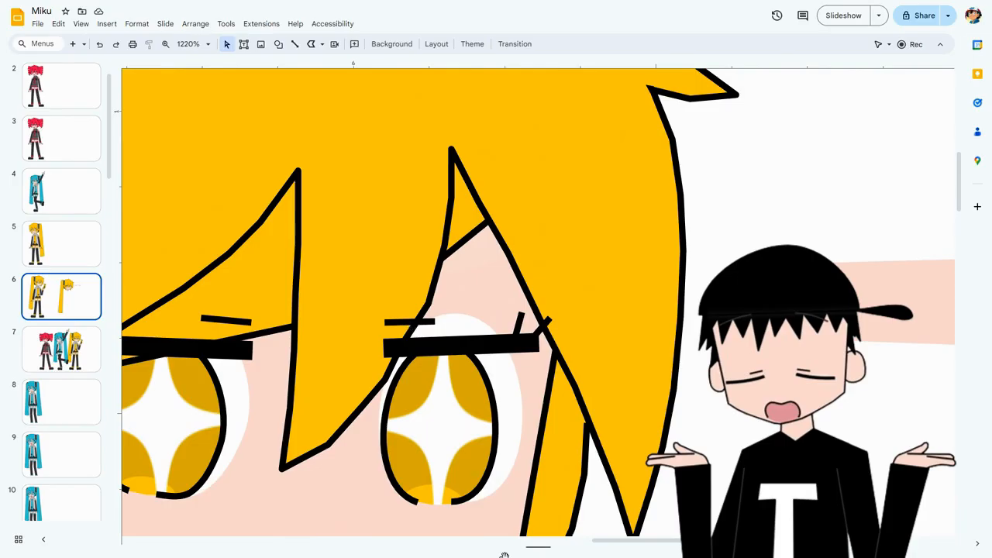
{"action": "mouse_move", "coordinate": [592, 547]}
{"action": "left_mouse_down"}
{"action": "mouse_move", "coordinate": [542, 543]}
{"action": "mouse_move", "coordinate": [611, 546]}
{"action": "left_mouse_up"}
{"action": "left_click", "coordinate": [647, 306]}
{"action": "scroll", "coordinate": [527, 440], "scroll_direction": "down", "scroll_amount": 2}
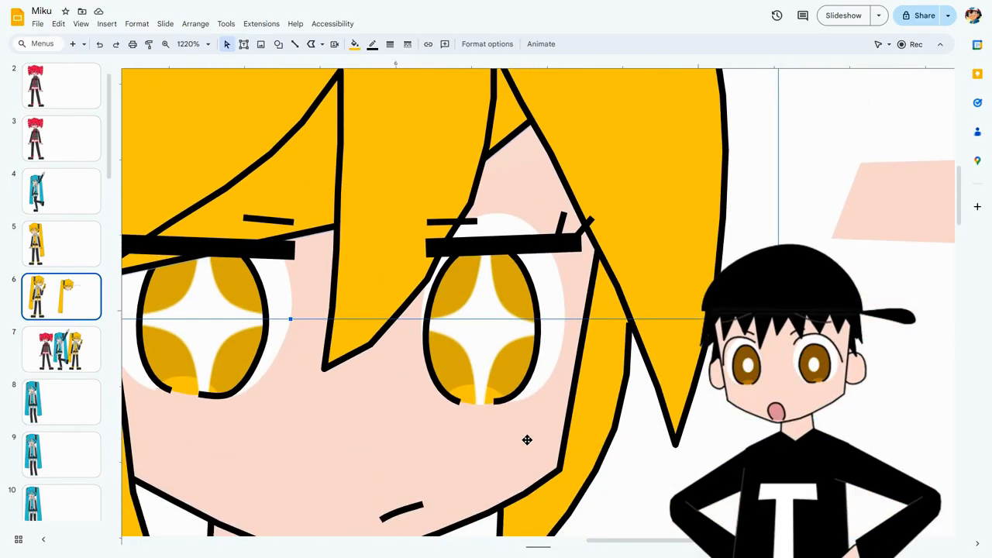
{"action": "scroll", "coordinate": [527, 441], "scroll_direction": "up", "scroll_amount": 1}
{"action": "scroll", "coordinate": [526, 440], "scroll_direction": "down", "scroll_amount": 5}
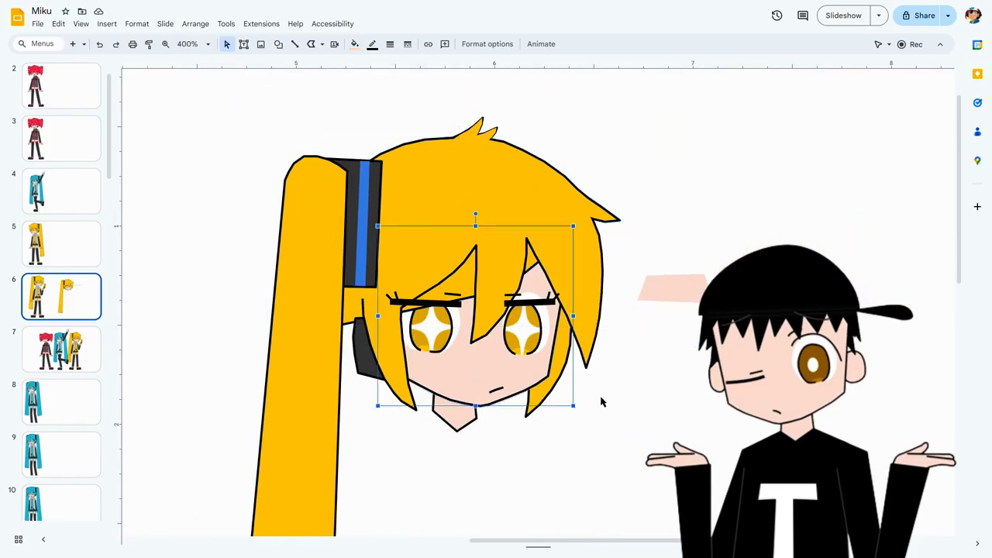
{"action": "left_click", "coordinate": [581, 452]}
{"action": "left_click", "coordinate": [440, 333]}
{"action": "left_click", "coordinate": [509, 338], "text": "shift"}
{"action": "left_click", "coordinate": [545, 395], "text": "shift"}
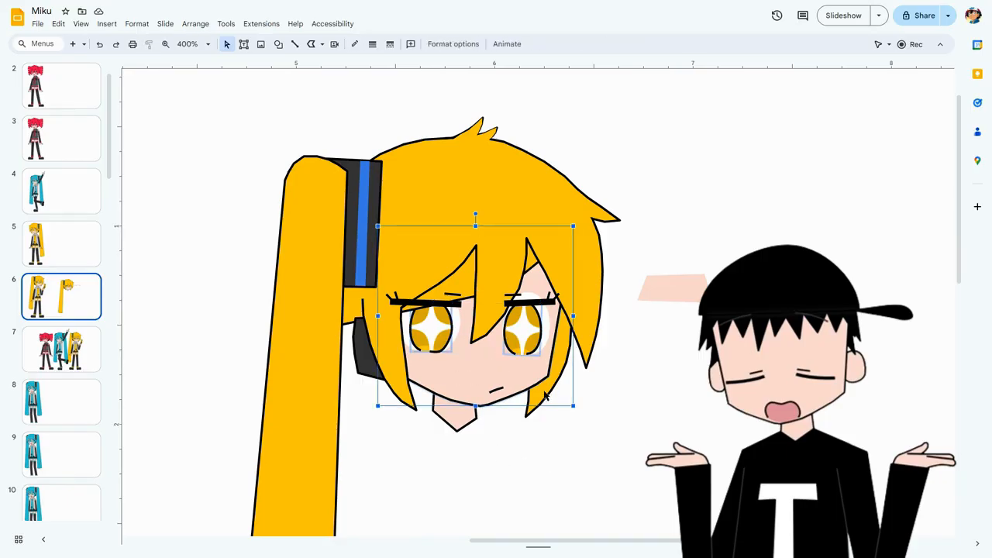
{"action": "left_click", "coordinate": [650, 412]}
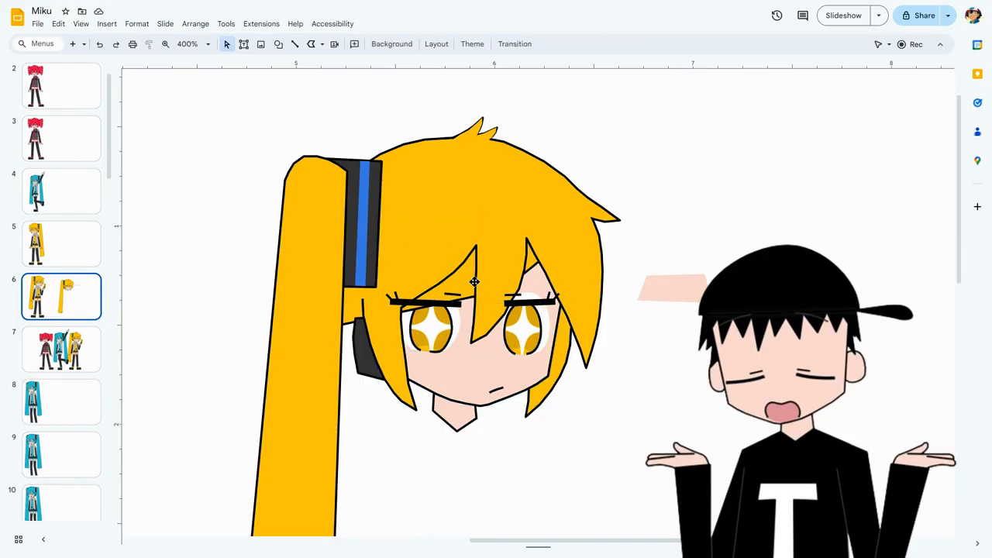
Move the loose skin-coloured patch beside the copied head onto its forehead behind the bangs.
{"action": "left_click", "coordinate": [409, 190]}
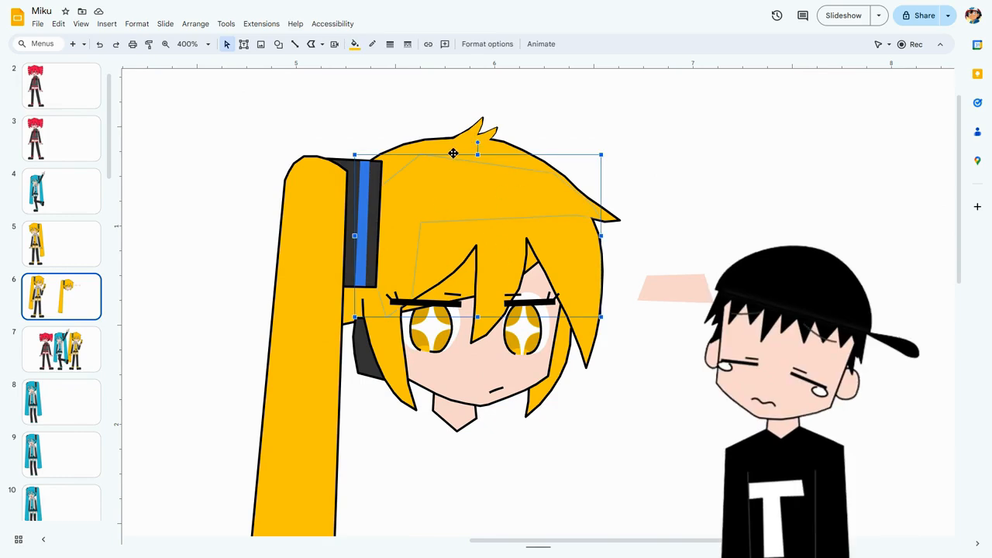
{"action": "left_click", "coordinate": [712, 288]}
{"action": "left_click", "coordinate": [765, 288], "text": "shift"}
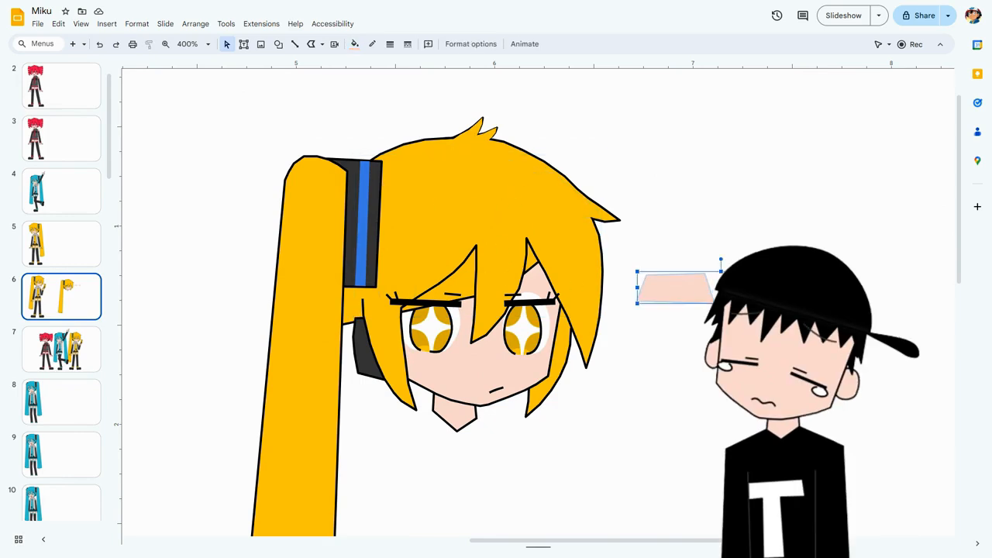
{"action": "left_click_drag", "start_coordinate": [764, 288], "coordinate": [500, 288]}
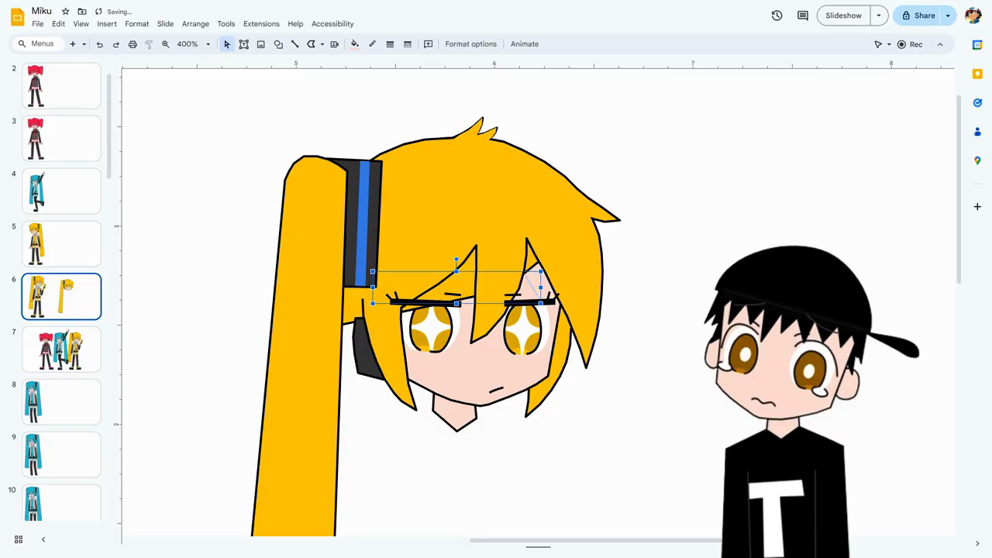
{"action": "left_click", "coordinate": [677, 257]}
Fit the slide in the view and delete the copied yellow-haired head beside the full-body character.
{"action": "left_click", "coordinate": [200, 44]}
{"action": "left_click", "coordinate": [191, 67]}
{"action": "left_click_drag", "start_coordinate": [511, 102], "coordinate": [720, 489]}
{"action": "key", "text": "Delete"}
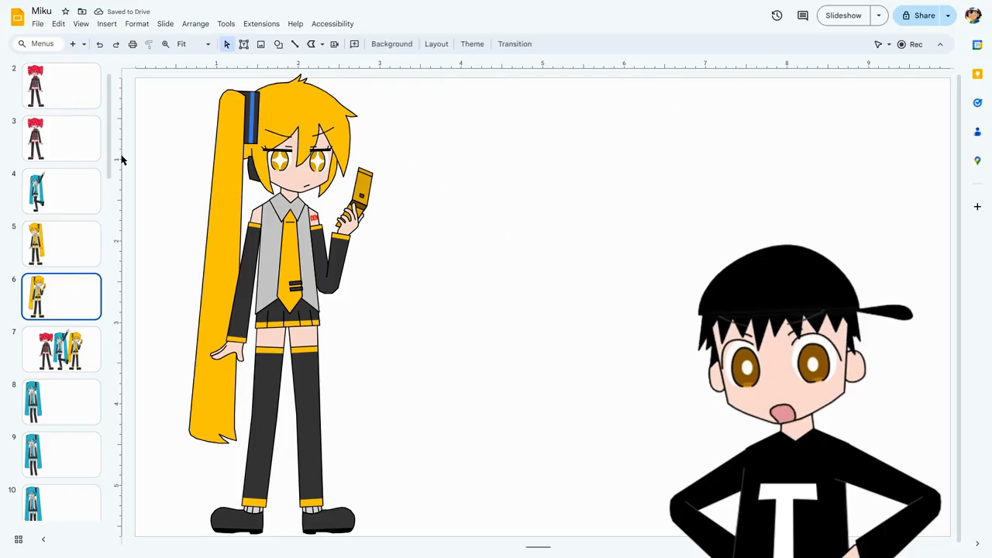
Go to slide 37 and duplicate the full-body character's right-hand twintail.
{"action": "left_click_drag", "start_coordinate": [109, 139], "coordinate": [133, 496]}
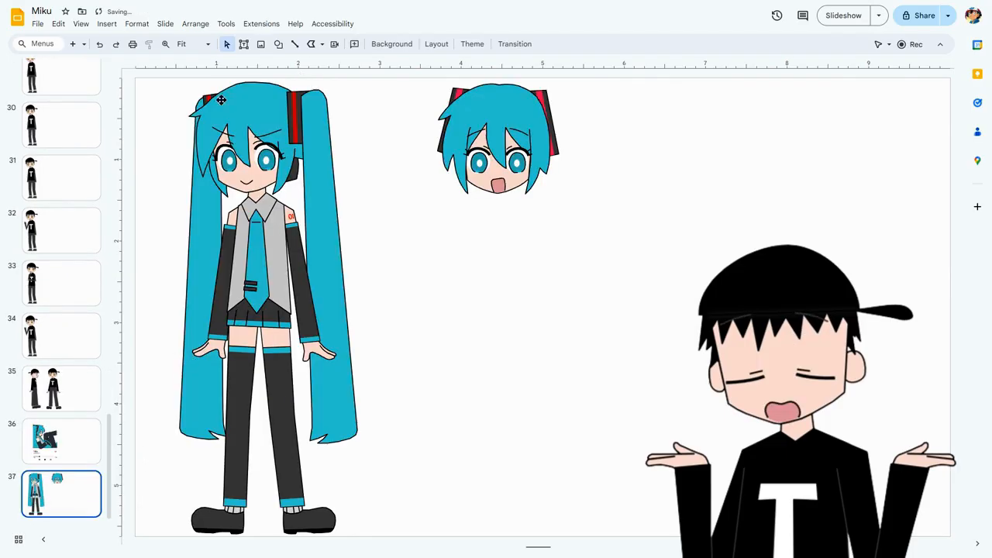
{"action": "left_click", "coordinate": [363, 458]}
{"action": "left_click", "coordinate": [423, 457]}
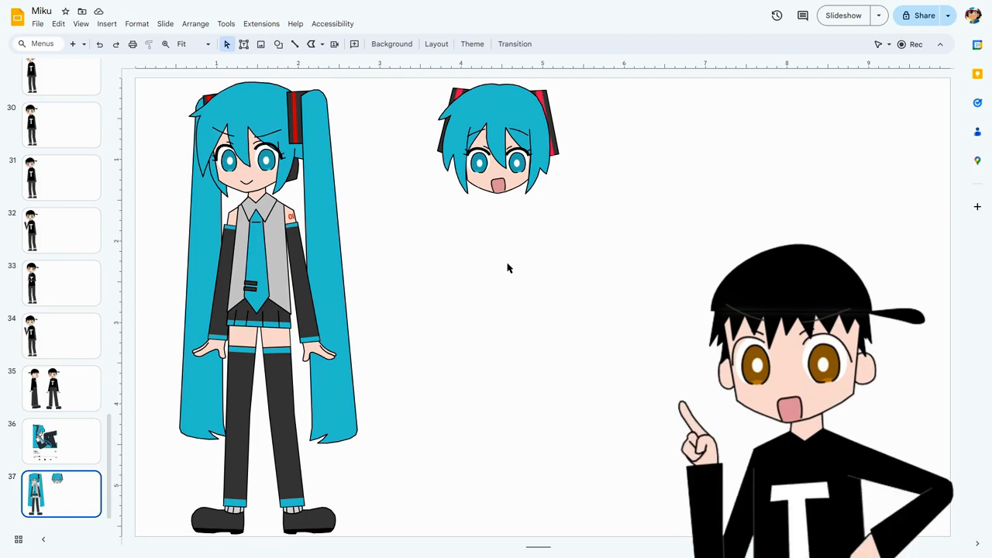
{"action": "left_click", "coordinate": [318, 192]}
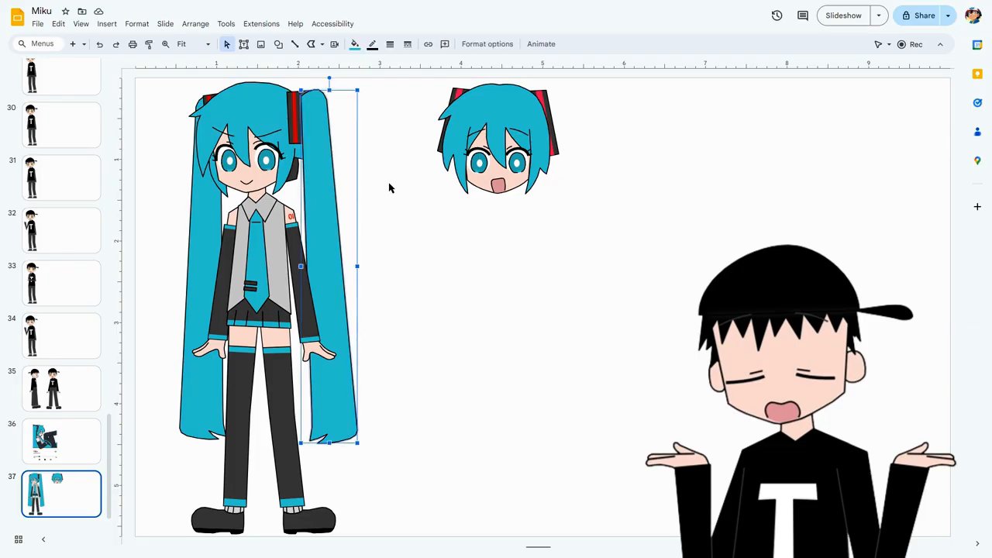
{"action": "key", "text": "ctrl+d"}
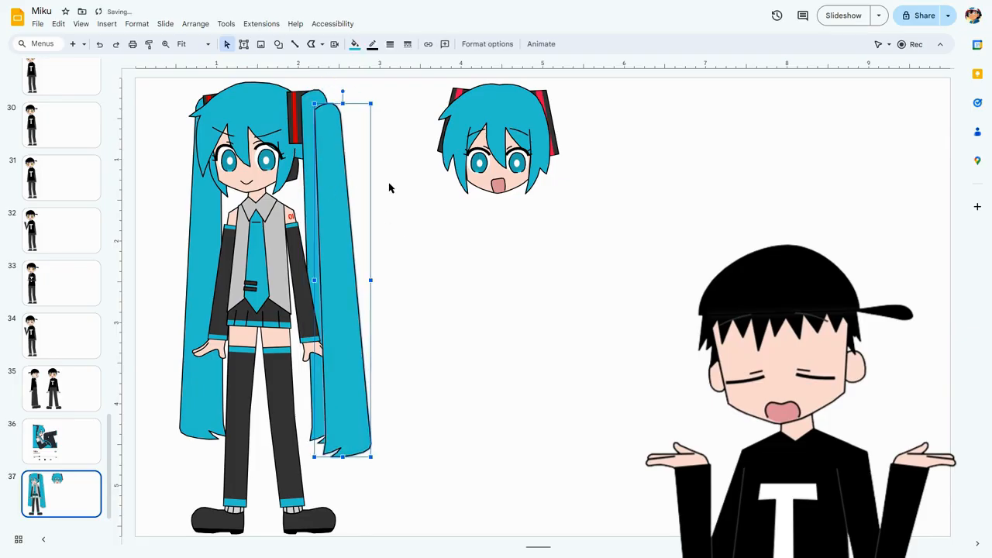
Align the duplicated twintail with the original's height and move it across to the right side of the separate head.
{"action": "key", "text": "Left"}
{"action": "key", "text": "Left"}
{"action": "key", "text": "Up"}
{"action": "key", "text": "Up"}
{"action": "key", "text": "Right"}
{"action": "key", "text": "Right"}
{"action": "key", "text": "Right"}
{"action": "key", "text": "Right"}
{"action": "key", "text": "Right"}
{"action": "key", "text": "Right"}
{"action": "key", "text": "Right"}
{"action": "key", "text": "Right"}
{"action": "key", "text": "Right"}
{"action": "key", "text": "Right"}
{"action": "key", "text": "Right"}
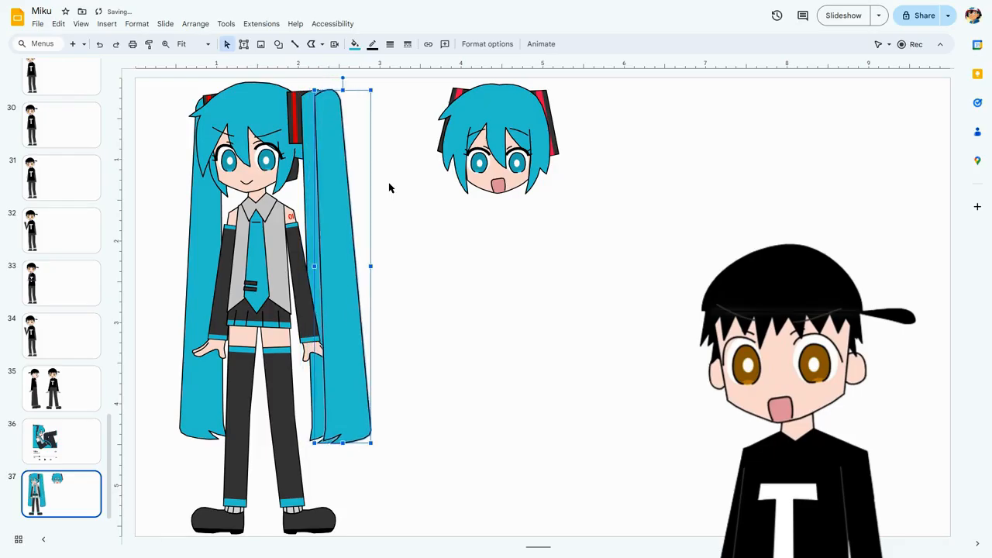
{"action": "key", "text": "Right"}
{"action": "key", "text": "Right"}
{"action": "key", "text": "Right"}
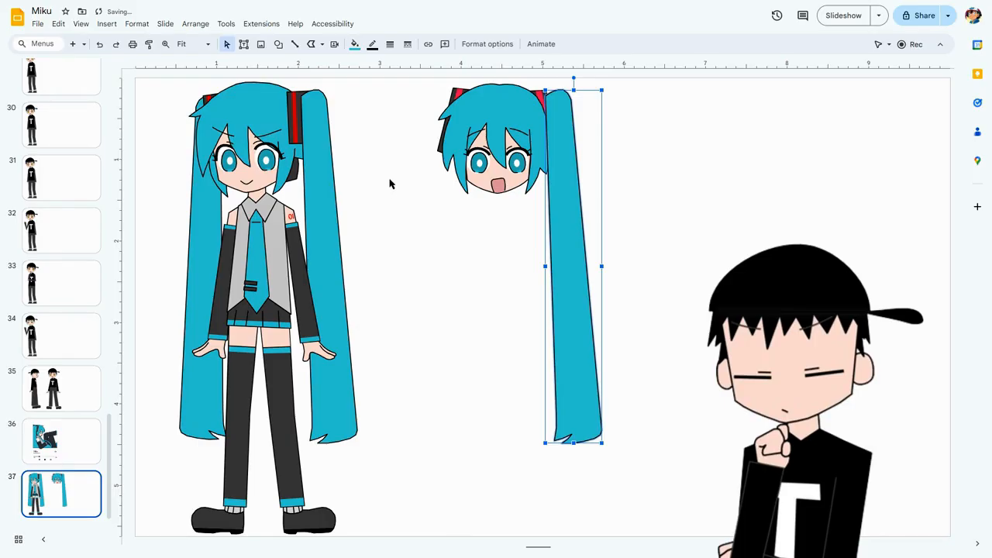
Duplicate the separate head's twintail in place and flip the copy horizontally.
{"action": "key", "text": "ctrl+d"}
{"action": "key", "text": "ctrl+z"}
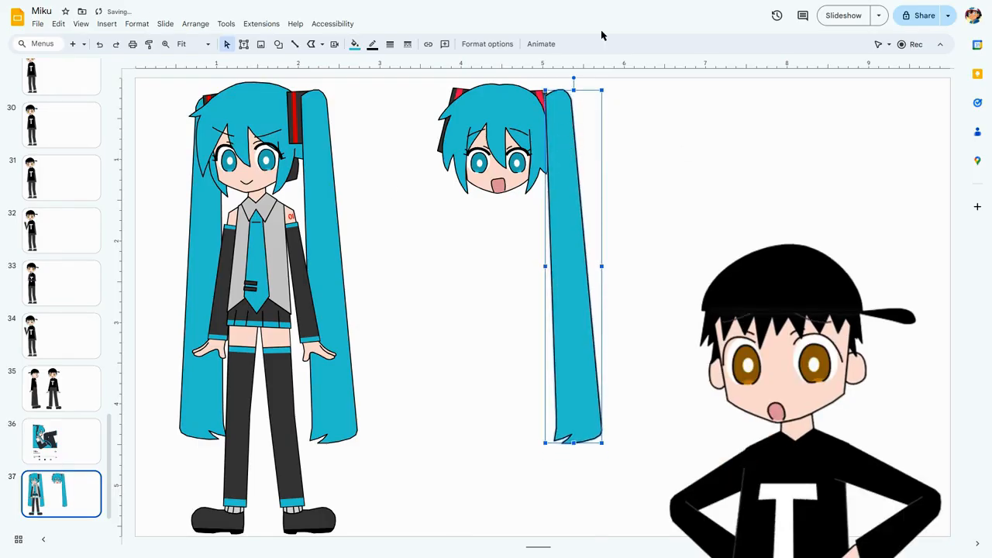
{"action": "left_click", "coordinate": [486, 44]}
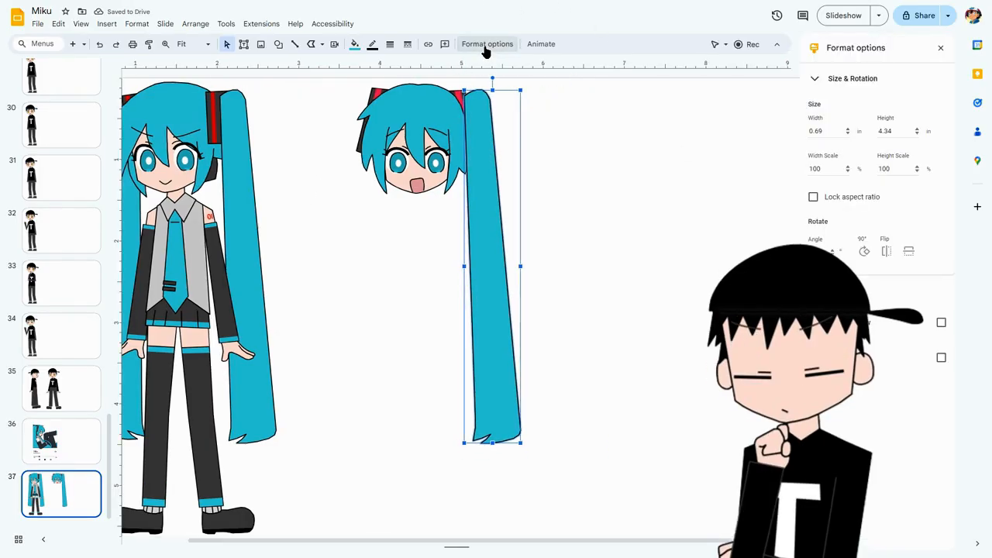
{"action": "left_click", "coordinate": [886, 250]}
{"action": "left_click", "coordinate": [940, 47]}
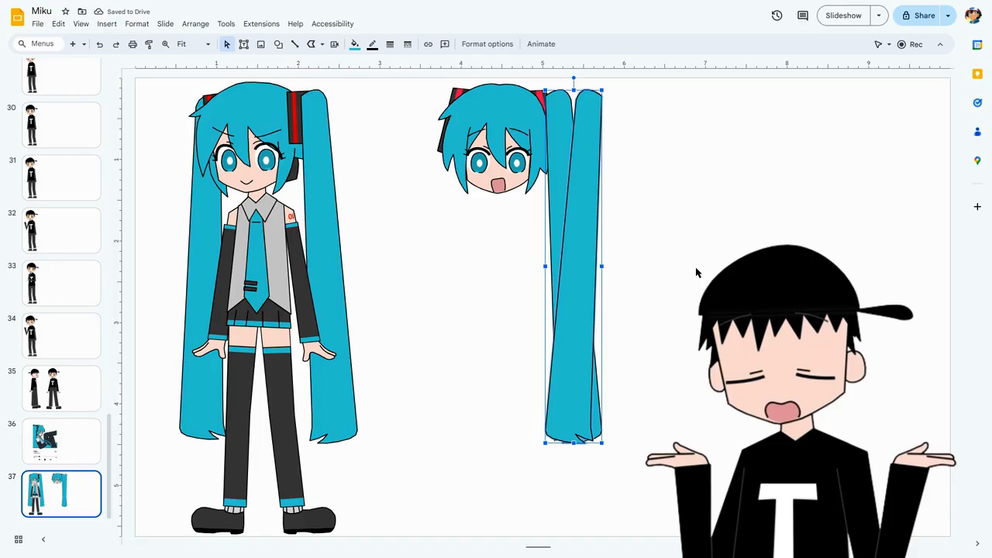
Move the flipped twintail straight across to the left side of the separate head, leaving a gap beside the hair.
{"action": "key", "text": "Left"}
{"action": "key", "text": "Left"}
{"action": "key", "text": "Left"}
{"action": "key", "text": "Left"}
{"action": "key", "text": "Left"}
{"action": "key", "text": "Left"}
{"action": "key", "text": "Left"}
{"action": "key", "text": "Left"}
{"action": "key", "text": "Left"}
{"action": "key", "text": "Left"}
{"action": "key", "text": "Left"}
{"action": "key", "text": "Left"}
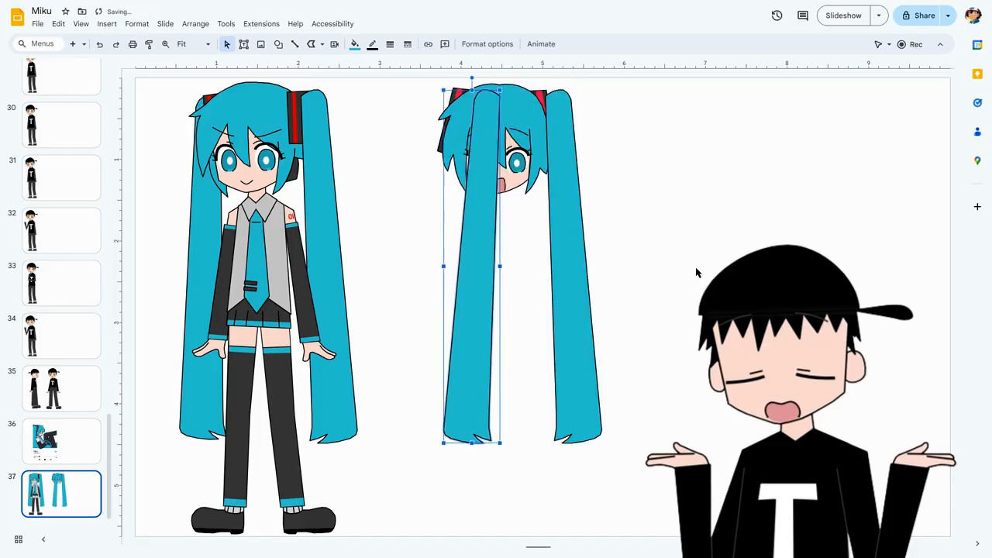
{"action": "key", "text": "Left"}
{"action": "key", "text": "Left"}
{"action": "key", "text": "Left"}
{"action": "key", "text": "Left"}
{"action": "key", "text": "Left"}
{"action": "key", "text": "Left"}
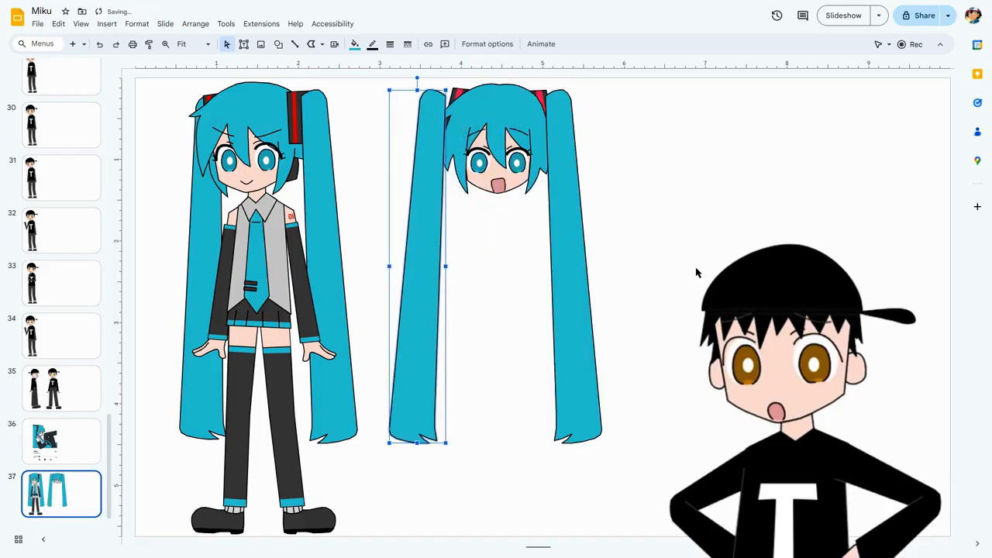
{"action": "key", "text": "Left"}
{"action": "key", "text": "Left"}
{"action": "key", "text": "Left"}
Move the right twintail outward so that it stands clear of the separate head.
{"action": "left_click", "coordinate": [583, 282]}
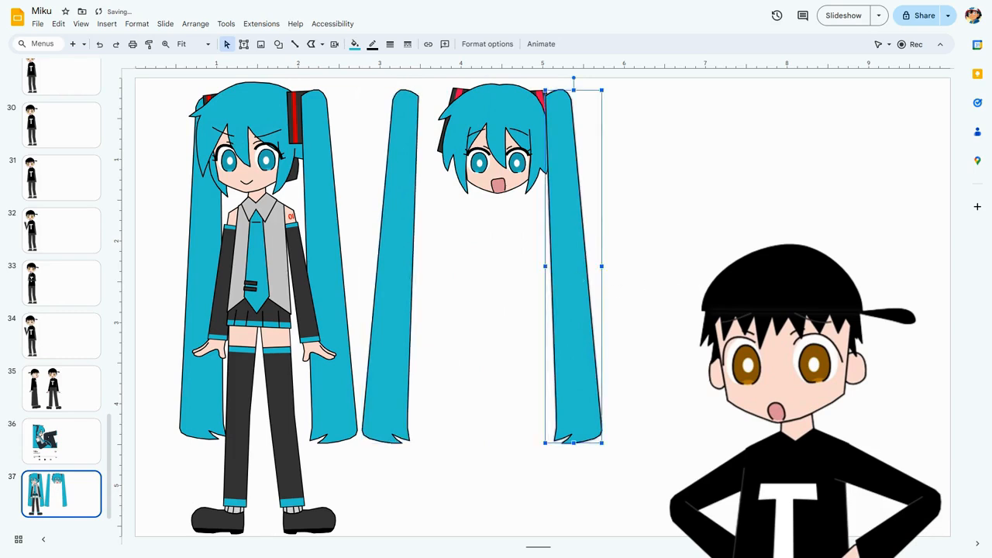
{"action": "key", "text": "Right"}
{"action": "key", "text": "Right"}
{"action": "key", "text": "Right"}
{"action": "key", "text": "Right"}
{"action": "key", "text": "Right"}
Select all parts of the separate head, cut and paste them in front of the twintails, and return them to their place between the twintails.
{"action": "left_click", "coordinate": [521, 77]}
{"action": "left_click_drag", "start_coordinate": [435, 80], "coordinate": [560, 200]}
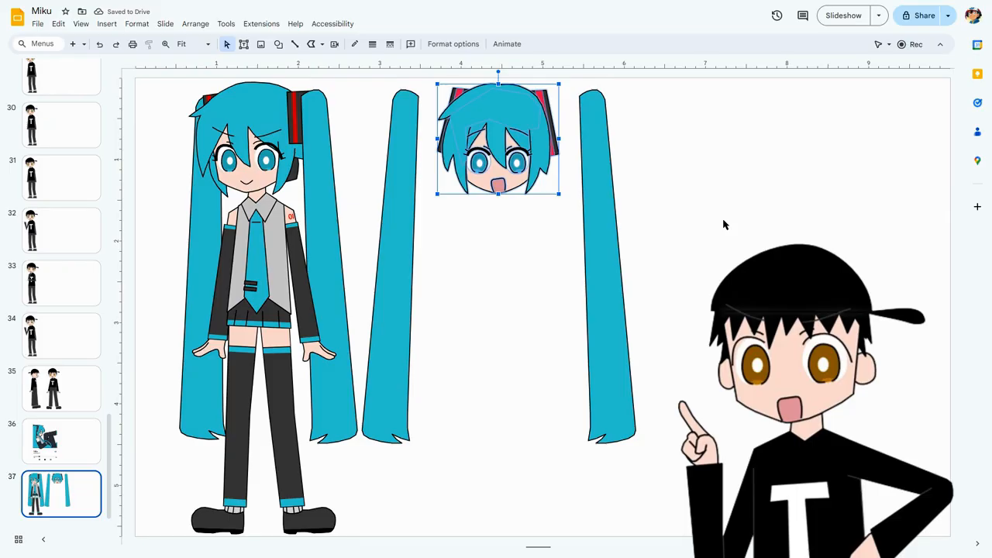
{"action": "key", "text": "Delete"}
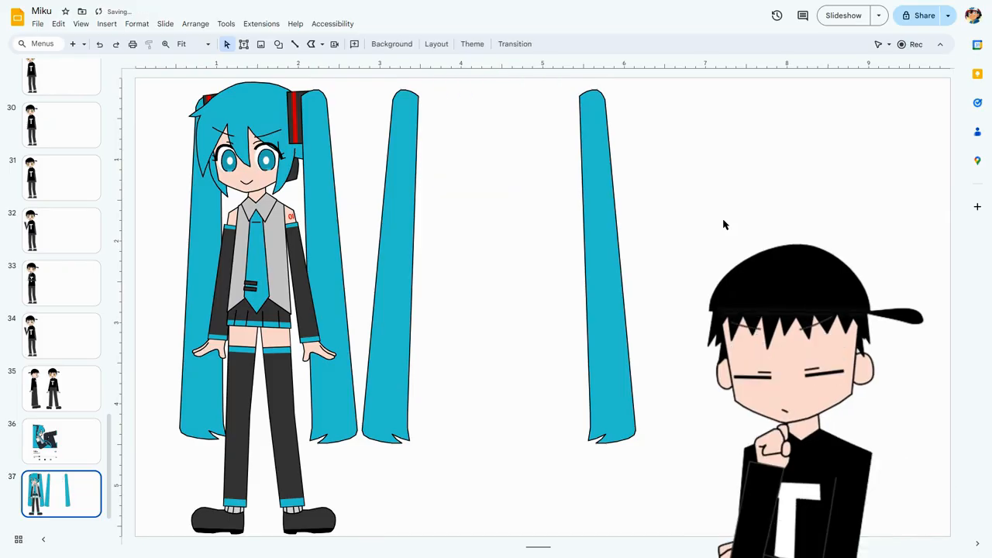
{"action": "key", "text": "ctrl+z"}
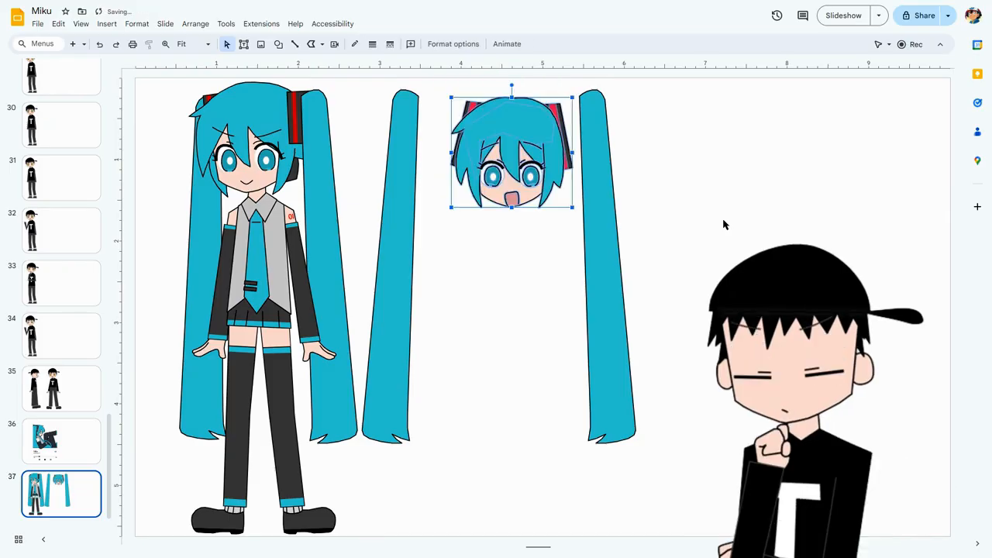
{"action": "key", "text": "ctrl+z"}
{"action": "key", "text": "ctrl+z"}
{"action": "key", "text": "ctrl+z"}
{"action": "key", "text": "ctrl+z"}
Move both twintails back inward so their upper ends sit behind the separate head, and clear the selection.
{"action": "left_click", "coordinate": [631, 233]}
{"action": "left_click_drag", "start_coordinate": [395, 240], "coordinate": [429, 240]}
{"action": "left_click", "coordinate": [627, 92]}
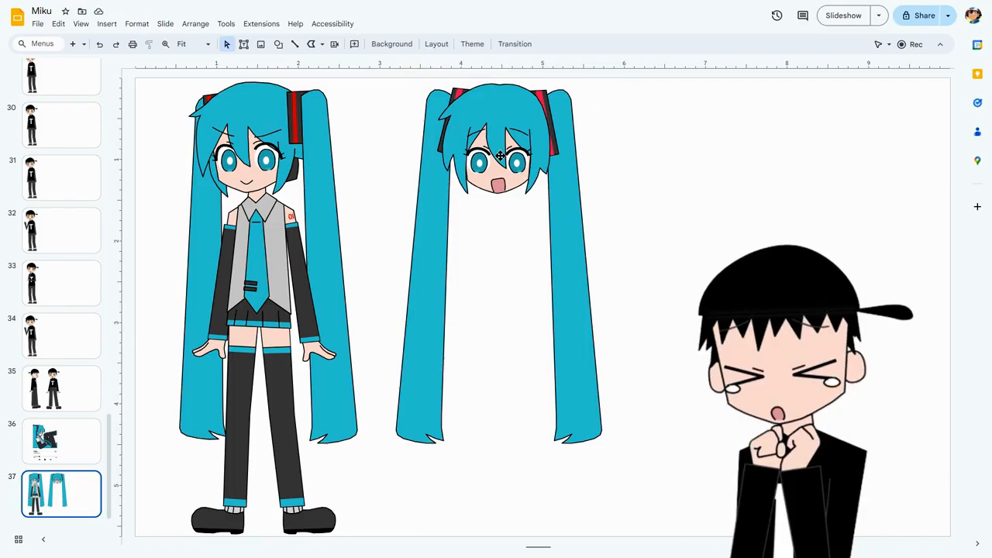
Flip the separate head and its twintails horizontally as a demonstration, undo the flip, and close the format options.
{"action": "left_click_drag", "start_coordinate": [416, 86], "coordinate": [648, 303]}
{"action": "left_click", "coordinate": [453, 43]}
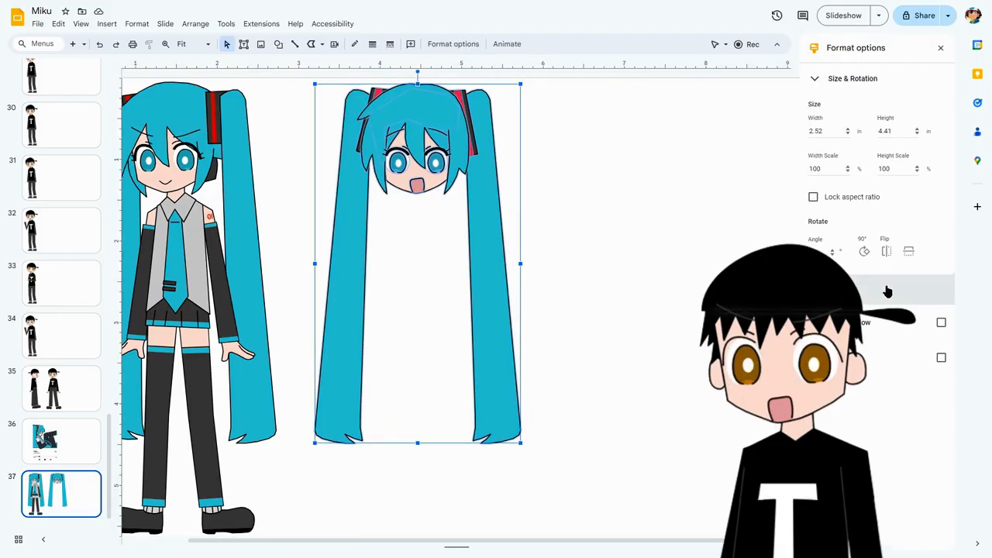
{"action": "left_click", "coordinate": [886, 251]}
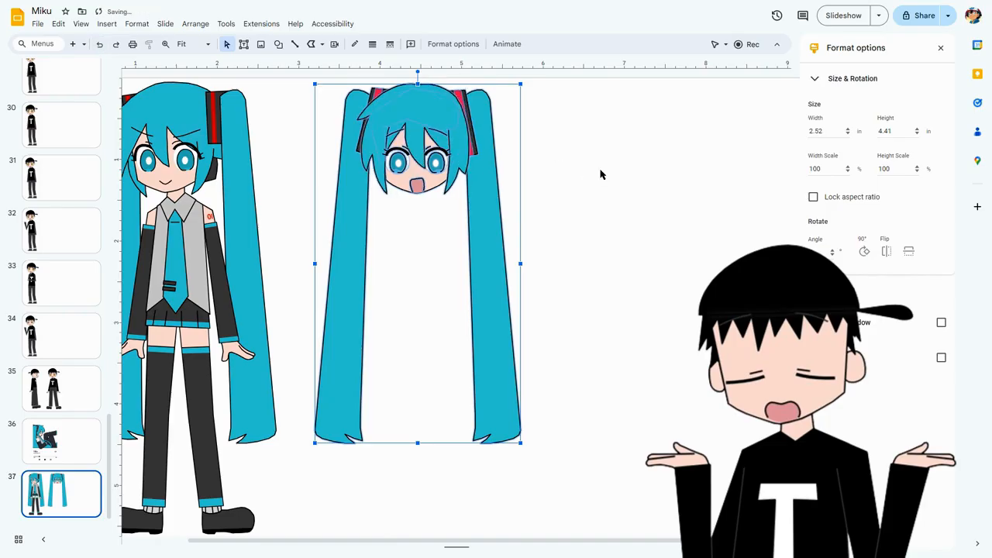
{"action": "left_click", "coordinate": [555, 215]}
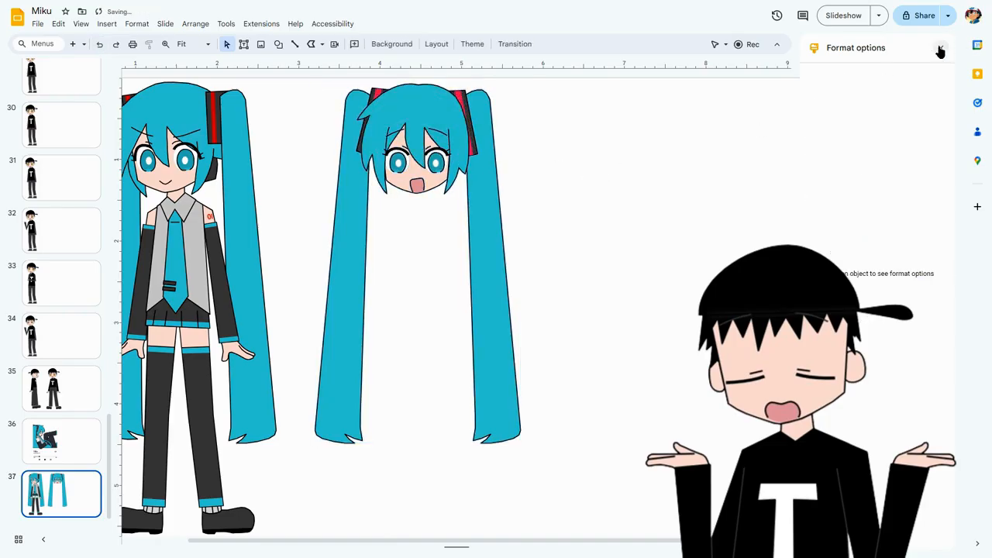
{"action": "left_click", "coordinate": [757, 142]}
Nudge the left twintail slightly inward toward the separate head and clear the selection.
{"action": "left_click", "coordinate": [425, 239]}
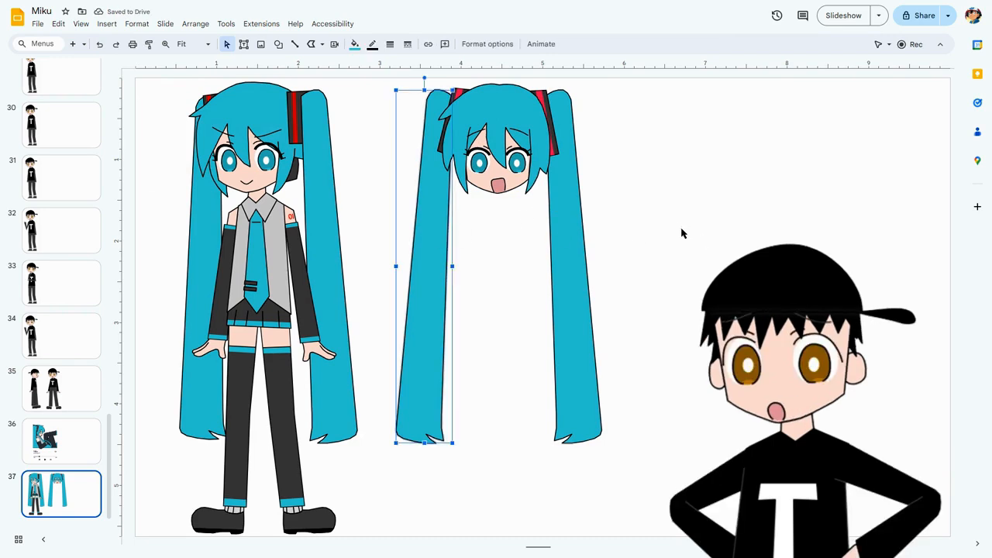
{"action": "key", "text": "Right"}
{"action": "key", "text": "Right"}
{"action": "key", "text": "Right"}
{"action": "key", "text": "Right"}
{"action": "key", "text": "Right"}
{"action": "key", "text": "Right"}
{"action": "key", "text": "Right"}
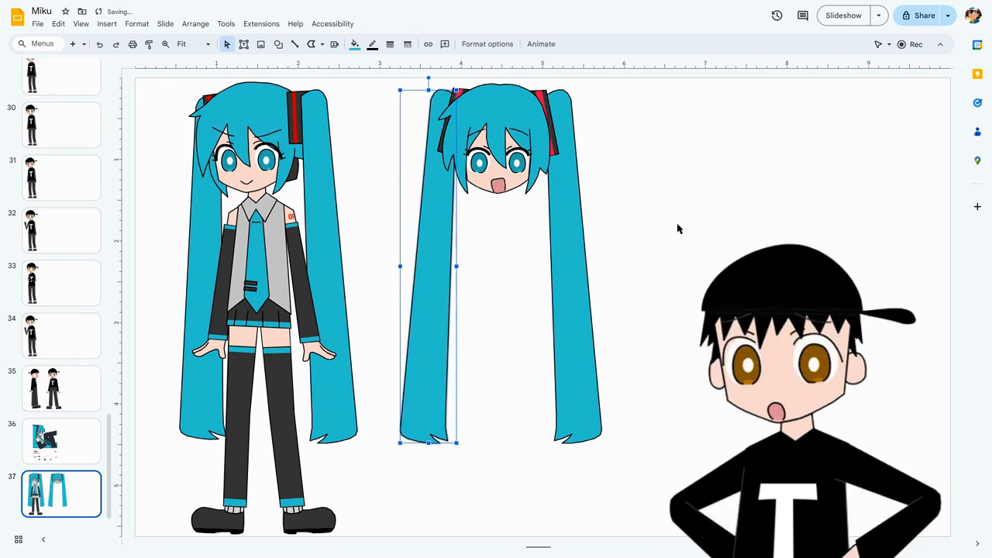
{"action": "left_click", "coordinate": [675, 230]}
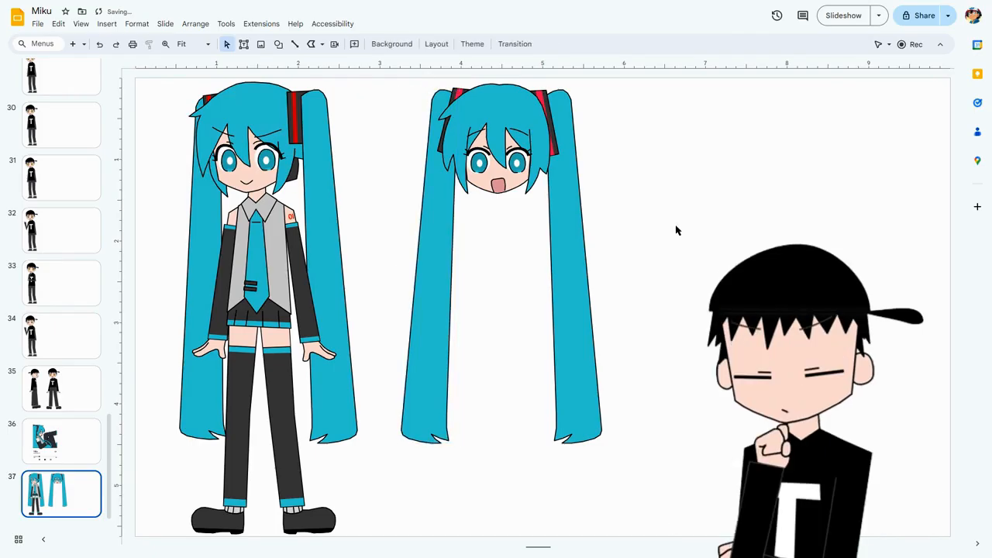
Nudge the separate head's right twintail and the left one slightly inward toward the face, and clear the selection.
{"action": "left_click", "coordinate": [600, 243]}
{"action": "key", "text": "Left"}
{"action": "key", "text": "Left"}
{"action": "key", "text": "Left"}
{"action": "key", "text": "Left"}
{"action": "left_click", "coordinate": [666, 248]}
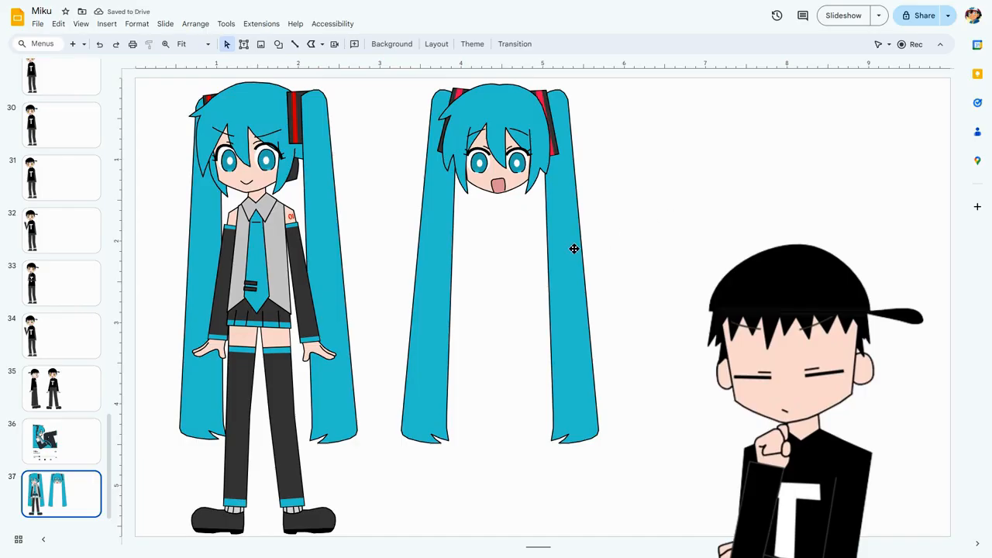
{"action": "left_click", "coordinate": [439, 237]}
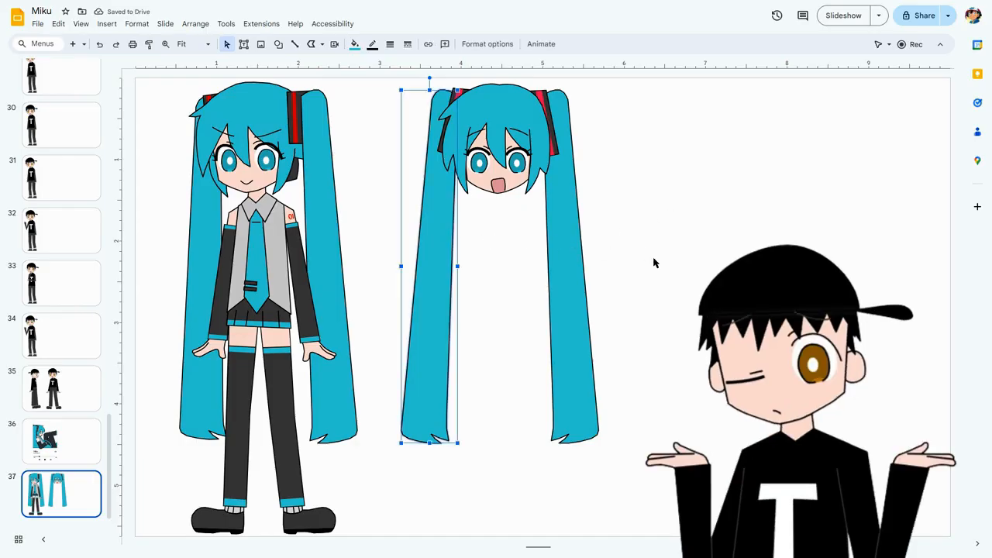
{"action": "key", "text": "shift+Right"}
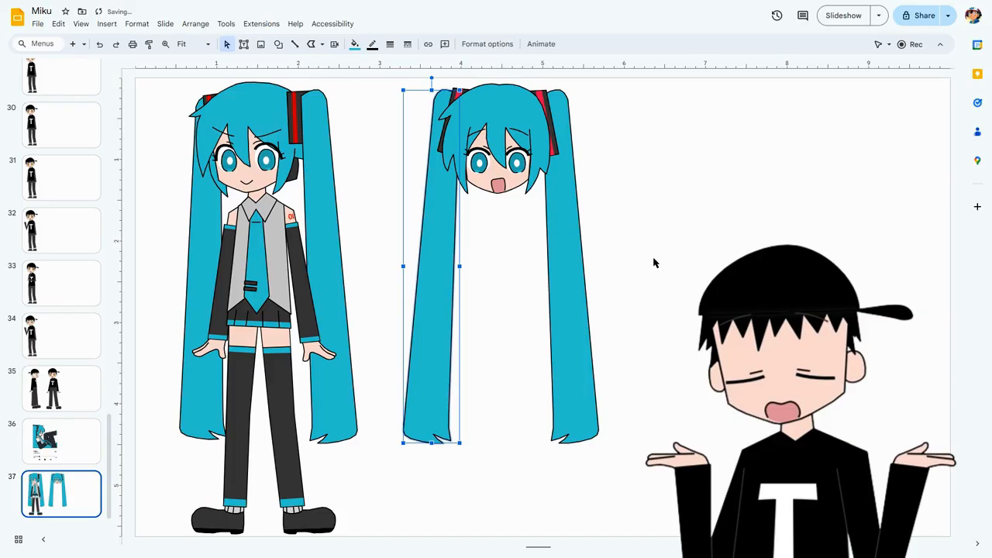
{"action": "left_click", "coordinate": [654, 264]}
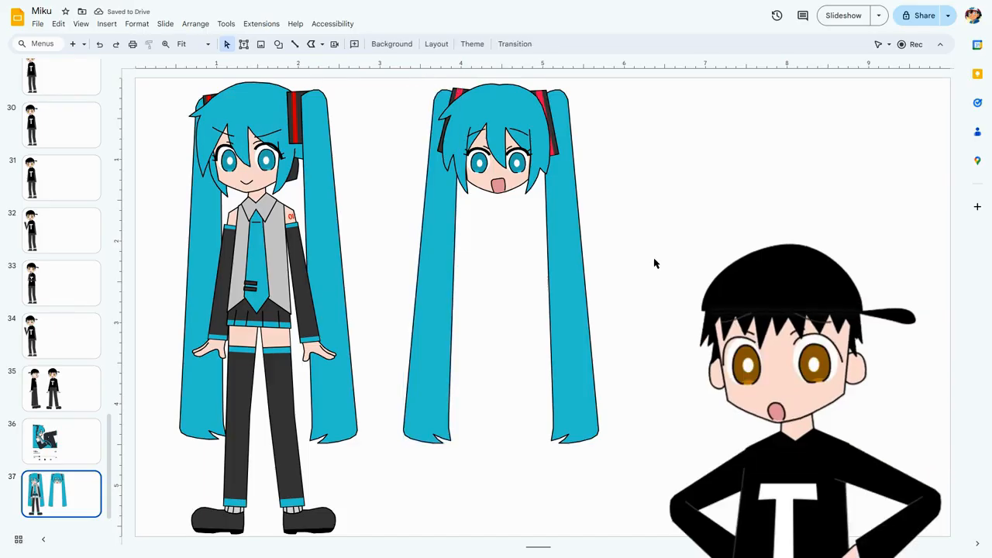
Flip the separate head and both twintails horizontally, undo the flip, and clear the selection.
{"action": "left_click_drag", "start_coordinate": [423, 76], "coordinate": [649, 251]}
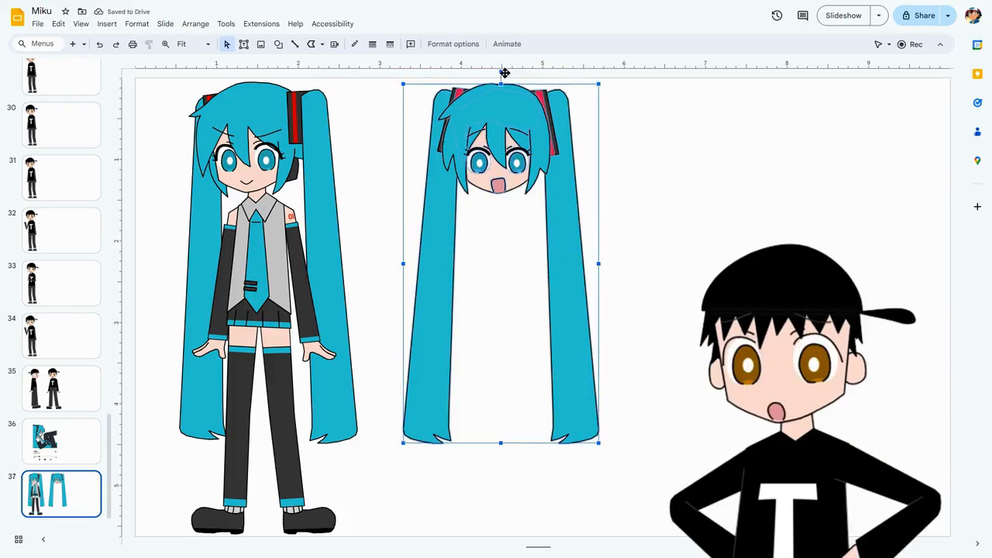
{"action": "left_click", "coordinate": [469, 43]}
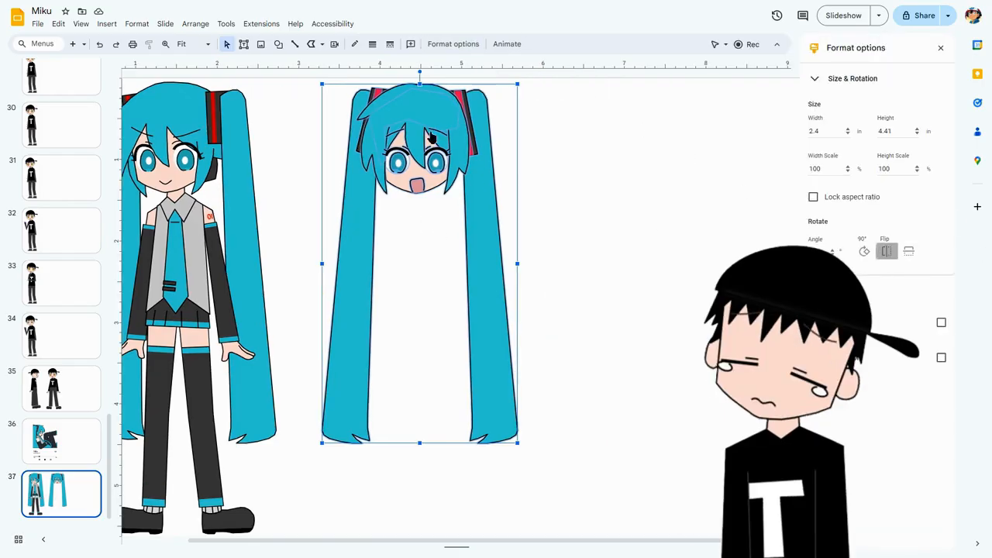
{"action": "left_click", "coordinate": [886, 250]}
{"action": "left_click", "coordinate": [99, 43]}
{"action": "left_click", "coordinate": [568, 186]}
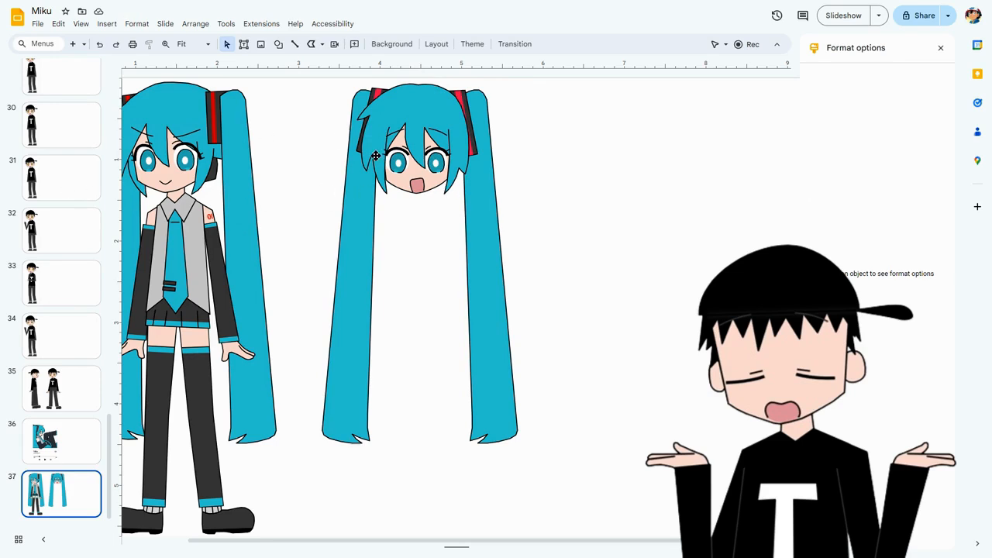
Select the separate head with its twintails again, mirror it horizontally, and undo the mirroring.
{"action": "left_click_drag", "start_coordinate": [341, 79], "coordinate": [589, 242]}
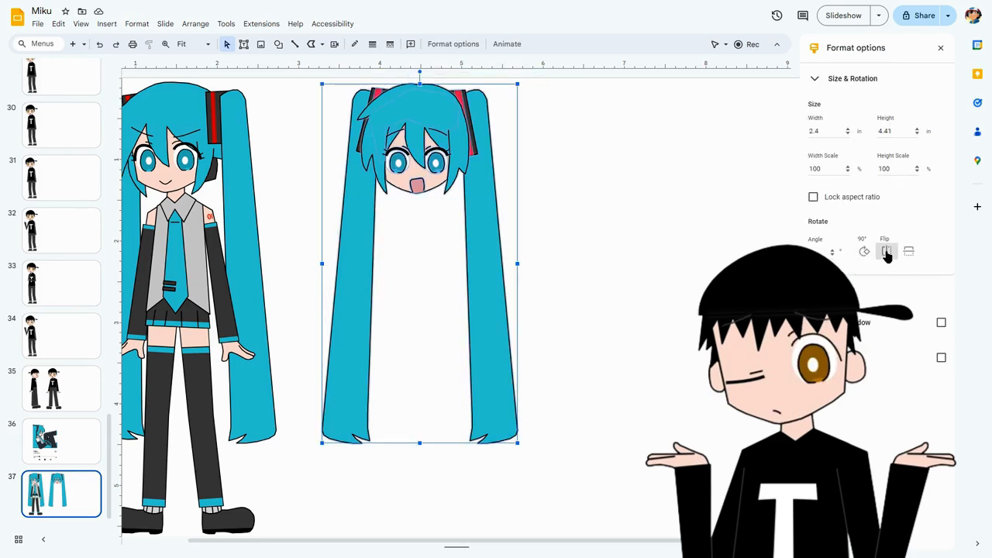
{"action": "left_click", "coordinate": [888, 252]}
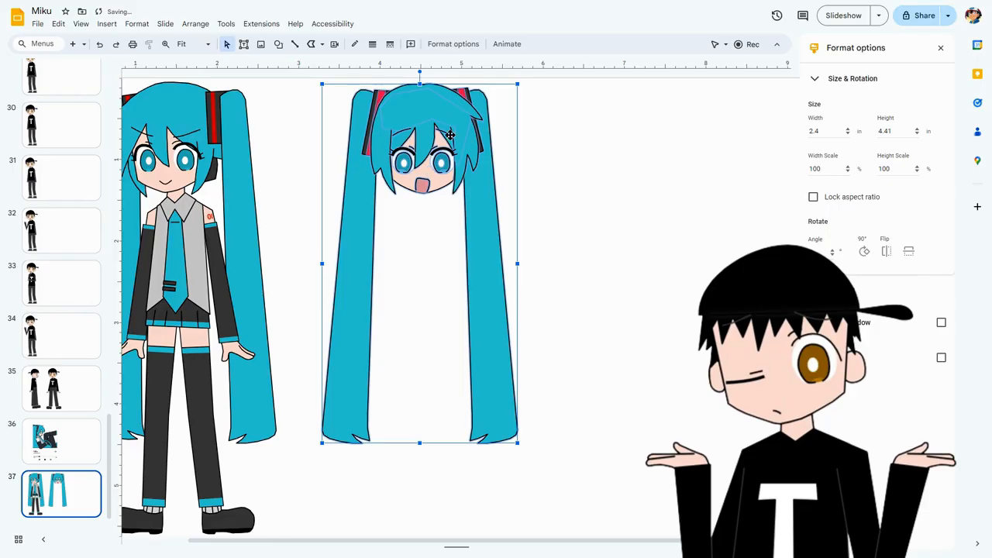
{"action": "left_click", "coordinate": [659, 178]}
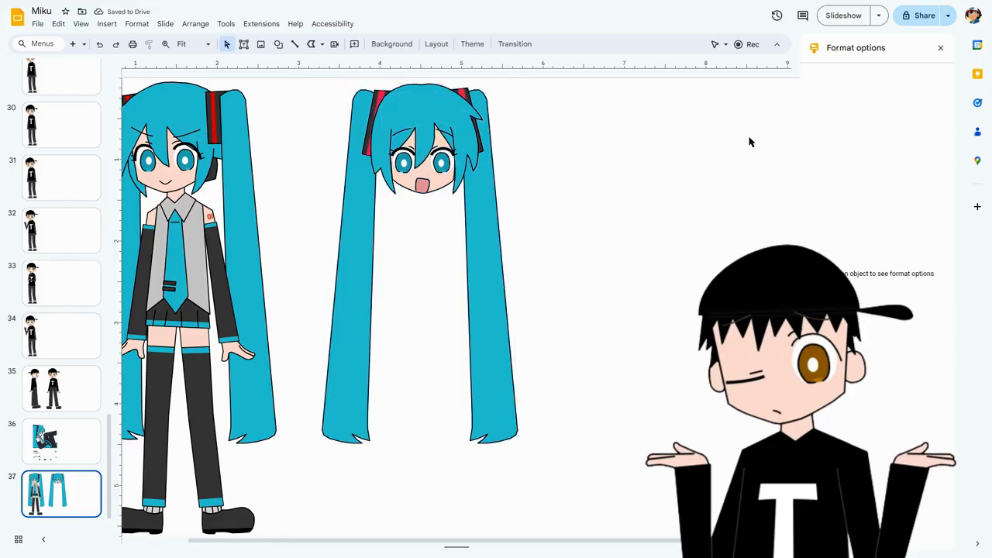
{"action": "left_click", "coordinate": [100, 43]}
{"action": "left_click", "coordinate": [587, 165]}
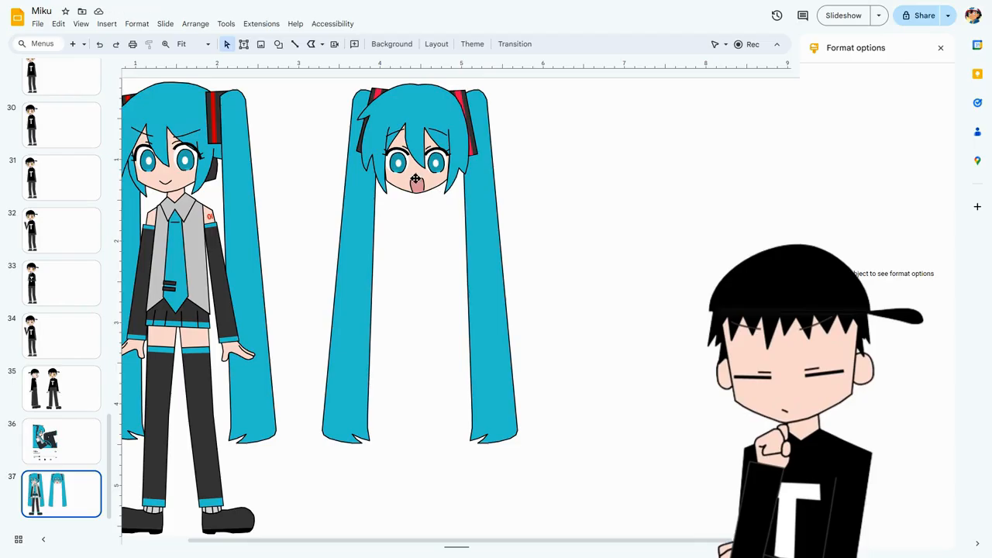
Step back and forth through the edit history to compare the head's flipped and unflipped versions, end unflipped, and close the format options.
{"action": "left_click", "coordinate": [100, 48]}
{"action": "left_click", "coordinate": [114, 46]}
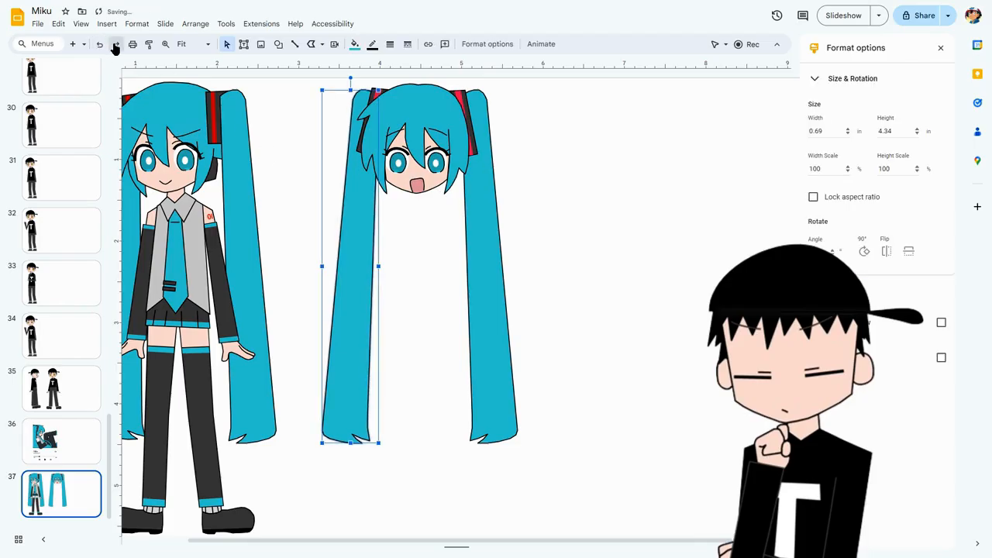
{"action": "left_click", "coordinate": [115, 47]}
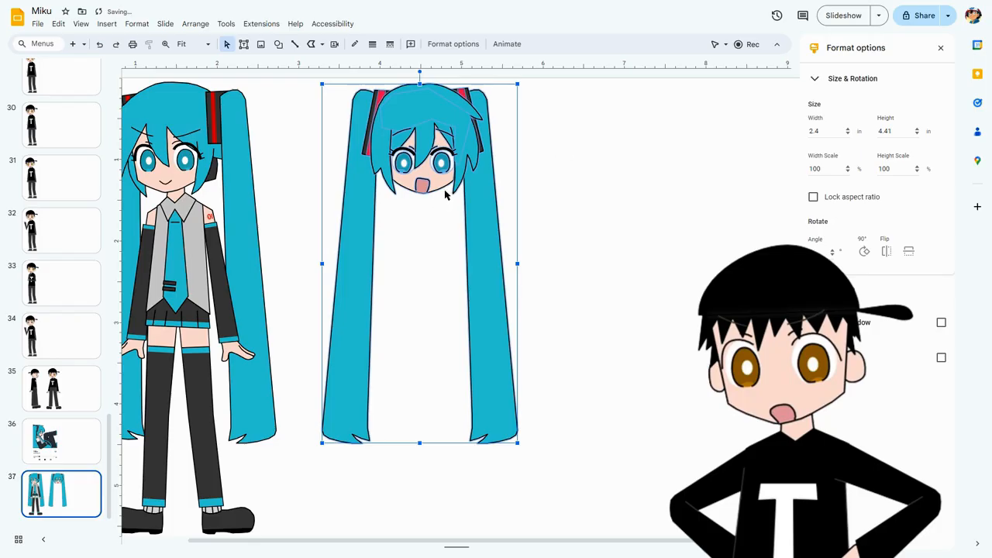
{"action": "left_click", "coordinate": [100, 44]}
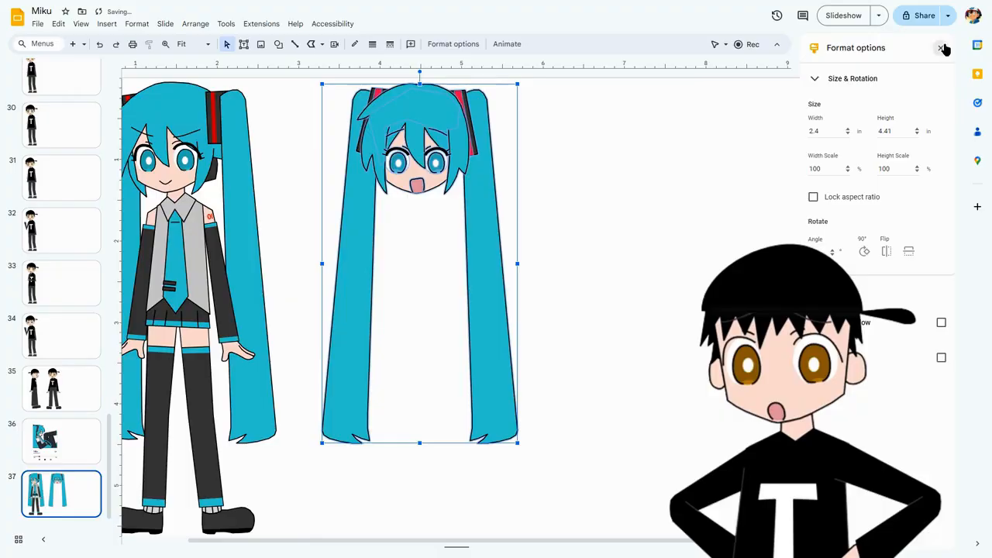
{"action": "left_click", "coordinate": [940, 48]}
{"action": "left_click", "coordinate": [720, 163]}
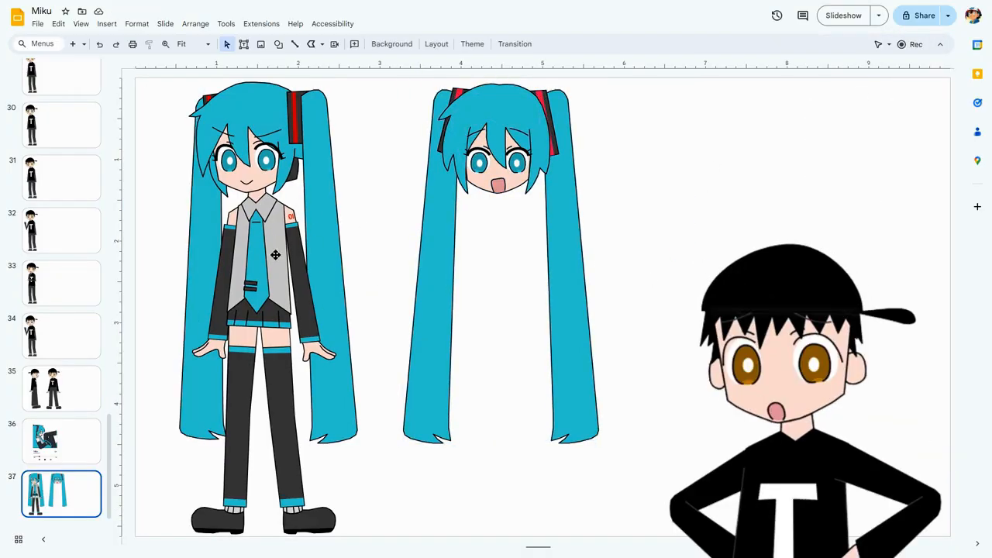
Select the full-body figure's vest pieces, nudge the tie right and back again, and clear the selection.
{"action": "left_click", "coordinate": [263, 205]}
{"action": "left_click", "coordinate": [269, 273], "text": "shift"}
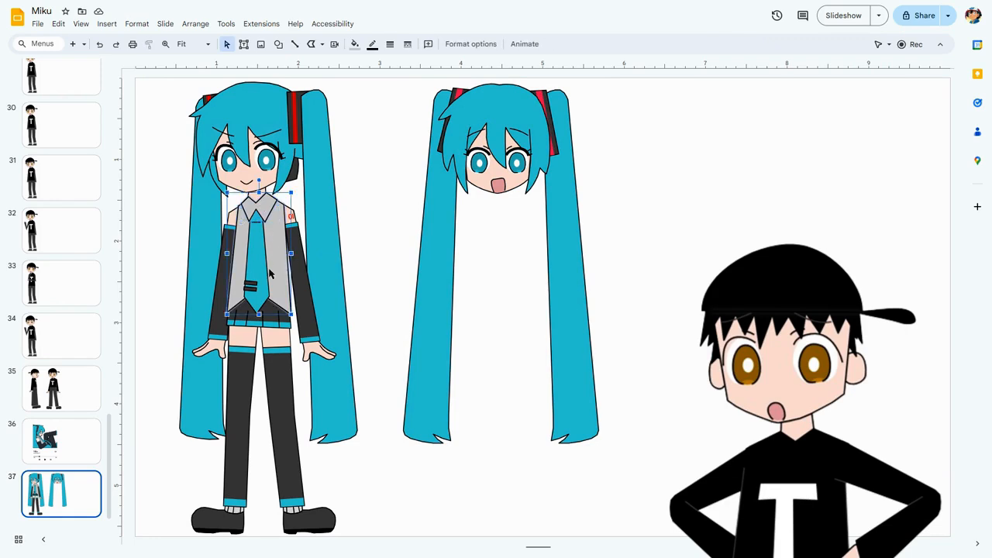
{"action": "left_click", "coordinate": [354, 251]}
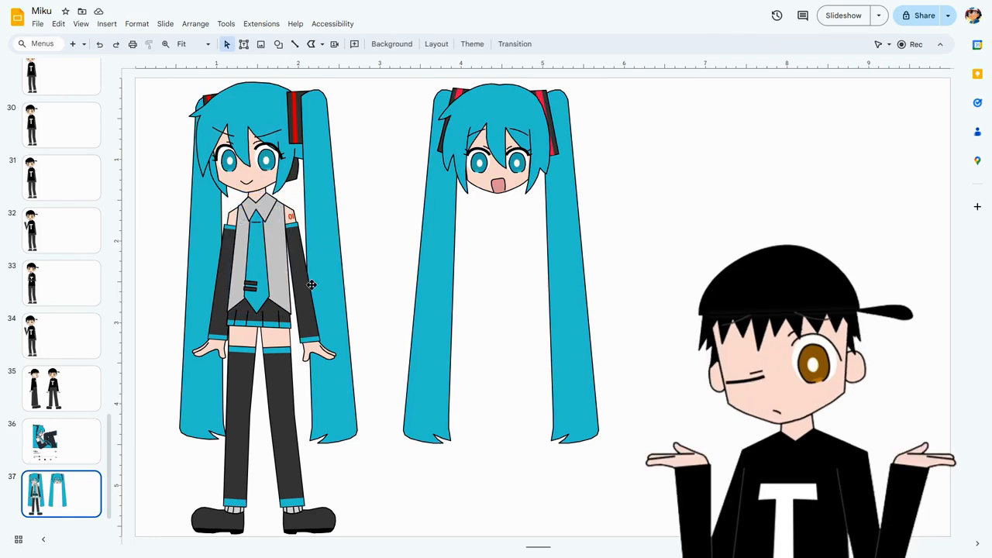
{"action": "left_click", "coordinate": [255, 254]}
{"action": "key", "text": "Right"}
{"action": "key", "text": "Left"}
{"action": "left_click", "coordinate": [399, 237]}
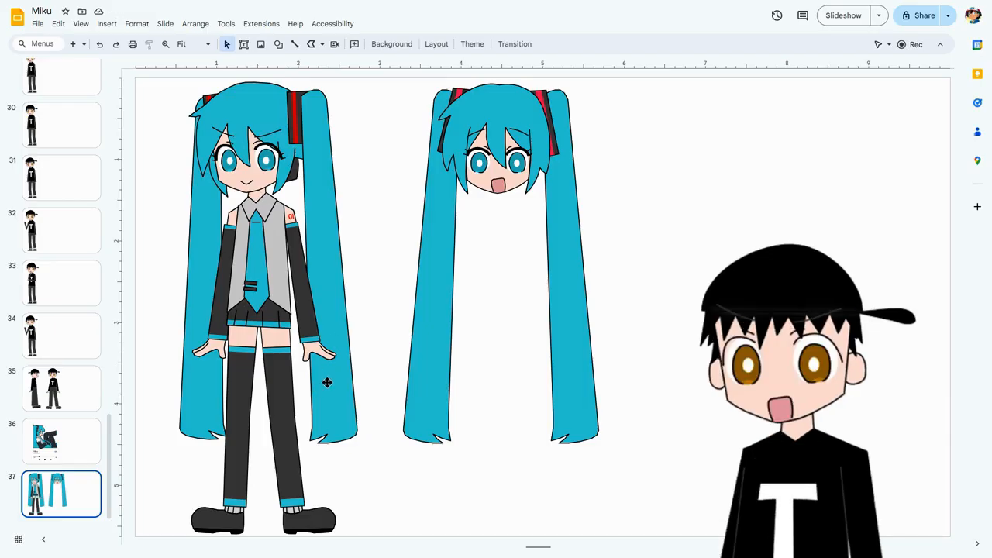
Select the full-body figure's right-hand leg to point out its shape, and clear the selection.
{"action": "left_click", "coordinate": [288, 387]}
{"action": "left_click", "coordinate": [277, 384]}
{"action": "left_click", "coordinate": [356, 453]}
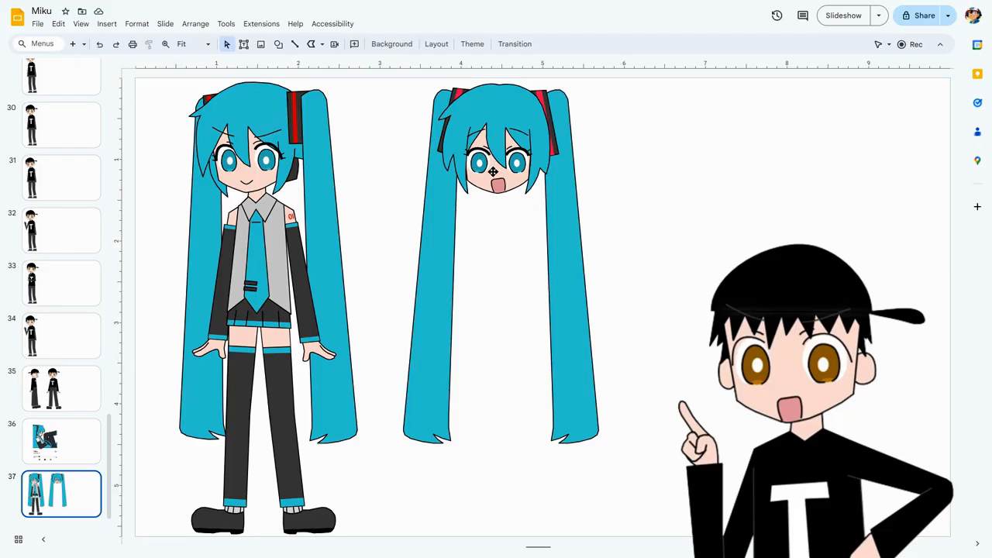
Look through the poses of the boy in the black cap, including slides 20, 28, 32 and 33.
{"action": "left_click_drag", "start_coordinate": [108, 463], "coordinate": [117, 303]}
{"action": "left_click", "coordinate": [64, 183]}
{"action": "scroll", "coordinate": [64, 183], "scroll_direction": "up", "scroll_amount": 2}
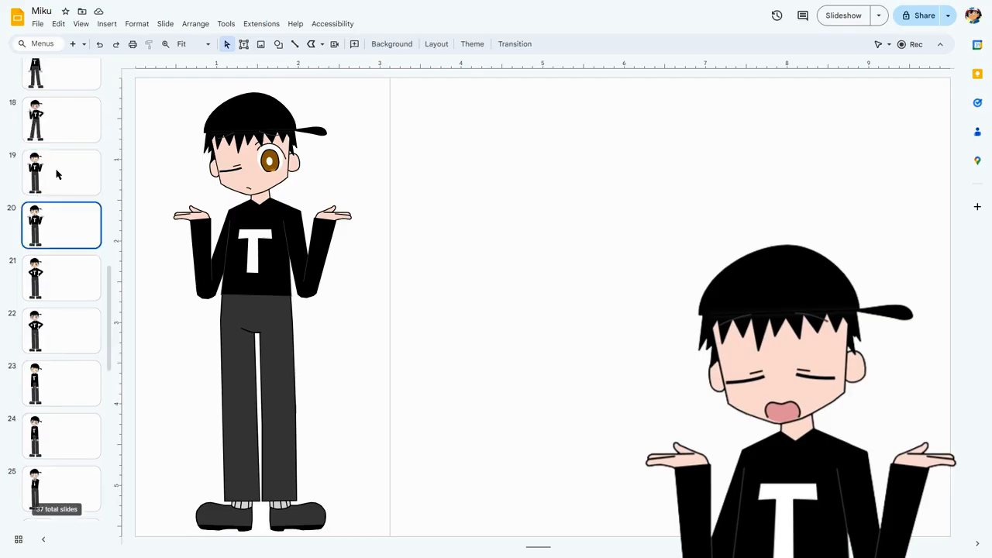
{"action": "left_click", "coordinate": [62, 179]}
{"action": "scroll", "coordinate": [62, 180], "scroll_direction": "down", "scroll_amount": 5}
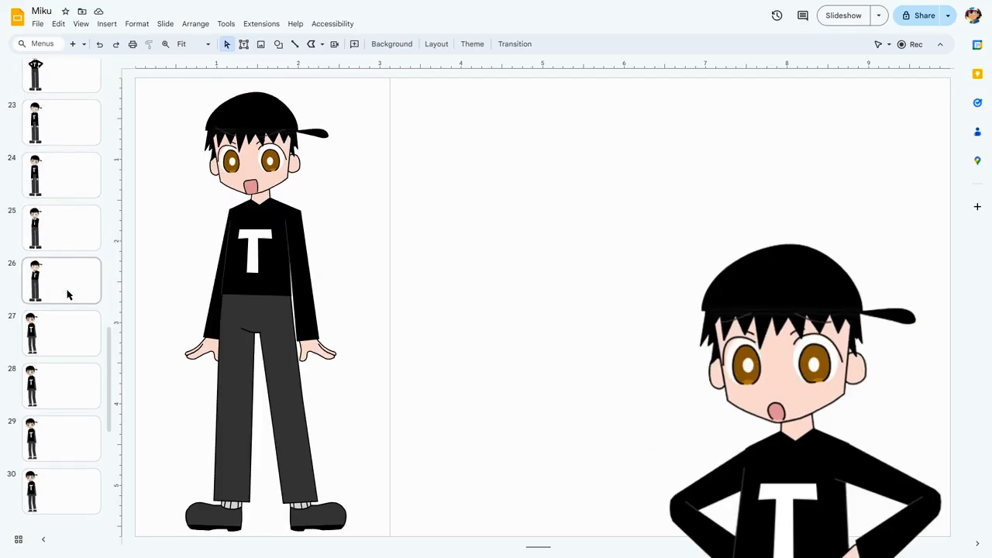
{"action": "left_click_drag", "start_coordinate": [110, 339], "coordinate": [116, 361]}
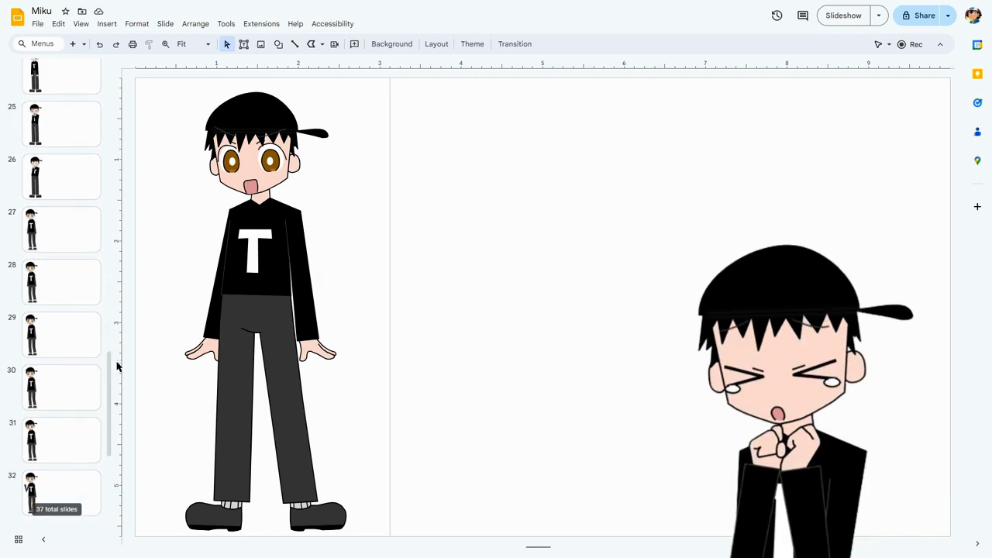
{"action": "left_click", "coordinate": [71, 281]}
{"action": "scroll", "coordinate": [73, 281], "scroll_direction": "down", "scroll_amount": 3}
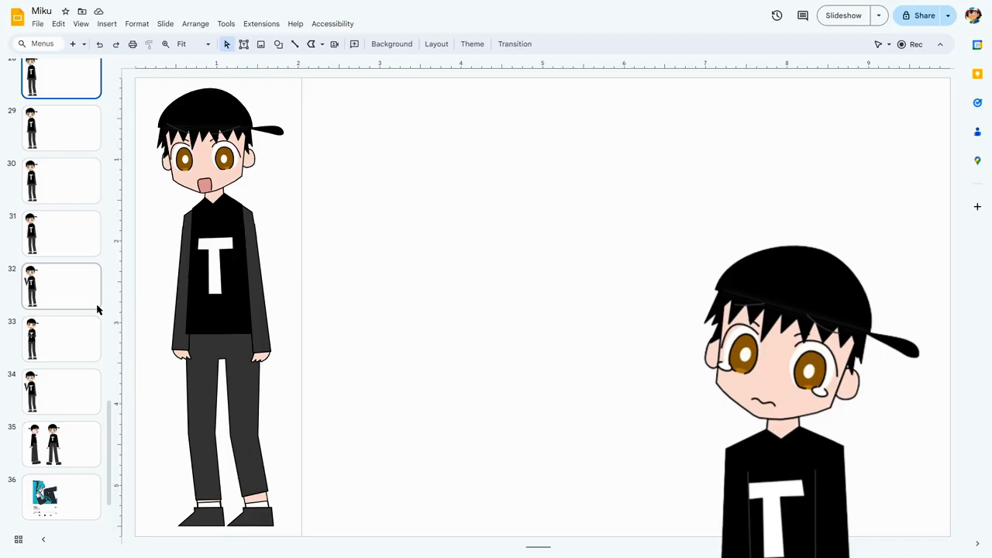
{"action": "left_click", "coordinate": [77, 290]}
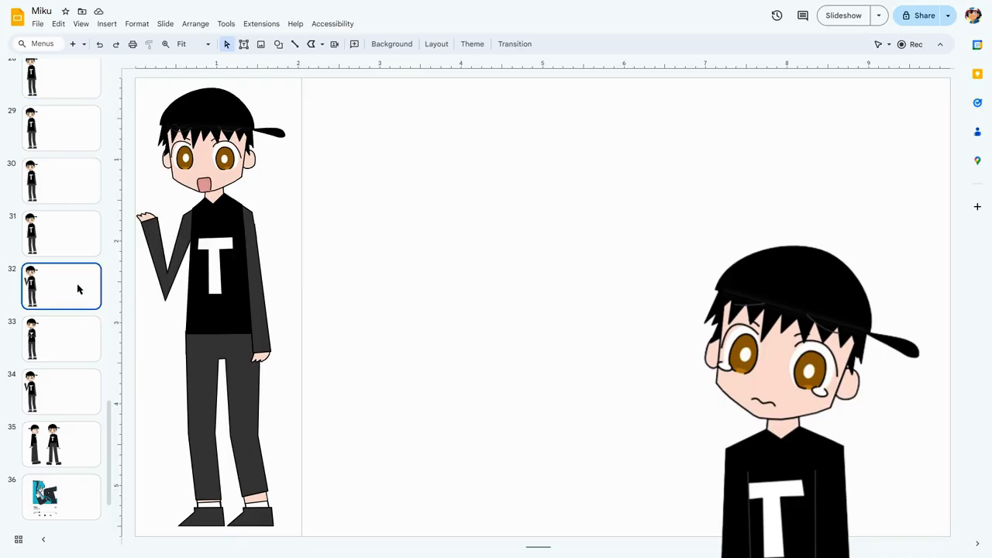
{"action": "left_click", "coordinate": [93, 352]}
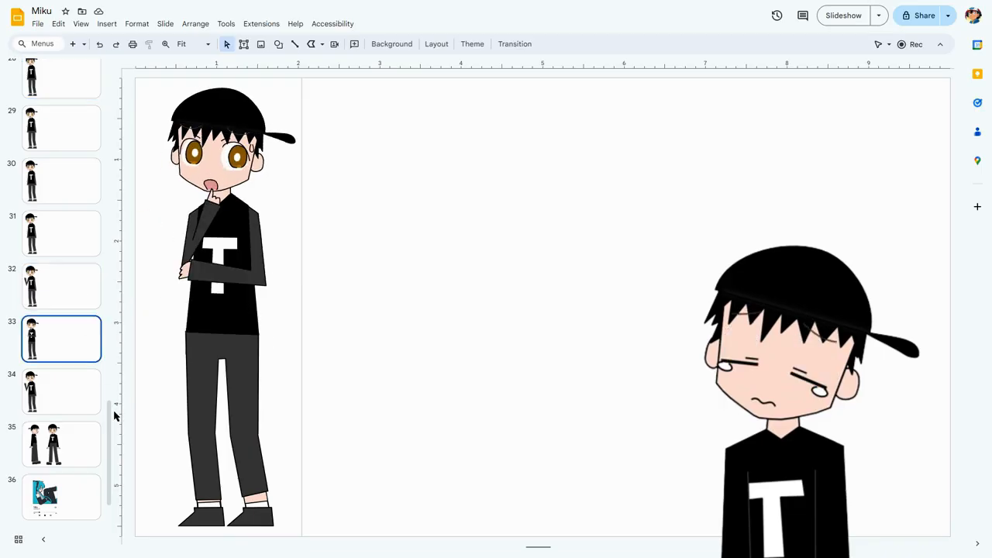
View the boy's hands-on-hips pose slide, followed by the character drawings on slides 4, 2 and 1.
{"action": "left_click_drag", "start_coordinate": [113, 412], "coordinate": [112, 218]}
{"action": "left_click", "coordinate": [55, 181]}
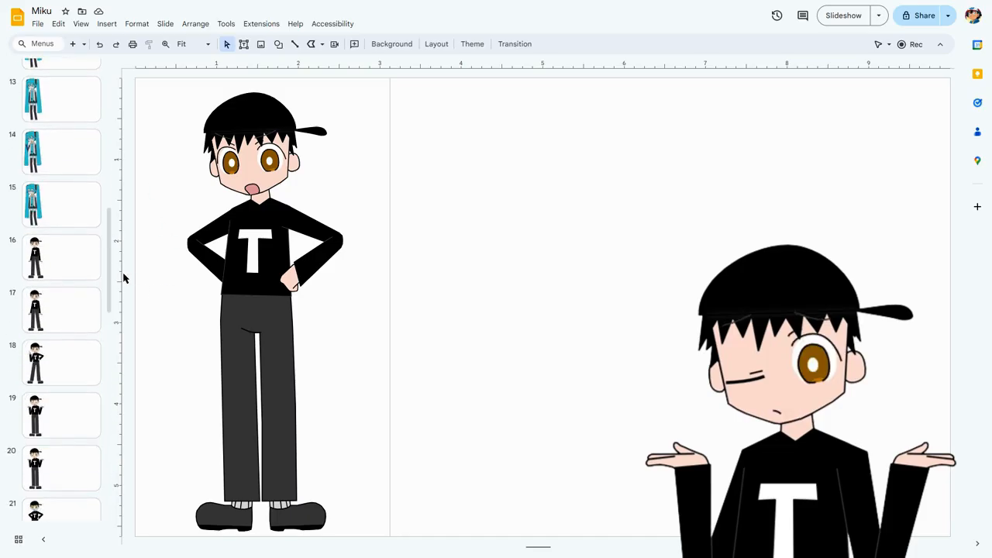
{"action": "left_click_drag", "start_coordinate": [106, 276], "coordinate": [93, 88]}
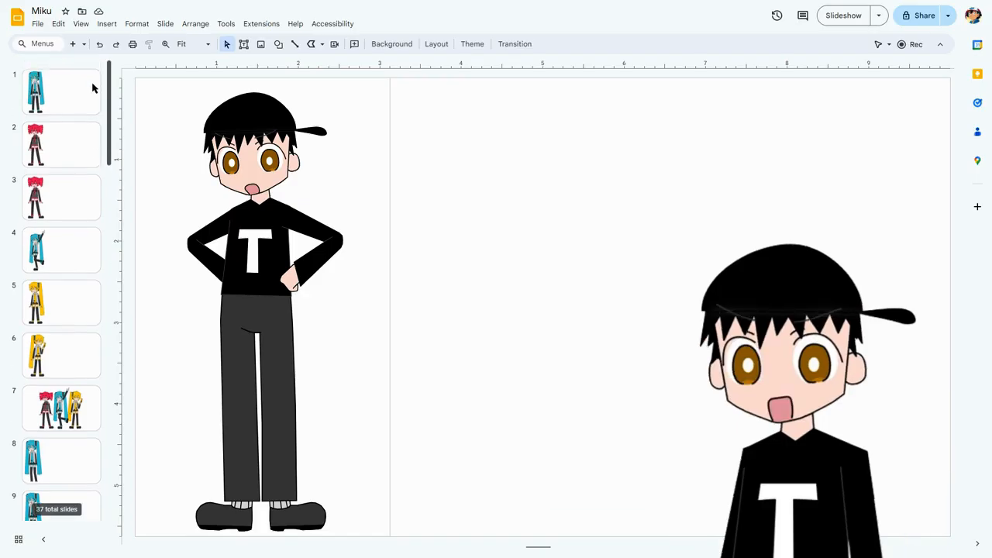
{"action": "left_click", "coordinate": [76, 268]}
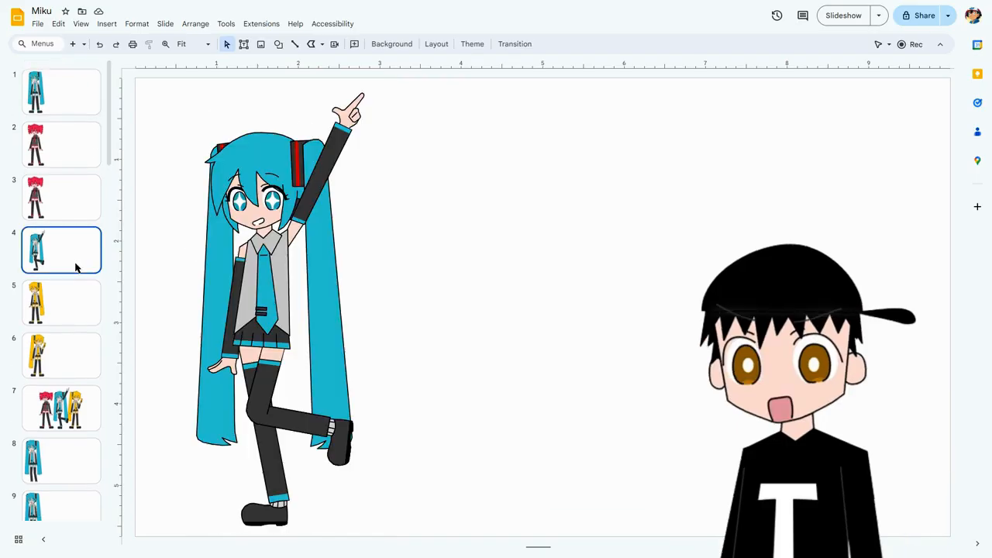
{"action": "left_click", "coordinate": [58, 131]}
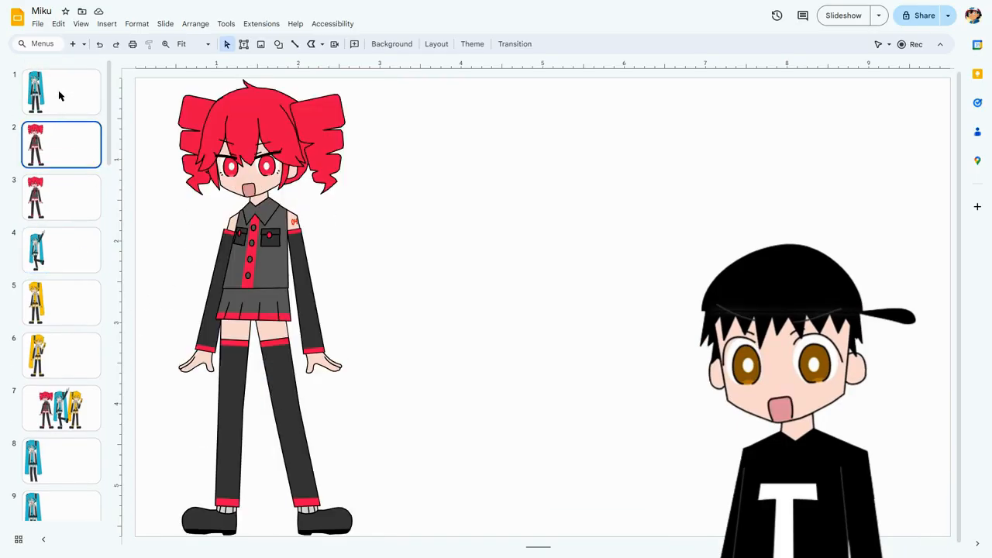
{"action": "left_click", "coordinate": [58, 90]}
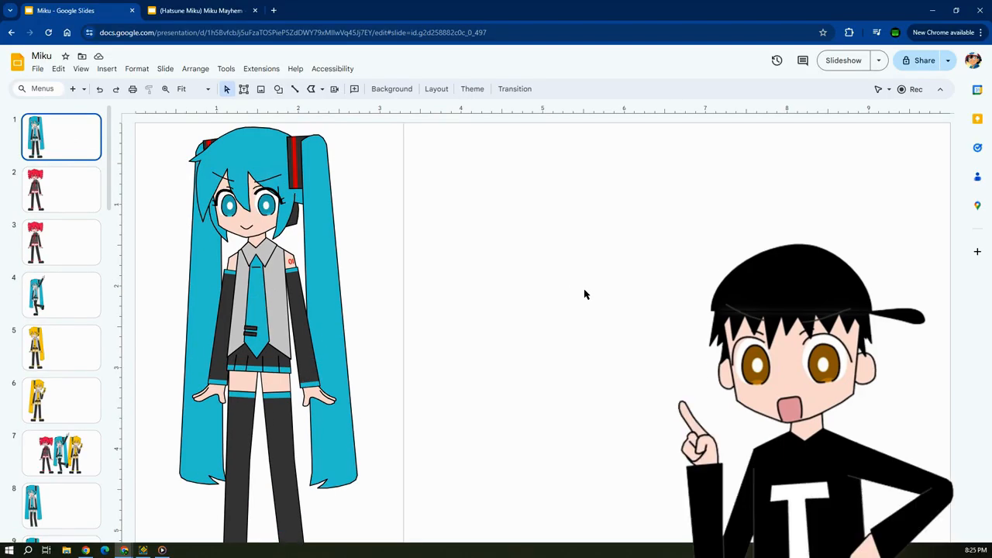
Switch to the Miku Mayhem - Book 1 presentation, select the cover artwork, clear the selection, and return to the Miku presentation.
{"action": "key", "text": "ctrl+Tab"}
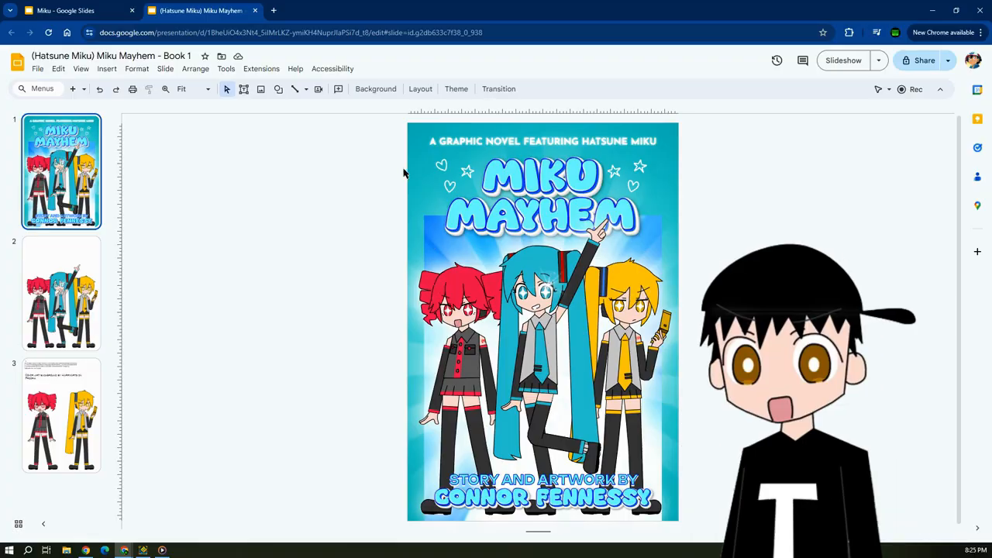
{"action": "left_click_drag", "start_coordinate": [398, 128], "coordinate": [715, 456]}
{"action": "left_click", "coordinate": [712, 456]}
{"action": "left_click", "coordinate": [100, 10]}
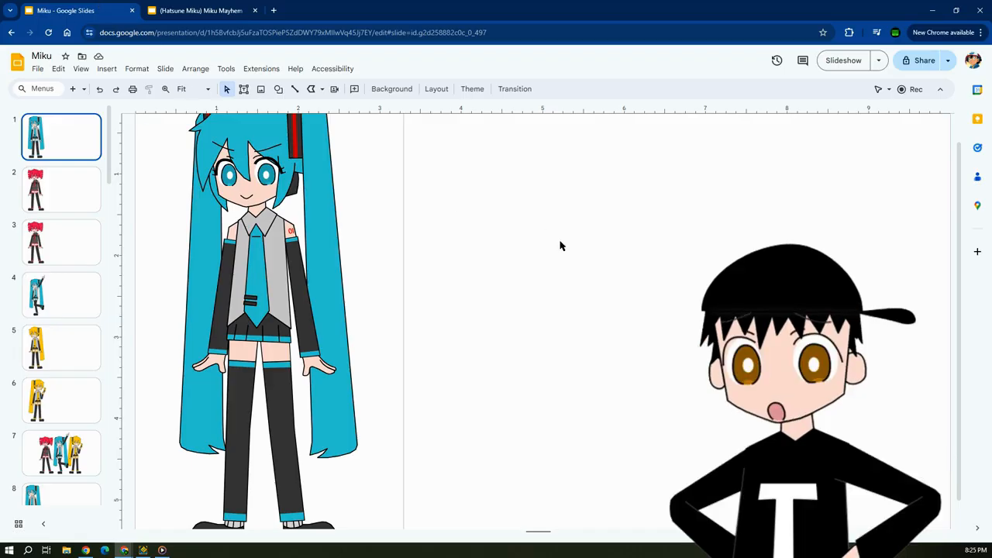
Set the zoom to Fit and select the whole full-body figure on slide 1.
{"action": "scroll", "coordinate": [561, 243], "scroll_direction": "down", "scroll_amount": 3}
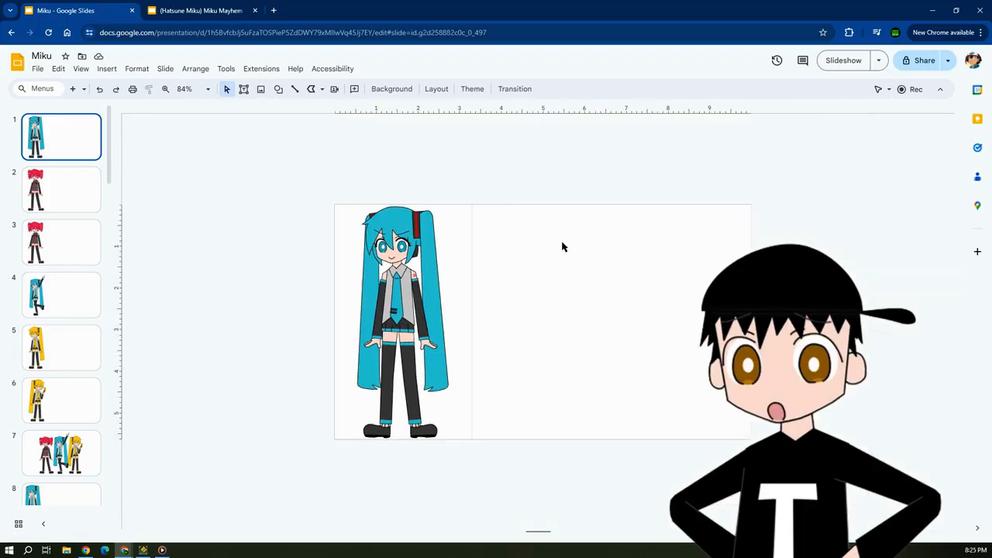
{"action": "left_click", "coordinate": [208, 91]}
{"action": "left_click", "coordinate": [186, 108]}
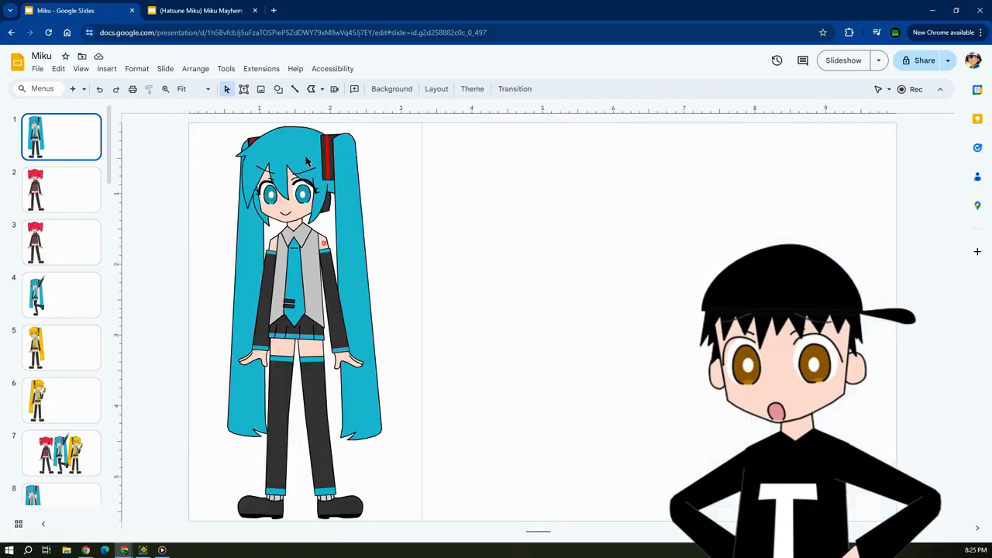
{"action": "left_click_drag", "start_coordinate": [213, 123], "coordinate": [385, 514]}
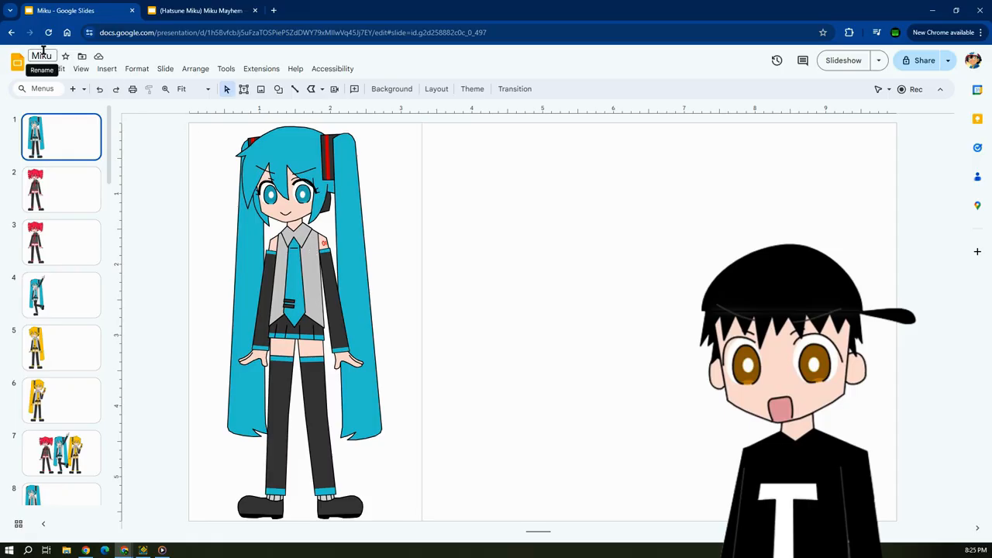
Open slide 37 with the full figure beside a separate Miku head, and activate the Polyline tool.
{"action": "left_click_drag", "start_coordinate": [109, 155], "coordinate": [119, 472]}
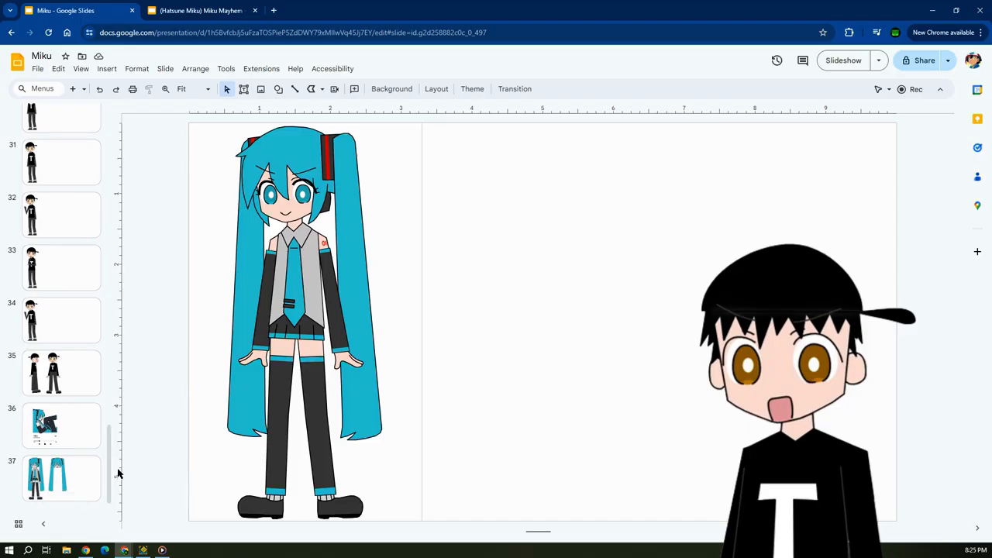
{"action": "left_click", "coordinate": [75, 457]}
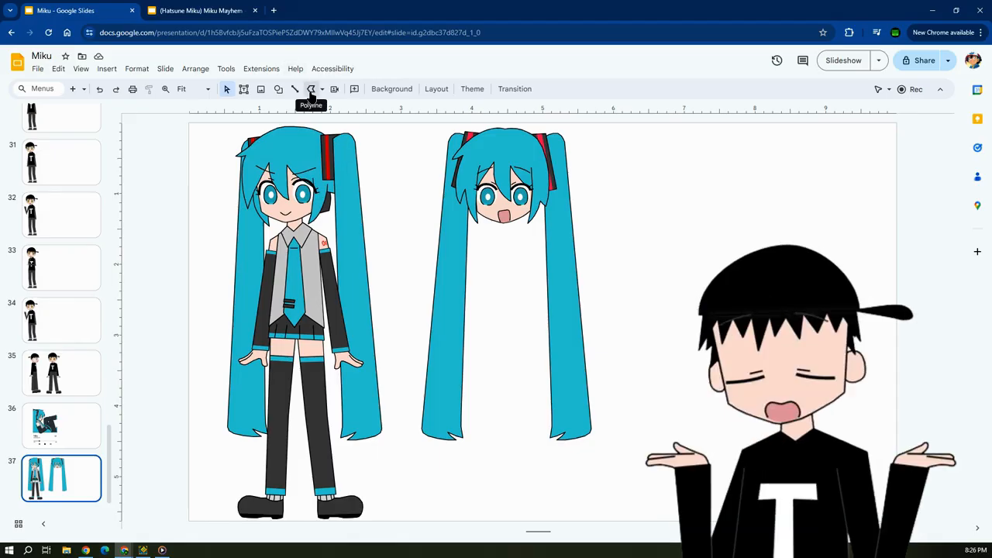
{"action": "left_click", "coordinate": [310, 88]}
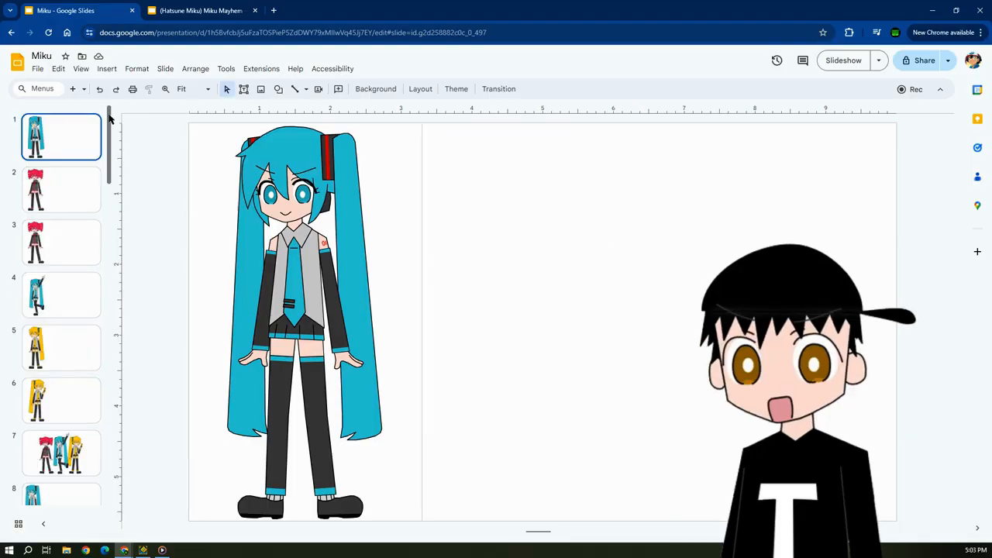
Open slide 37 and select the whole front-facing Miku figure with the open mouth.
{"action": "left_click_drag", "start_coordinate": [111, 124], "coordinate": [115, 499]}
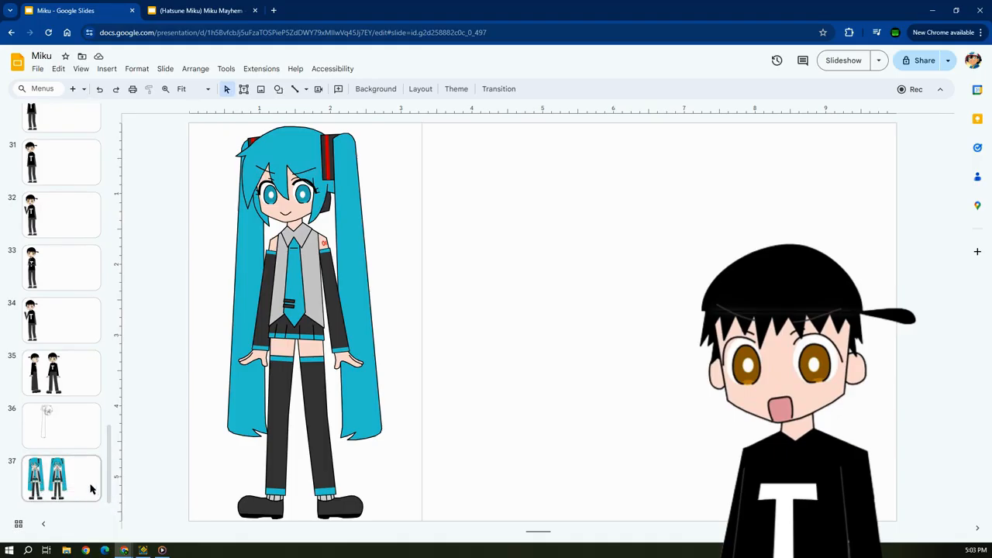
{"action": "left_click", "coordinate": [90, 488]}
{"action": "left_click_drag", "start_coordinate": [432, 125], "coordinate": [644, 482]}
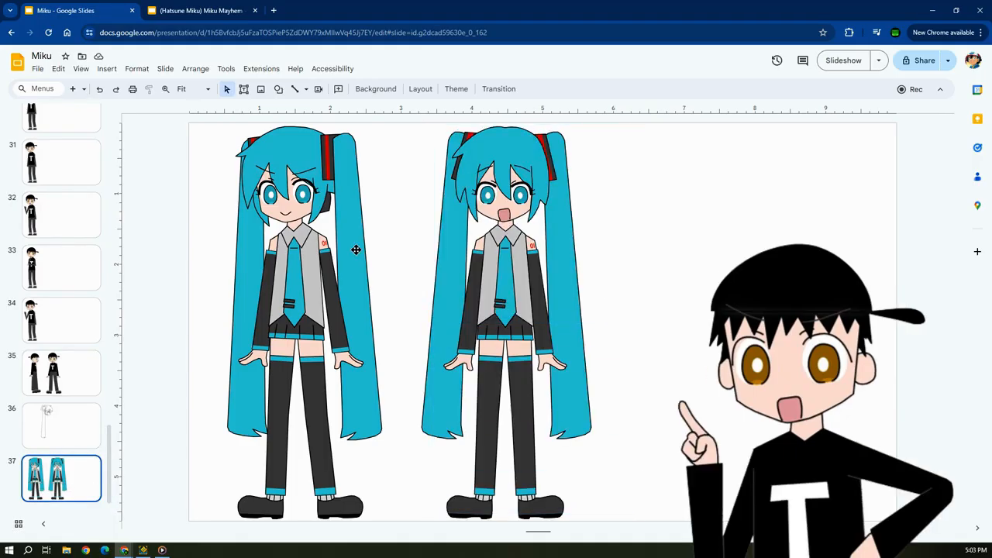
View the Miku Mayhem - Book 1 cover, followed by the character drawings on slides 2 and 6 of the Miku presentation.
{"action": "left_click", "coordinate": [181, 7]}
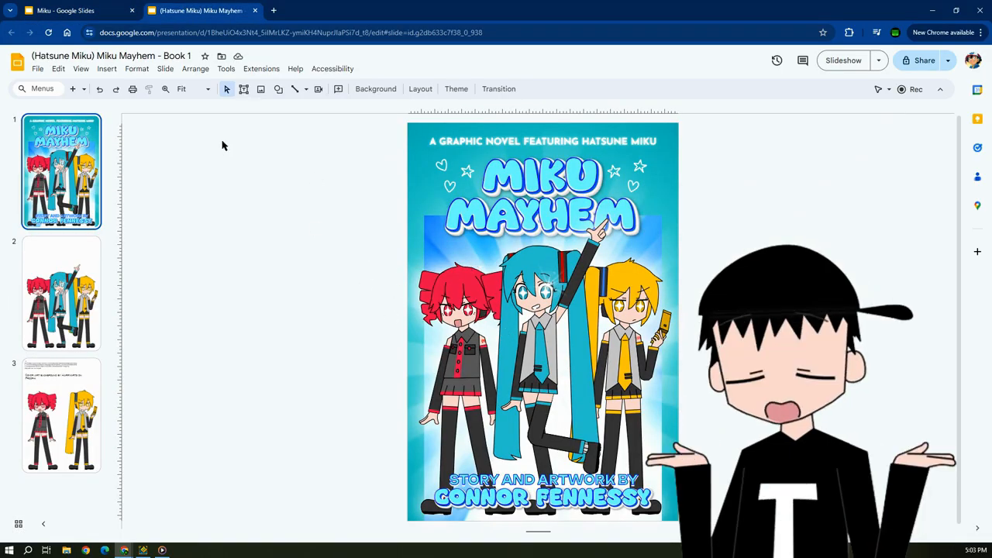
{"action": "left_click", "coordinate": [70, 10]}
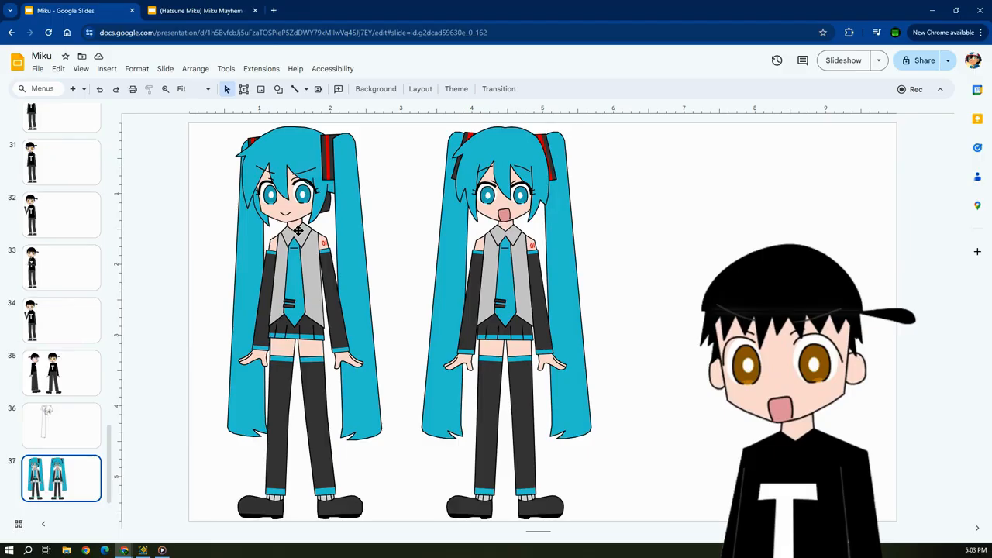
{"action": "left_click_drag", "start_coordinate": [111, 464], "coordinate": [68, 83]}
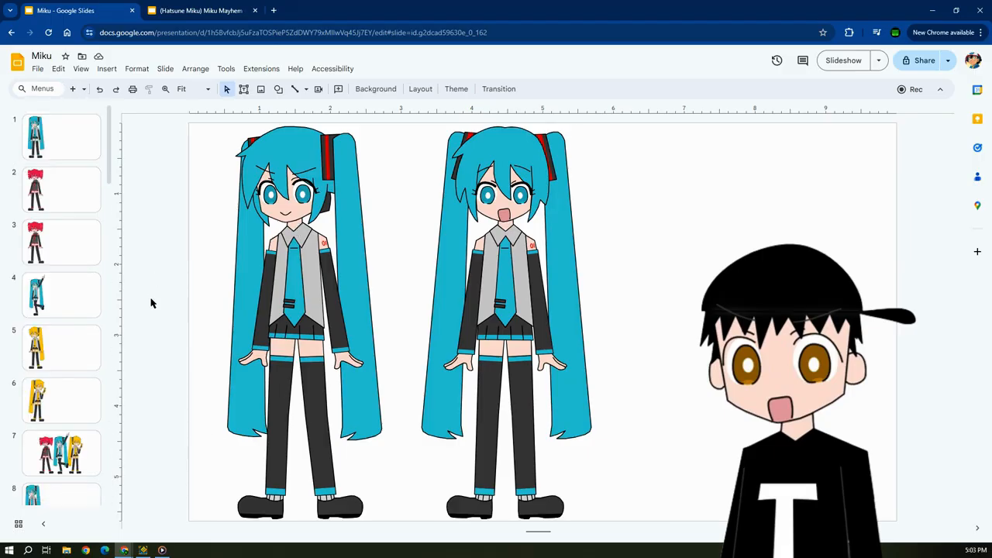
{"action": "left_click", "coordinate": [69, 194]}
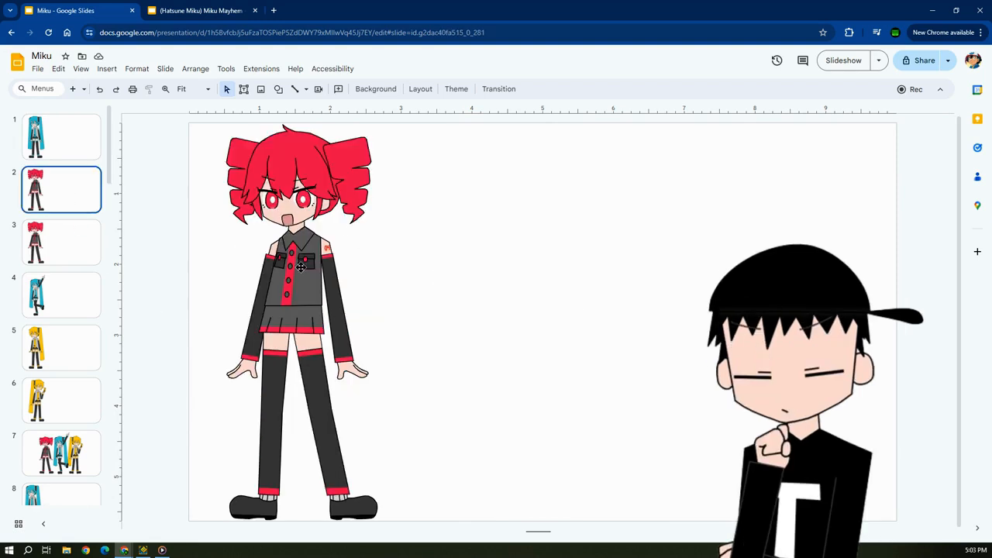
{"action": "left_click", "coordinate": [84, 391]}
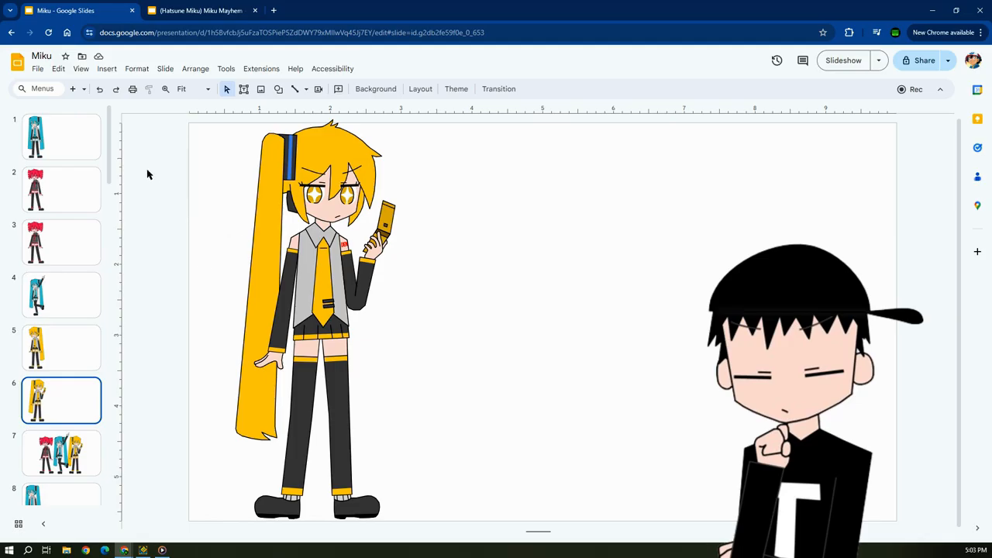
View the two finished Miku figures on slide 37 and the uncoloured profile sketch on slide 36.
{"action": "left_click_drag", "start_coordinate": [109, 147], "coordinate": [113, 504]}
{"action": "left_click", "coordinate": [75, 484]}
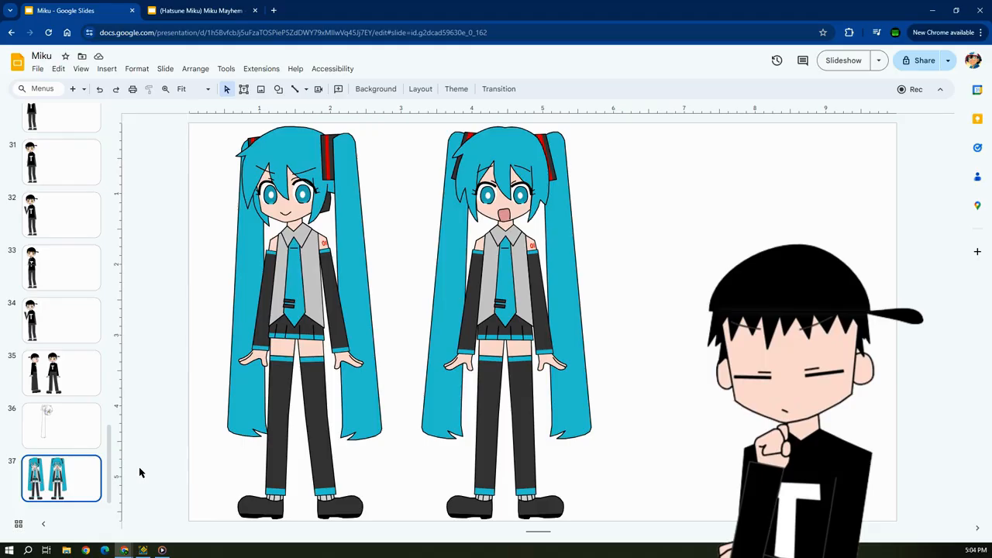
{"action": "left_click", "coordinate": [92, 436]}
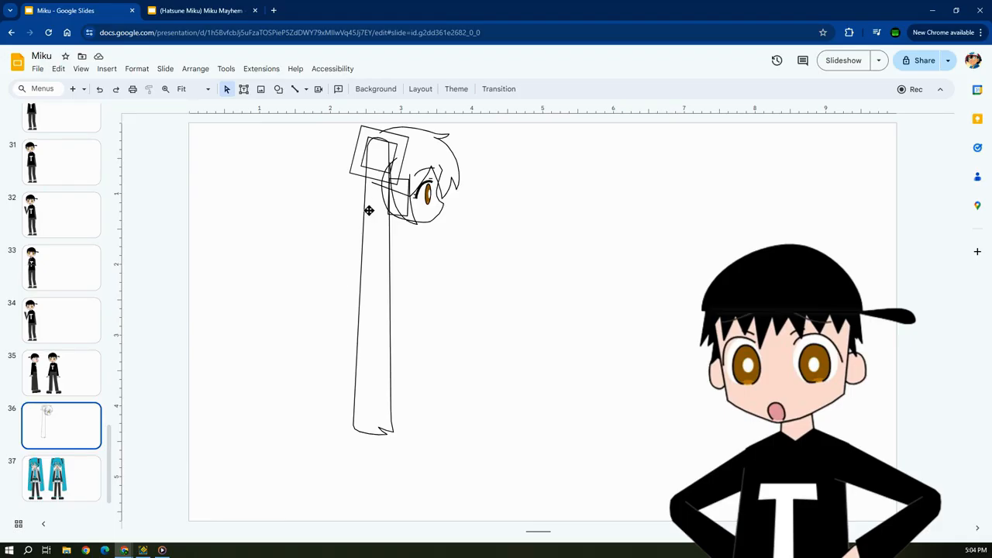
Draw a jagged trial outline with the Polyline tool in the empty area beside the profile sketch.
{"action": "left_click", "coordinate": [306, 89]}
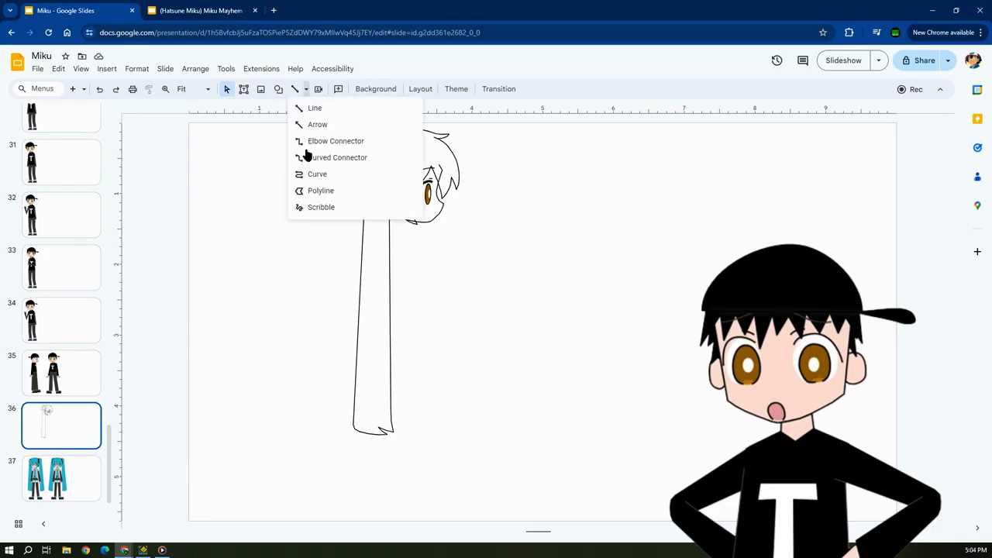
{"action": "left_click", "coordinate": [321, 192]}
{"action": "left_click", "coordinate": [518, 394]}
{"action": "left_click", "coordinate": [513, 382]}
{"action": "left_click", "coordinate": [664, 348]}
{"action": "left_click", "coordinate": [641, 358]}
{"action": "left_click", "coordinate": [601, 448]}
{"action": "left_click", "coordinate": [524, 446]}
{"action": "left_click", "coordinate": [532, 457]}
{"action": "left_click", "coordinate": [465, 440]}
{"action": "left_click", "coordinate": [513, 409]}
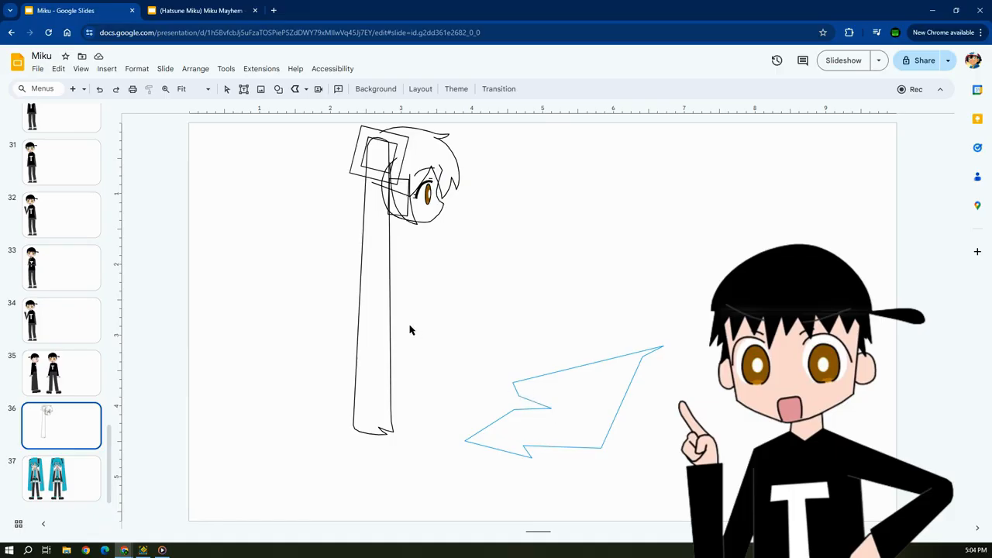
Discard the trial polyline, then select the profile head sketch and clear the selection.
{"action": "key", "text": "Escape"}
{"action": "key", "text": "Delete"}
{"action": "left_click_drag", "start_coordinate": [448, 285], "coordinate": [341, 118]}
{"action": "left_click", "coordinate": [418, 283]}
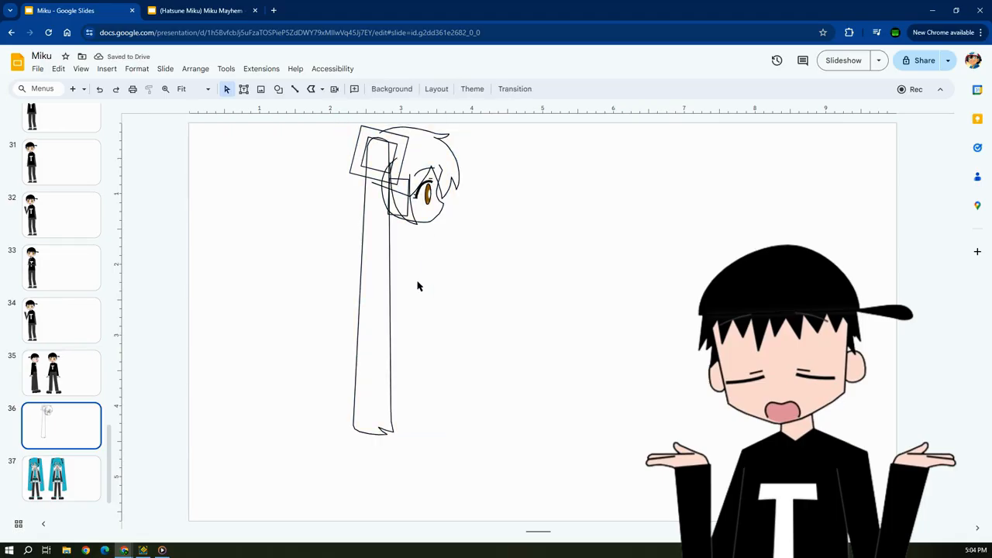
Cut and paste the thick upper eyelash of the profile head, and nudge it into place above the eye.
{"action": "scroll", "coordinate": [417, 286], "scroll_direction": "up", "scroll_amount": 5}
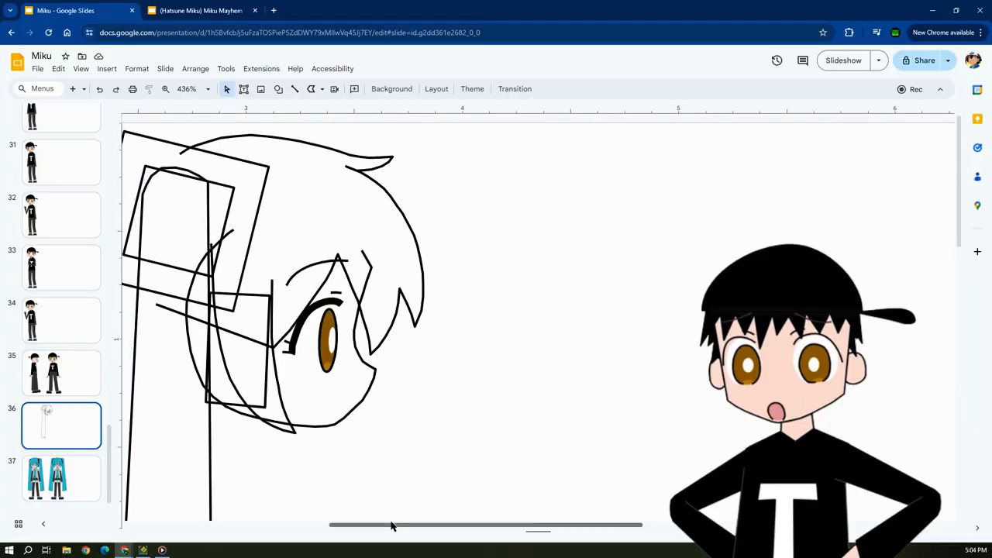
{"action": "left_click_drag", "start_coordinate": [391, 525], "coordinate": [358, 526]}
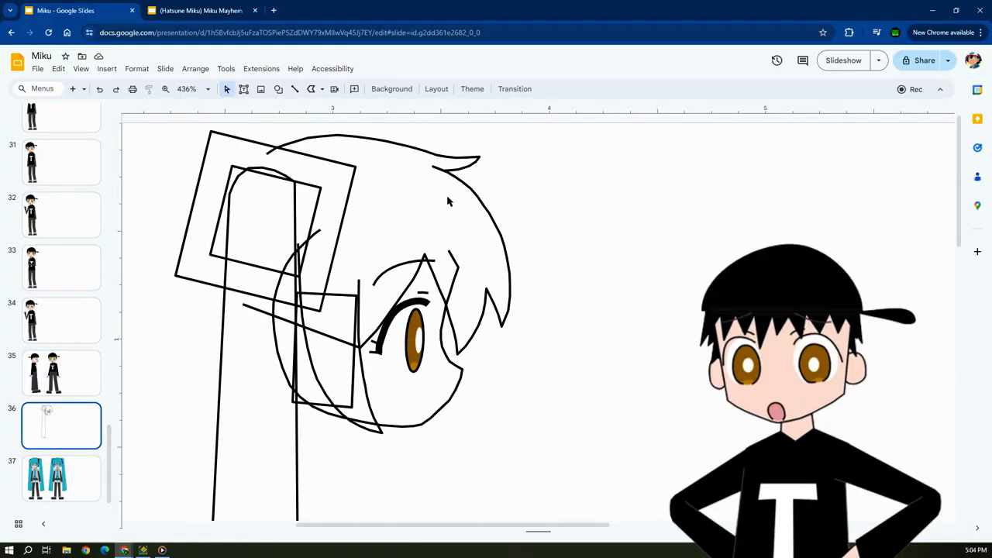
{"action": "left_click", "coordinate": [416, 151]}
{"action": "left_click", "coordinate": [553, 179]}
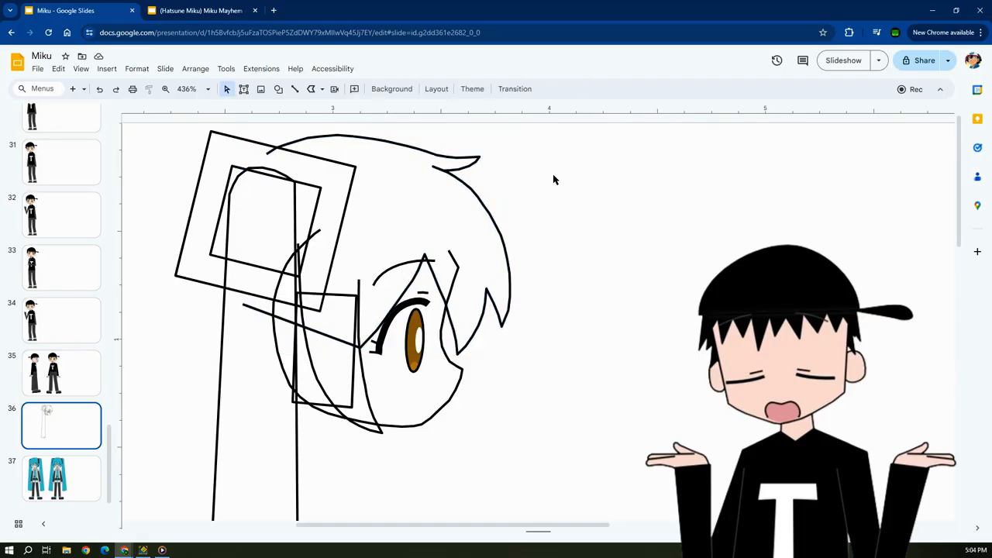
{"action": "left_click", "coordinate": [397, 310]}
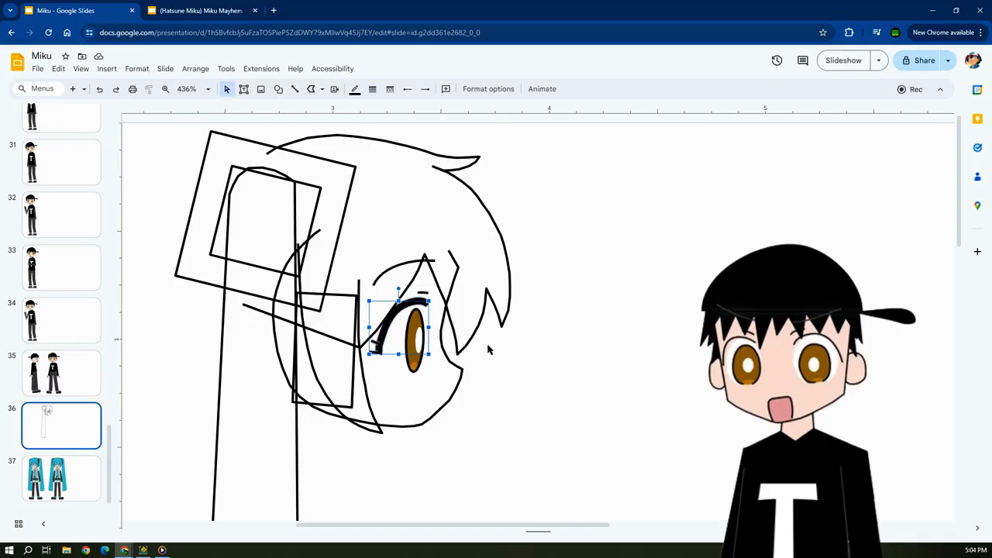
{"action": "key", "text": "ctrl+x"}
{"action": "key", "text": "ctrl+v"}
{"action": "key", "text": "Left"}
{"action": "key", "text": "Left"}
{"action": "key", "text": "Up"}
{"action": "key", "text": "Up"}
{"action": "left_click", "coordinate": [519, 346]}
Set the zoom to Fit, select the pieces of the profile head sketch, and clear the selection.
{"action": "scroll", "coordinate": [600, 307], "scroll_direction": "down", "scroll_amount": 3}
{"action": "scroll", "coordinate": [600, 307], "scroll_direction": "up", "scroll_amount": 3}
{"action": "left_click", "coordinate": [203, 88]}
{"action": "left_click", "coordinate": [195, 106]}
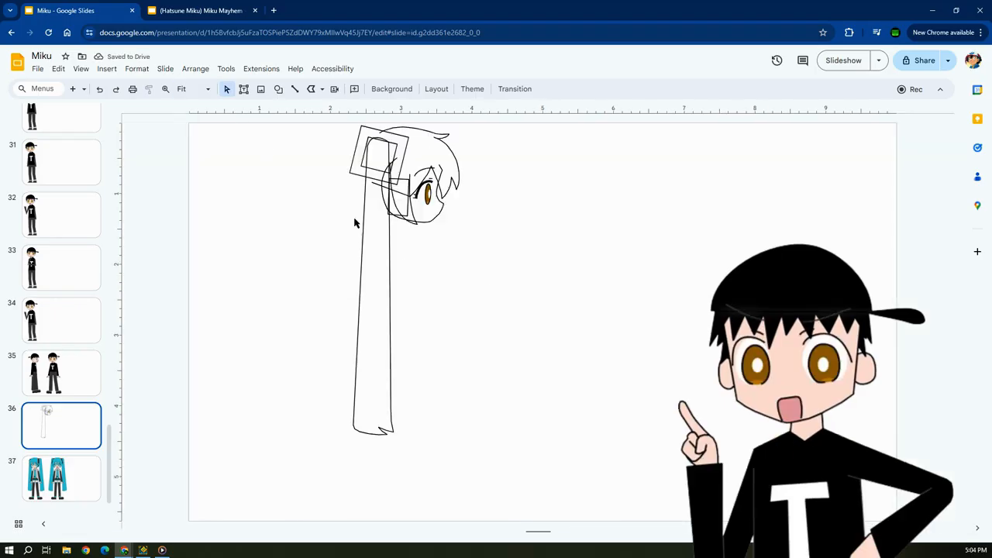
{"action": "left_click_drag", "start_coordinate": [351, 128], "coordinate": [469, 246]}
{"action": "left_click", "coordinate": [468, 249]}
Compare the finished figures on slide 37 with the profile sketch on slide 36, selecting and deselecting the head pieces.
{"action": "left_click", "coordinate": [89, 470]}
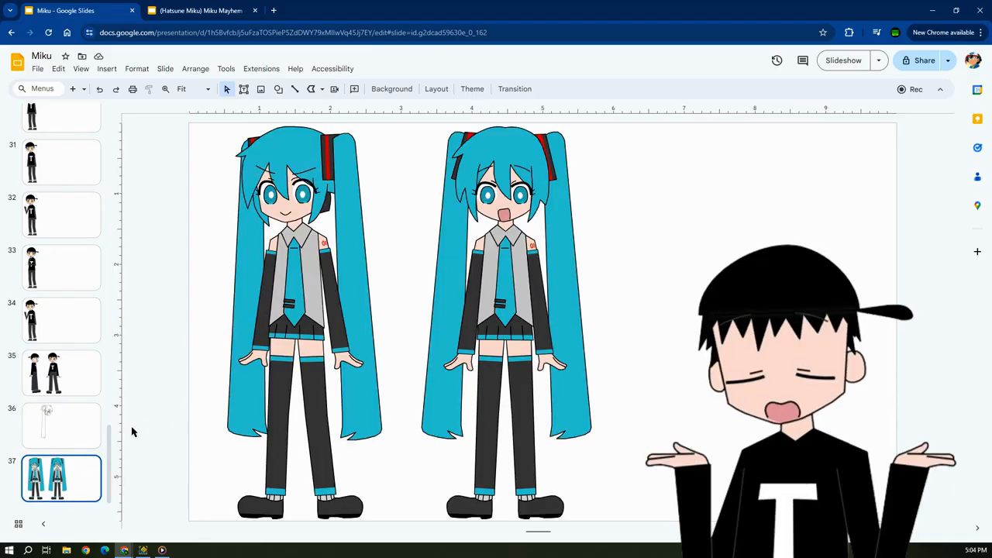
{"action": "left_click", "coordinate": [82, 425]}
{"action": "left_click_drag", "start_coordinate": [501, 244], "coordinate": [326, 115]}
{"action": "left_click", "coordinate": [536, 285]}
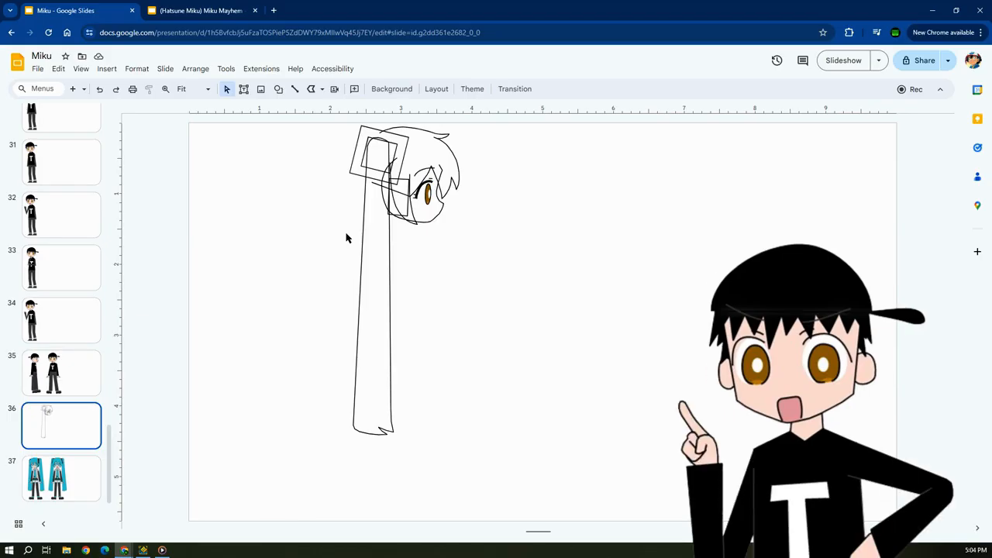
{"action": "left_click_drag", "start_coordinate": [336, 243], "coordinate": [485, 122]}
{"action": "left_click", "coordinate": [292, 226]}
Draw a six-sided trial polygon beside the sketch on slide 36, delete it, and select and deselect the head pieces.
{"action": "left_click", "coordinate": [70, 470]}
{"action": "left_click", "coordinate": [85, 427]}
{"action": "left_click", "coordinate": [312, 90]}
{"action": "mouse_move", "coordinate": [566, 403]}
{"action": "left_mouse_down"}
{"action": "mouse_move", "coordinate": [565, 307]}
{"action": "mouse_move", "coordinate": [614, 436]}
{"action": "mouse_move", "coordinate": [564, 399]}
{"action": "left_mouse_up"}
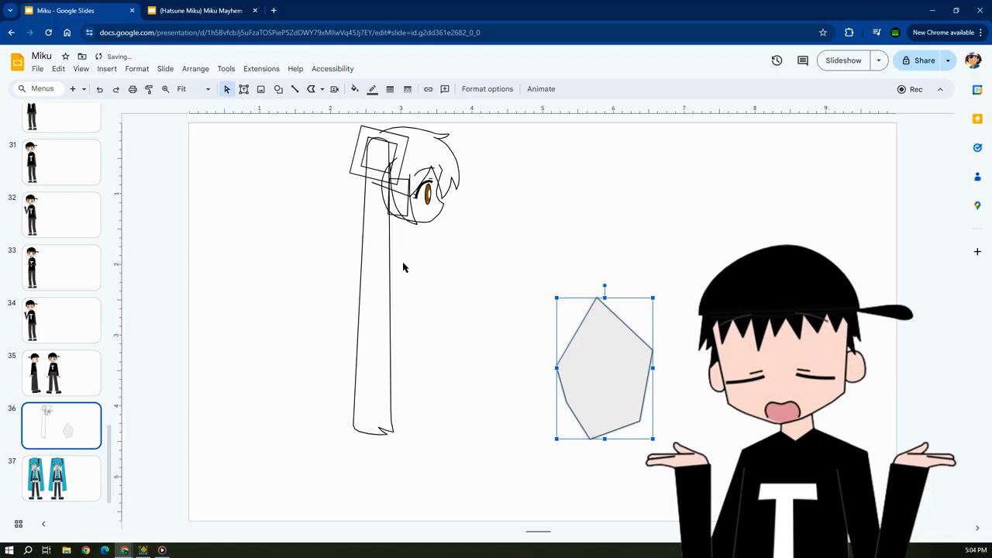
{"action": "key", "text": "Delete"}
{"action": "mouse_move", "coordinate": [483, 250]}
{"action": "left_mouse_down"}
{"action": "mouse_move", "coordinate": [349, 146]}
{"action": "mouse_move", "coordinate": [334, 116]}
{"action": "left_mouse_up"}
{"action": "left_click", "coordinate": [310, 217]}
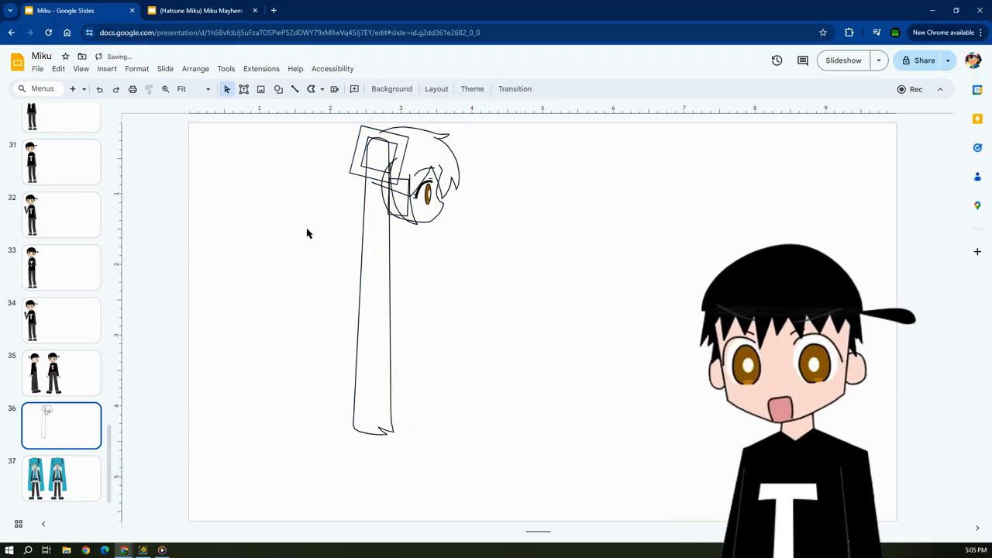
Fill the face outline of the profile head on slide 36 with the custom light skin-tone colour.
{"action": "scroll", "coordinate": [306, 233], "scroll_direction": "up", "scroll_amount": 6, "text": "ctrl"}
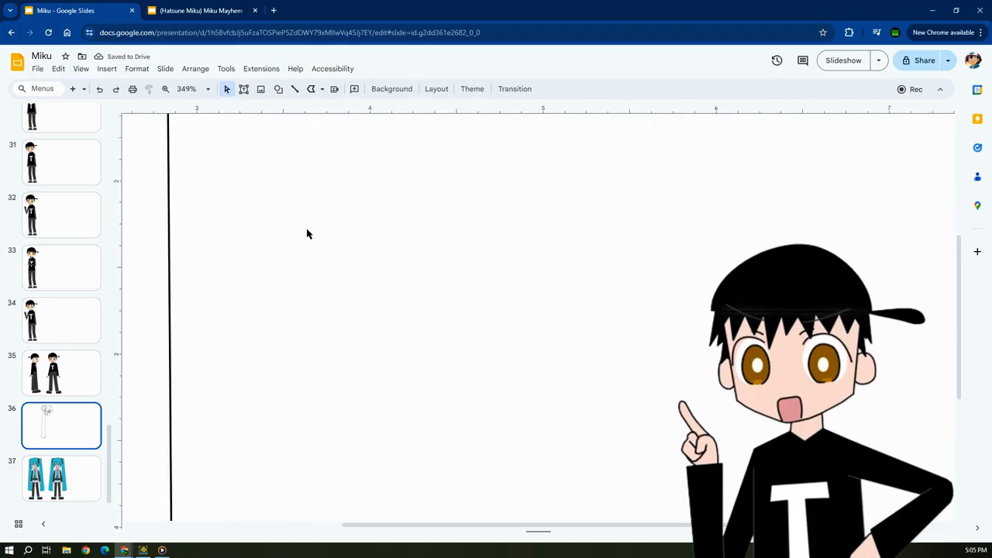
{"action": "left_click_drag", "start_coordinate": [447, 527], "coordinate": [333, 524]}
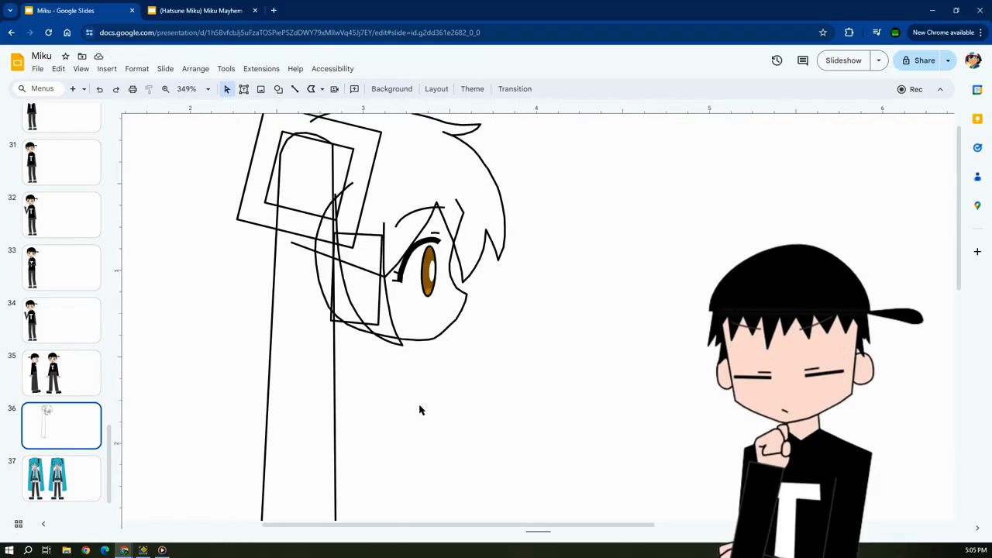
{"action": "left_click", "coordinate": [58, 374]}
{"action": "left_click", "coordinate": [56, 428]}
{"action": "scroll", "coordinate": [352, 377], "scroll_direction": "up", "scroll_amount": 2}
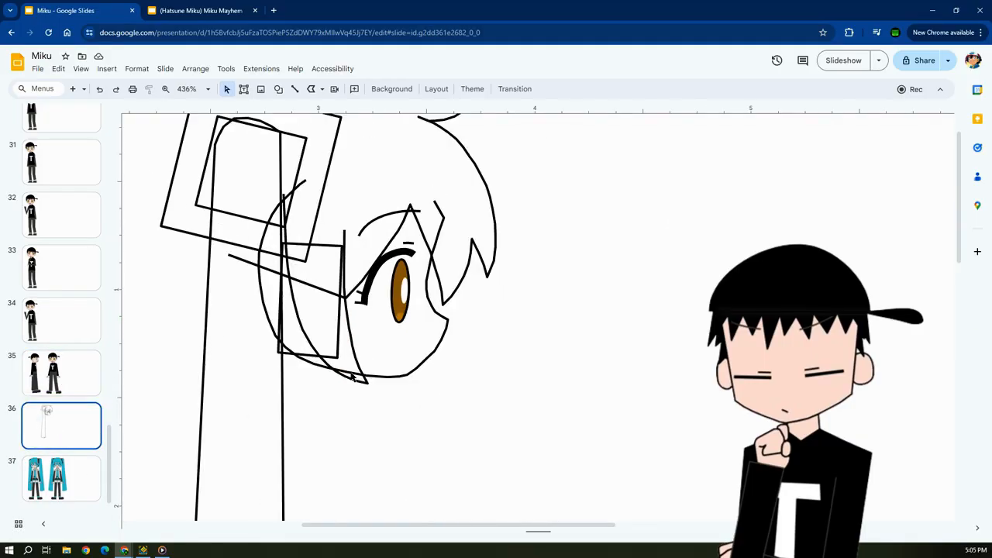
{"action": "left_click_drag", "start_coordinate": [432, 526], "coordinate": [413, 526]}
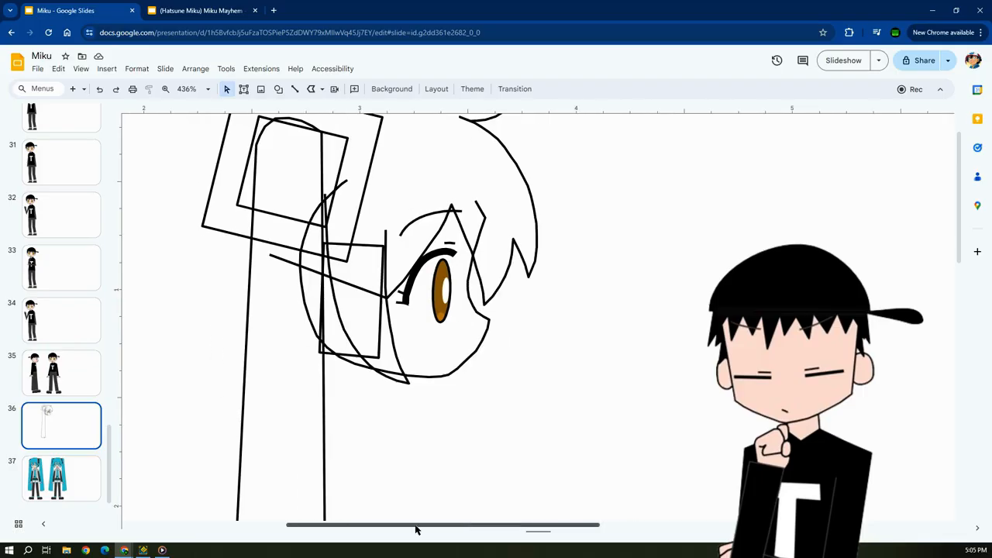
{"action": "scroll", "coordinate": [500, 334], "scroll_direction": "up", "scroll_amount": 2}
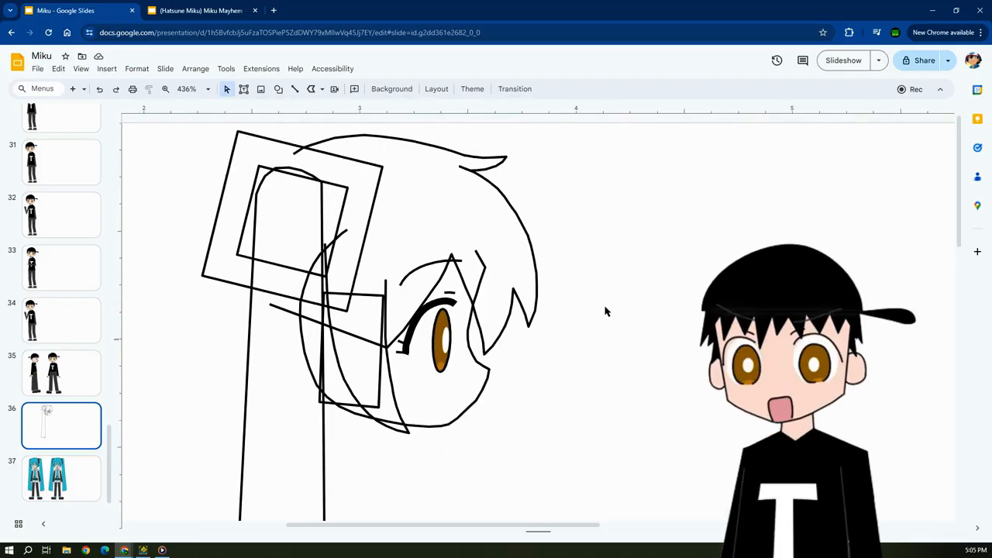
{"action": "left_click", "coordinate": [488, 370]}
{"action": "left_click", "coordinate": [354, 90]}
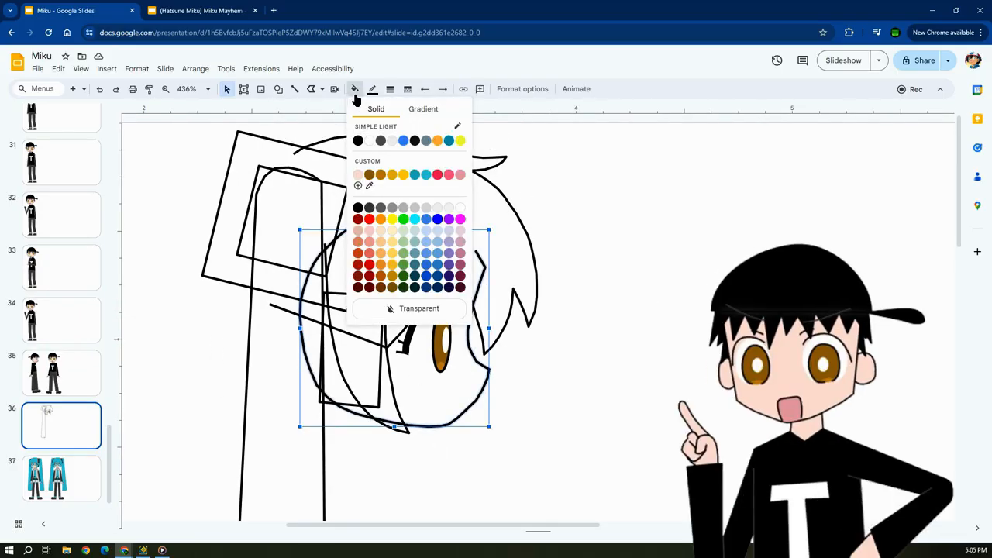
{"action": "left_click", "coordinate": [357, 174]}
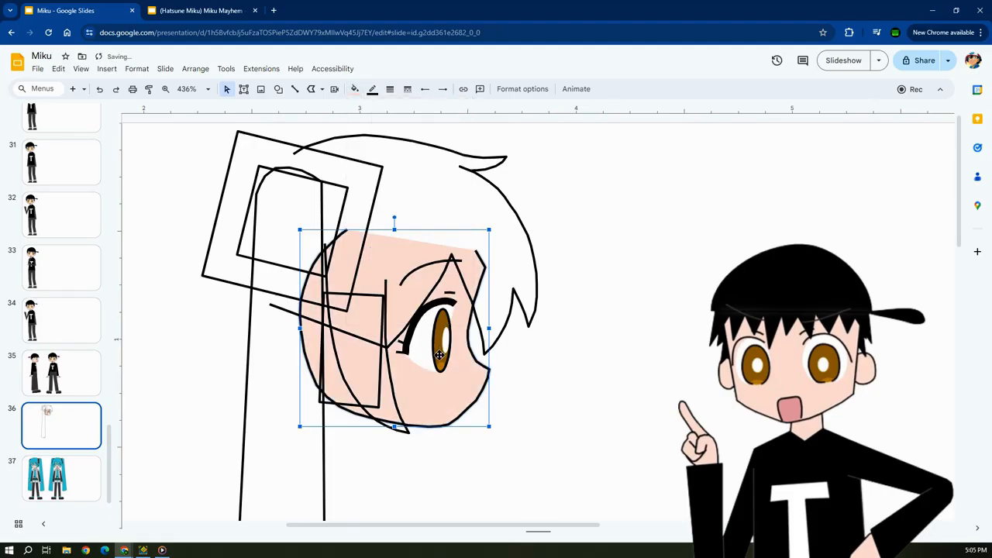
{"action": "left_click", "coordinate": [585, 383]}
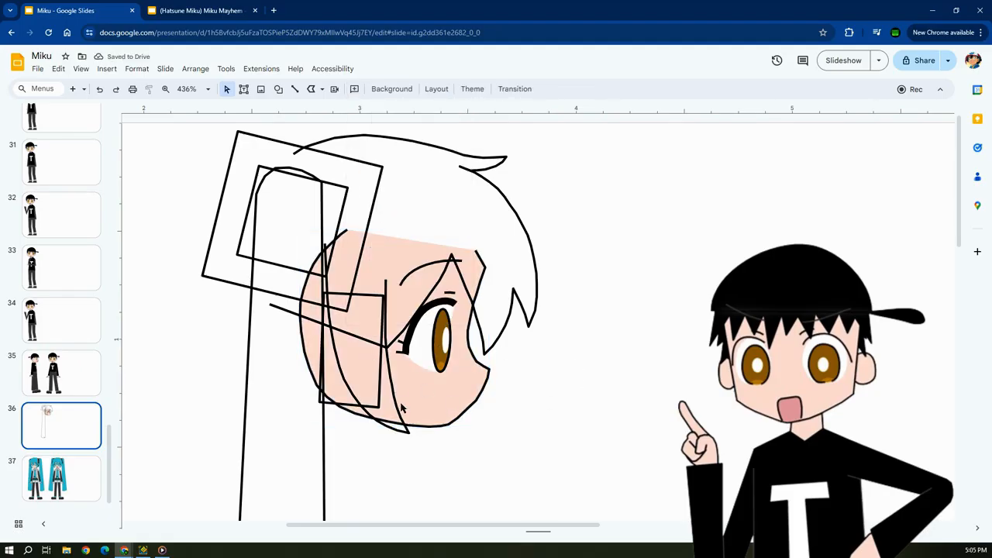
Shift the hair outline slightly, undo the move, and try selecting the pieces behind the cheek.
{"action": "left_click_drag", "start_coordinate": [460, 160], "coordinate": [457, 158]}
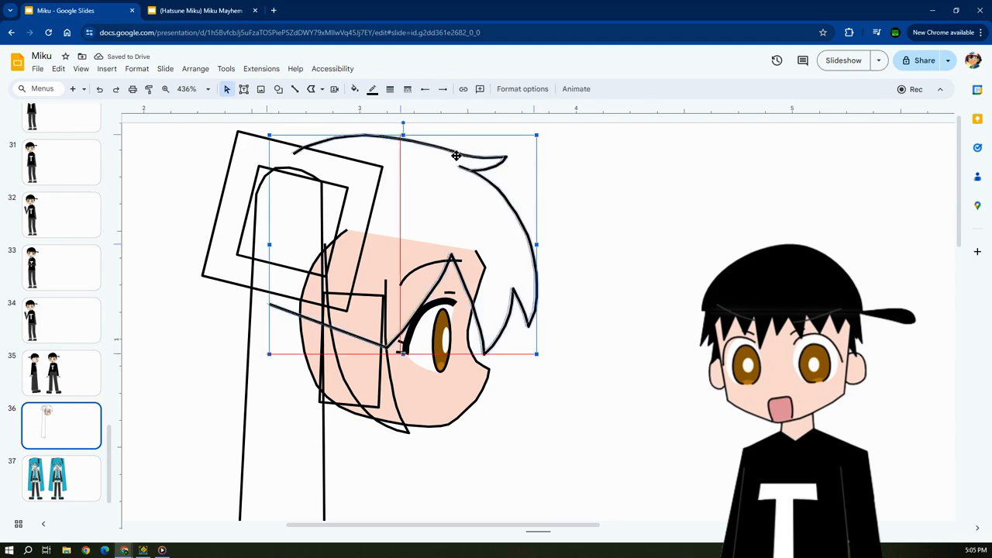
{"action": "left_click", "coordinate": [103, 94]}
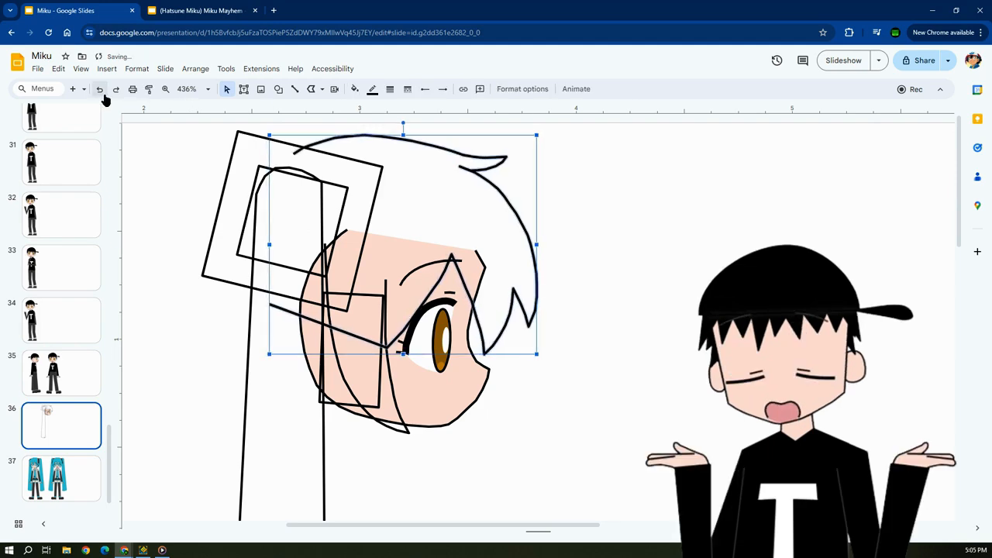
{"action": "left_click", "coordinate": [393, 387], "text": "shift"}
{"action": "left_click", "coordinate": [341, 426]}
{"action": "left_click", "coordinate": [331, 383]}
Check the fill of the dark-and-red hair tie on slide 37, and select the ponytail and cheek rectangle on slide 36.
{"action": "left_click", "coordinate": [70, 463]}
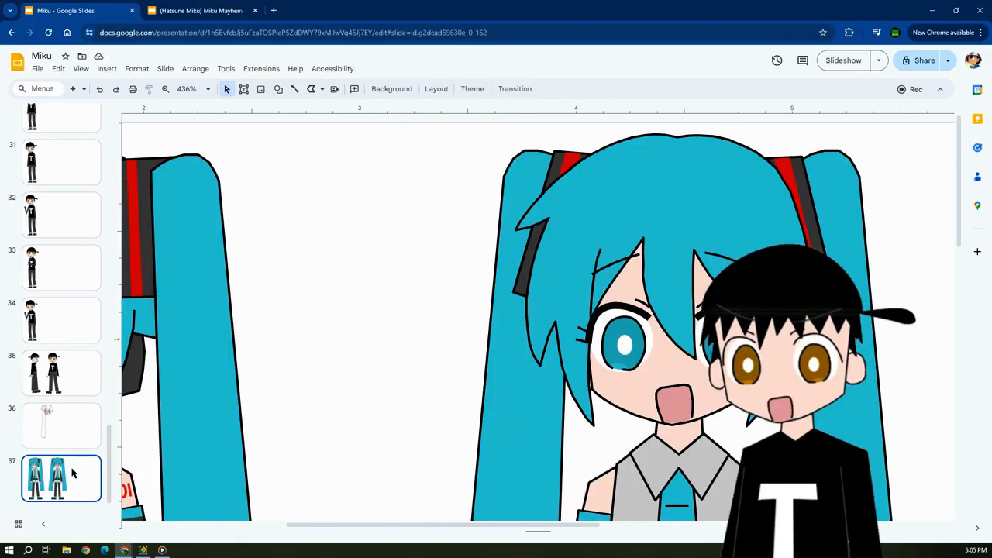
{"action": "left_click", "coordinate": [555, 156]}
{"action": "left_click", "coordinate": [355, 88]}
{"action": "left_click", "coordinate": [354, 89]}
{"action": "left_click", "coordinate": [66, 434]}
{"action": "left_click", "coordinate": [324, 390]}
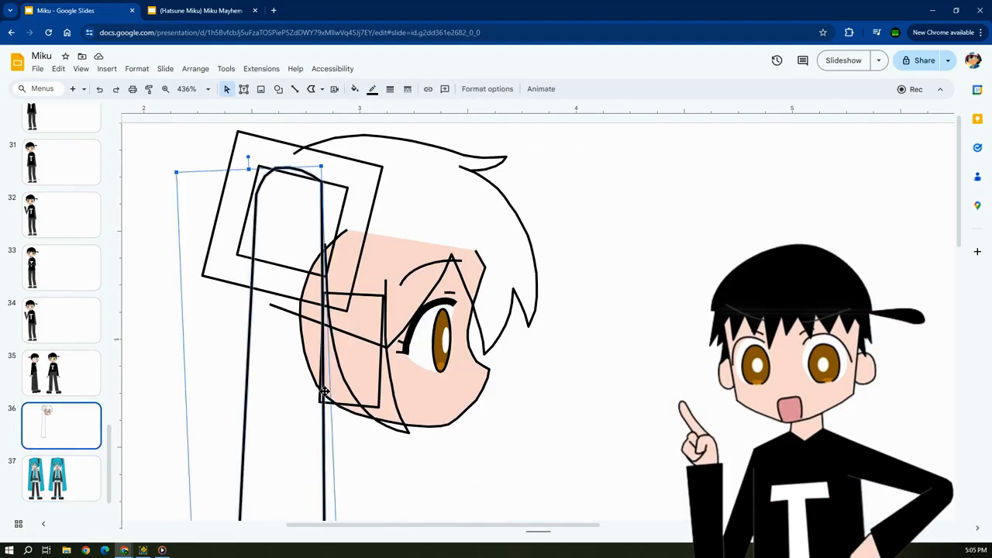
{"action": "left_click", "coordinate": [331, 385]}
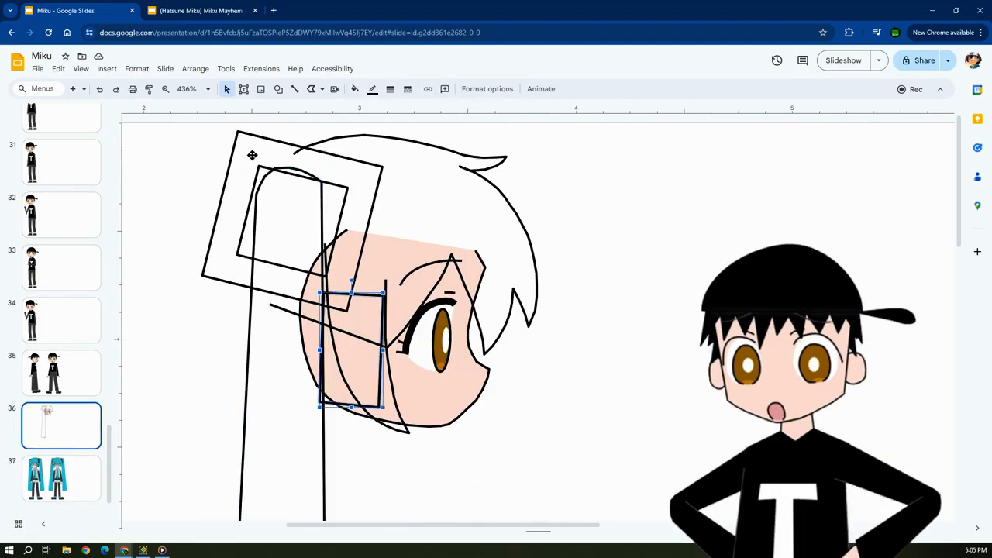
Place a copy of the square hair-tie frame beside the front-facing head on slide 37, delete it, and return to slide 36.
{"action": "left_click", "coordinate": [238, 134]}
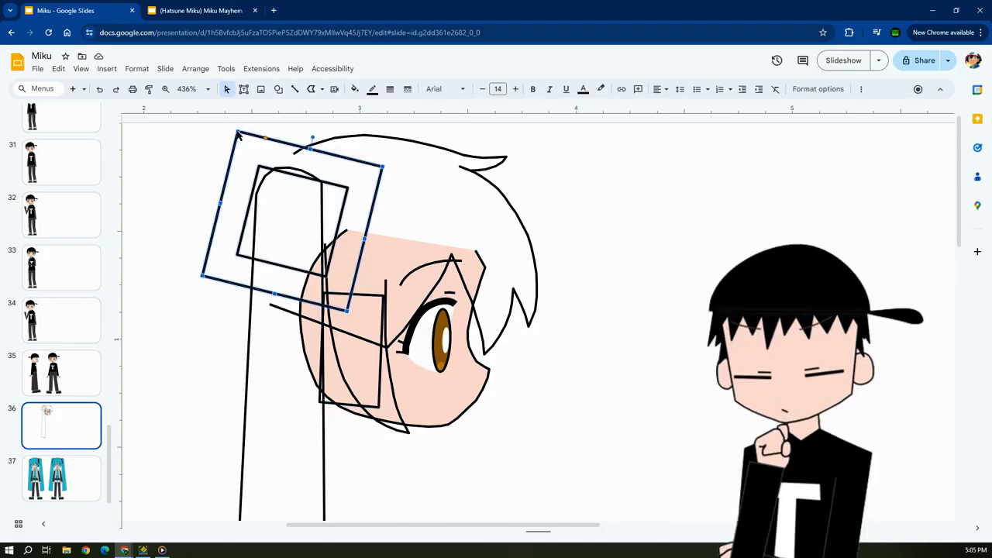
{"action": "left_click", "coordinate": [76, 462]}
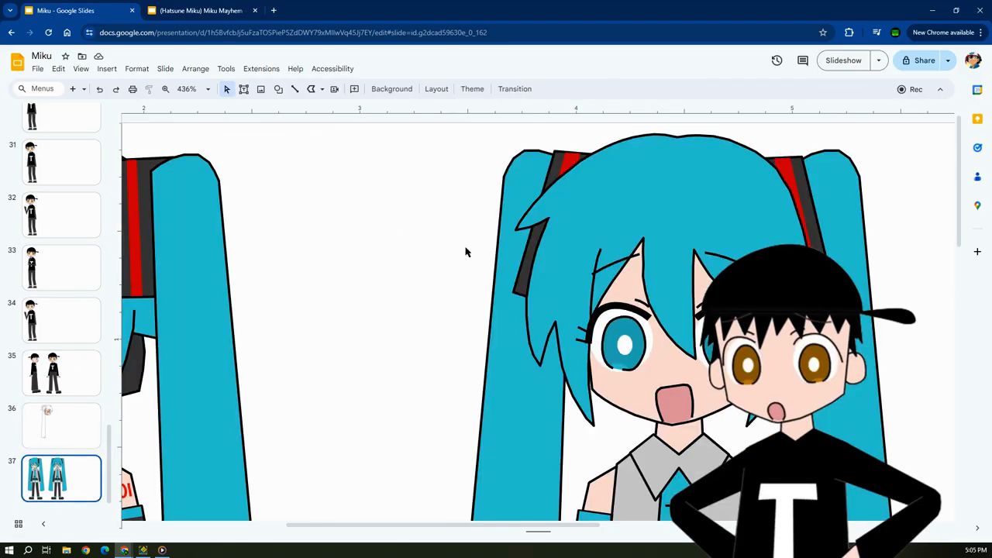
{"action": "key", "text": "ctrl+v"}
{"action": "left_click_drag", "start_coordinate": [376, 195], "coordinate": [527, 172]}
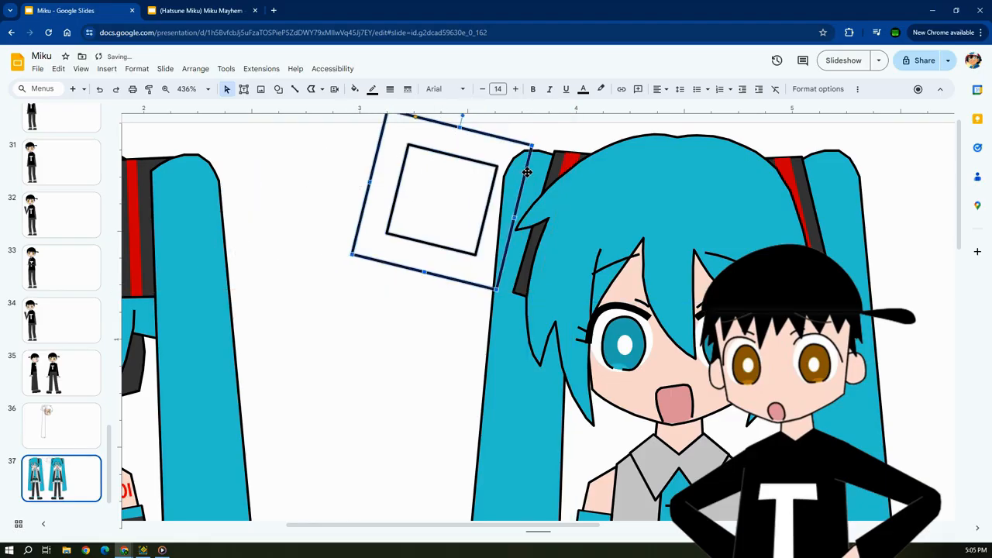
{"action": "key", "text": "Delete"}
{"action": "left_click", "coordinate": [86, 420]}
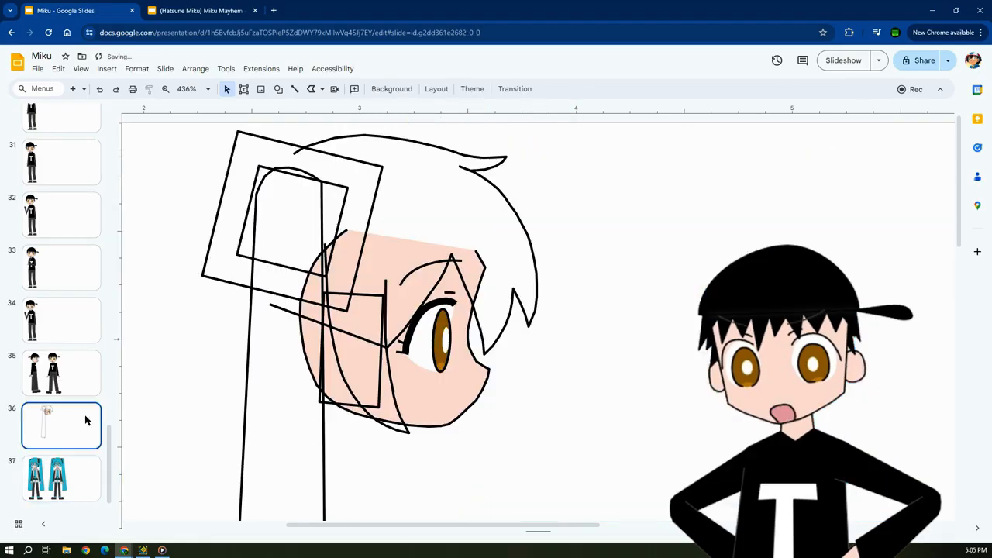
Fill the small rectangle over the profile head's cheek on slide 36 with dark grey.
{"action": "left_click", "coordinate": [347, 189]}
{"action": "left_click", "coordinate": [327, 363]}
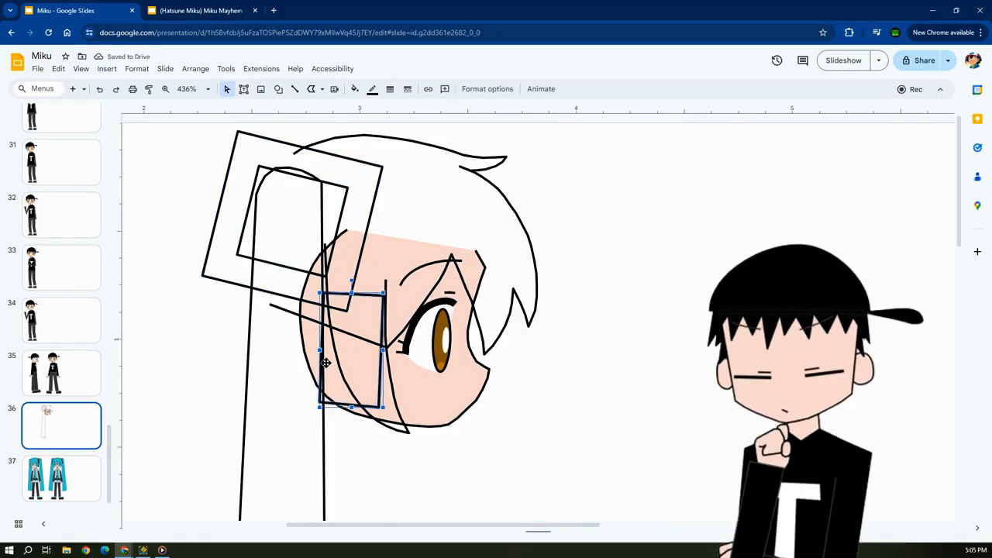
{"action": "left_click", "coordinate": [355, 88]}
{"action": "left_click", "coordinate": [369, 207]}
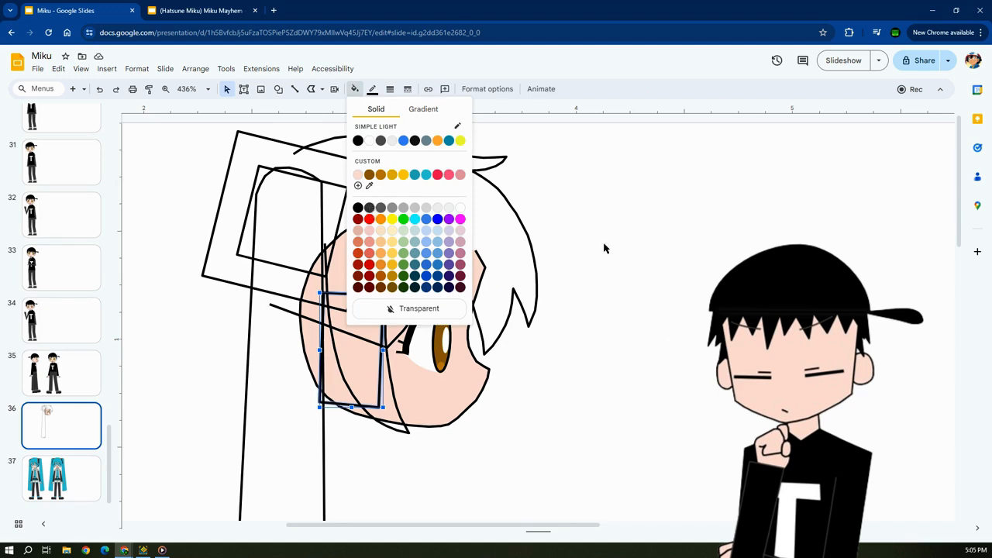
{"action": "left_click", "coordinate": [642, 248]}
Compare the dark headphone piece on slide 37 with the filled cheek rectangle on slide 36.
{"action": "left_click", "coordinate": [65, 487]}
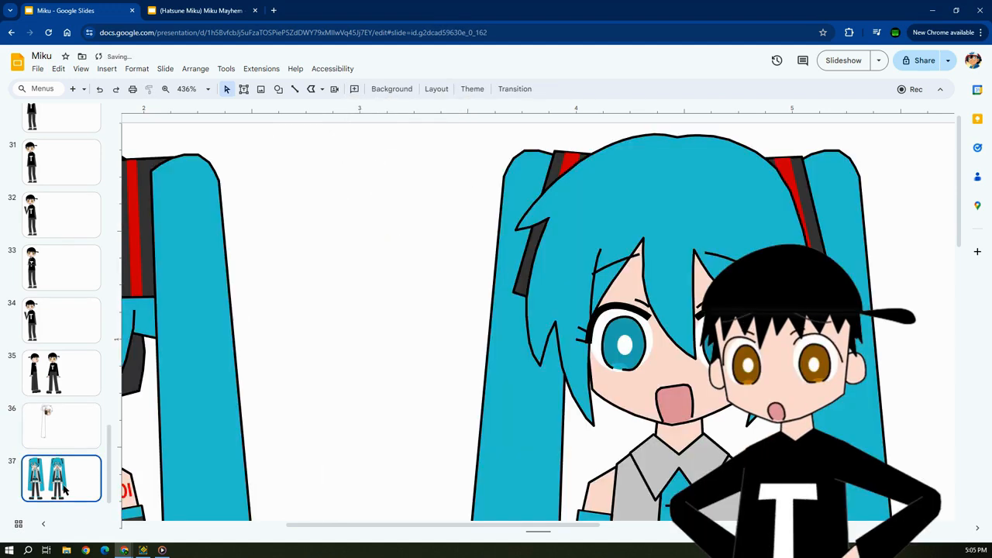
{"action": "left_click", "coordinate": [138, 371]}
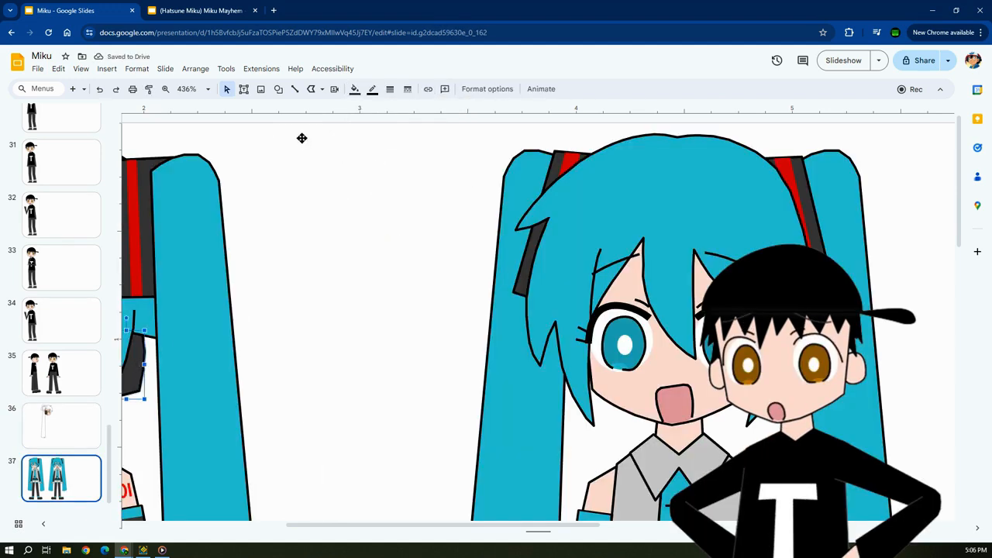
{"action": "left_click", "coordinate": [78, 415]}
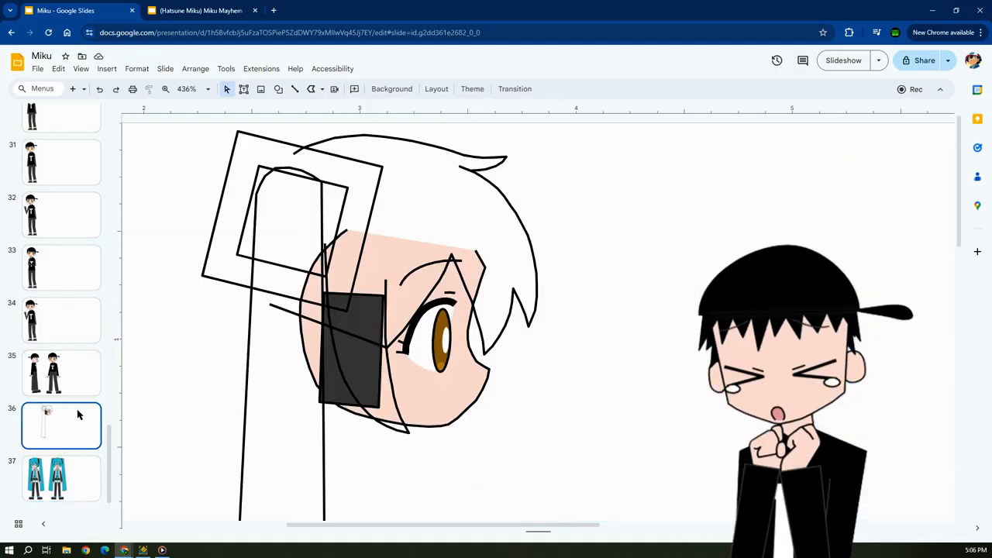
{"action": "left_click", "coordinate": [371, 315]}
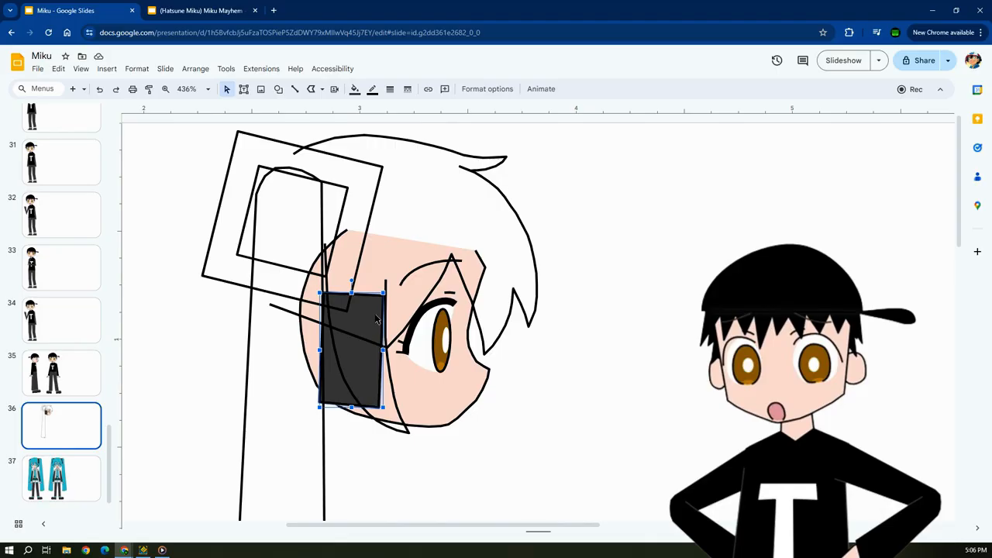
{"action": "left_click", "coordinate": [607, 380]}
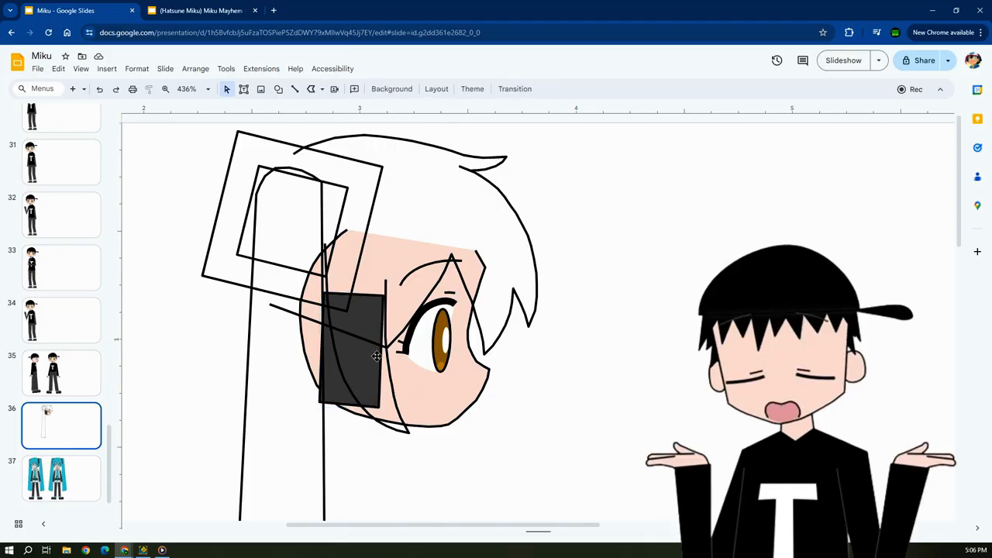
Fill the side lock, the main hair outline and the ponytail of the profile head together with the custom teal-blue colour.
{"action": "left_click", "coordinate": [380, 367]}
{"action": "left_click", "coordinate": [393, 399]}
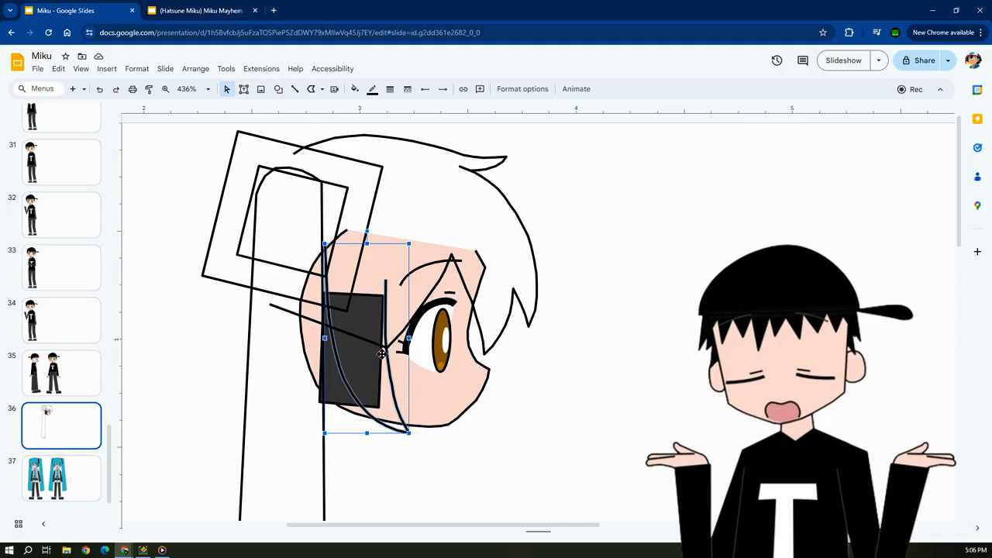
{"action": "left_click", "coordinate": [535, 273]}
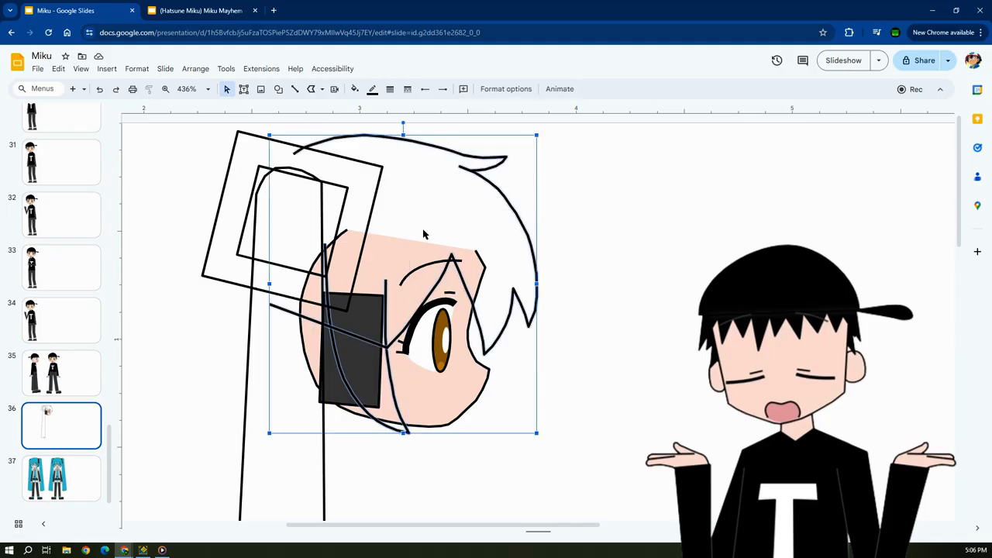
{"action": "left_click", "coordinate": [322, 205], "text": "shift"}
{"action": "left_click", "coordinate": [354, 89]}
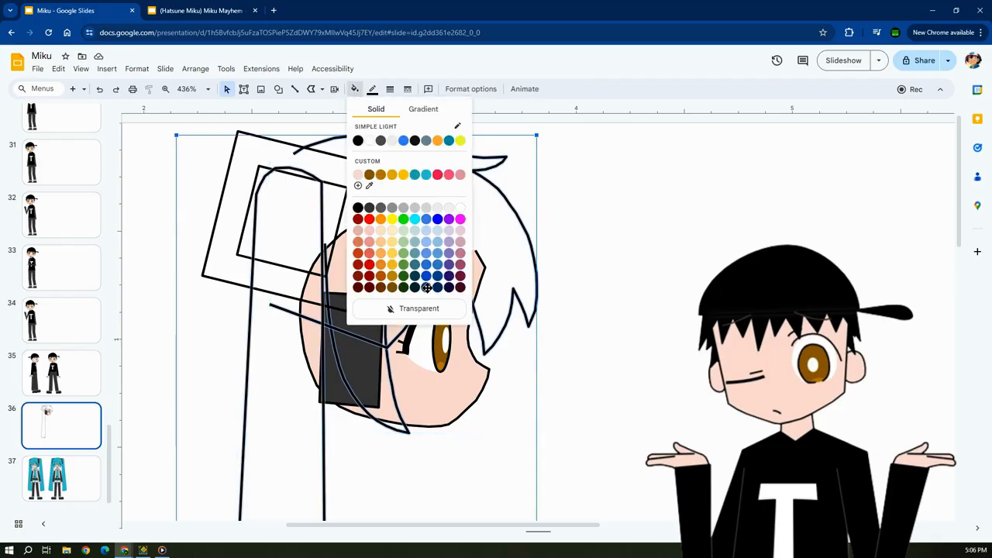
{"action": "left_click", "coordinate": [425, 176]}
{"action": "left_click", "coordinate": [695, 341]}
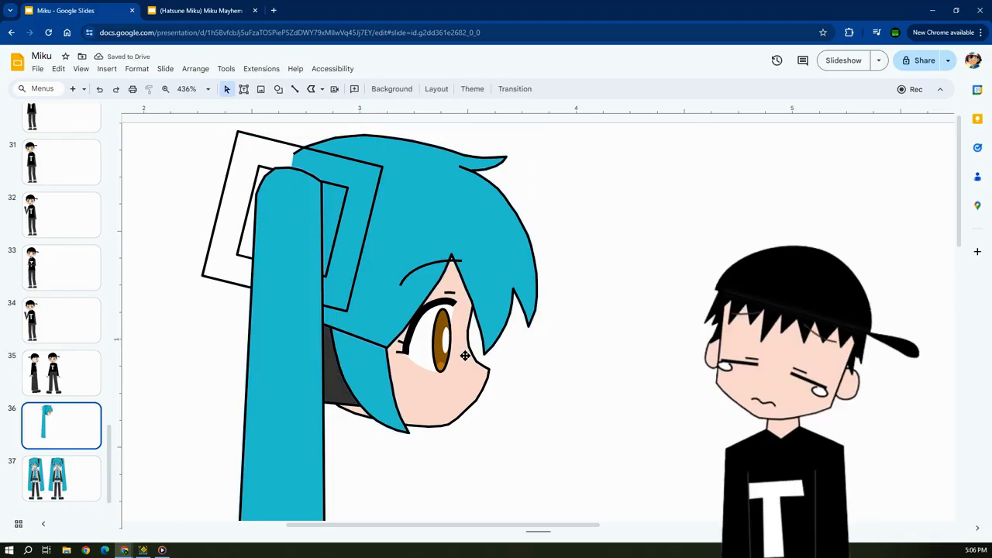
Cut and repaste the side lock so it lies in front of the main hair, and nudge it back into its original position.
{"action": "left_click", "coordinate": [387, 313]}
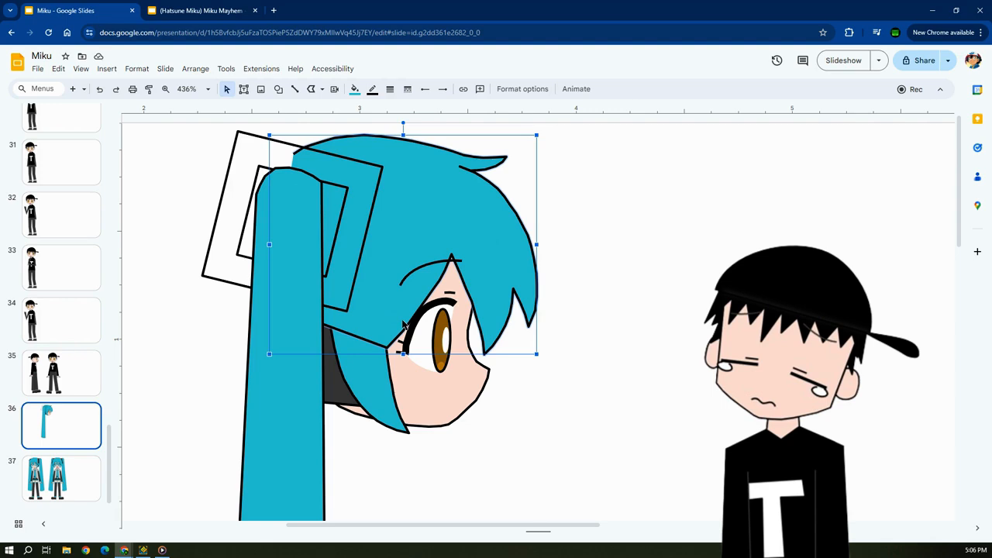
{"action": "left_click", "coordinate": [208, 423]}
{"action": "left_click", "coordinate": [351, 399]}
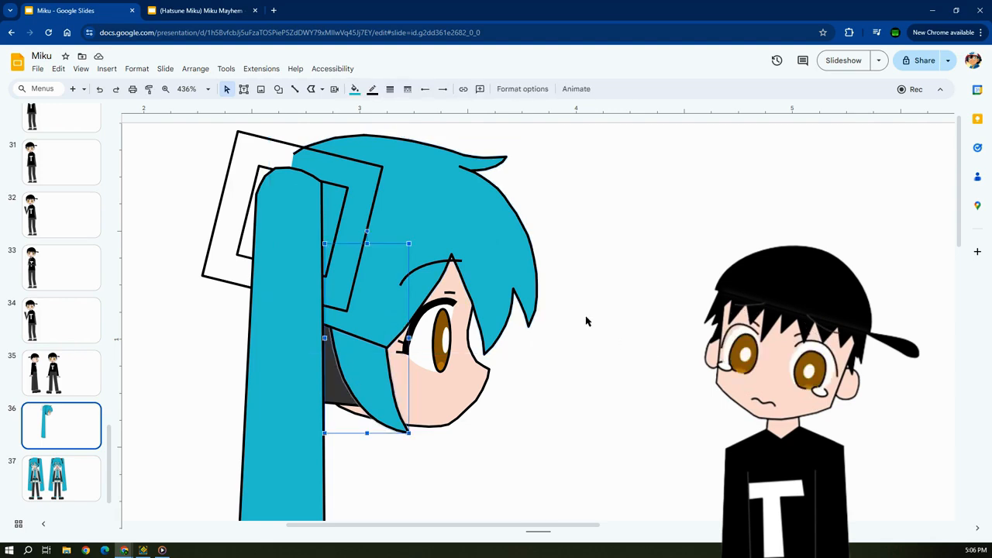
{"action": "key", "text": "ctrl+x"}
{"action": "key", "text": "ctrl+v"}
{"action": "key", "text": "Left"}
{"action": "key", "text": "Left"}
{"action": "key", "text": "Up"}
{"action": "key", "text": "Up"}
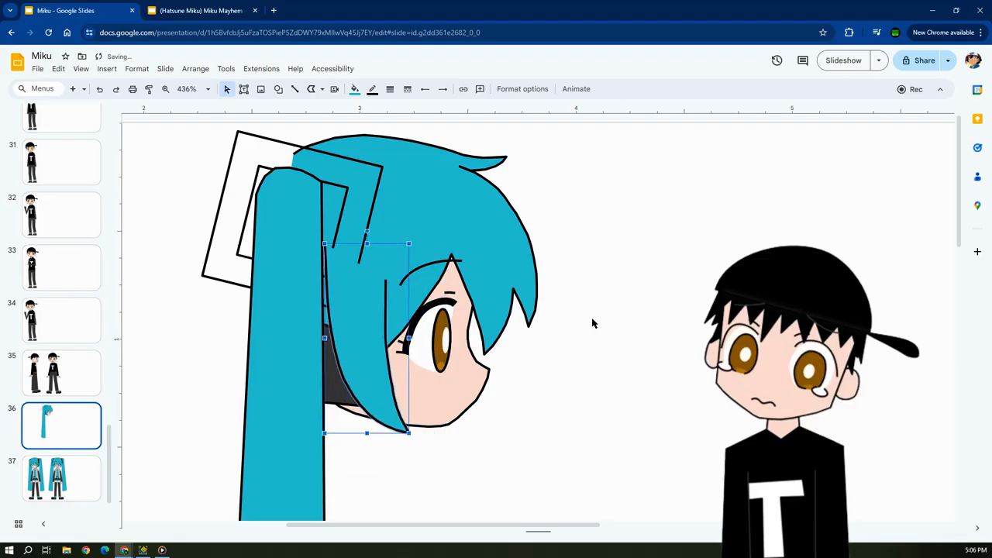
{"action": "left_click", "coordinate": [493, 385]}
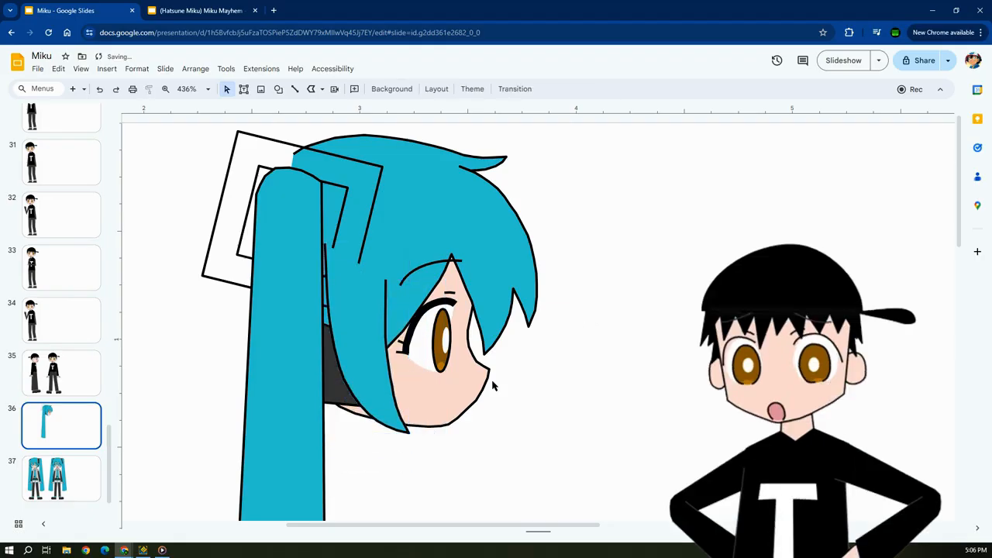
Cut and repaste the square frame and the ponytail to bring them in front of the hair, and nudge them back into place.
{"action": "left_click", "coordinate": [338, 224]}
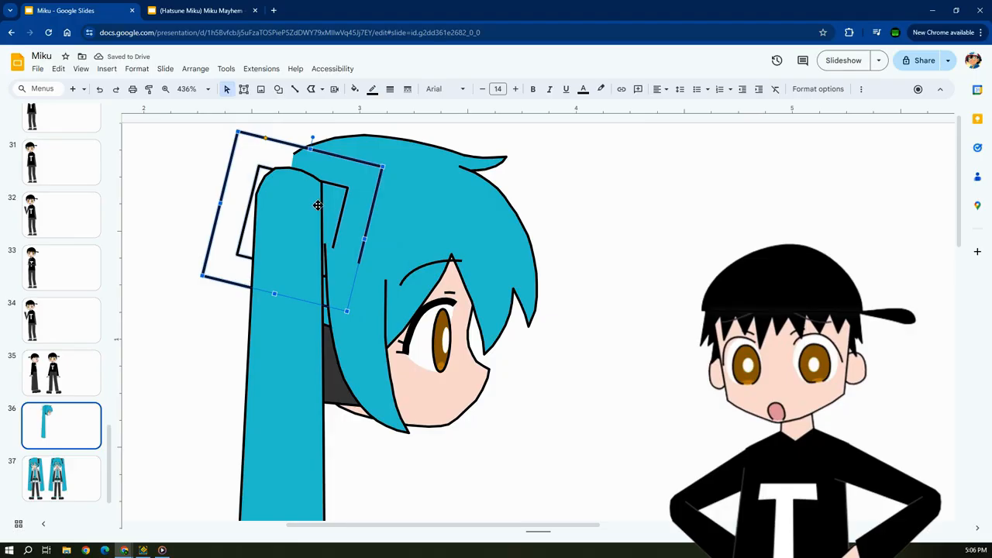
{"action": "left_click", "coordinate": [317, 205]}
{"action": "key", "text": "ctrl+x"}
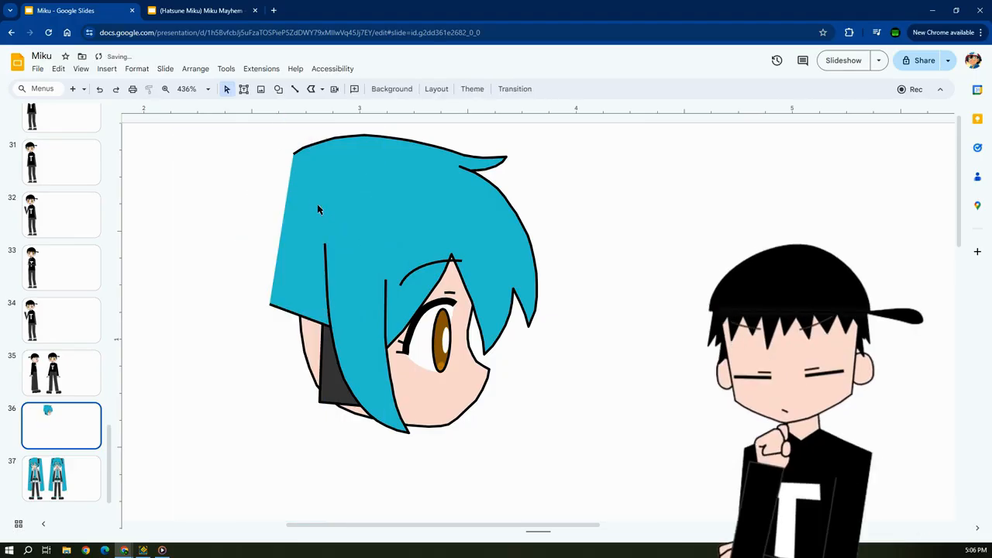
{"action": "key", "text": "ctrl+v"}
{"action": "key", "text": "Left"}
{"action": "key", "text": "Left"}
{"action": "key", "text": "Up"}
{"action": "key", "text": "Up"}
{"action": "scroll", "coordinate": [326, 205], "scroll_direction": "up", "scroll_amount": 4}
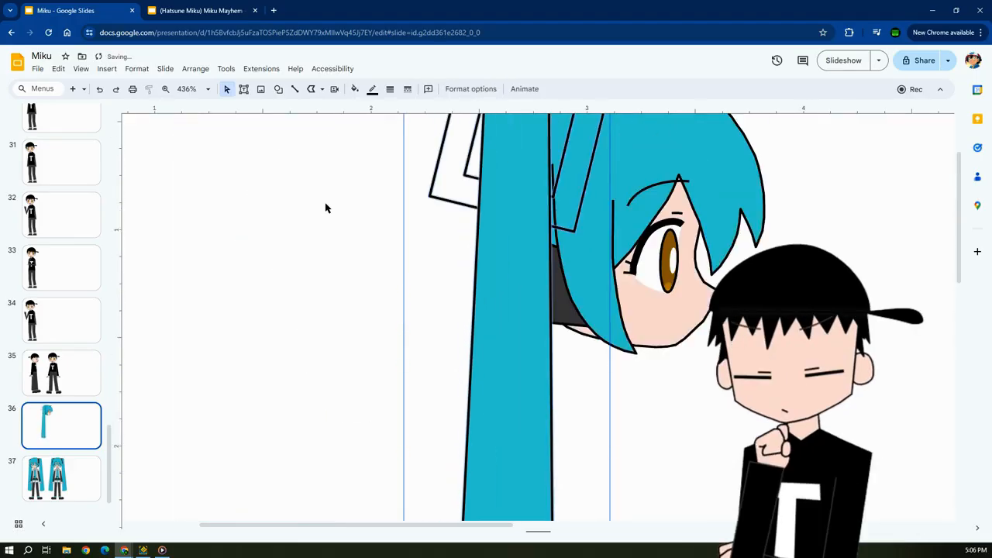
{"action": "left_click", "coordinate": [325, 206]}
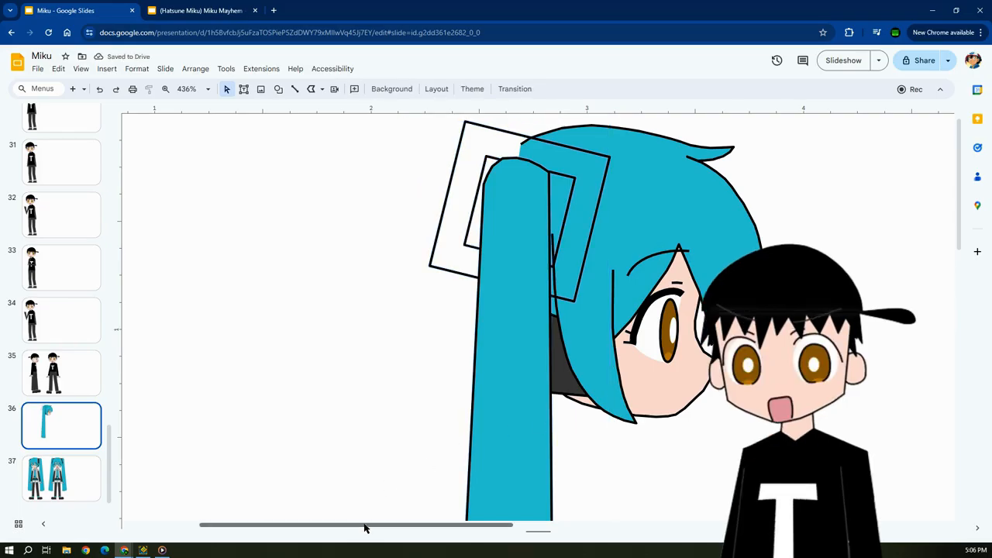
{"action": "left_click_drag", "start_coordinate": [365, 527], "coordinate": [438, 524]}
{"action": "scroll", "coordinate": [609, 433], "scroll_direction": "up", "scroll_amount": 1}
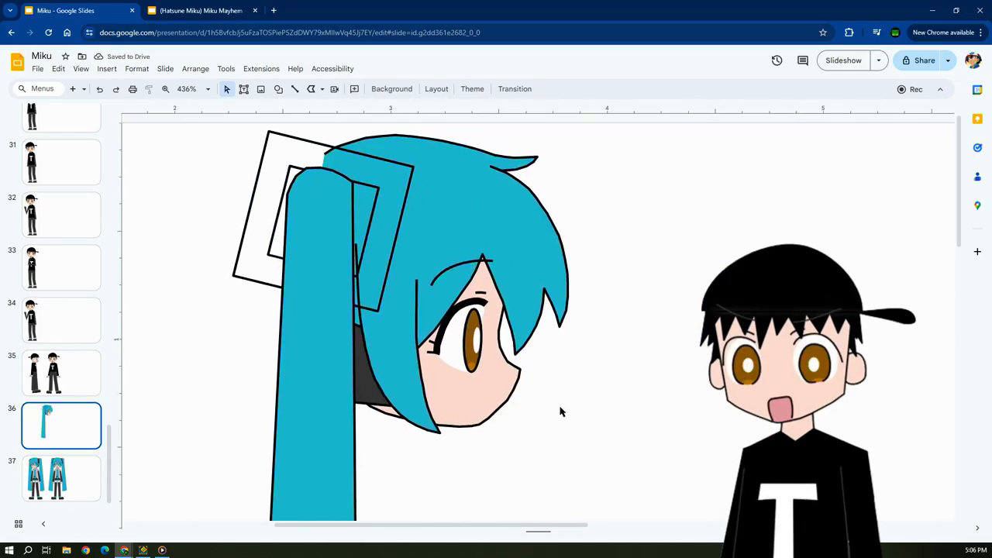
Edit the side lock's points so the upper end of its rear edge bends forward beneath the square frame.
{"action": "left_click", "coordinate": [375, 215]}
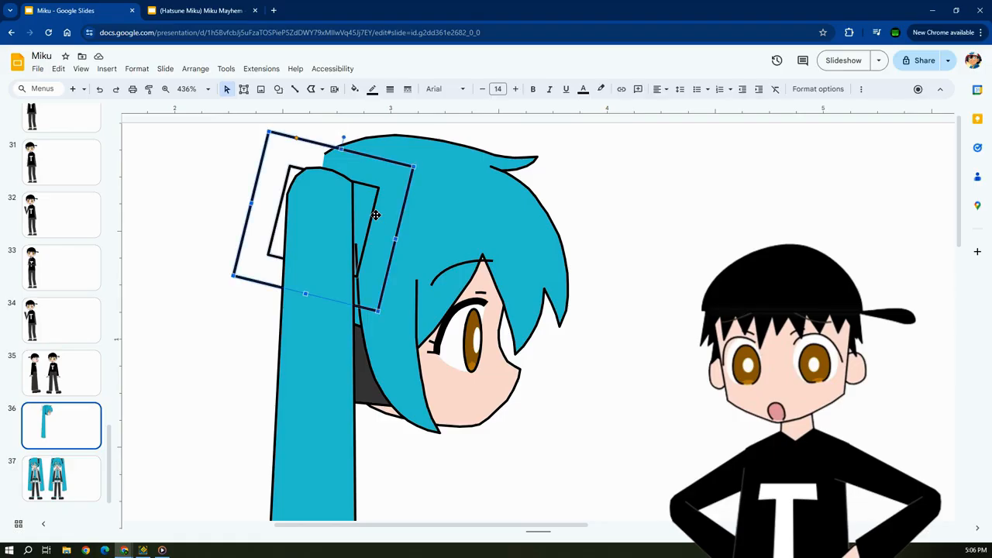
{"action": "double_click", "coordinate": [397, 308]}
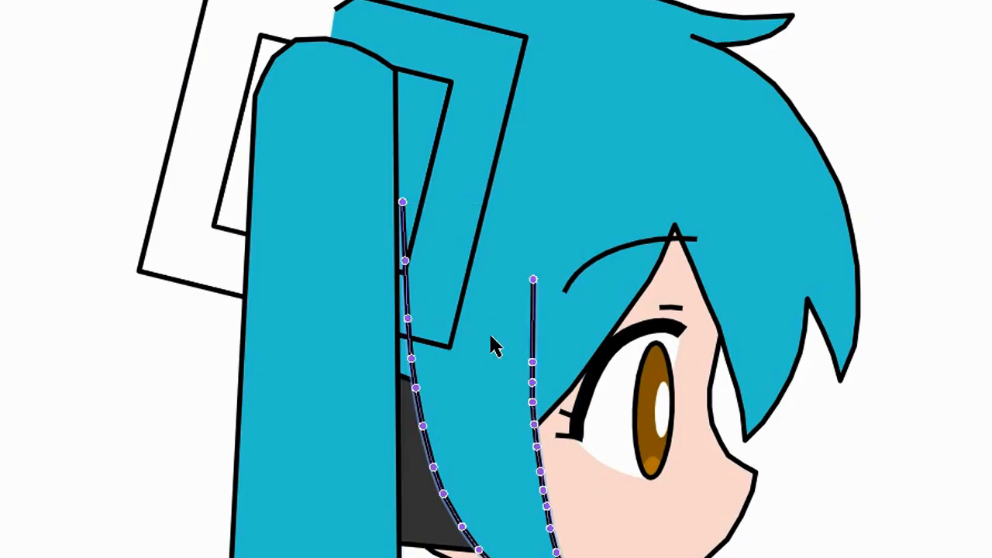
{"action": "left_click_drag", "start_coordinate": [404, 200], "coordinate": [449, 210]}
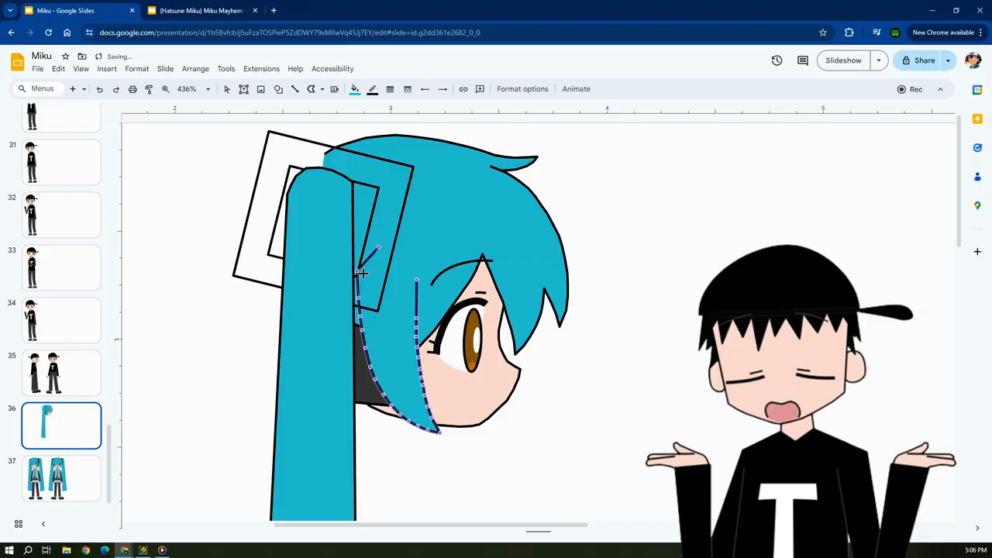
{"action": "left_click_drag", "start_coordinate": [362, 273], "coordinate": [365, 272]}
{"action": "left_click", "coordinate": [625, 274]}
Fill the square hair-tie frame around the ponytail with dark grey.
{"action": "left_click", "coordinate": [403, 192]}
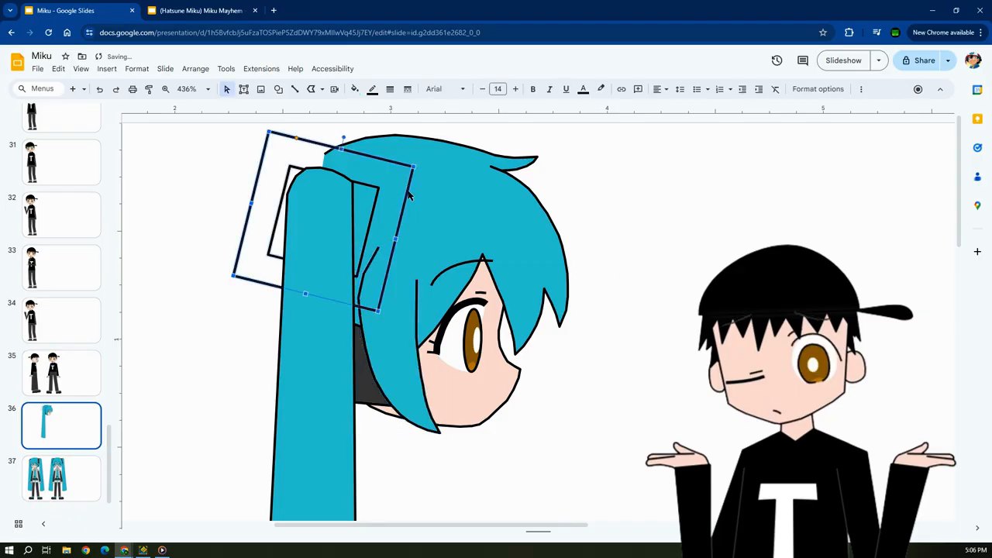
{"action": "left_click", "coordinate": [355, 88]}
{"action": "left_click", "coordinate": [369, 208]}
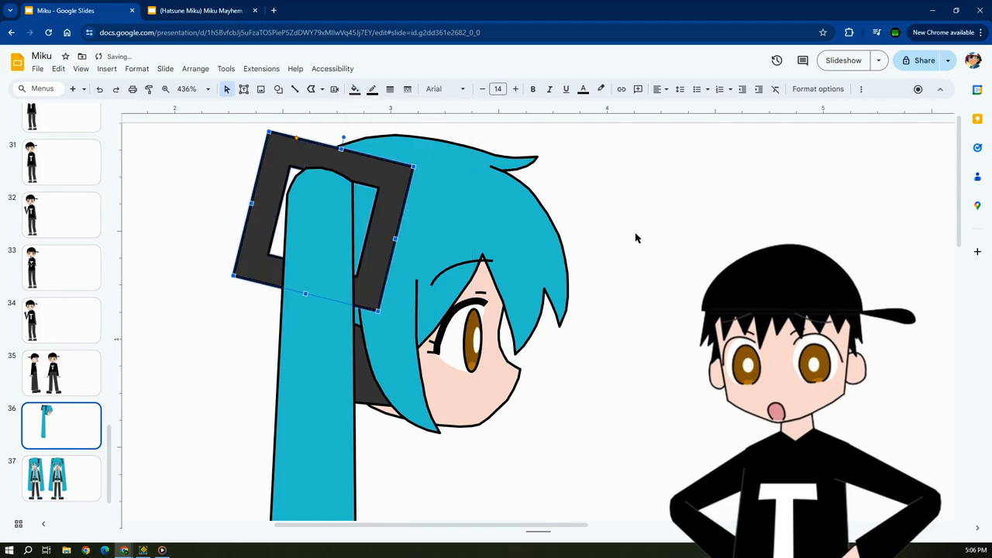
{"action": "left_click", "coordinate": [637, 238]}
{"action": "scroll", "coordinate": [635, 262], "scroll_direction": "up", "scroll_amount": 2}
{"action": "left_click", "coordinate": [68, 436]}
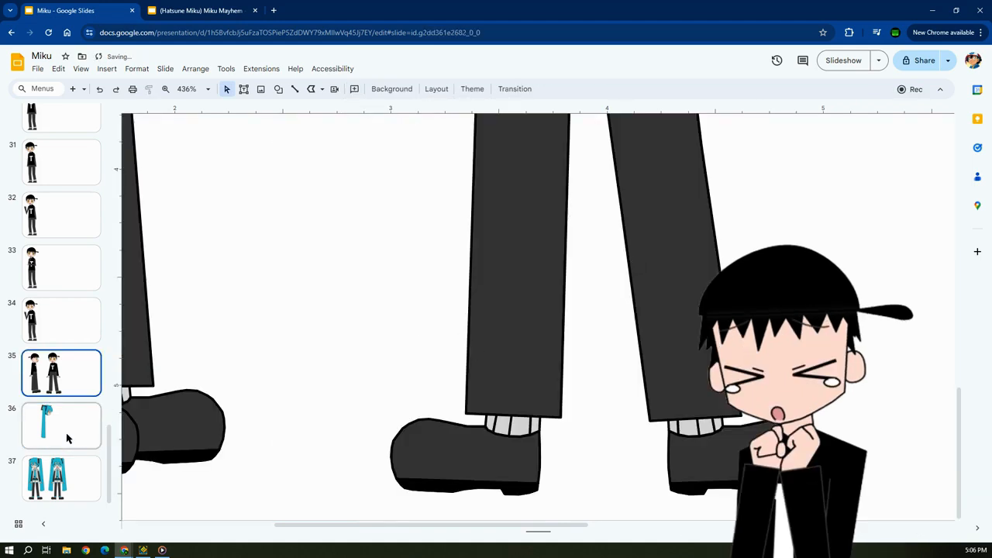
{"action": "scroll", "coordinate": [465, 263], "scroll_direction": "up", "scroll_amount": 4}
{"action": "scroll", "coordinate": [482, 272], "scroll_direction": "up", "scroll_amount": 3}
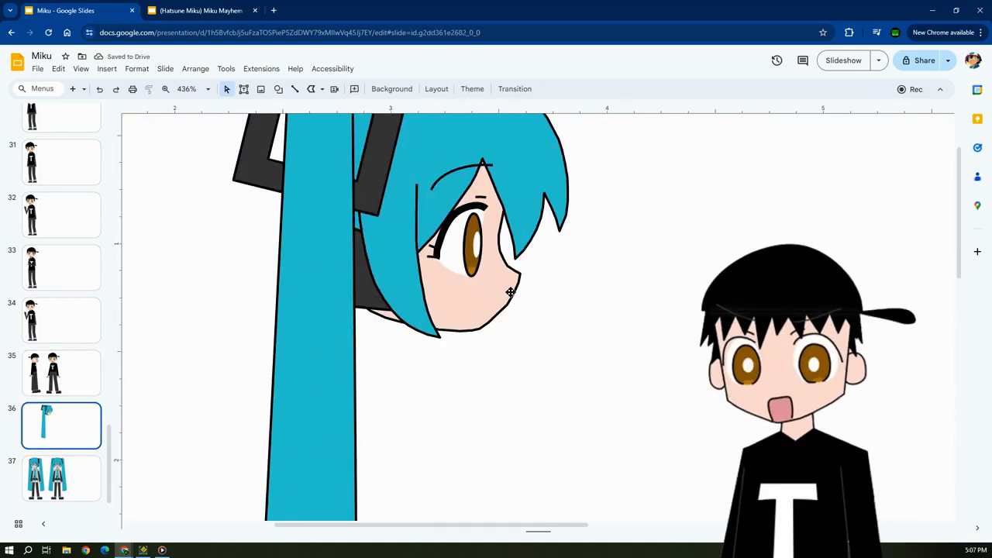
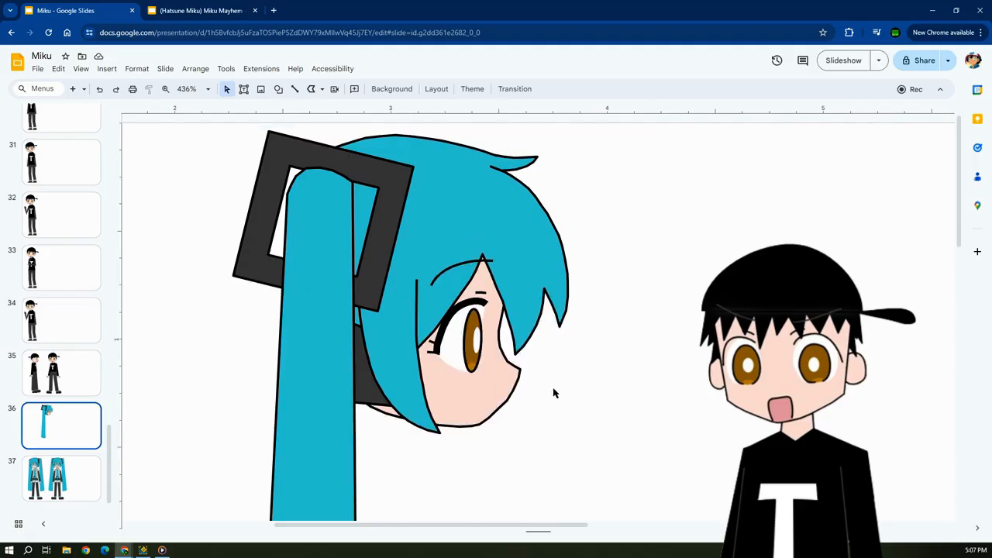
Check the fill colour of the red hair-tie stripe on slide 37, and return to slide 36.
{"action": "left_click", "coordinate": [54, 489]}
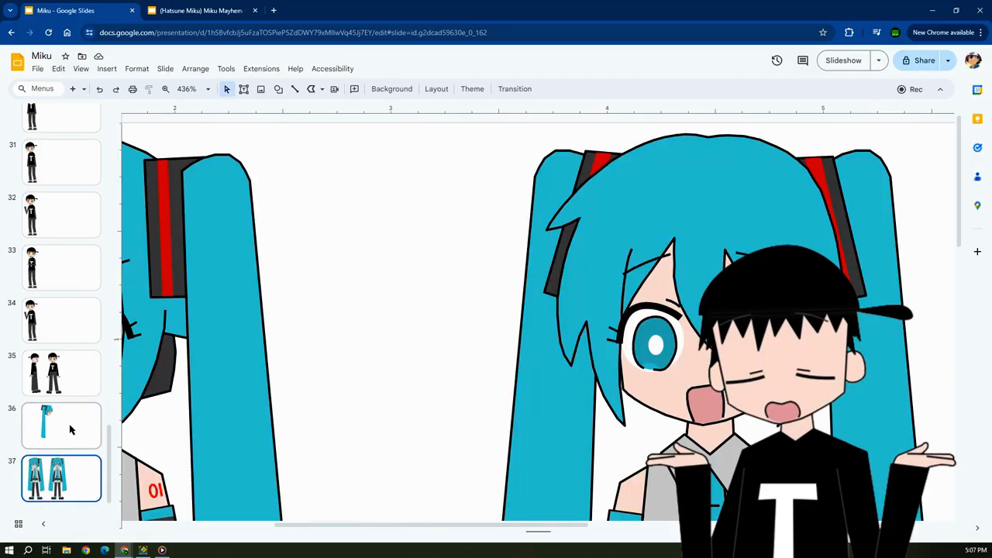
{"action": "left_click", "coordinate": [163, 206]}
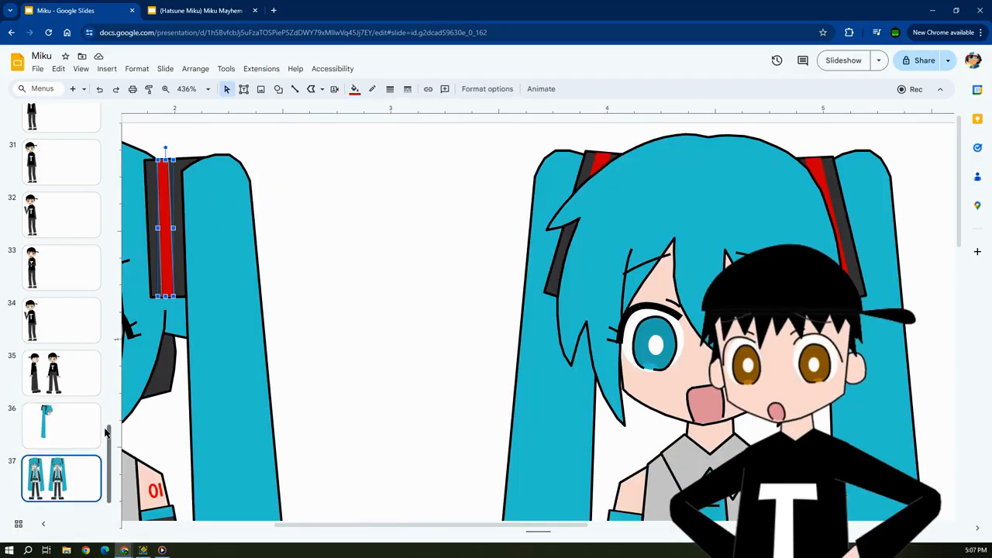
{"action": "left_click", "coordinate": [354, 88]}
{"action": "left_click", "coordinate": [355, 90]}
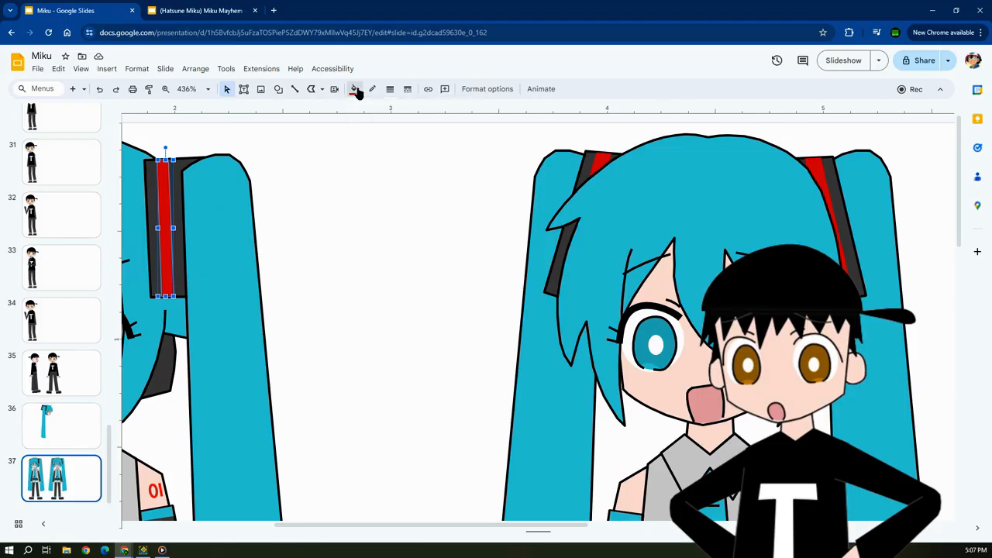
{"action": "left_click", "coordinate": [89, 418]}
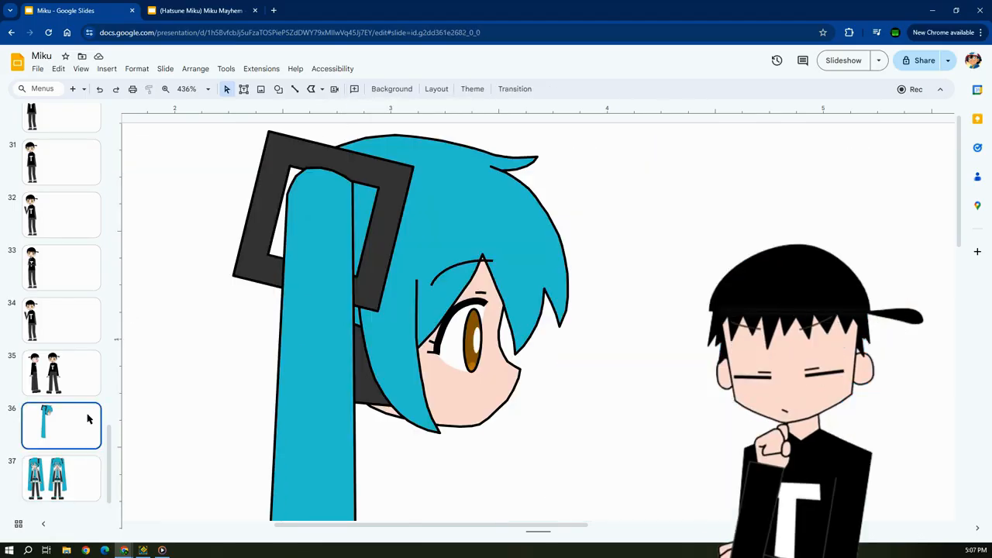
Draw a narrow closed polyline stripe along the front bar of the square hair-tie frame, from its lower edge to its upper edge.
{"action": "left_click", "coordinate": [312, 90]}
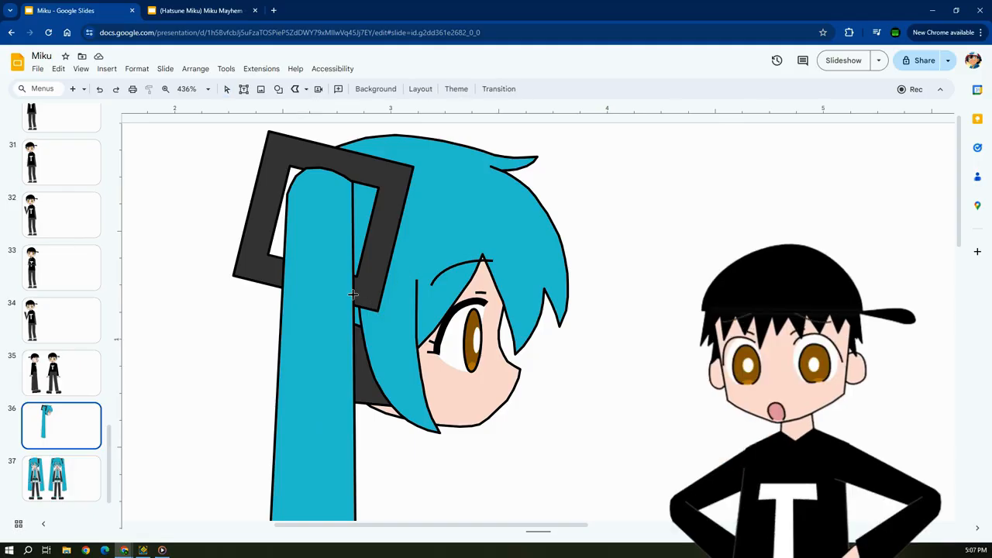
{"action": "scroll", "coordinate": [353, 294], "scroll_direction": "up", "scroll_amount": 5}
{"action": "left_click_drag", "start_coordinate": [406, 527], "coordinate": [372, 528]}
{"action": "scroll", "coordinate": [382, 359], "scroll_direction": "up", "scroll_amount": 5}
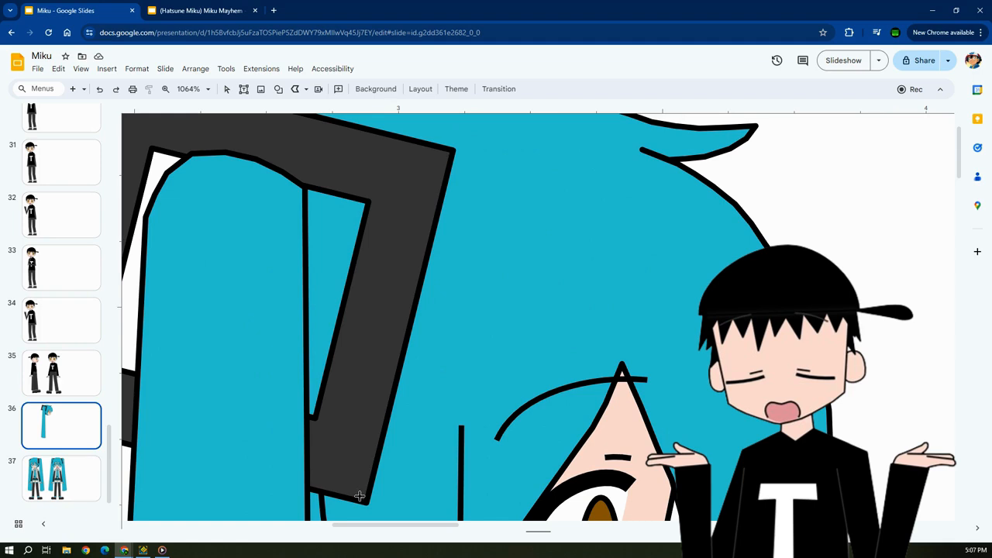
{"action": "left_click_drag", "start_coordinate": [353, 496], "coordinate": [434, 157]}
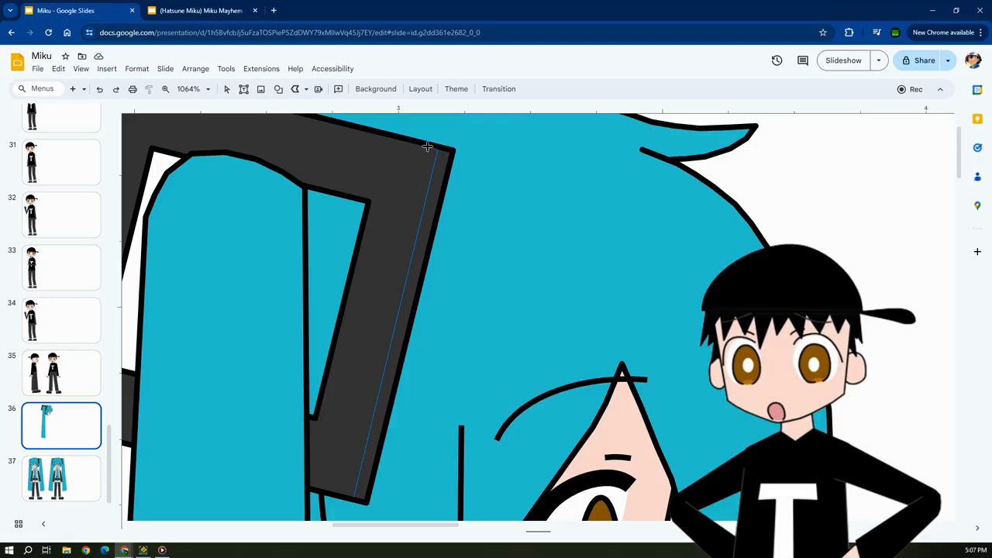
{"action": "left_click_drag", "start_coordinate": [415, 144], "coordinate": [333, 484]}
{"action": "left_click", "coordinate": [354, 497]}
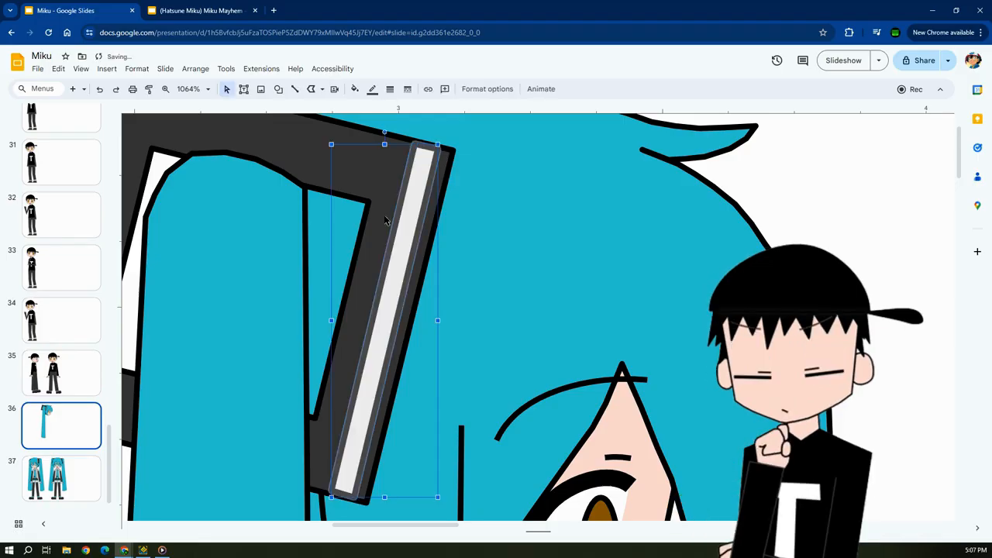
Make the stripe's outline transparent and fill it with red.
{"action": "left_click", "coordinate": [372, 88]}
{"action": "left_click", "coordinate": [408, 293]}
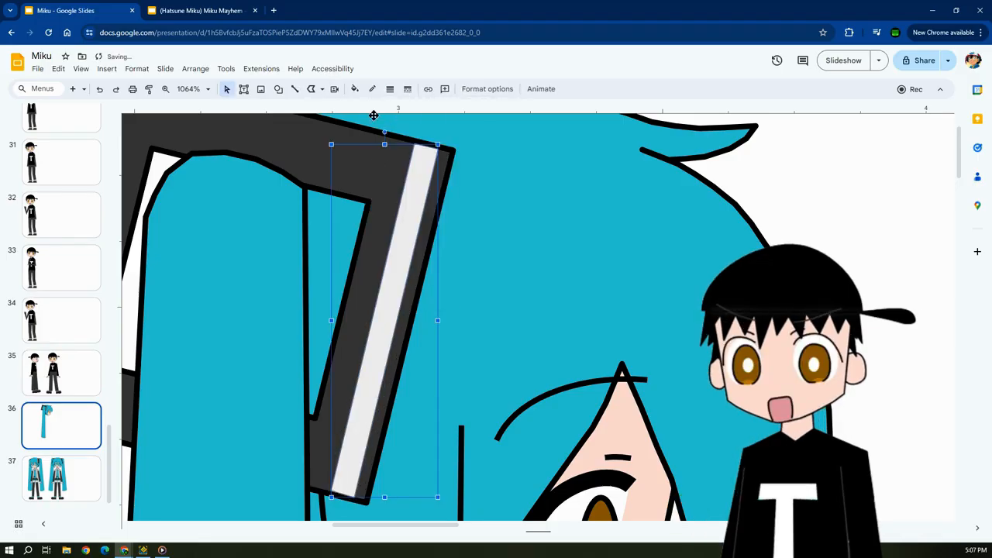
{"action": "left_click", "coordinate": [352, 89]}
{"action": "left_click", "coordinate": [369, 265]}
{"action": "left_click", "coordinate": [766, 215]}
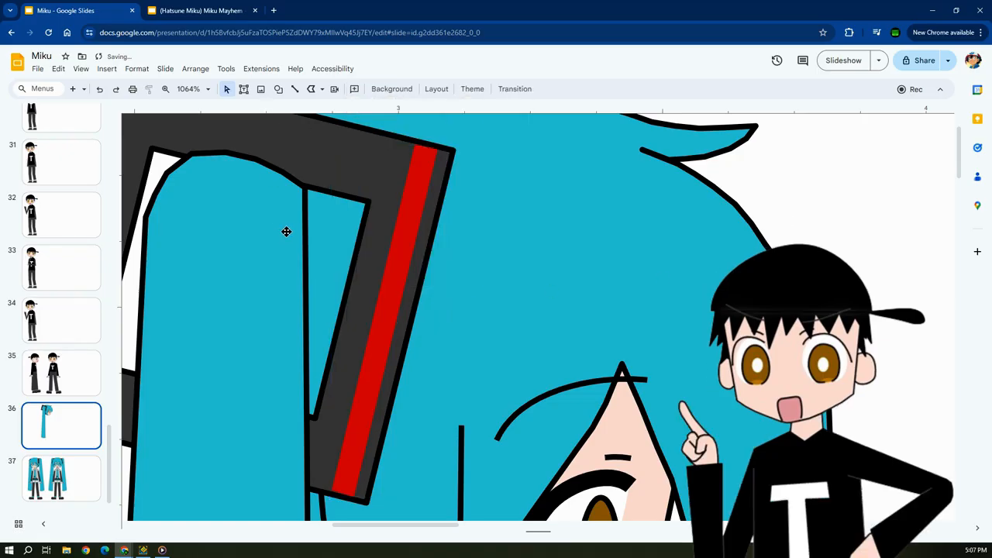
Review the whole profile head and compare it with the front-facing Miku figures on slide 37.
{"action": "key", "text": "ctrl+alt+minus"}
{"action": "key", "text": "ctrl+alt+minus"}
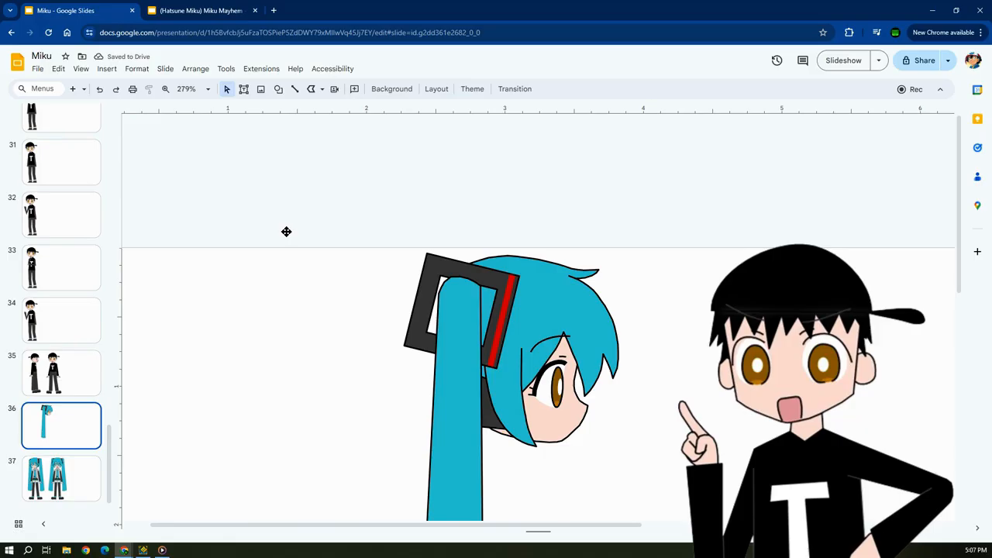
{"action": "left_click_drag", "start_coordinate": [491, 532], "coordinate": [544, 531]}
{"action": "scroll", "coordinate": [525, 393], "scroll_direction": "down", "scroll_amount": 1}
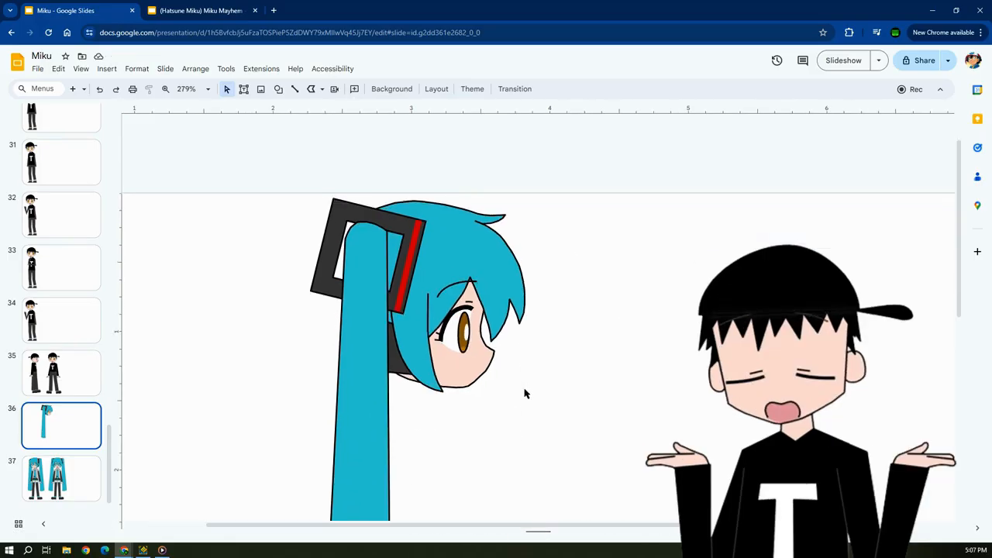
{"action": "scroll", "coordinate": [525, 394], "scroll_direction": "down", "scroll_amount": 1}
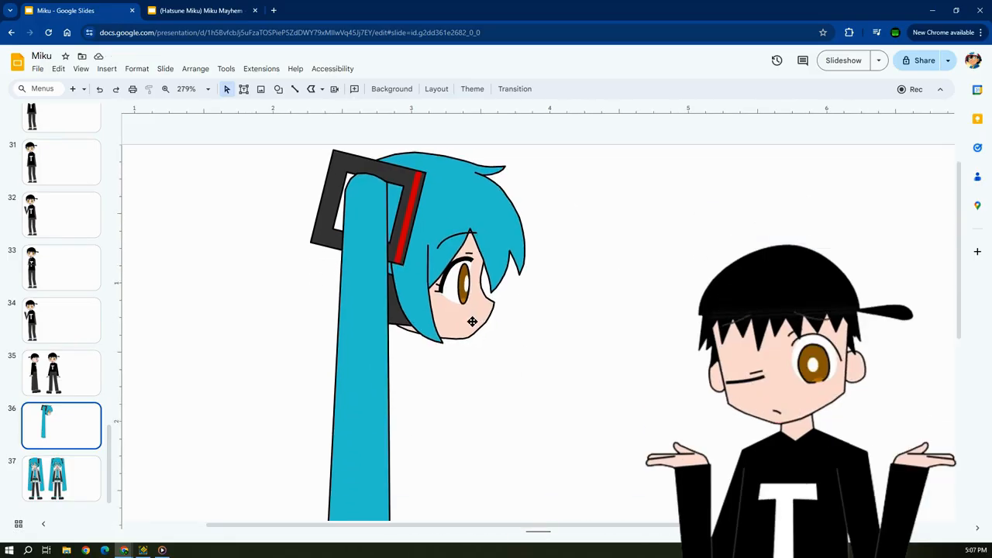
{"action": "left_click", "coordinate": [74, 491]}
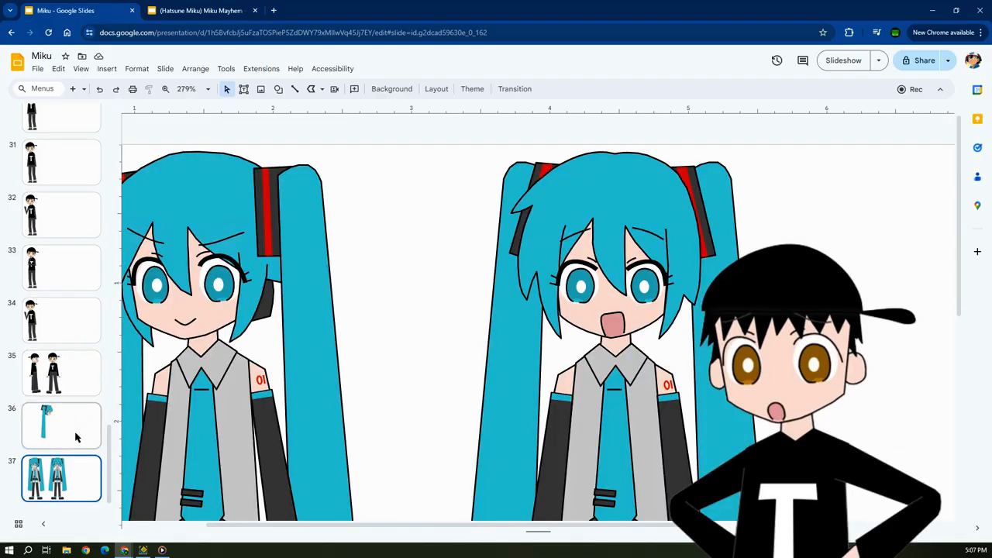
{"action": "left_click", "coordinate": [77, 436]}
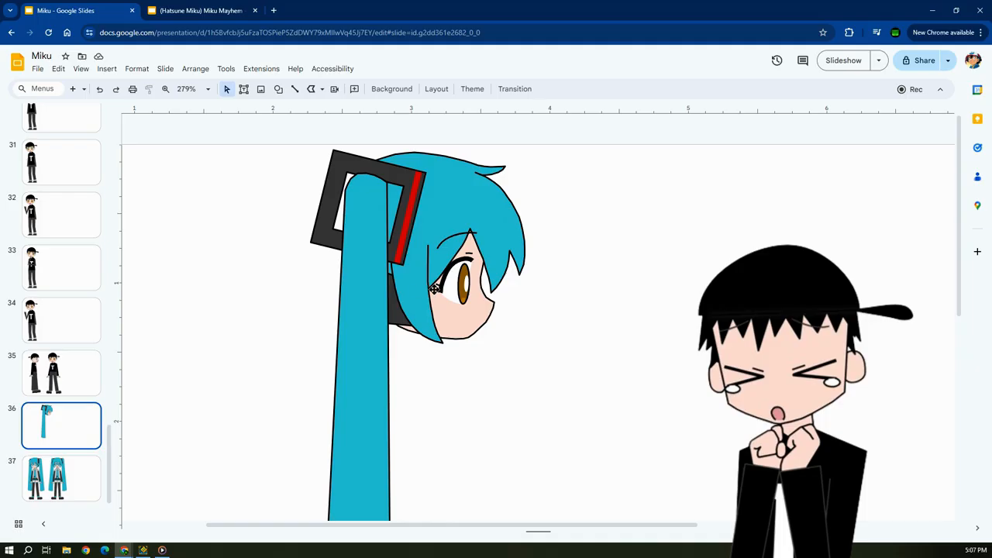
Try to recolour the iris by filling the black-outlined ellipse over it with the darker custom teal.
{"action": "scroll", "coordinate": [436, 288], "scroll_direction": "up", "scroll_amount": 5}
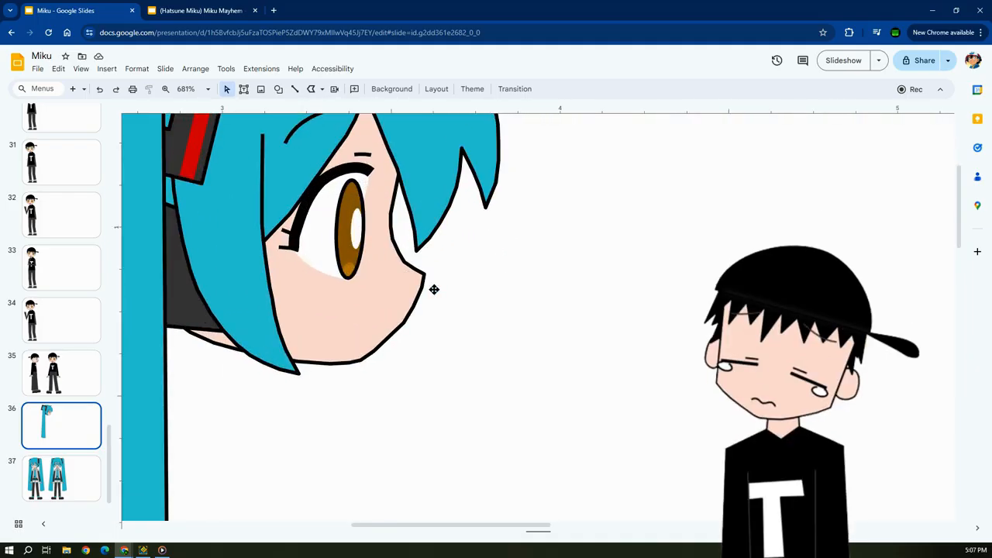
{"action": "left_click", "coordinate": [353, 192]}
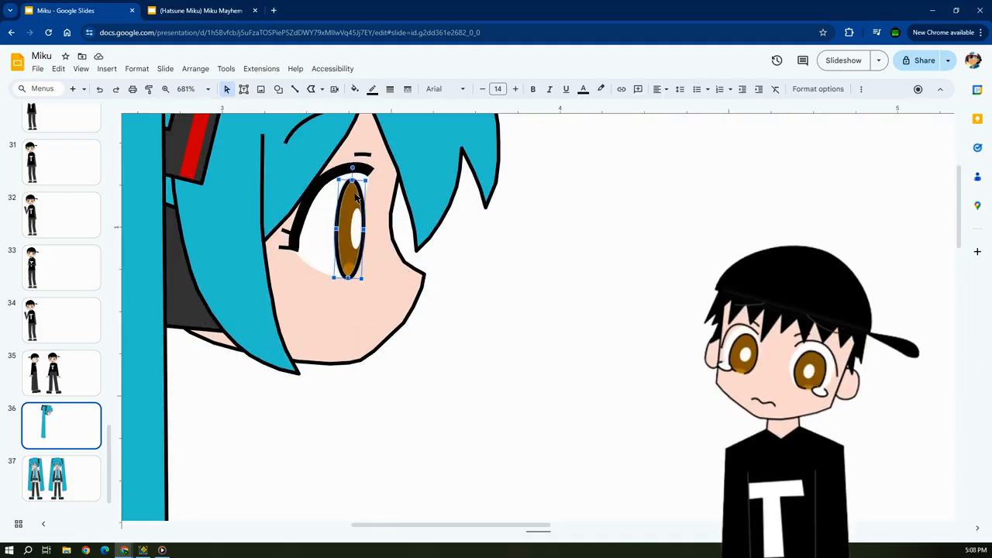
{"action": "left_click", "coordinate": [355, 89]}
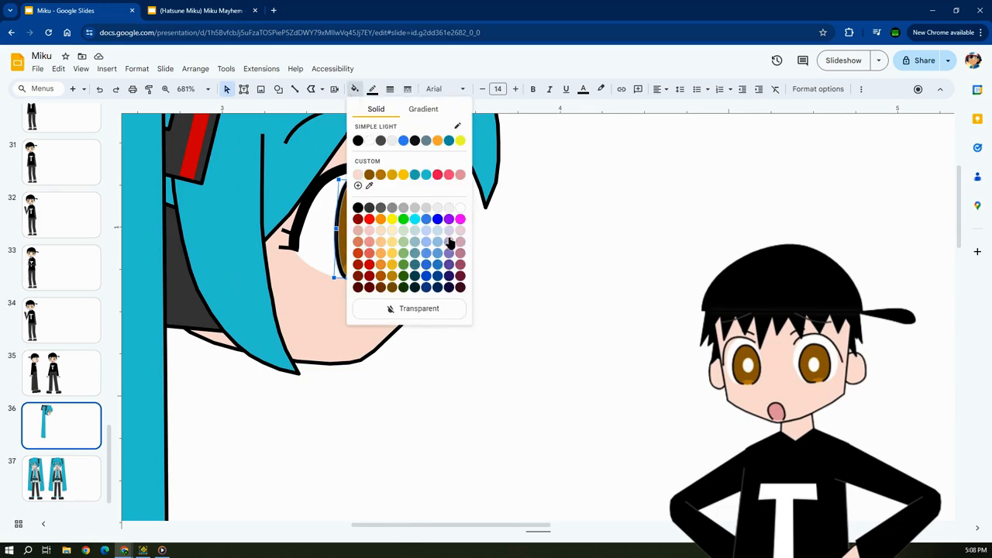
{"action": "left_click", "coordinate": [415, 175]}
{"action": "left_click", "coordinate": [595, 283]}
Shift the filled ellipse aside to check the iris beneath, move it back, and make its fill transparent again.
{"action": "left_click", "coordinate": [351, 238]}
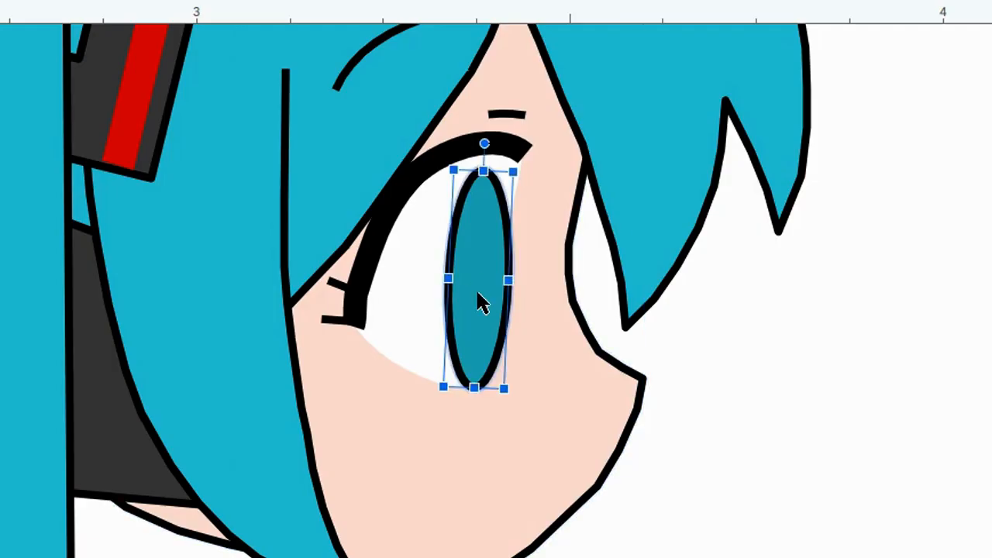
{"action": "key", "text": "Left"}
{"action": "key", "text": "Left"}
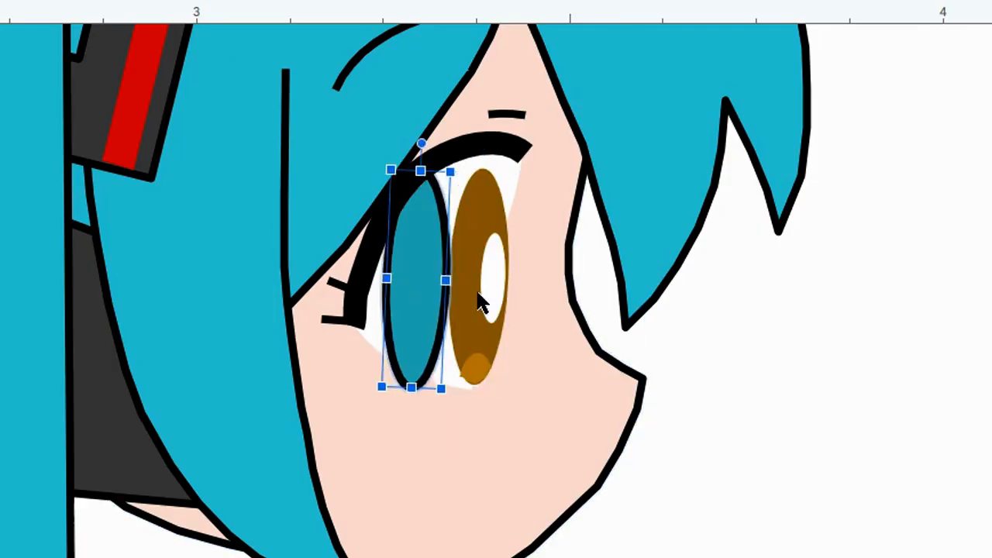
{"action": "key", "text": "Right"}
{"action": "key", "text": "Right"}
{"action": "left_click", "coordinate": [354, 88]}
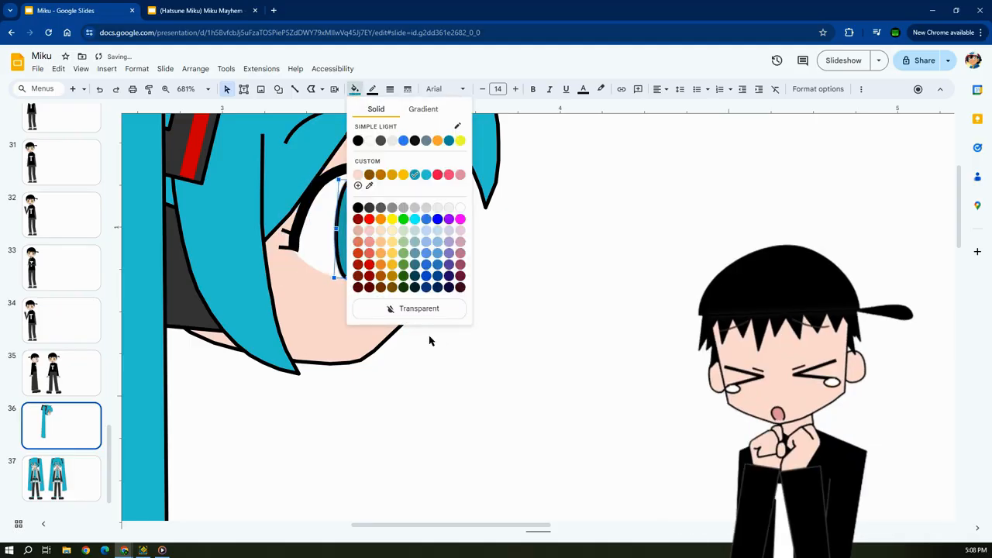
{"action": "left_click", "coordinate": [404, 309]}
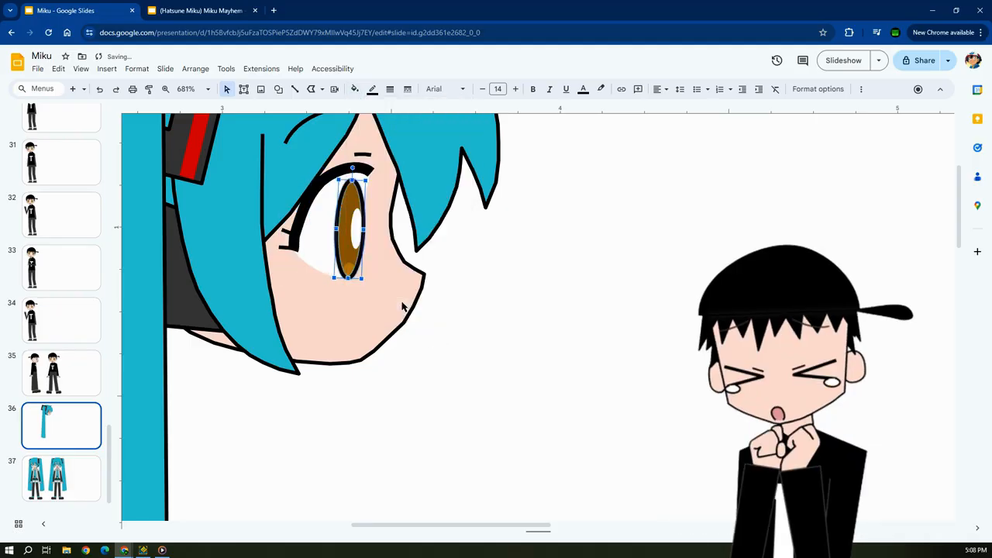
Check which custom teal fills the front-facing Miku's iris on slide 37.
{"action": "left_click", "coordinate": [354, 88]}
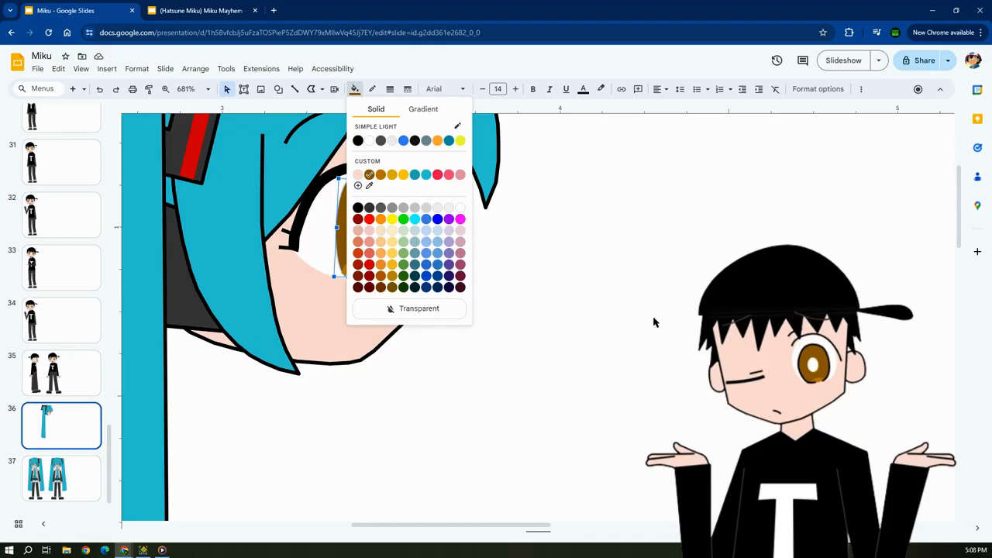
{"action": "left_click", "coordinate": [63, 475]}
{"action": "left_click", "coordinate": [639, 209]}
{"action": "left_click", "coordinate": [354, 89]}
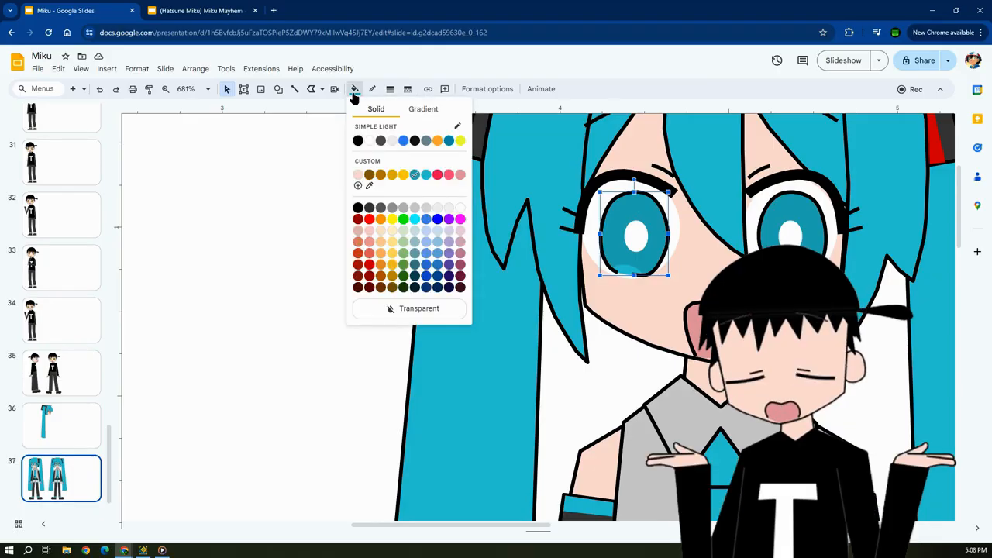
{"action": "left_click", "coordinate": [354, 89]}
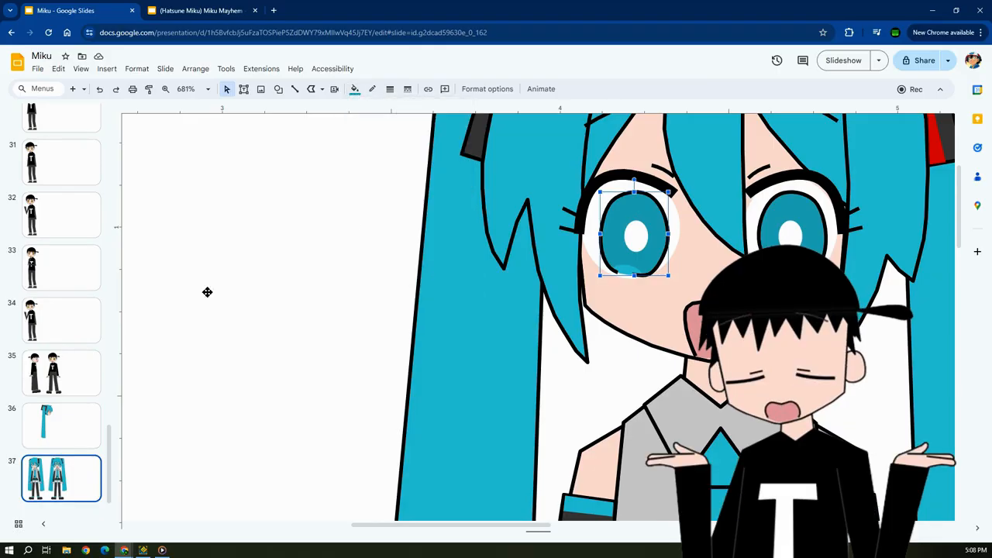
Fill the brown iris of the profile eye on slide 36 with the darker custom teal.
{"action": "left_click", "coordinate": [75, 435]}
{"action": "left_click", "coordinate": [344, 194]}
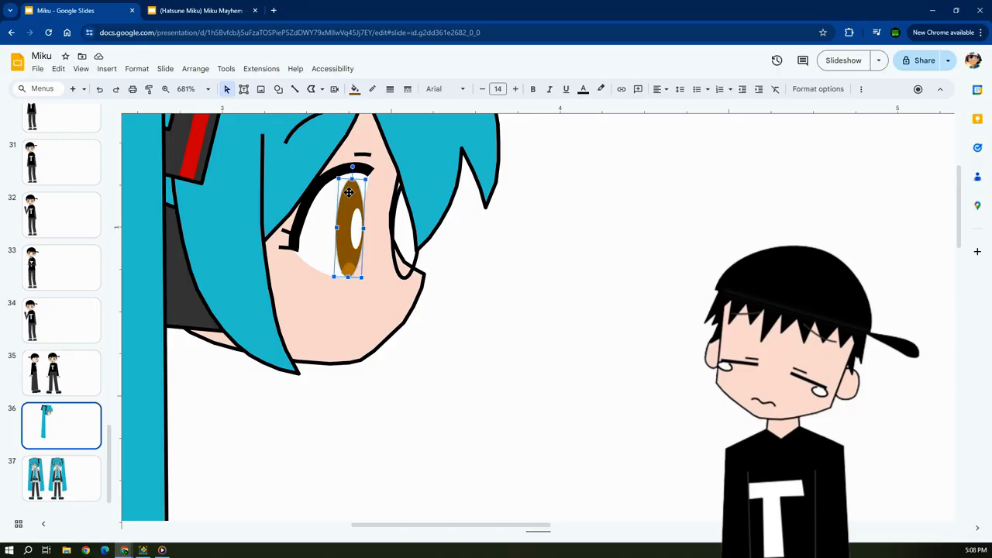
{"action": "left_click", "coordinate": [355, 90]}
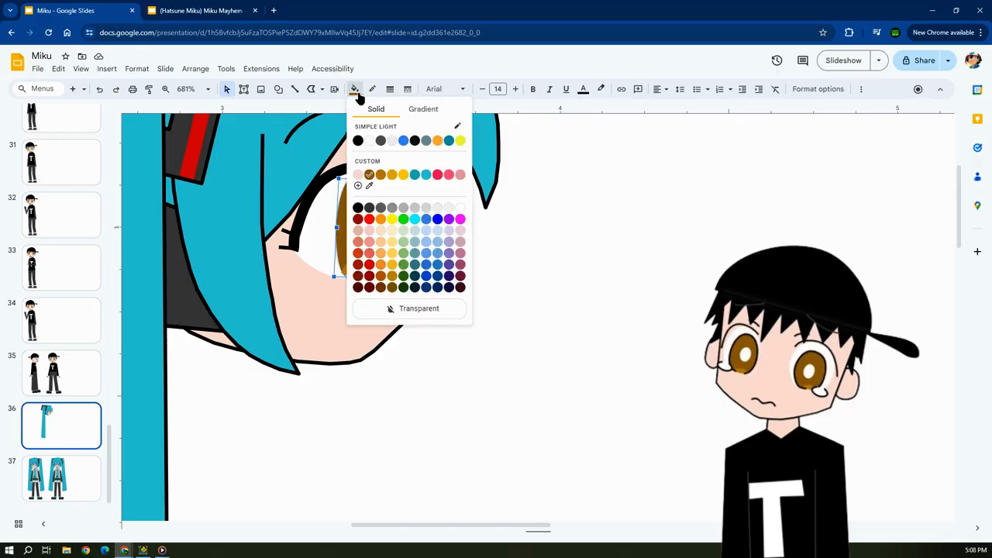
{"action": "left_click", "coordinate": [416, 176]}
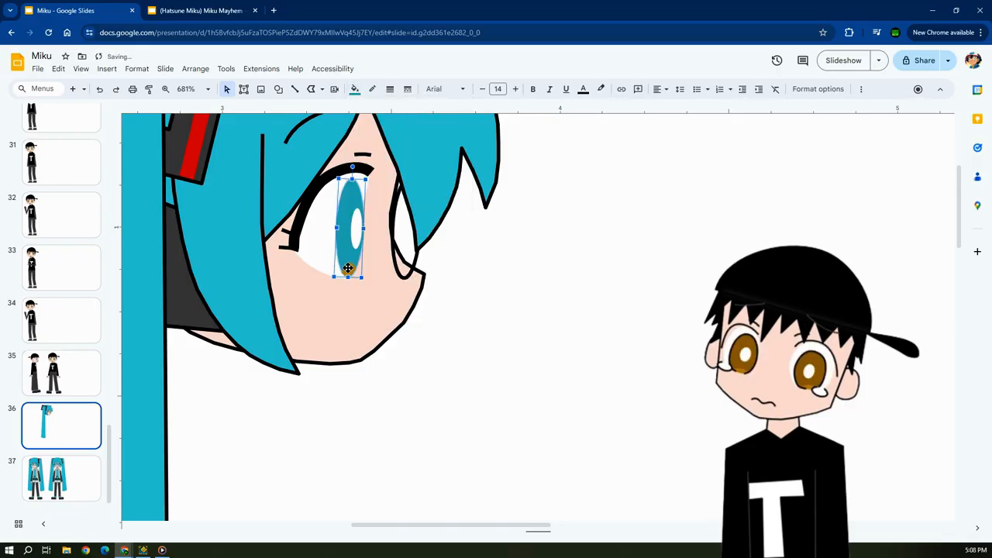
Recolour both brown highlight pieces at the bottom of the iris, line and fill, with the lighter custom teal.
{"action": "left_click", "coordinate": [348, 268]}
{"action": "left_click", "coordinate": [355, 89]}
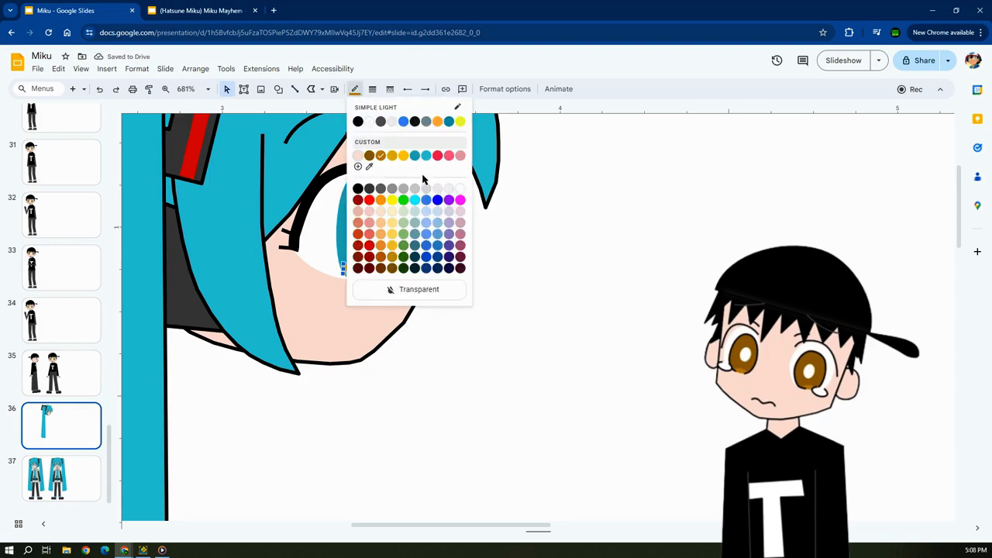
{"action": "left_click", "coordinate": [423, 159]}
{"action": "left_click", "coordinate": [512, 268]}
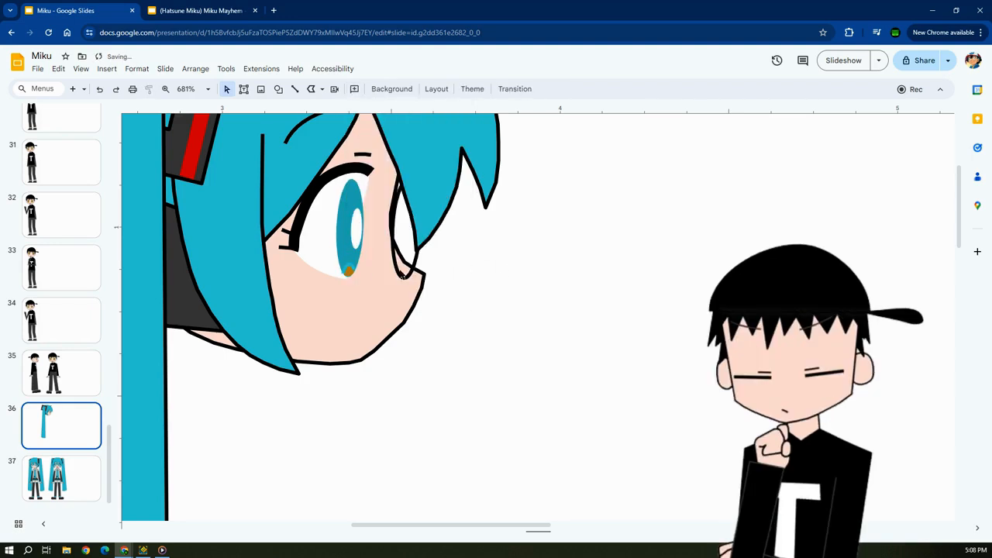
{"action": "left_click", "coordinate": [352, 271]}
{"action": "left_click", "coordinate": [354, 89]}
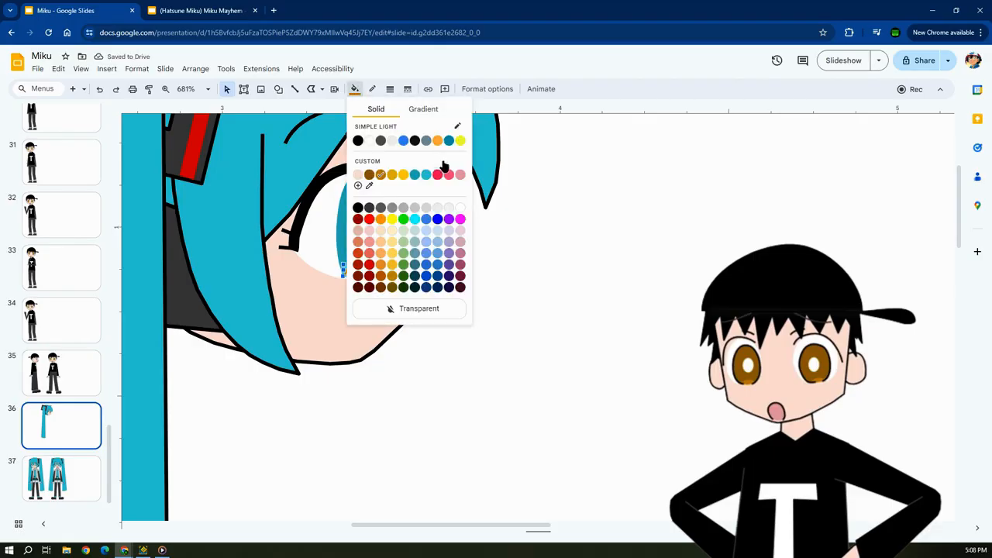
{"action": "left_click", "coordinate": [426, 176]}
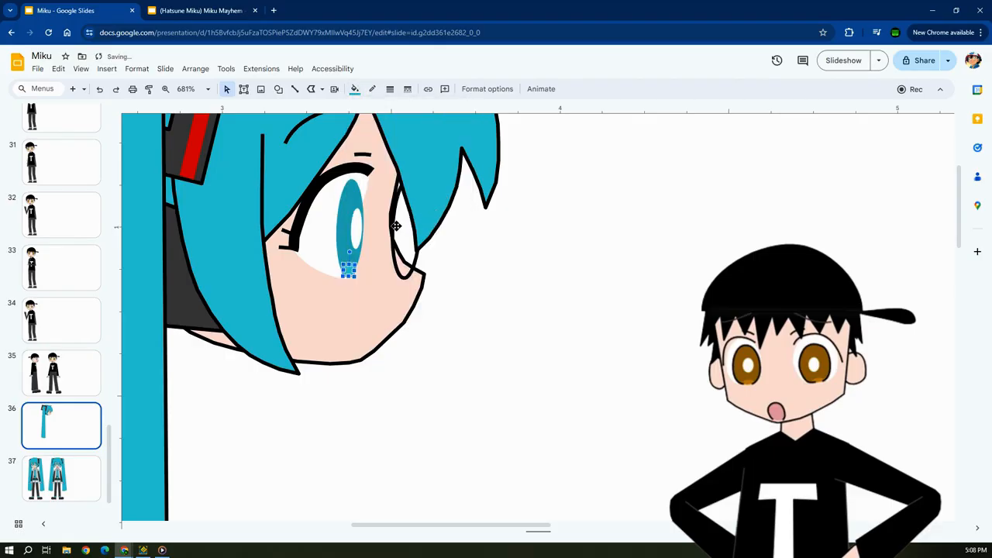
Nudge the black ellipse outline back over the teal iris and deselect it.
{"action": "left_click", "coordinate": [395, 250]}
{"action": "key", "text": "Left"}
{"action": "key", "text": "Left"}
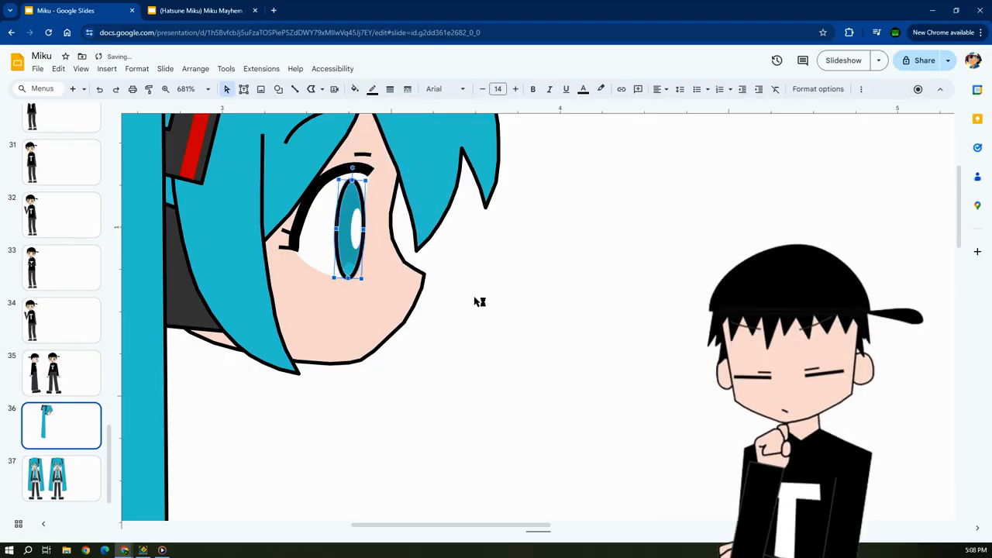
{"action": "left_click", "coordinate": [483, 295]}
{"action": "scroll", "coordinate": [477, 486], "scroll_direction": "up", "scroll_amount": 2}
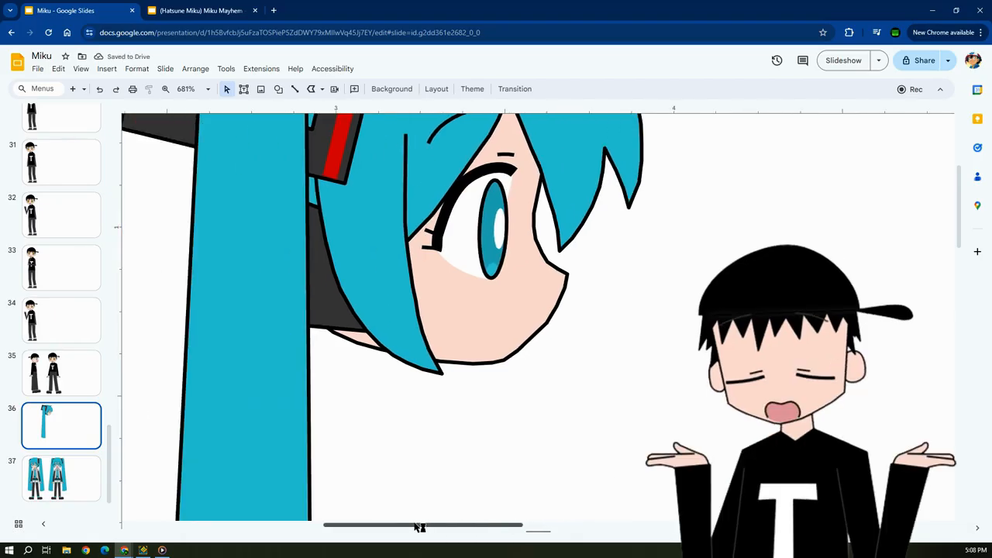
{"action": "scroll", "coordinate": [636, 334], "scroll_direction": "left", "scroll_amount": 3}
{"action": "scroll", "coordinate": [625, 316], "scroll_direction": "down", "scroll_amount": 3}
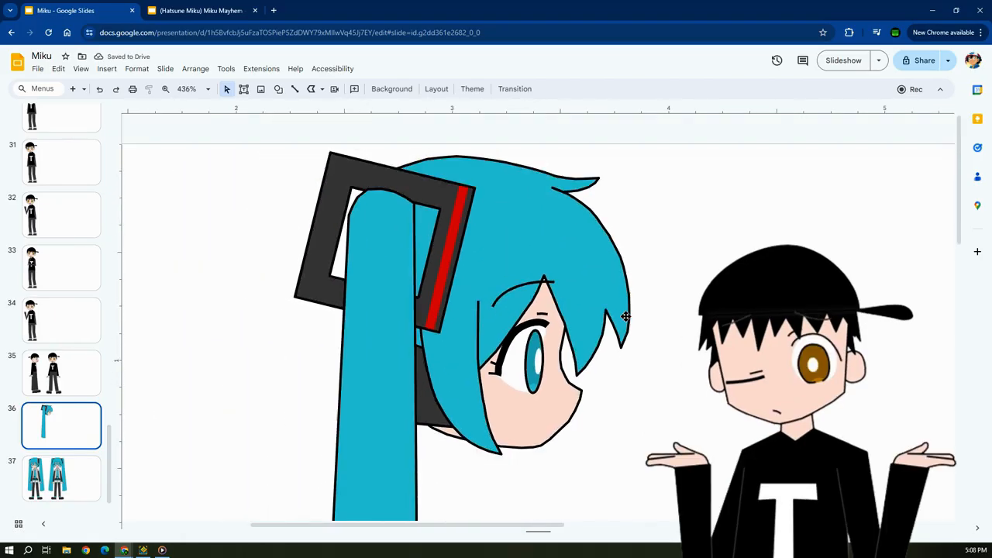
{"action": "left_click_drag", "start_coordinate": [487, 527], "coordinate": [509, 525]}
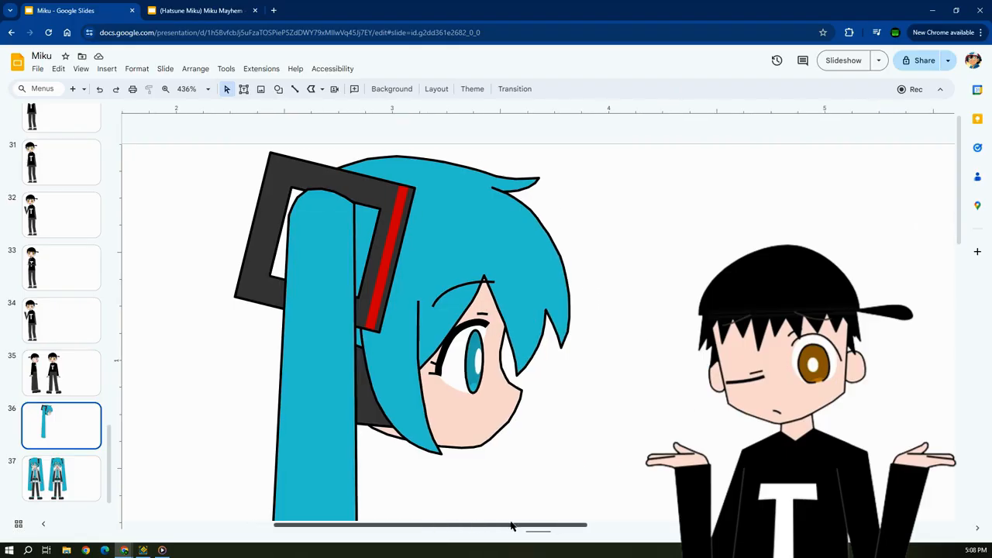
Examine the points of the profile face outline on slide 36 and compare the head with the front-facing Miku on slide 37.
{"action": "scroll", "coordinate": [580, 367], "scroll_direction": "down", "scroll_amount": 1}
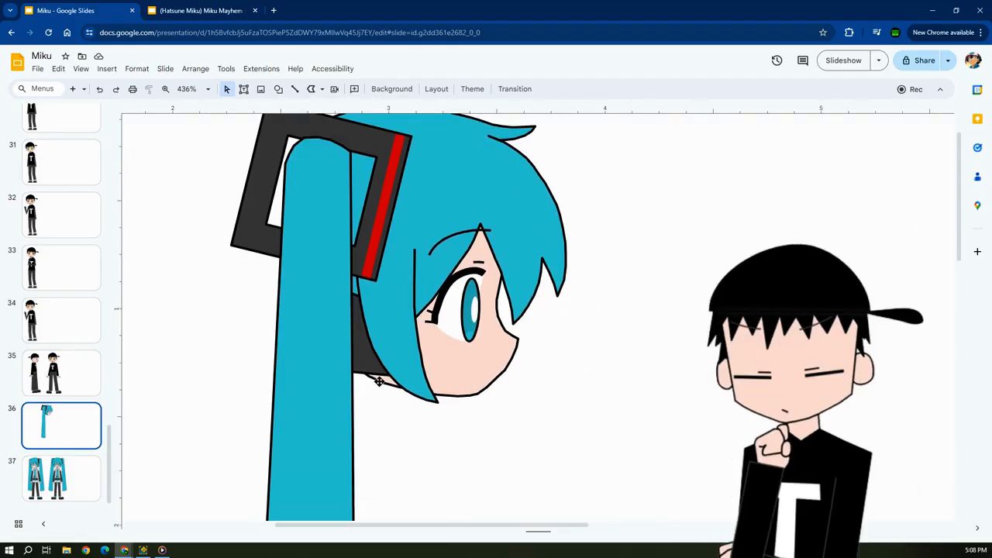
{"action": "left_click", "coordinate": [82, 458]}
{"action": "left_click", "coordinate": [73, 439]}
{"action": "double_click", "coordinate": [459, 390]}
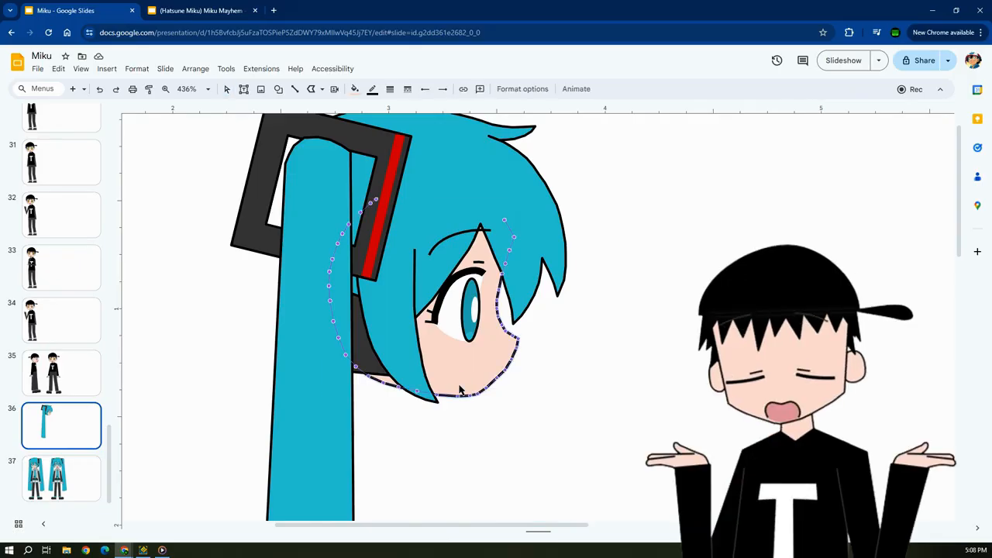
{"action": "left_click", "coordinate": [572, 410]}
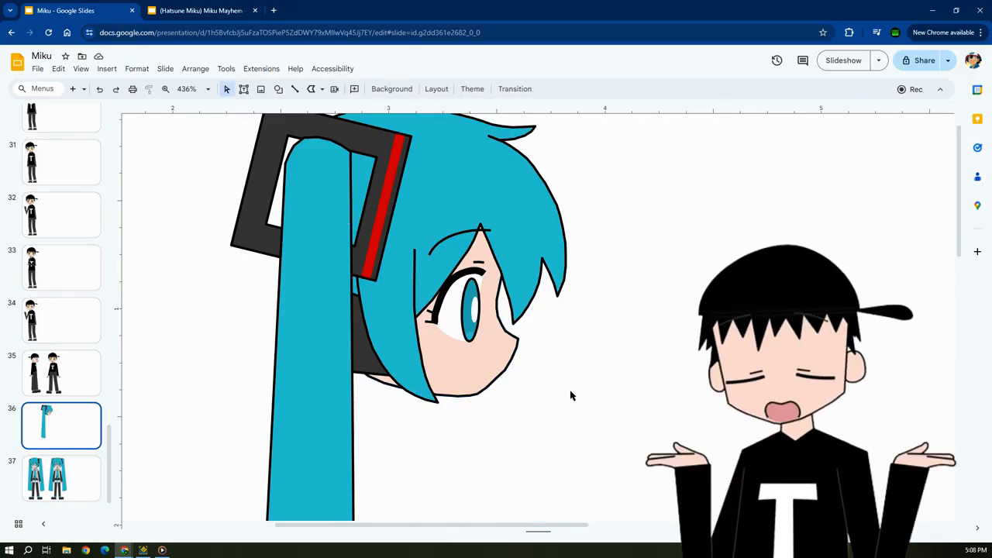
{"action": "scroll", "coordinate": [547, 380], "scroll_direction": "up", "scroll_amount": 2}
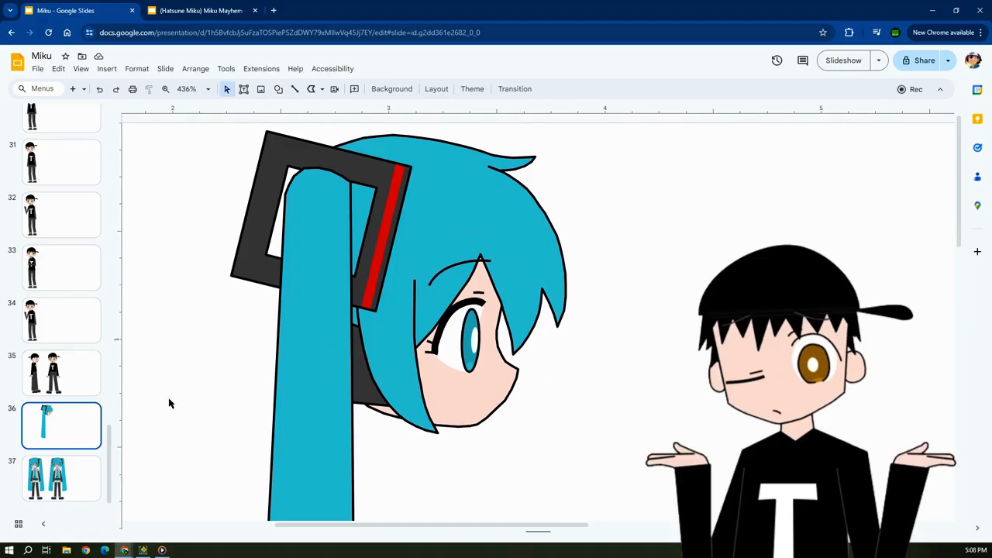
{"action": "left_click", "coordinate": [50, 477]}
{"action": "left_click_drag", "start_coordinate": [363, 525], "coordinate": [480, 527]}
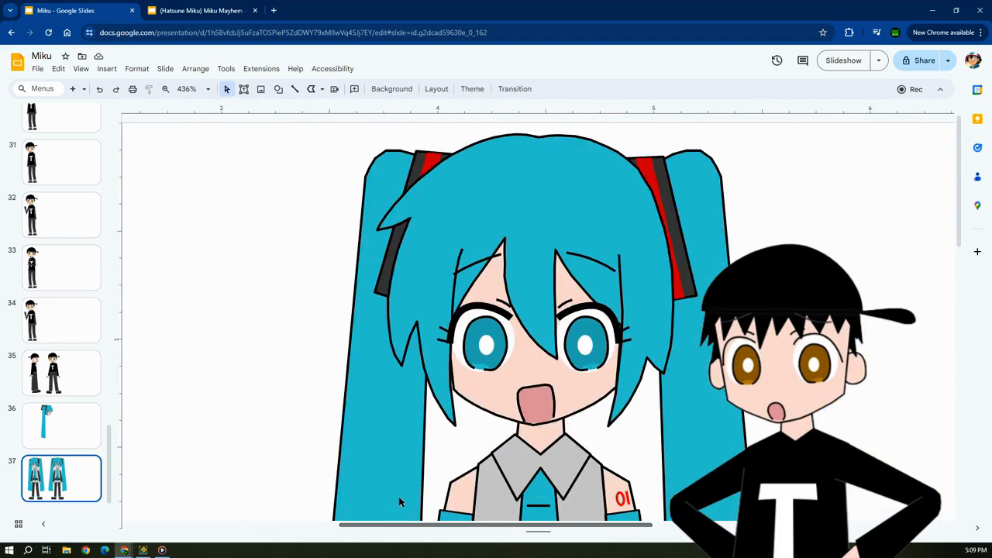
{"action": "left_click", "coordinate": [69, 443]}
{"action": "left_click_drag", "start_coordinate": [408, 527], "coordinate": [358, 524]}
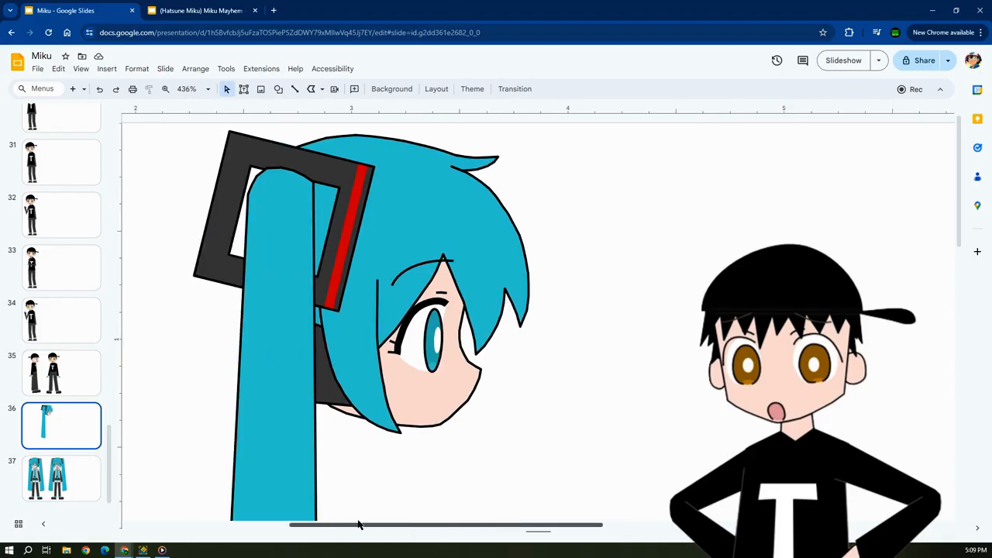
Inspect the points of the main hair polyline on the profile head, leaving nothing selected.
{"action": "left_click", "coordinate": [392, 163]}
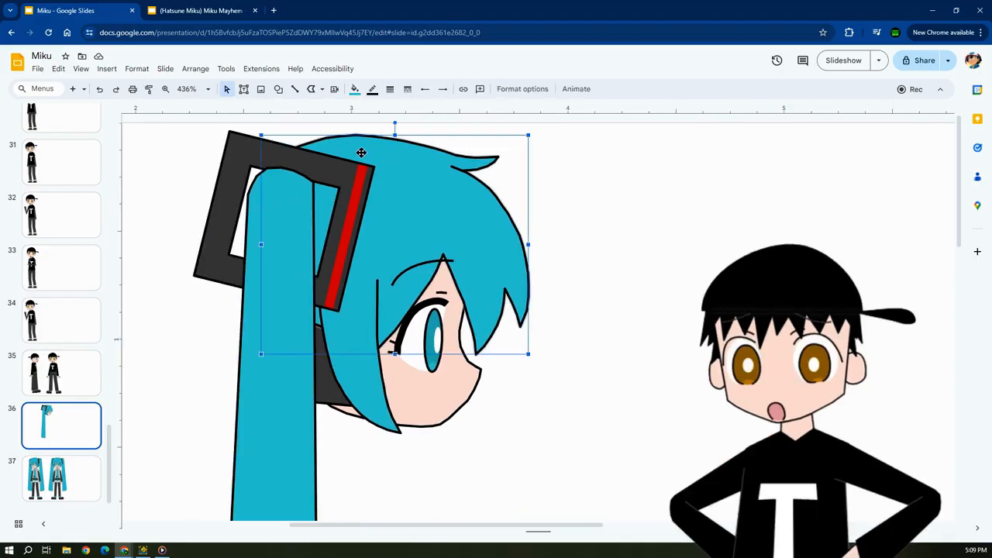
{"action": "double_click", "coordinate": [359, 152]}
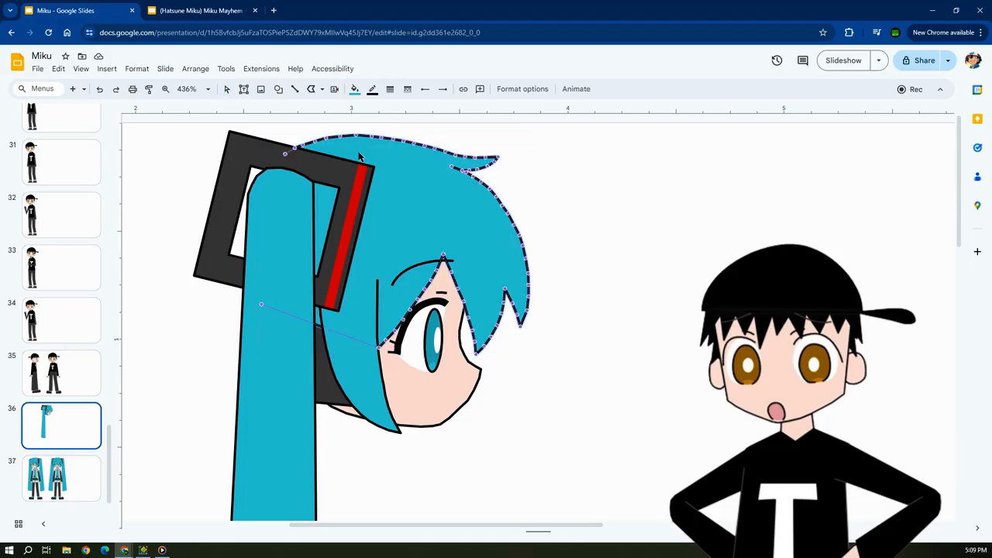
{"action": "left_click", "coordinate": [633, 209]}
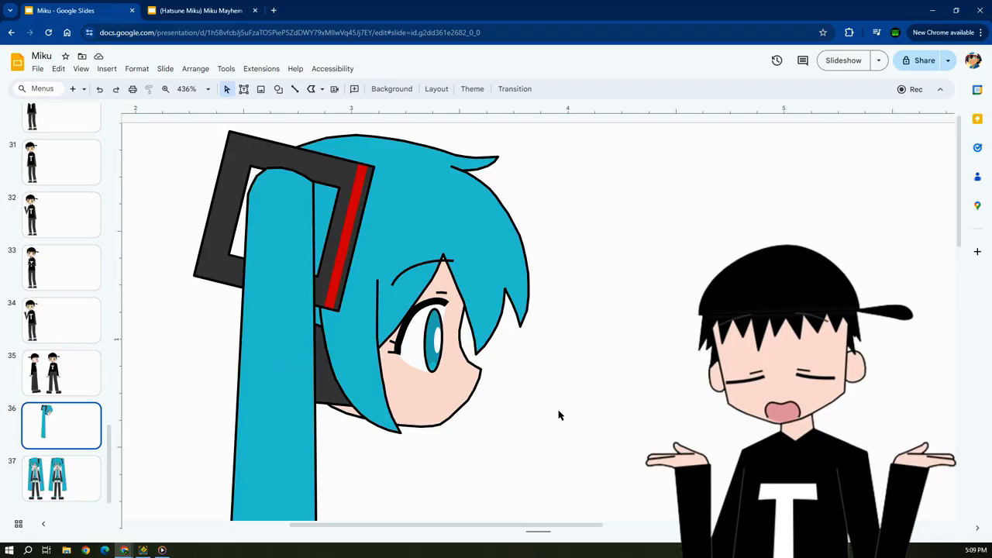
{"action": "left_click", "coordinate": [365, 154]}
{"action": "left_click", "coordinate": [615, 255]}
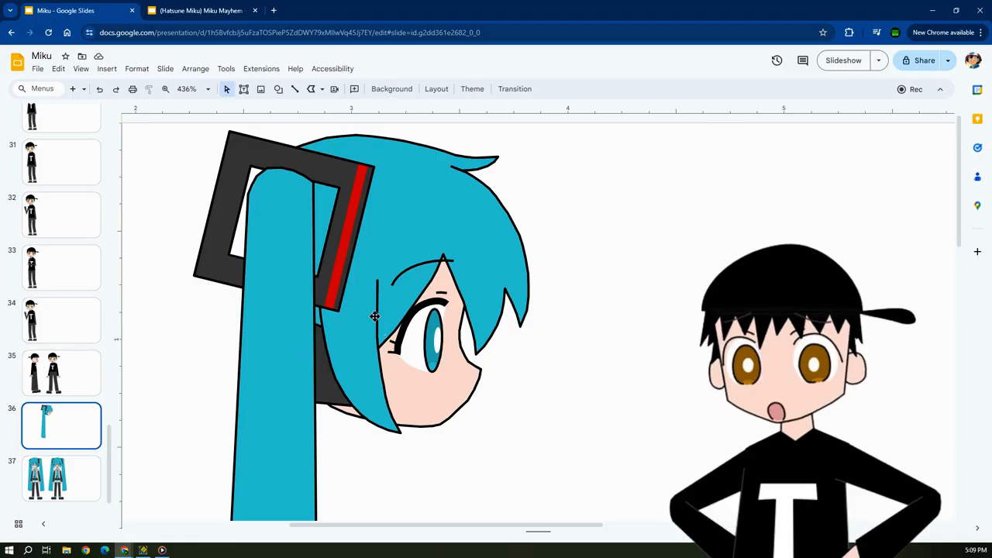
Examine the whole profile head and ponytail on slide 36 with the slide zoomed to Fit.
{"action": "scroll", "coordinate": [375, 316], "scroll_direction": "down", "scroll_amount": 4}
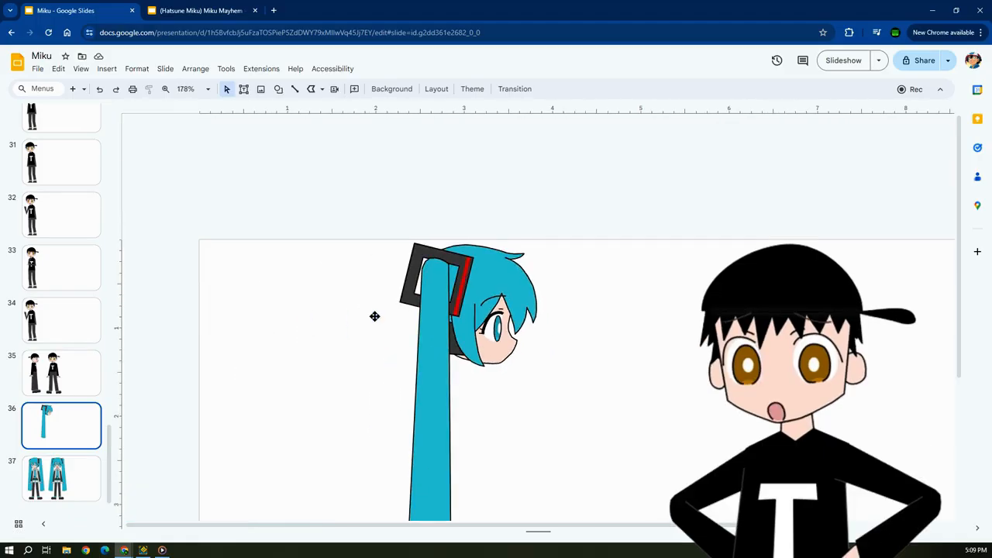
{"action": "scroll", "coordinate": [374, 299], "scroll_direction": "down", "scroll_amount": 2}
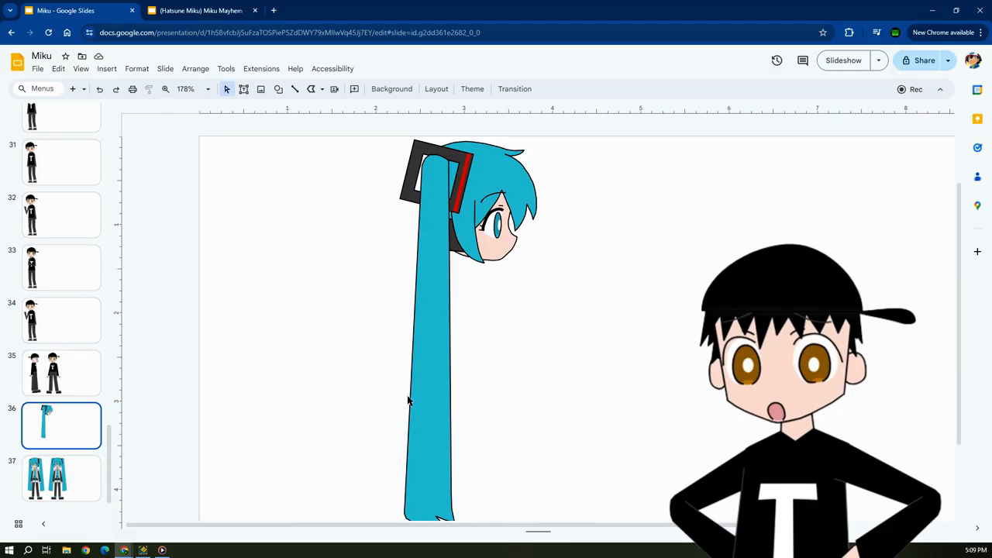
{"action": "left_click_drag", "start_coordinate": [421, 523], "coordinate": [536, 524]}
{"action": "scroll", "coordinate": [480, 323], "scroll_direction": "down", "scroll_amount": 2}
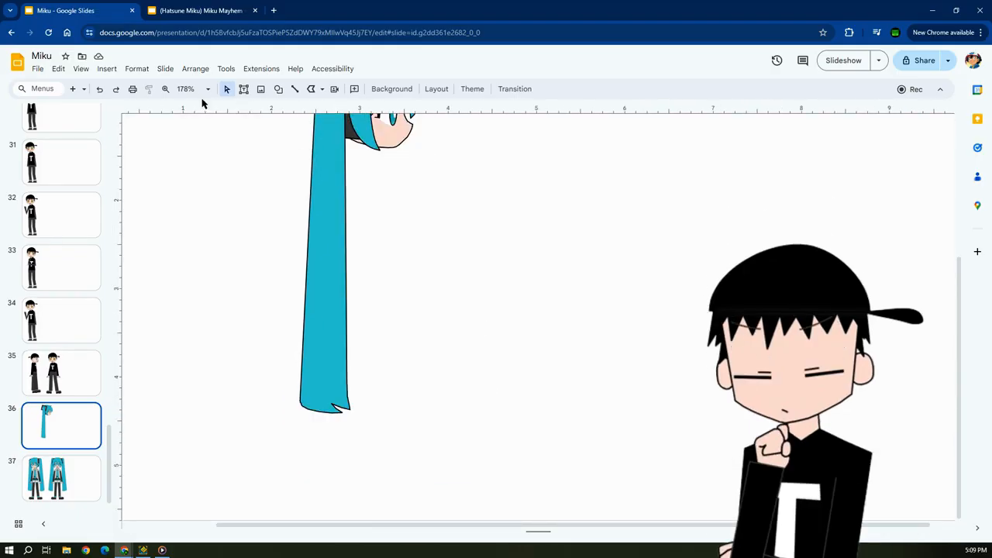
{"action": "left_click", "coordinate": [206, 91]}
{"action": "left_click", "coordinate": [183, 112]}
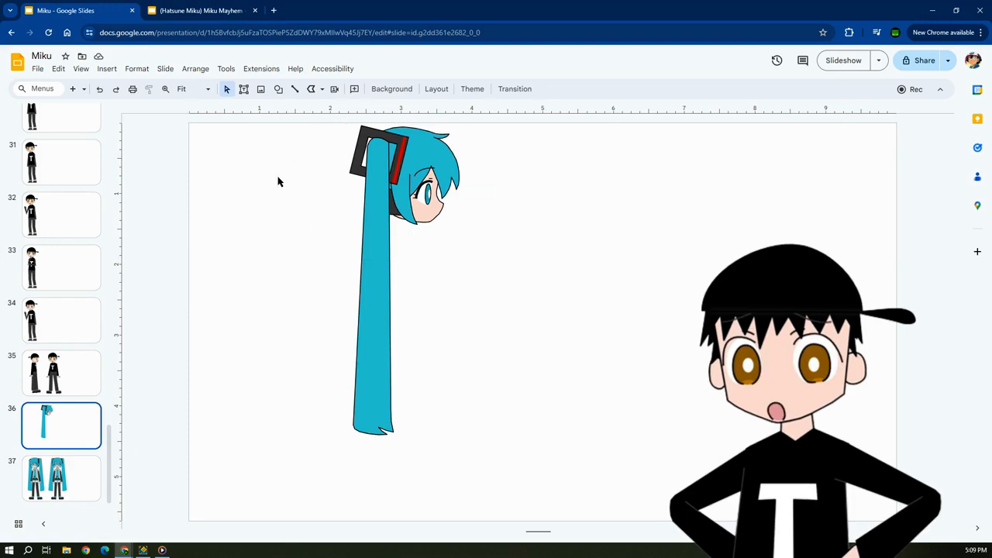
{"action": "left_click", "coordinate": [425, 140]}
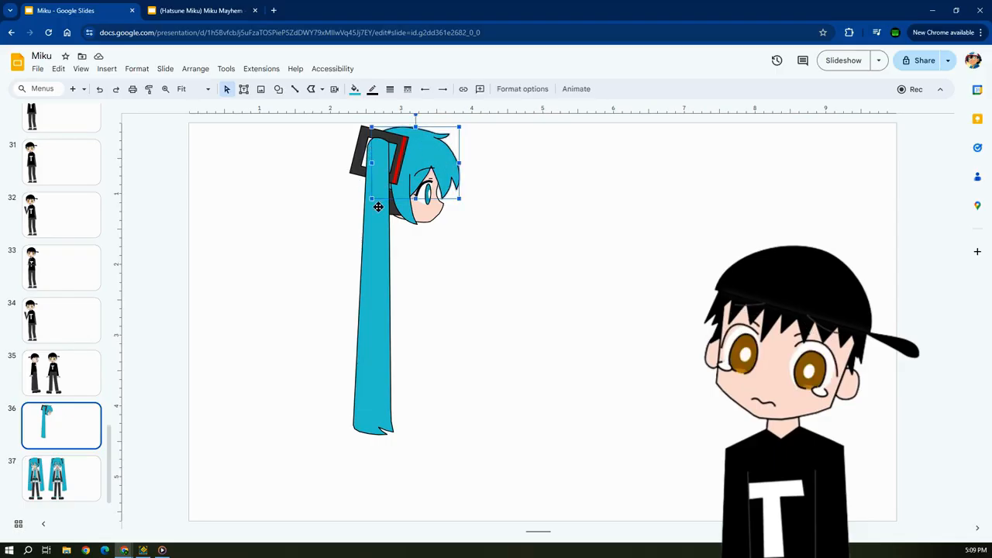
{"action": "left_click", "coordinate": [339, 206]}
{"action": "left_click_drag", "start_coordinate": [344, 136], "coordinate": [294, 206]}
{"action": "left_click", "coordinate": [501, 196]}
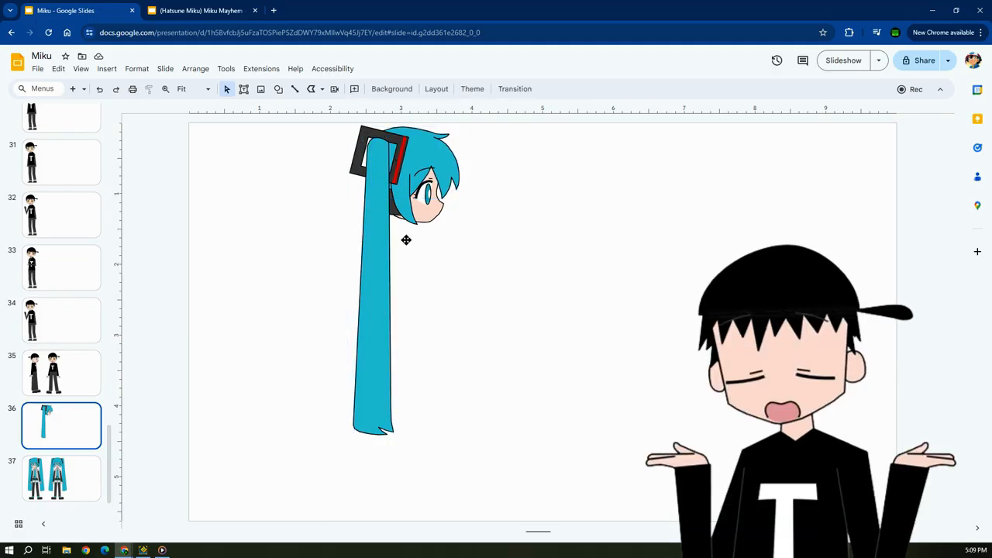
Compare the front-facing Miku figures on slide 37 with the black-capped character on slide 35, viewing whole slides at Fit.
{"action": "left_click", "coordinate": [61, 465]}
{"action": "left_click", "coordinate": [67, 430]}
{"action": "scroll", "coordinate": [109, 364], "scroll_direction": "up", "scroll_amount": 4}
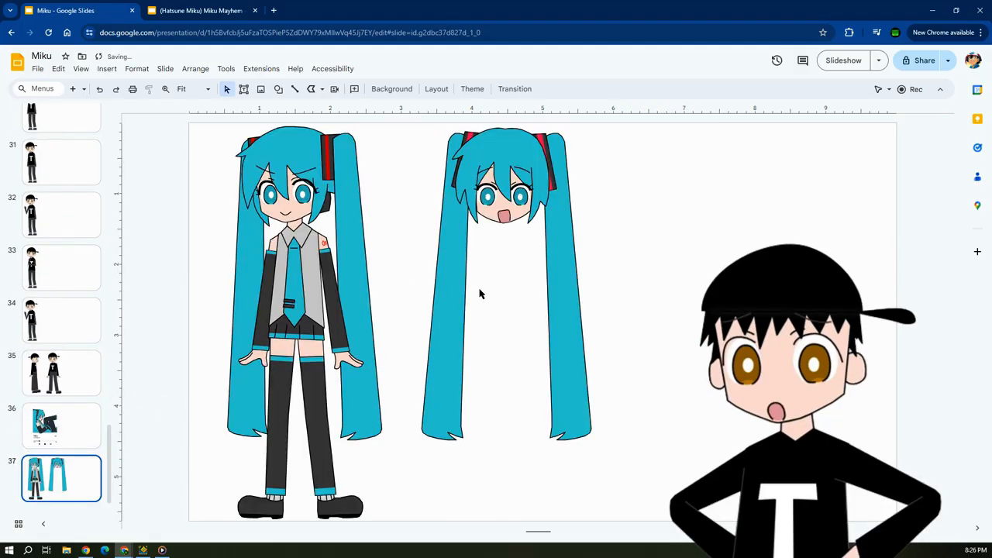
{"action": "scroll", "coordinate": [479, 294], "scroll_direction": "up", "scroll_amount": 5, "text": "ctrl"}
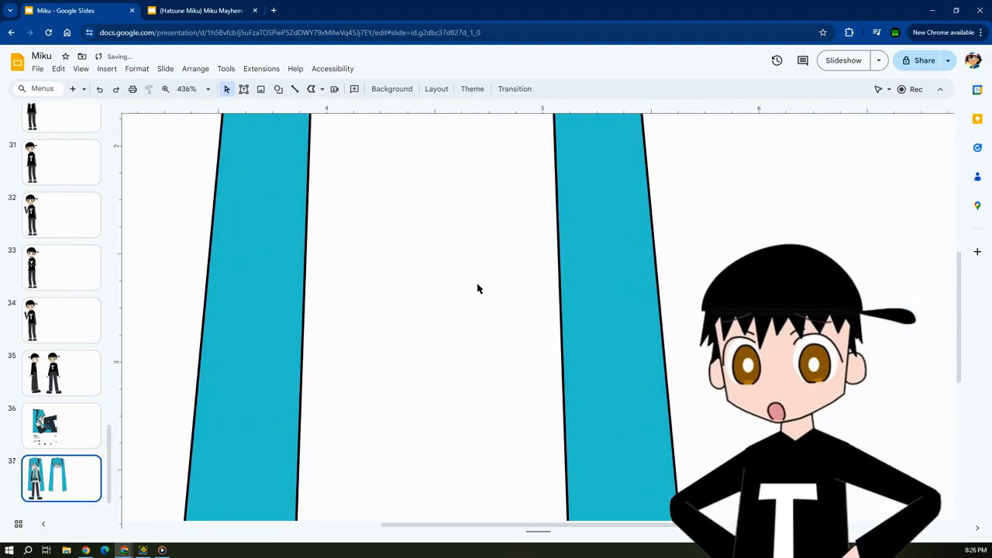
{"action": "scroll", "coordinate": [477, 288], "scroll_direction": "up", "scroll_amount": 5}
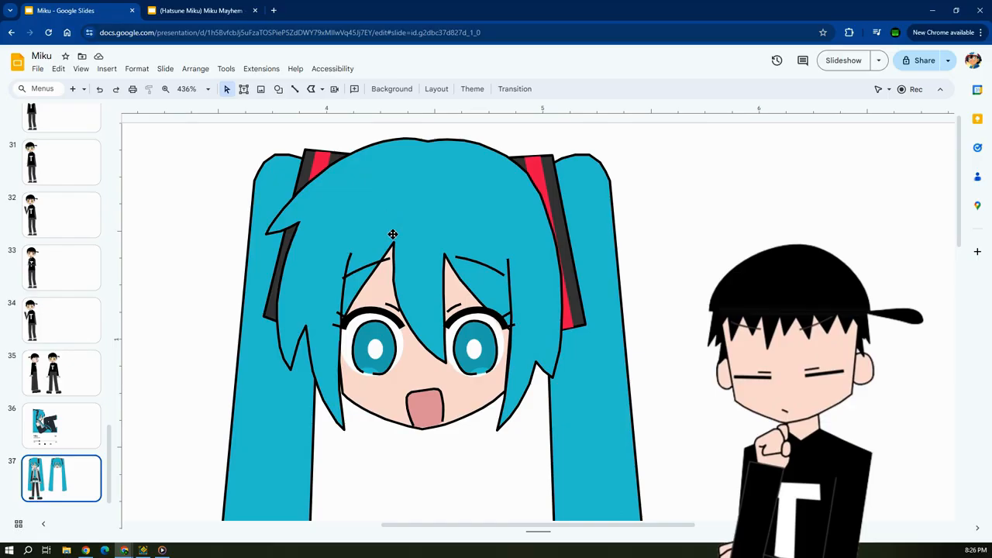
{"action": "left_click", "coordinate": [206, 92]}
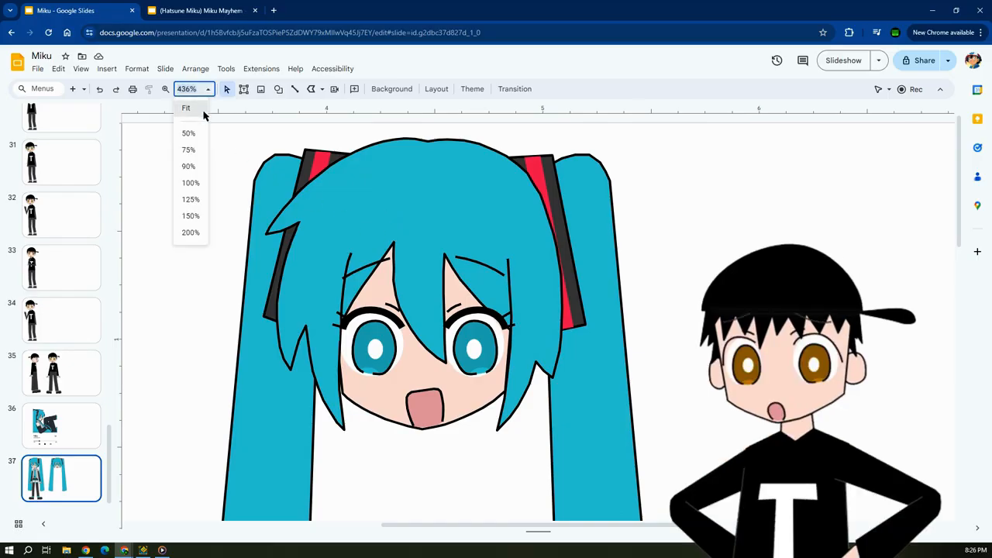
{"action": "left_click", "coordinate": [200, 111]}
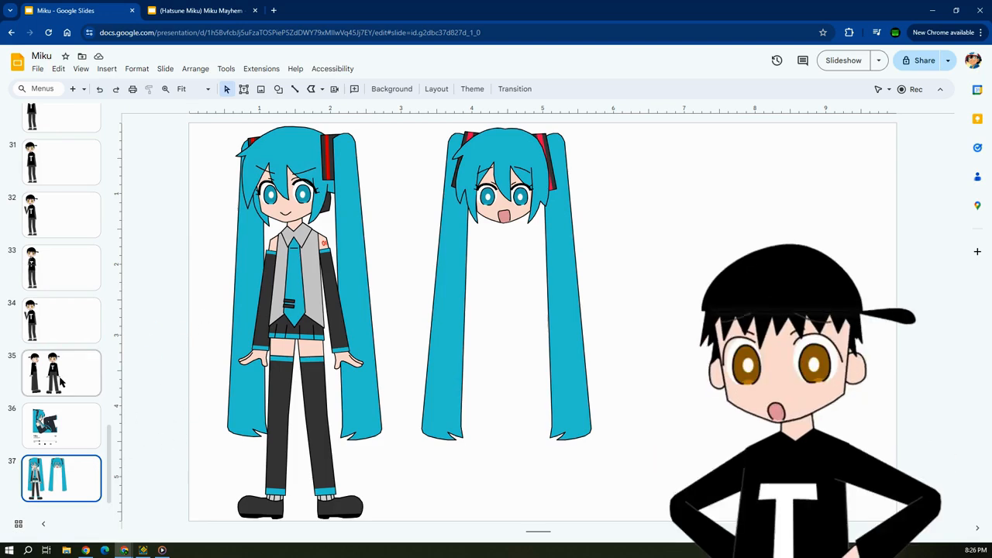
{"action": "key", "text": "Up"}
{"action": "key", "text": "Up"}
{"action": "left_click", "coordinate": [53, 470]}
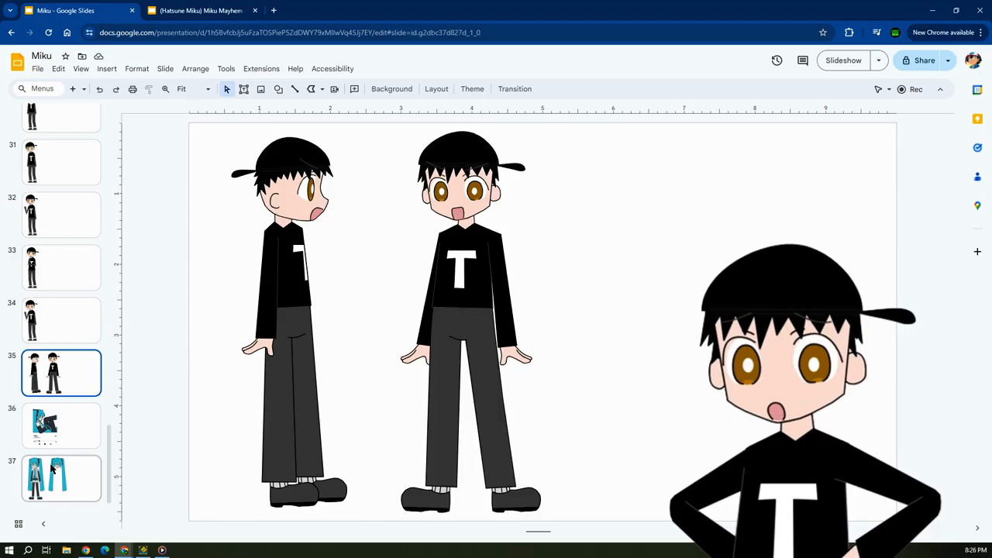
Review the finished characters on slides 1, 2 and 6, and return to Miku on slide 1.
{"action": "scroll", "coordinate": [108, 411], "scroll_direction": "up", "scroll_amount": 1}
{"action": "left_click_drag", "start_coordinate": [109, 410], "coordinate": [111, 116]}
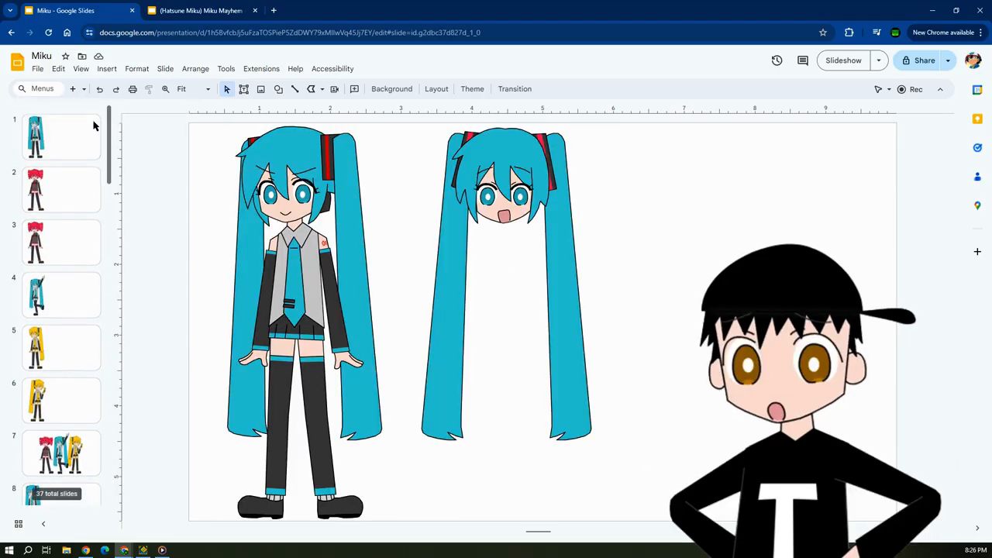
{"action": "left_click", "coordinate": [88, 128]}
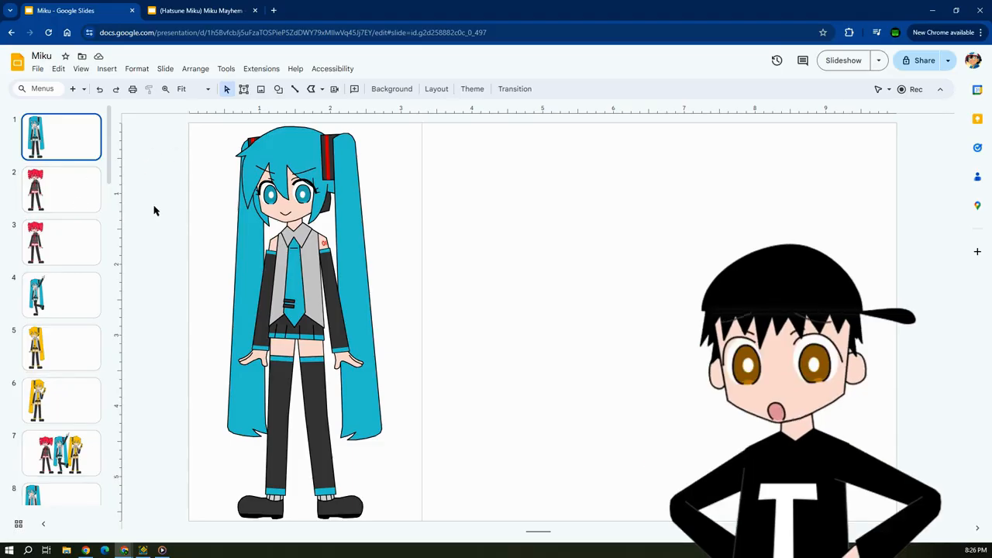
{"action": "left_click", "coordinate": [53, 178]}
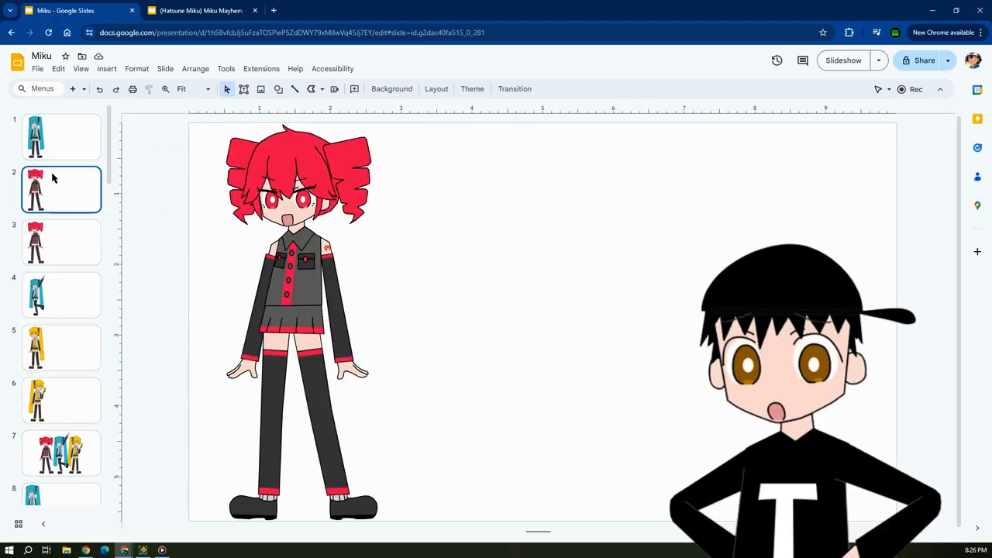
{"action": "left_click", "coordinate": [80, 409]}
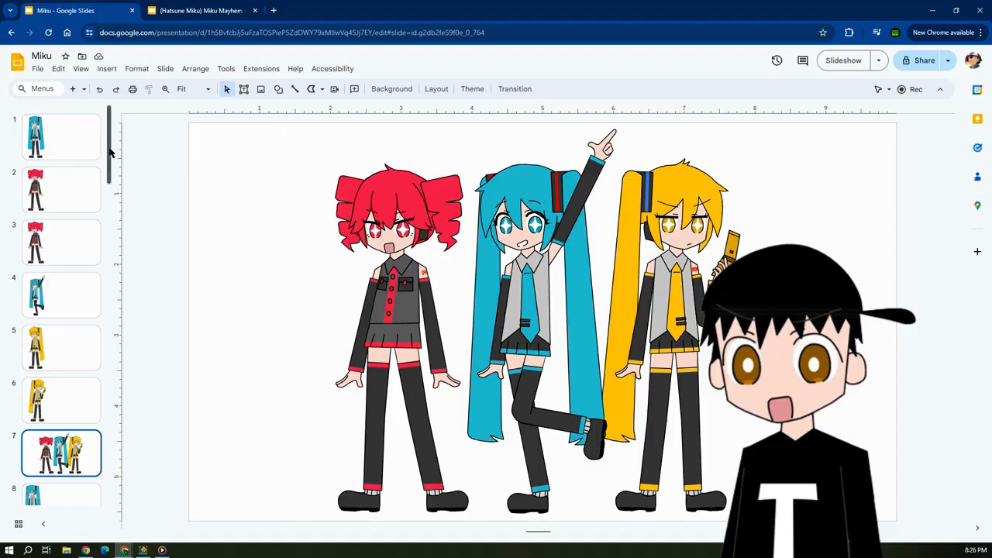
{"action": "left_click_drag", "start_coordinate": [110, 153], "coordinate": [109, 95]}
{"action": "left_click", "coordinate": [79, 139]}
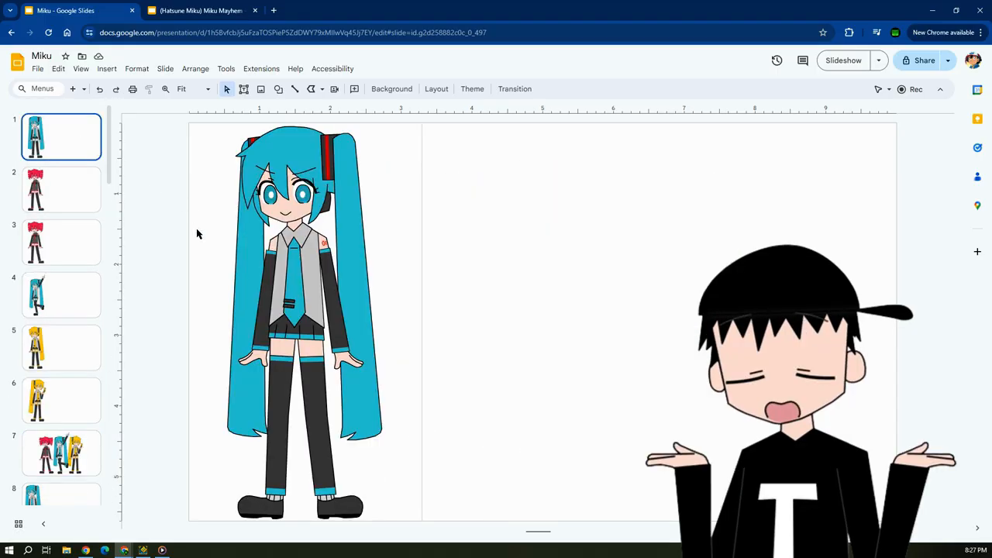